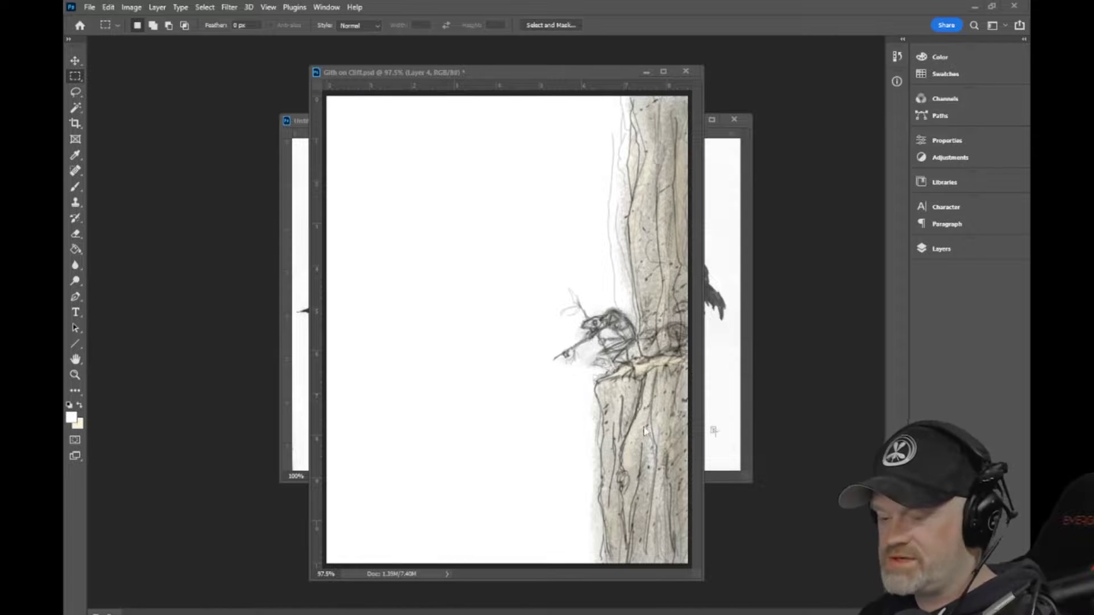
Step: Examine the crouching figure on the cliff ledge in the Gith on Cliff sketch up close
{"action": "scroll", "coordinate": [643, 448], "scroll_direction": "down", "scroll_amount": 1}
{"action": "scroll", "coordinate": [642, 448], "scroll_direction": "up", "scroll_amount": 1}
{"action": "scroll", "coordinate": [643, 452], "scroll_direction": "up", "scroll_amount": 4}
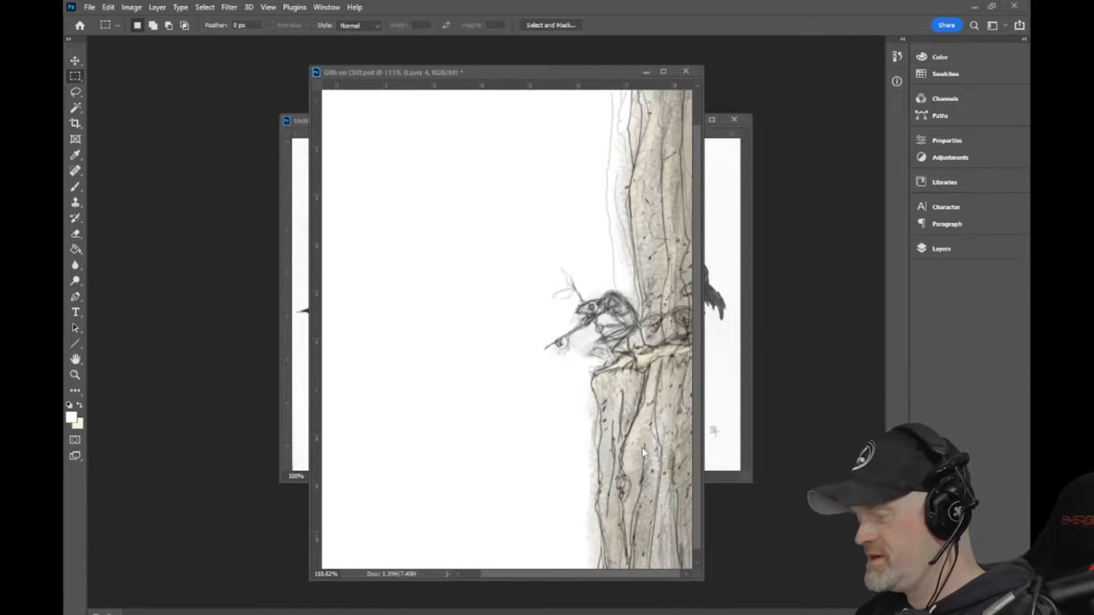
{"action": "scroll", "coordinate": [643, 451], "scroll_direction": "up", "scroll_amount": 3}
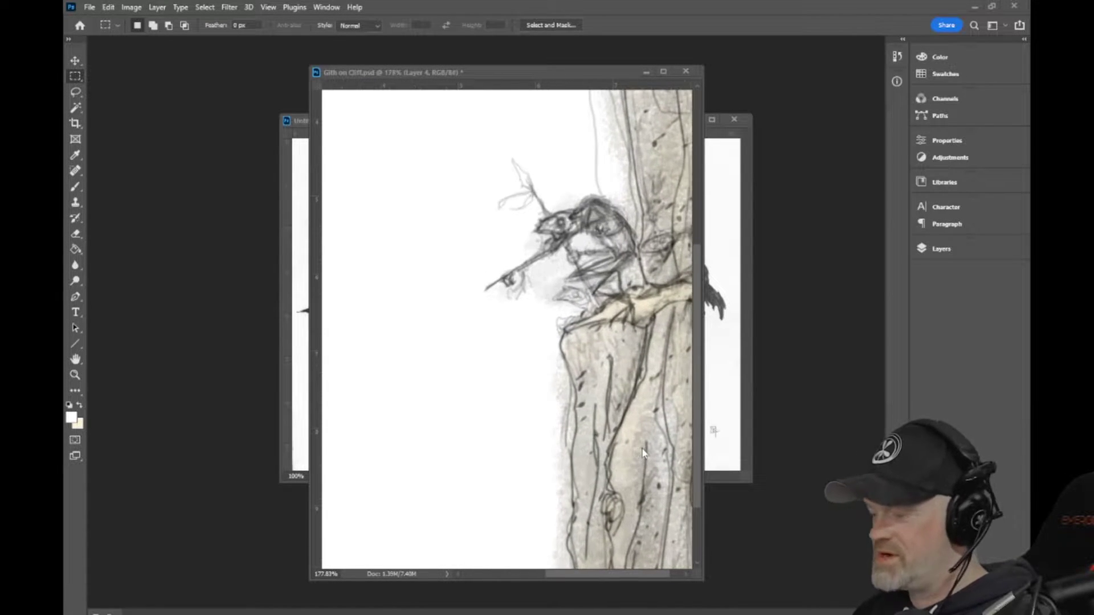
{"action": "scroll", "coordinate": [641, 443], "scroll_direction": "up", "scroll_amount": 1}
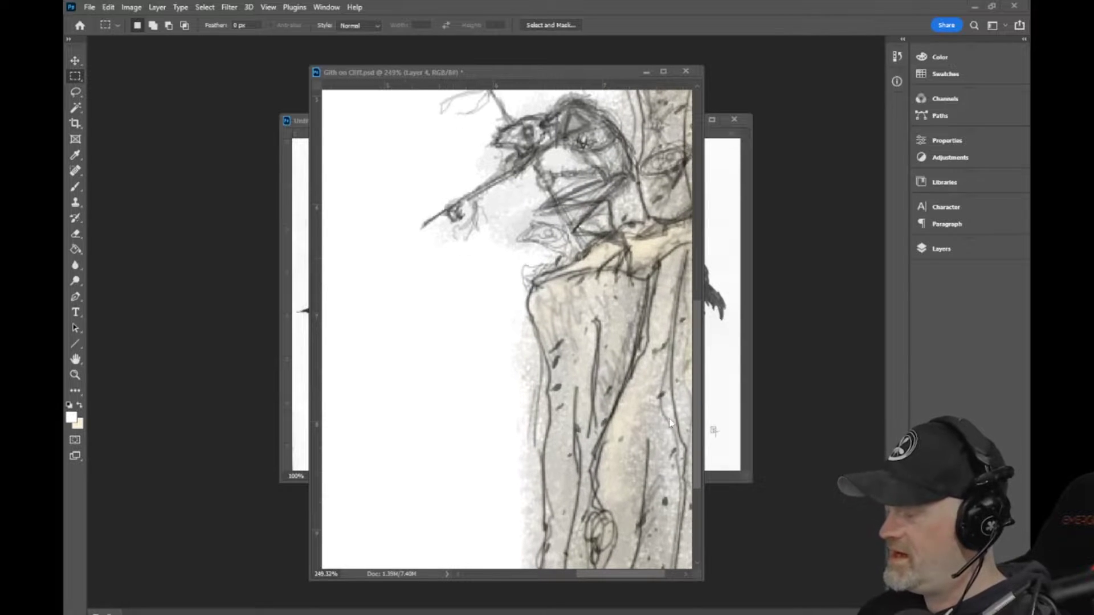
{"action": "left_click_drag", "start_coordinate": [699, 397], "coordinate": [699, 341]}
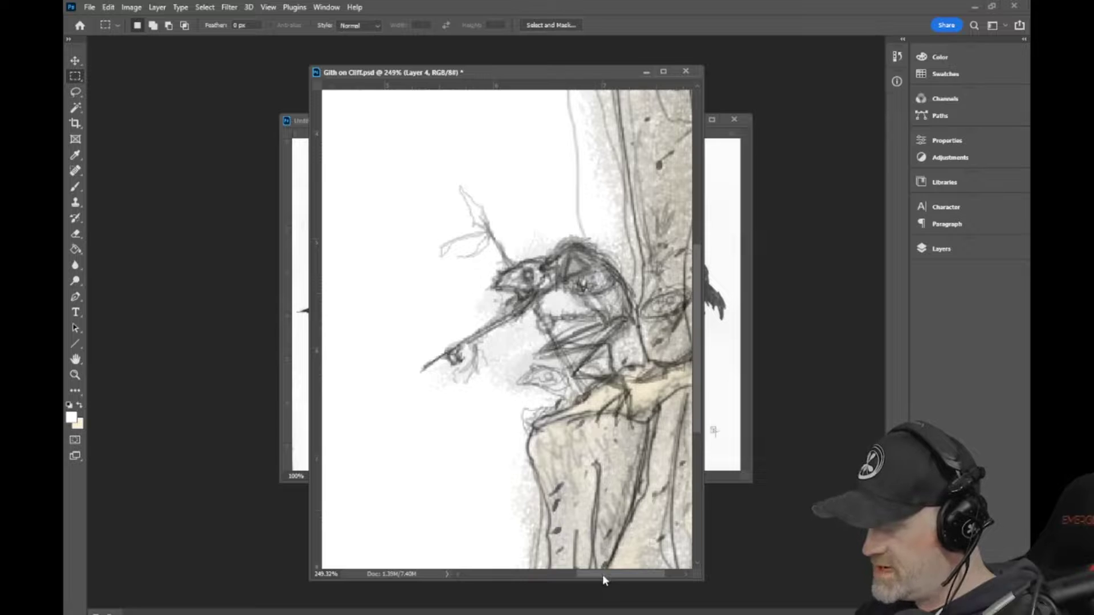
{"action": "left_click_drag", "start_coordinate": [601, 576], "coordinate": [619, 575]}
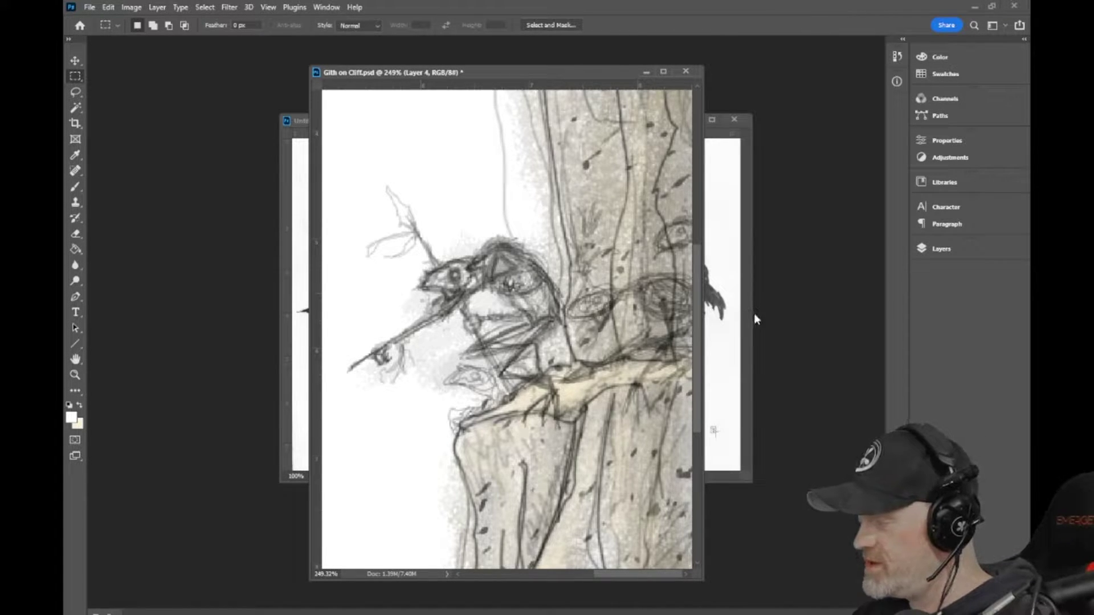
Step: Arrange the Untitled-1 reference drawing and the Gith on Cliff sketch side by side in separate windows
{"action": "left_click", "coordinate": [301, 122]}
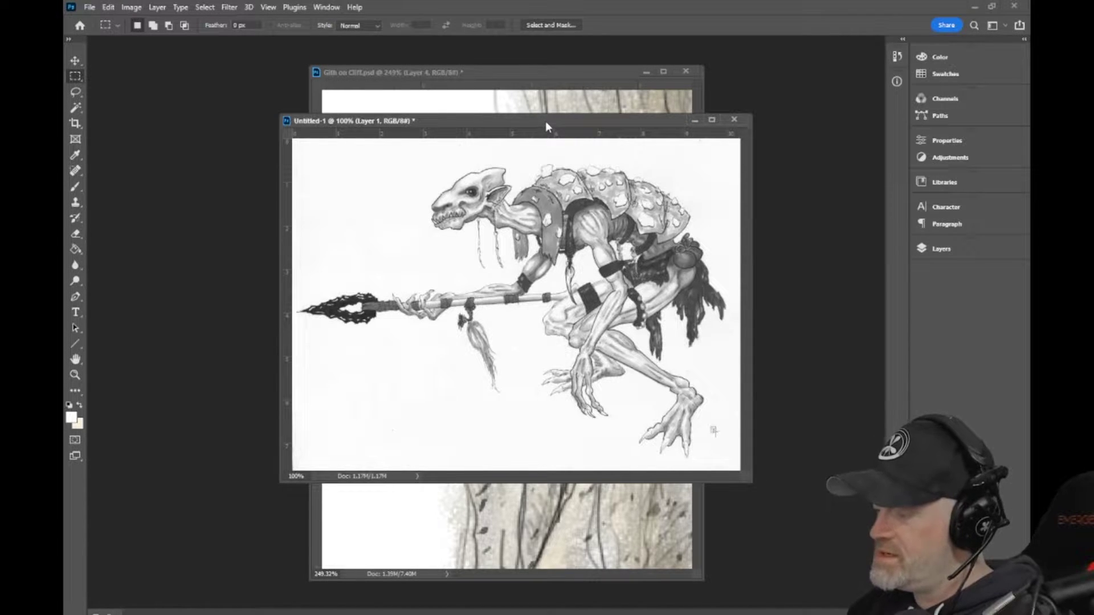
{"action": "left_click_drag", "start_coordinate": [545, 121], "coordinate": [731, 129]}
{"action": "left_click", "coordinate": [514, 70]}
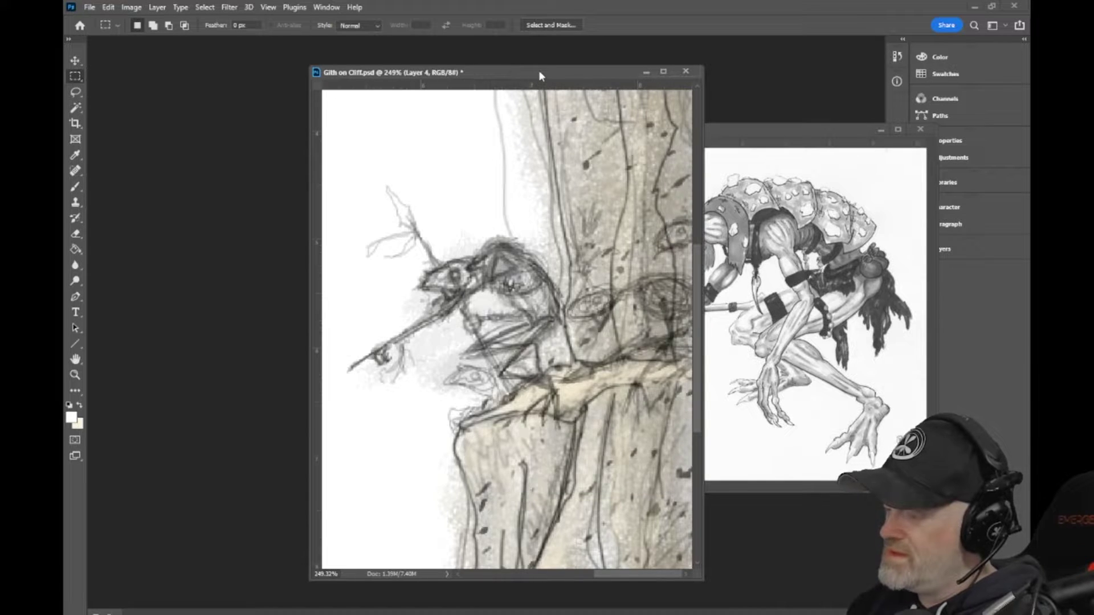
{"action": "left_click_drag", "start_coordinate": [539, 70], "coordinate": [326, 74]}
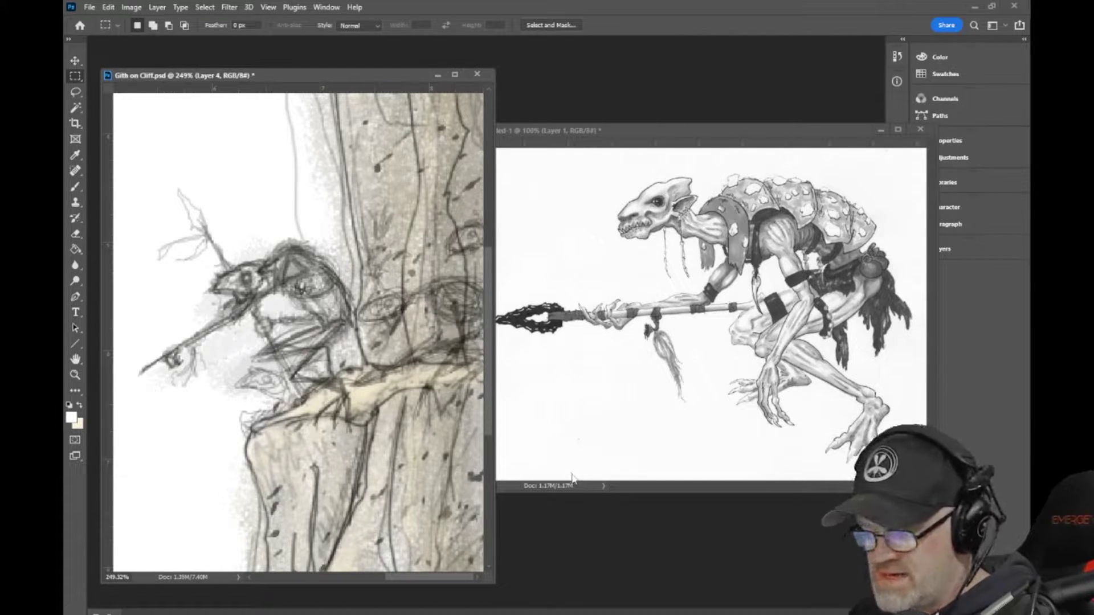
Step: Reposition both document windows so the reference drawing sits higher and the cliff sketch overlaps its spear end
{"action": "scroll", "coordinate": [352, 348], "scroll_direction": "down", "scroll_amount": 2}
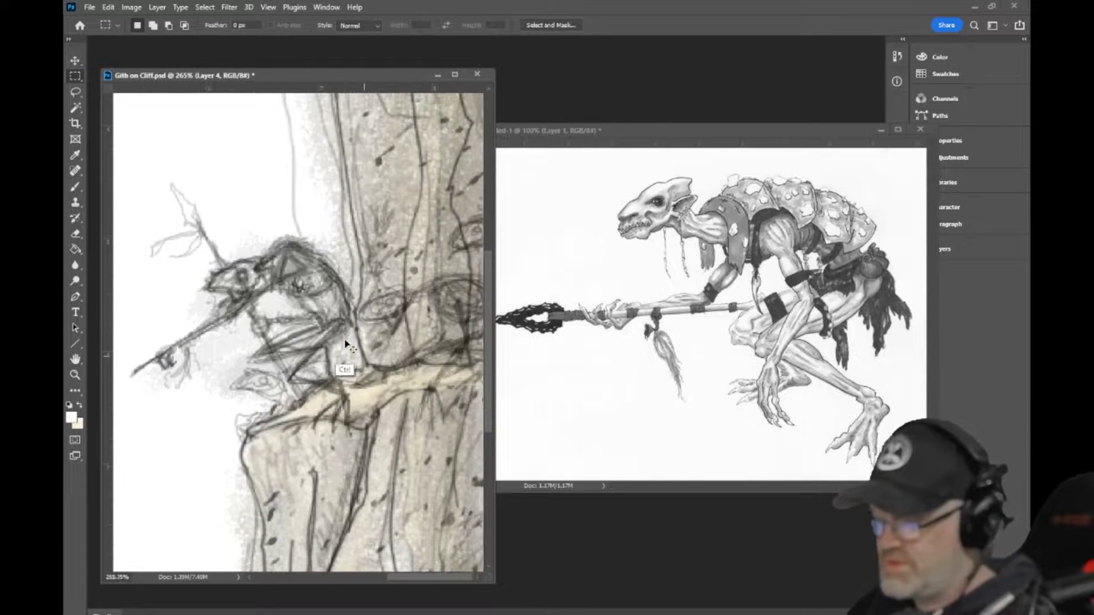
{"action": "scroll", "coordinate": [352, 346], "scroll_direction": "down", "scroll_amount": 4}
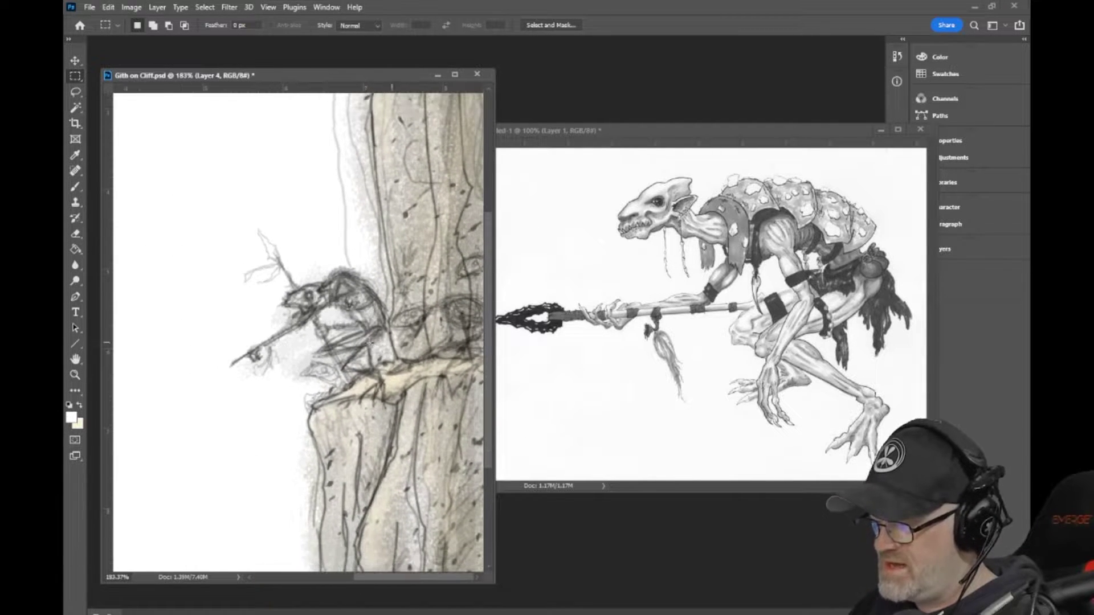
{"action": "scroll", "coordinate": [410, 371], "scroll_direction": "down", "scroll_amount": 3}
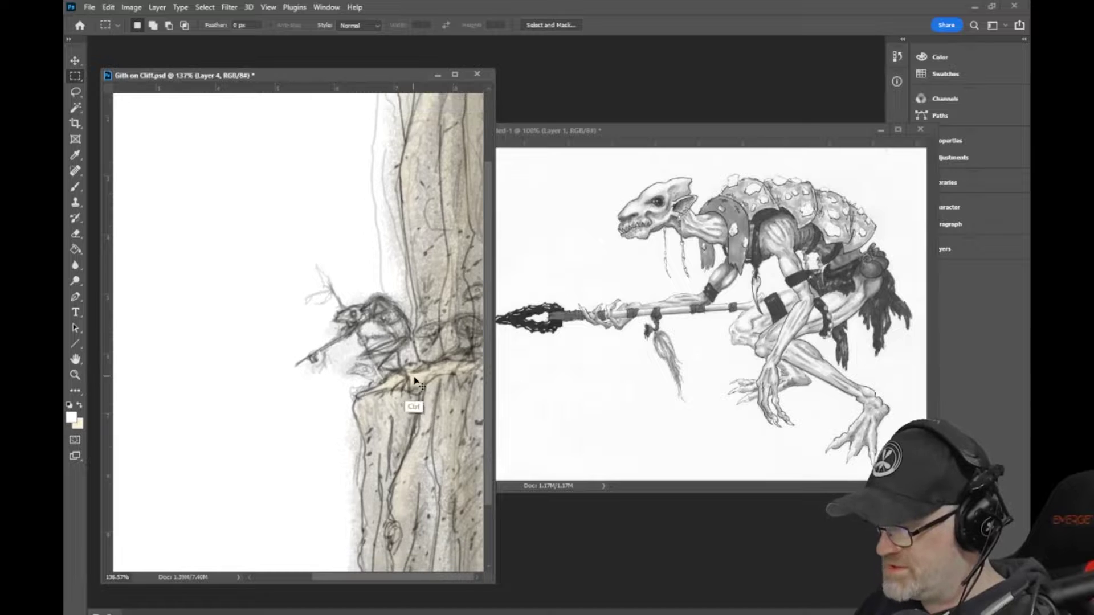
{"action": "scroll", "coordinate": [399, 371], "scroll_direction": "down", "scroll_amount": 1}
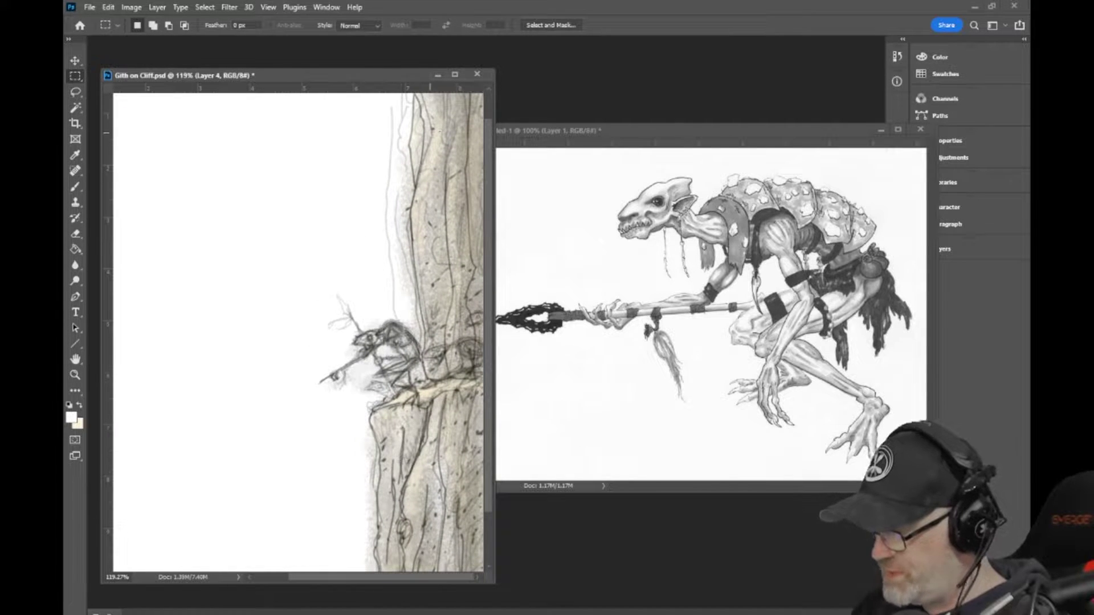
{"action": "scroll", "coordinate": [440, 498], "scroll_direction": "up", "scroll_amount": 1}
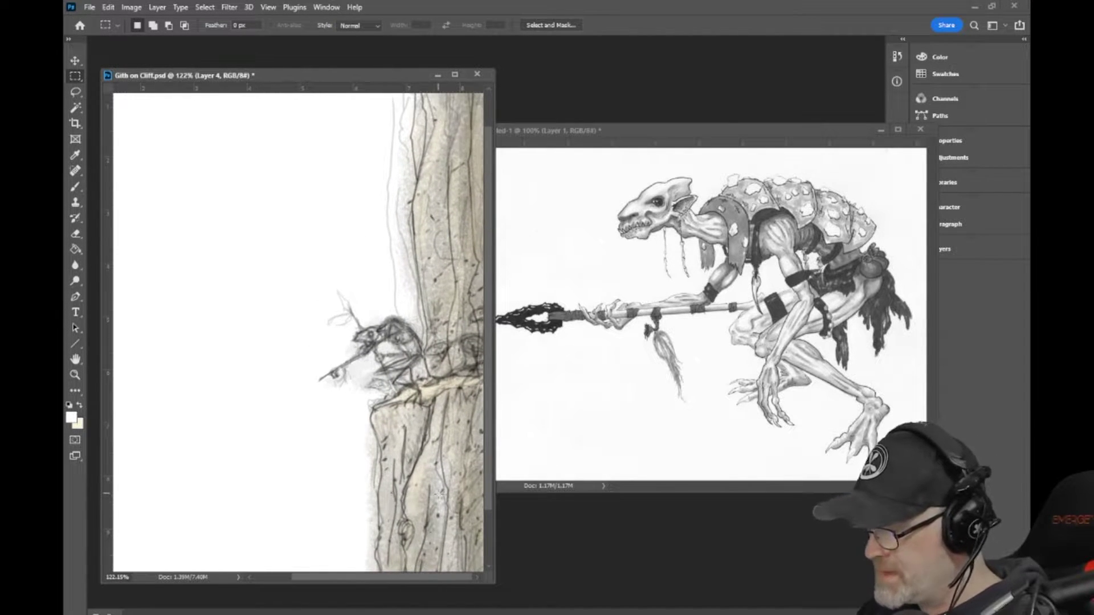
{"action": "scroll", "coordinate": [440, 497], "scroll_direction": "up", "scroll_amount": 3}
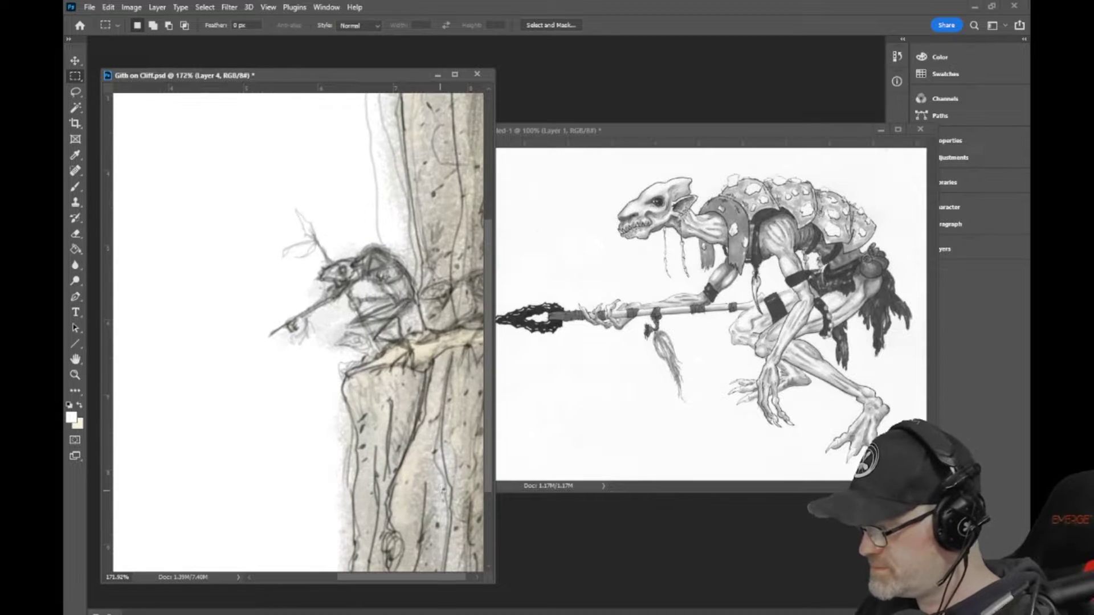
{"action": "left_click", "coordinate": [714, 130]}
{"action": "double_click", "coordinate": [714, 130]}
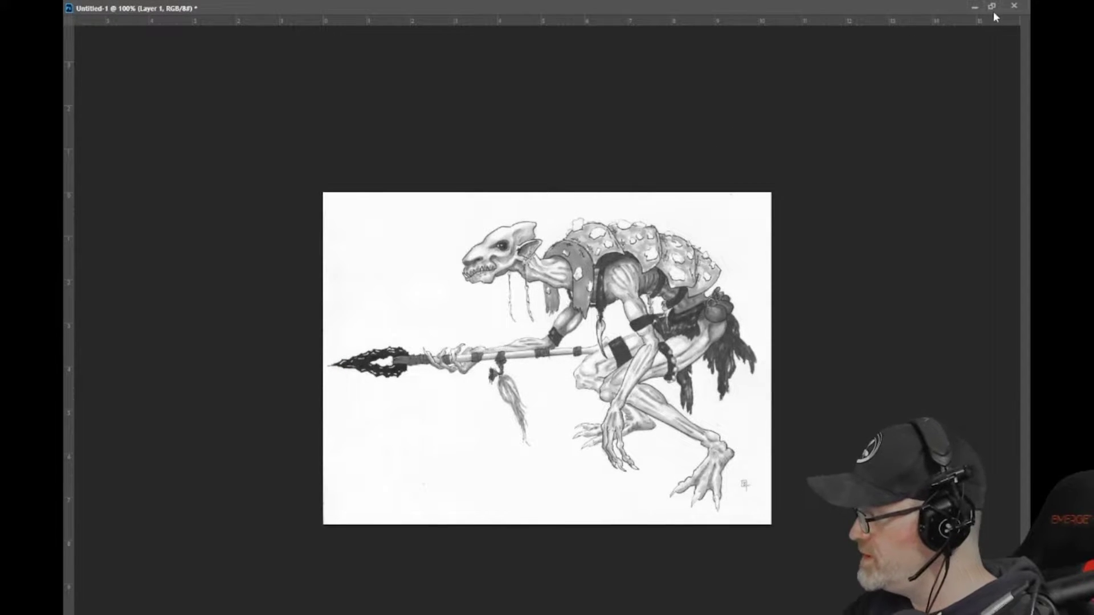
{"action": "left_click", "coordinate": [992, 8]}
{"action": "left_click_drag", "start_coordinate": [710, 127], "coordinate": [619, 68]}
{"action": "left_click", "coordinate": [318, 74]}
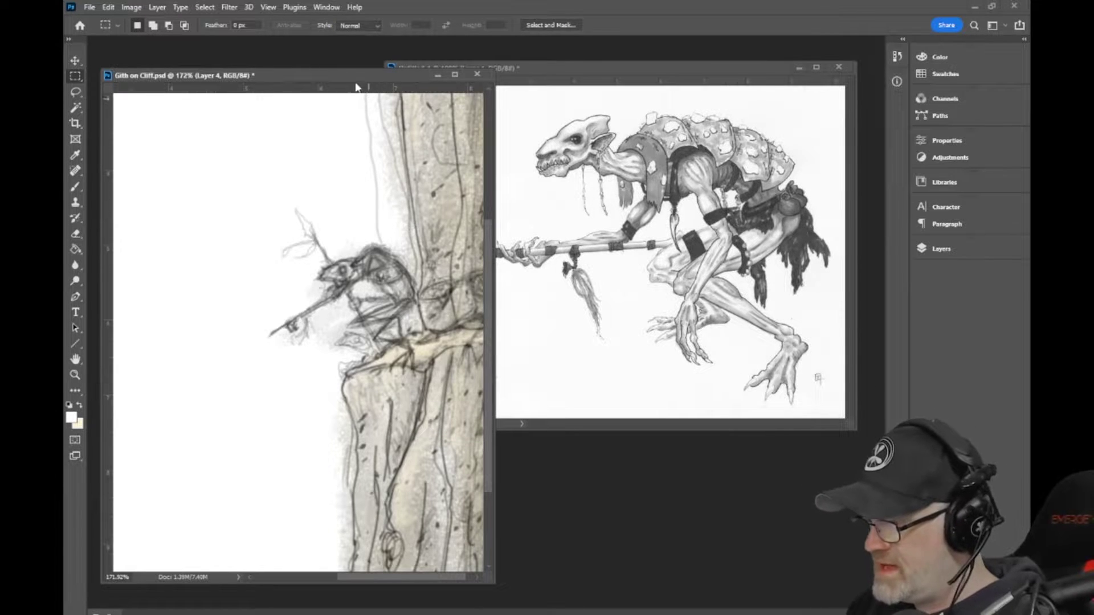
{"action": "left_click_drag", "start_coordinate": [340, 76], "coordinate": [402, 127]}
Step: Choose the Brush tool and lower the opacity of Layer 4, holding the rough figure sketch, to 38%
{"action": "scroll", "coordinate": [402, 127], "scroll_direction": "down", "scroll_amount": 1}
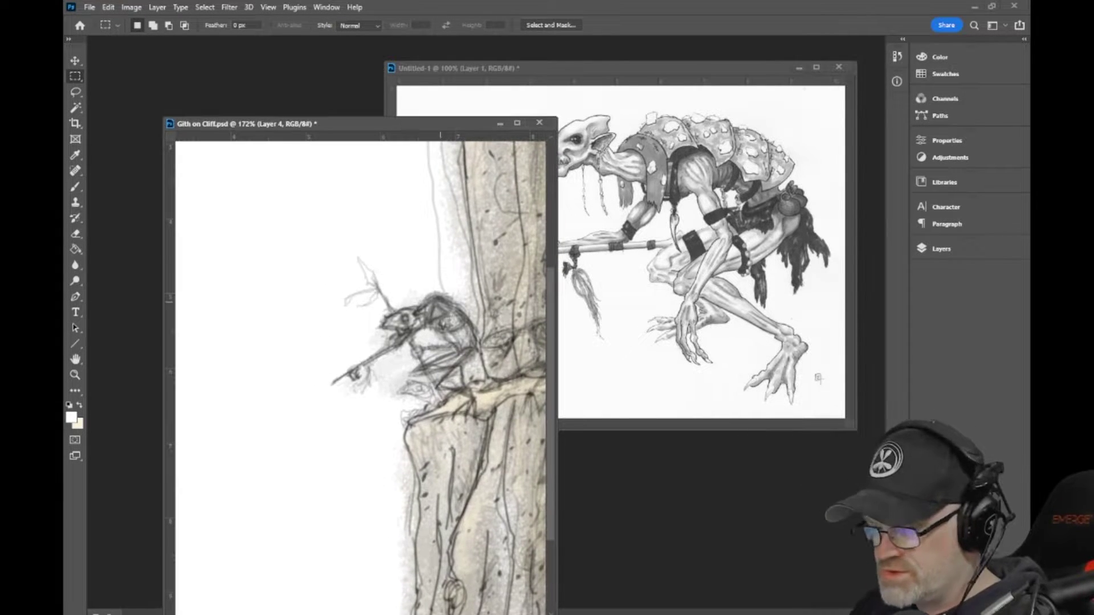
{"action": "scroll", "coordinate": [482, 395], "scroll_direction": "up", "scroll_amount": 3}
{"action": "scroll", "coordinate": [480, 391], "scroll_direction": "up", "scroll_amount": 1}
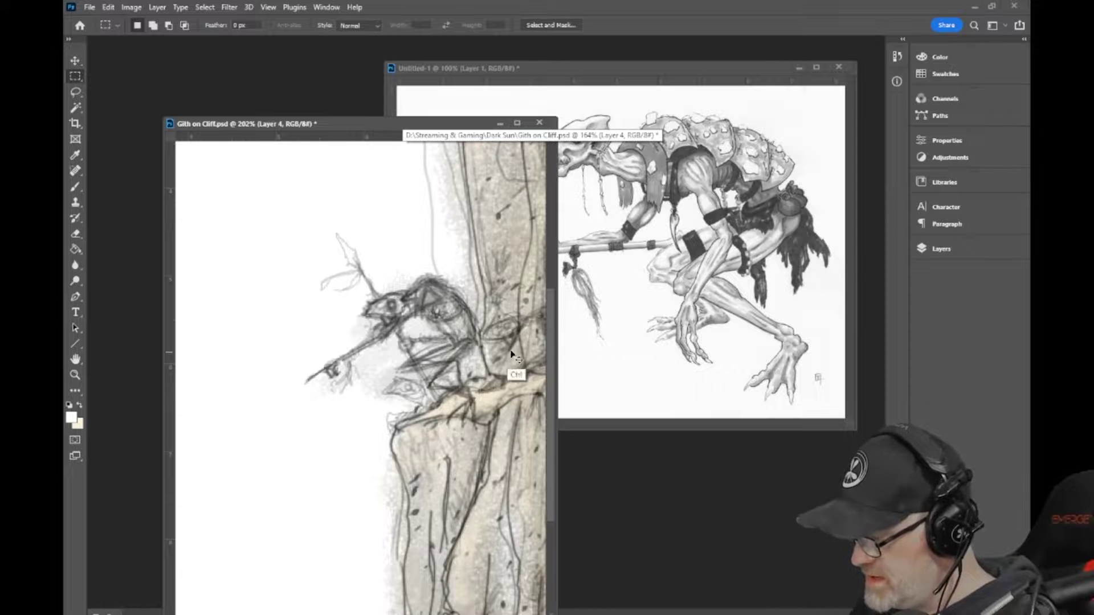
{"action": "scroll", "coordinate": [512, 371], "scroll_direction": "up", "scroll_amount": 1}
{"action": "scroll", "coordinate": [550, 347], "scroll_direction": "up", "scroll_amount": 3}
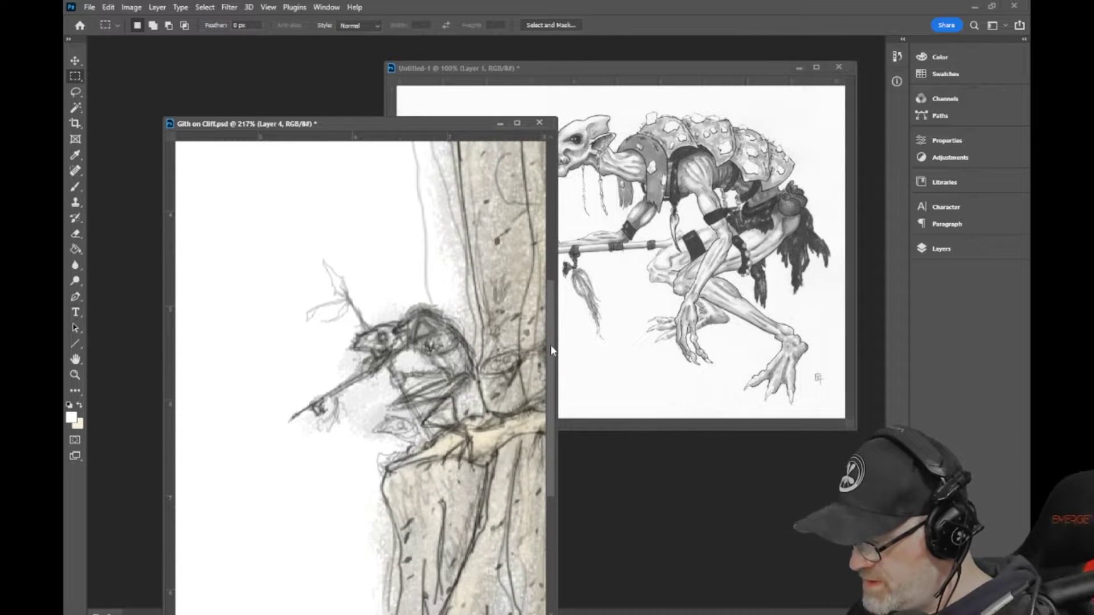
{"action": "scroll", "coordinate": [510, 391], "scroll_direction": "up", "scroll_amount": 1}
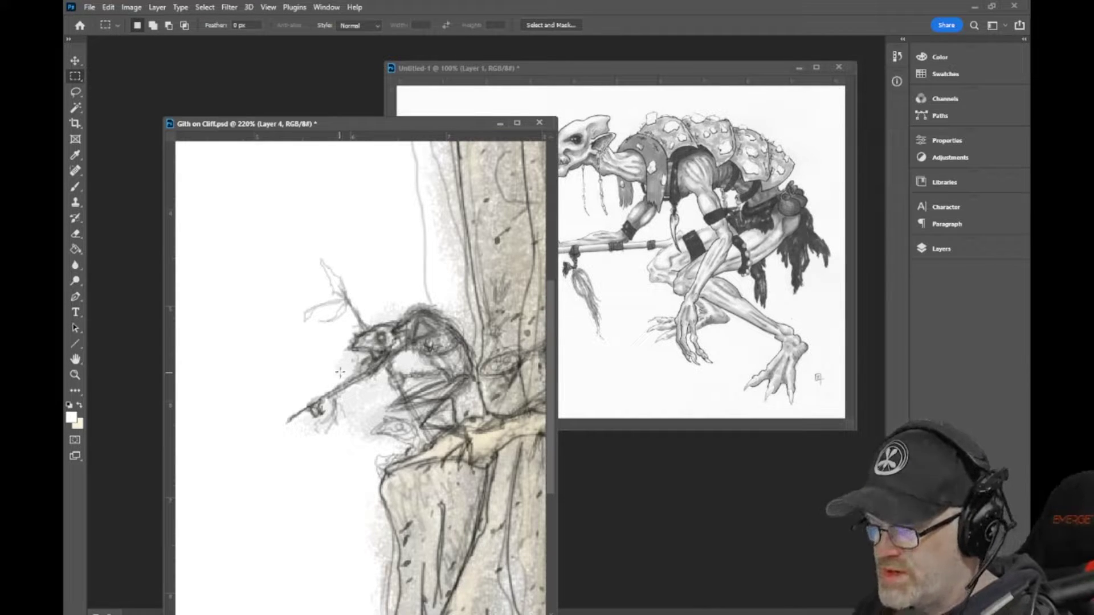
{"action": "key", "text": "b"}
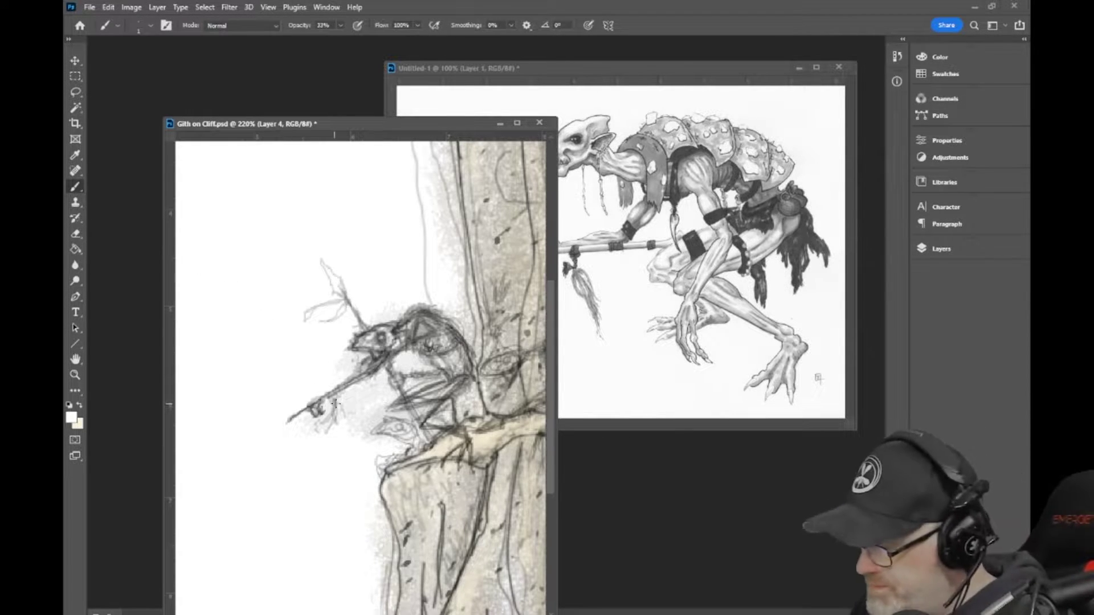
{"action": "left_click", "coordinate": [940, 249]}
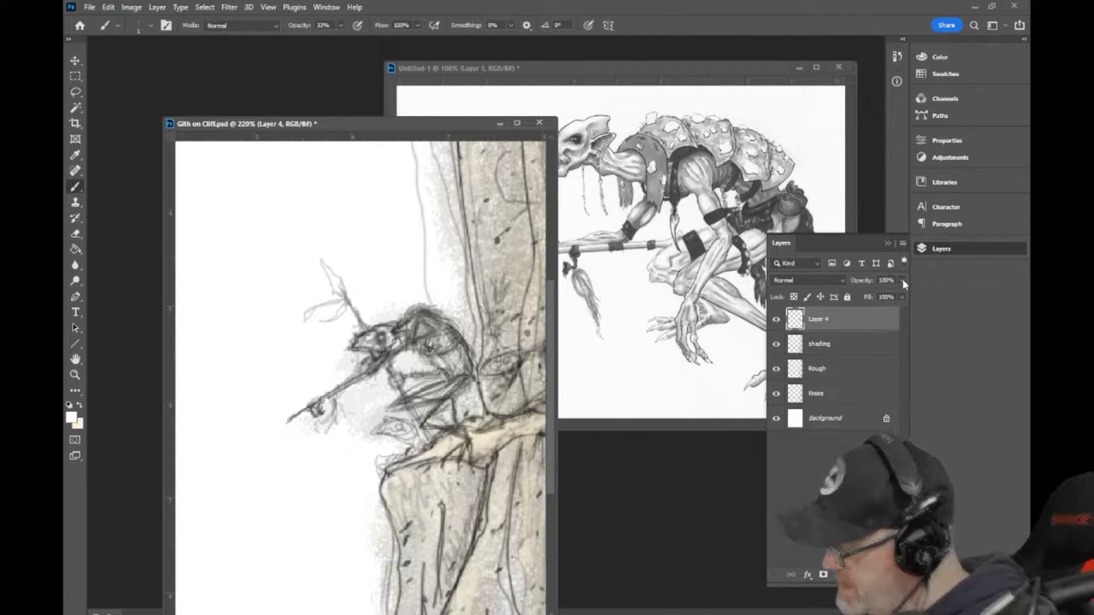
{"action": "left_click", "coordinate": [902, 297]}
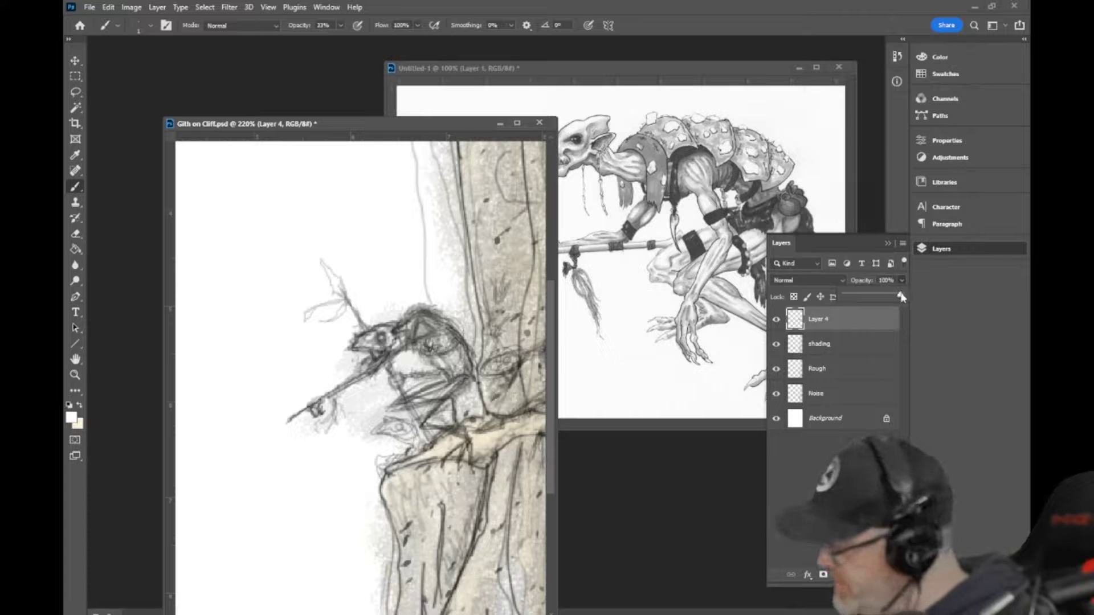
{"action": "left_click_drag", "start_coordinate": [901, 296], "coordinate": [870, 297]}
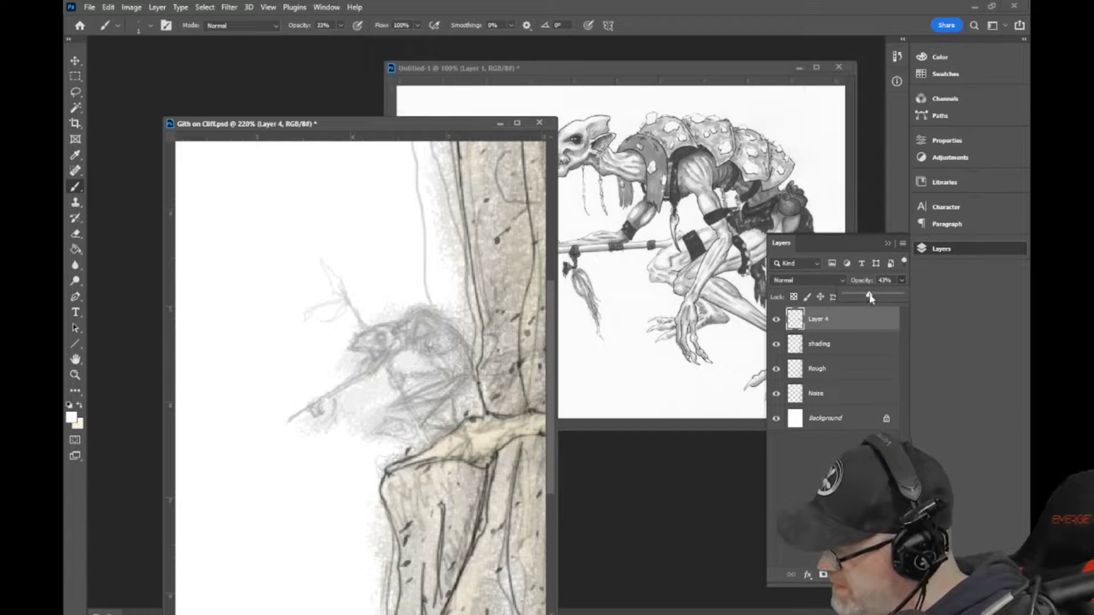
{"action": "left_click_drag", "start_coordinate": [870, 296], "coordinate": [882, 297]}
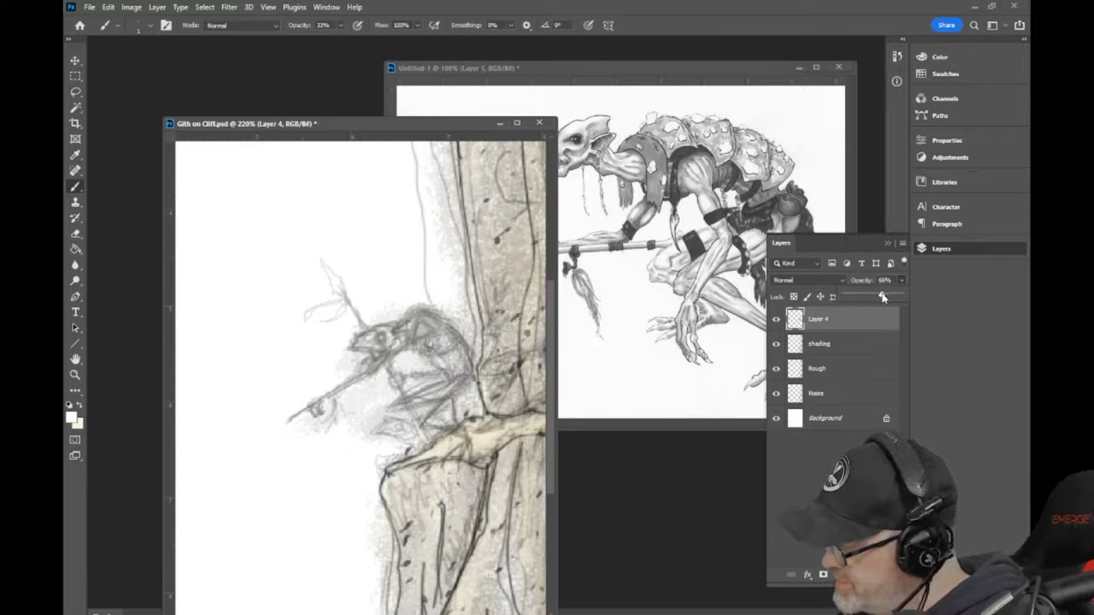
{"action": "left_click", "coordinate": [866, 294]}
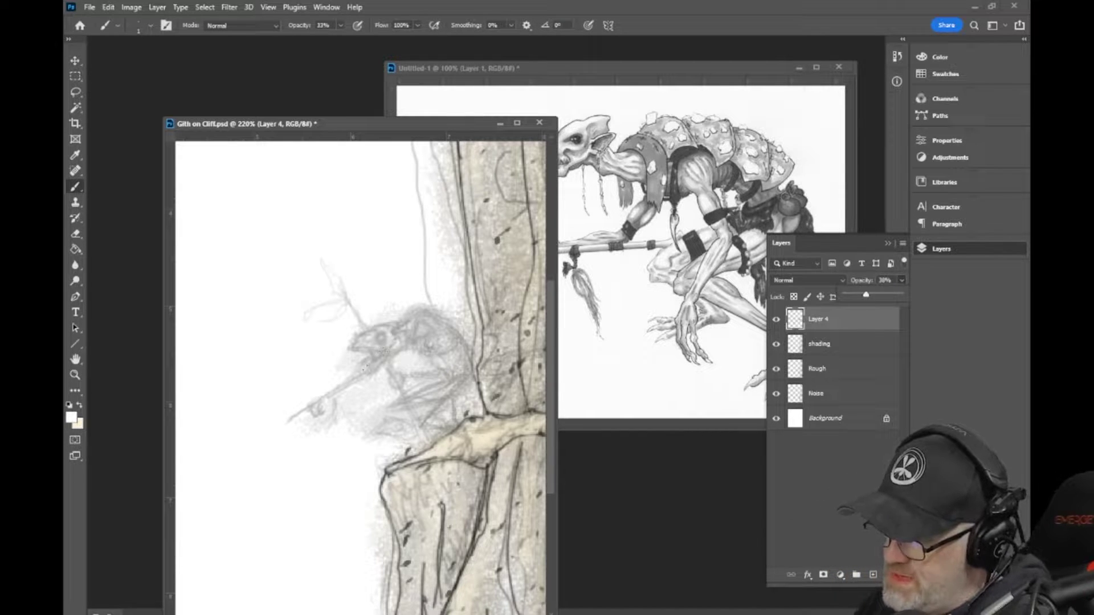
Step: Add a new empty layer above Layer 4 in the cliff sketch
{"action": "left_click", "coordinate": [873, 575]}
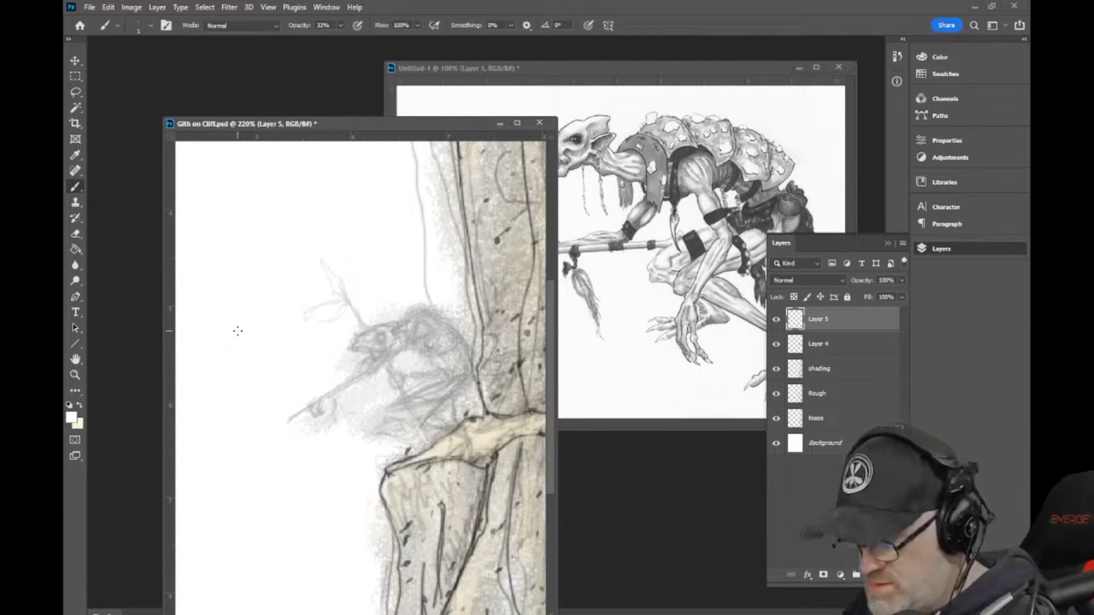
{"action": "key", "text": "Delete"}
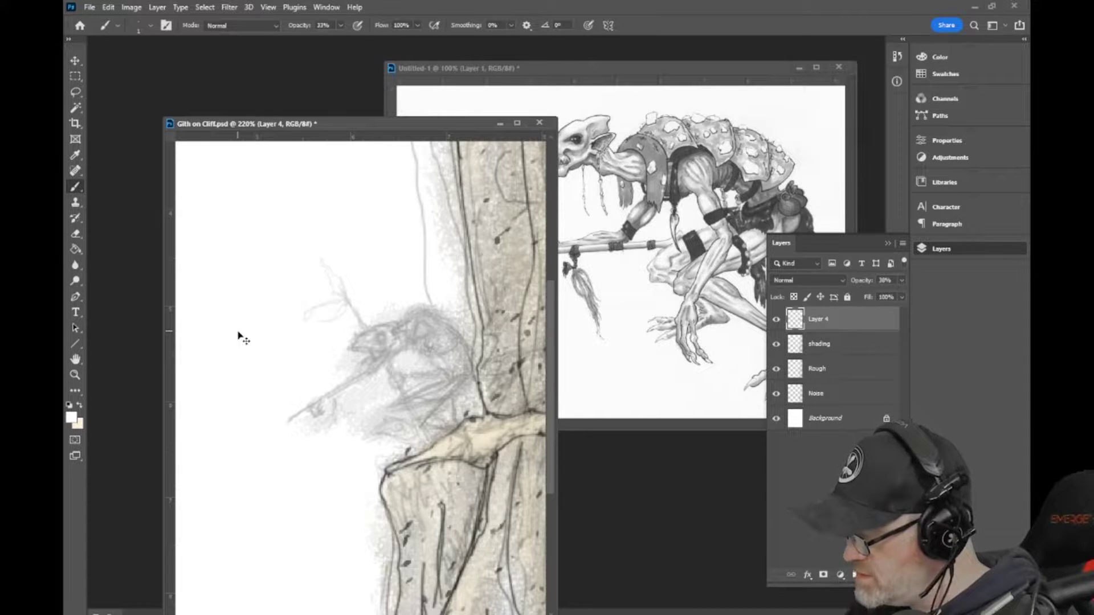
{"action": "key", "text": "ctrl+shift+alt+n"}
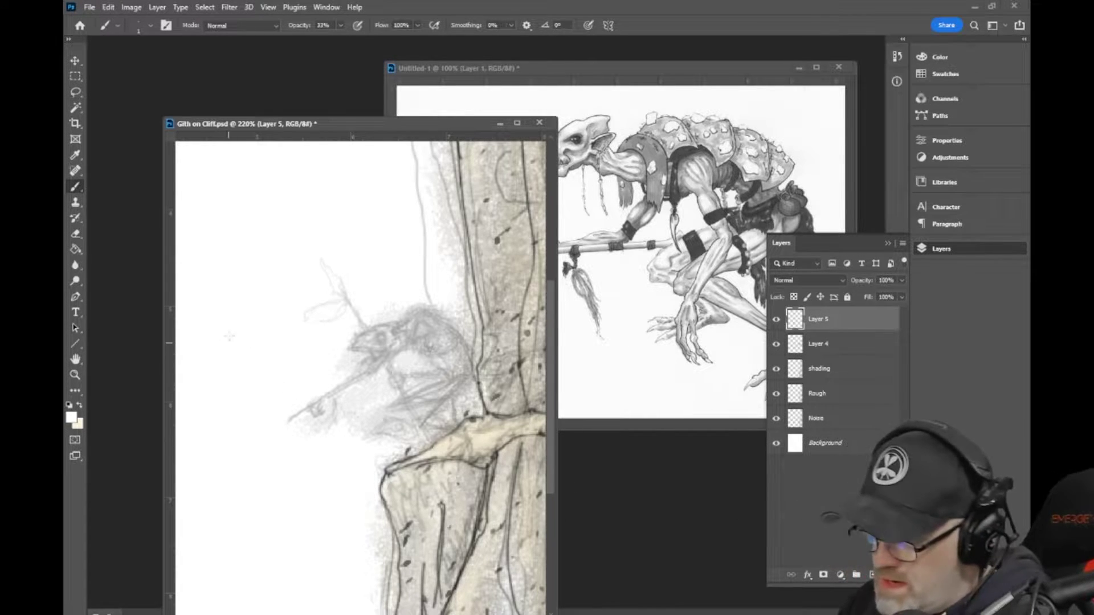
{"action": "key", "text": "i"}
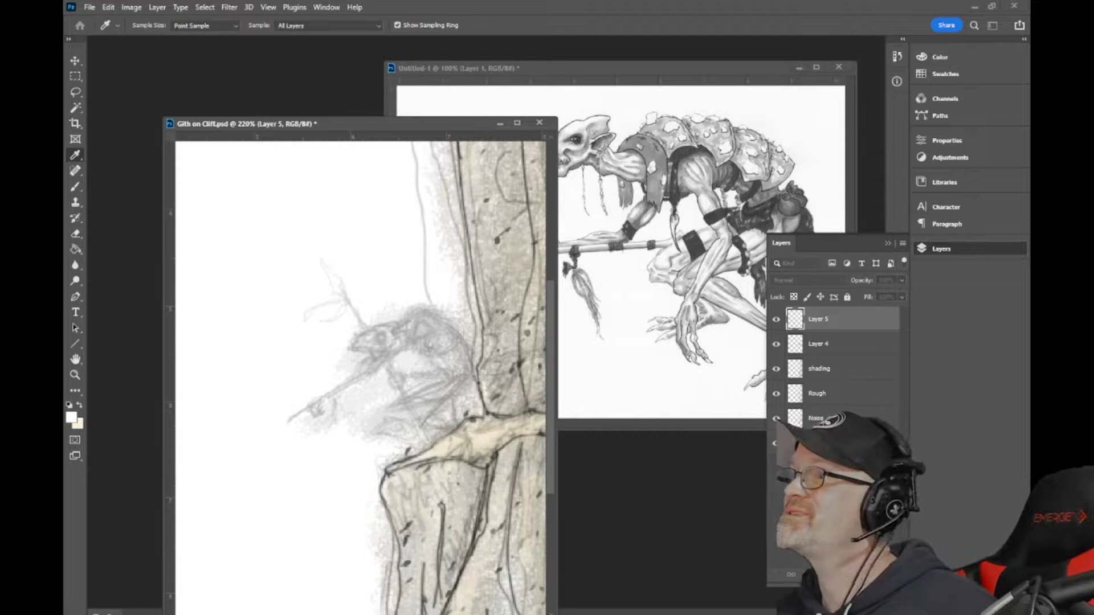
{"action": "left_click", "coordinate": [72, 417]}
{"action": "left_click_drag", "start_coordinate": [227, 446], "coordinate": [413, 313]}
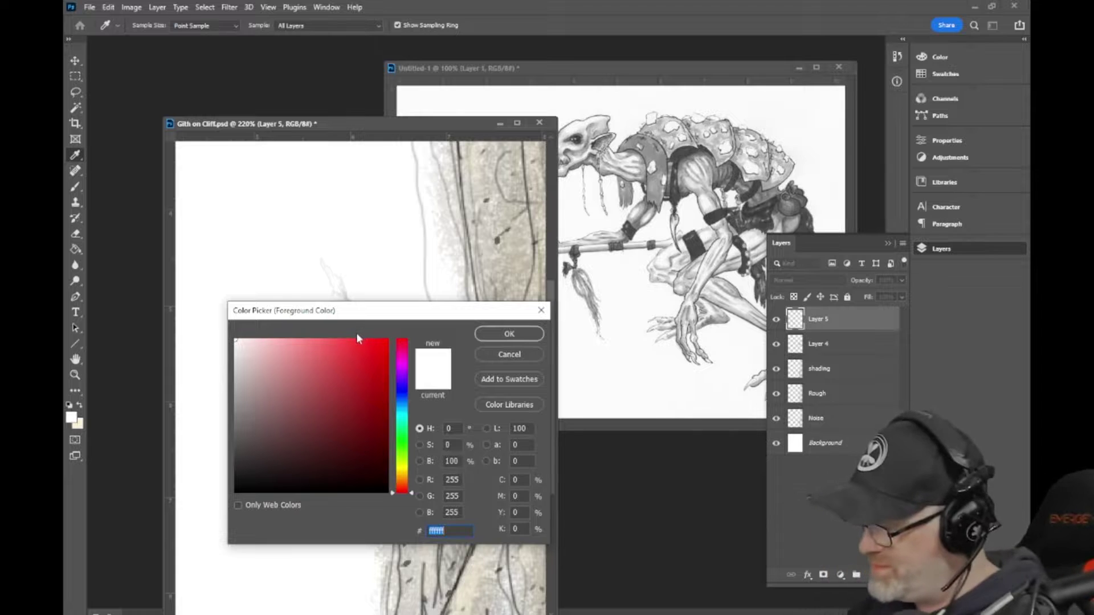
{"action": "left_click", "coordinate": [541, 311]}
{"action": "key", "text": "b"}
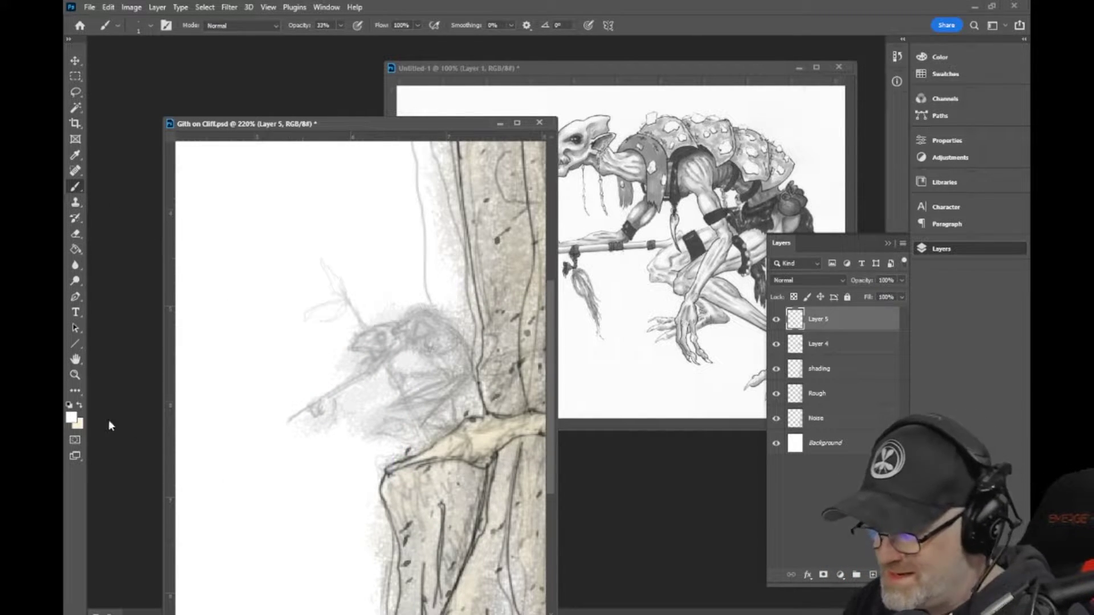
{"action": "left_click", "coordinate": [72, 418]}
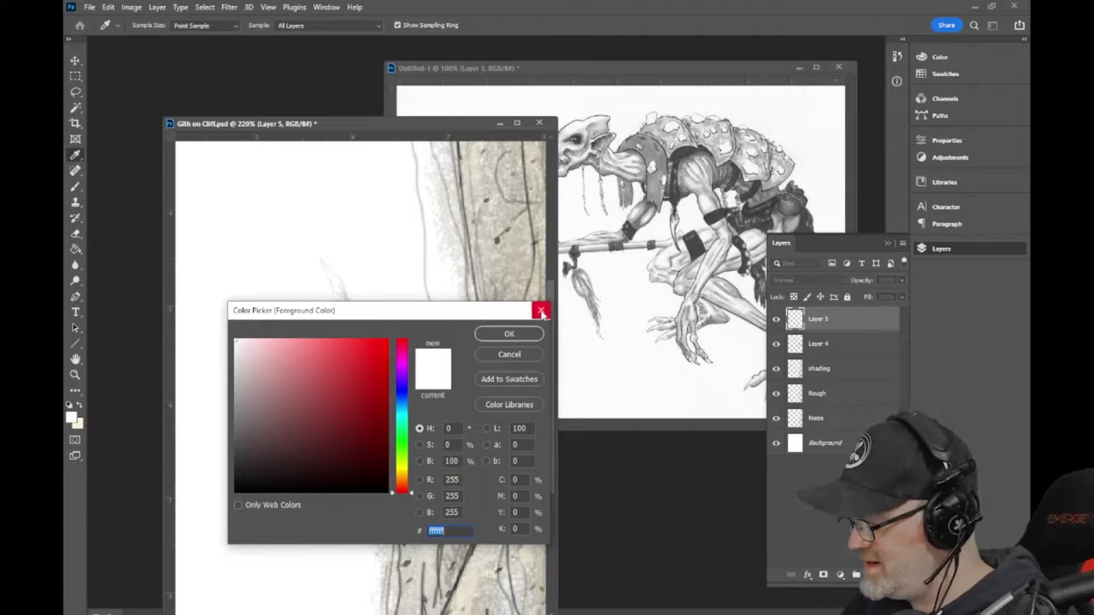
{"action": "left_click", "coordinate": [540, 311]}
Step: Set the foreground color to black with brightness 0% and choose the Brush tool for drawing on Layer 5
{"action": "left_click", "coordinate": [940, 55]}
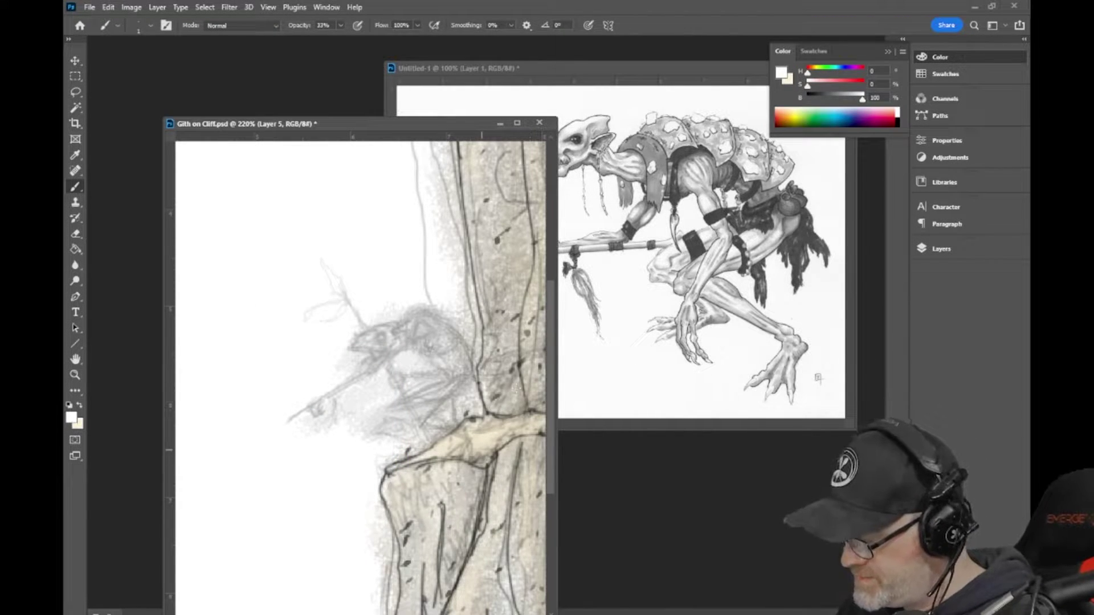
{"action": "left_click", "coordinate": [75, 155]}
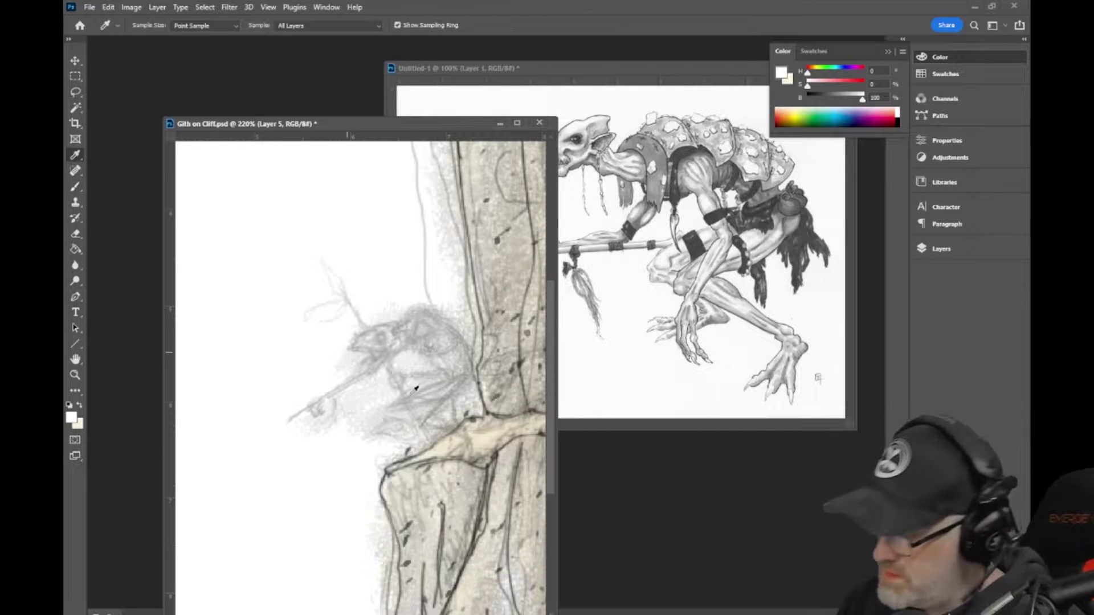
{"action": "left_click", "coordinate": [444, 446]}
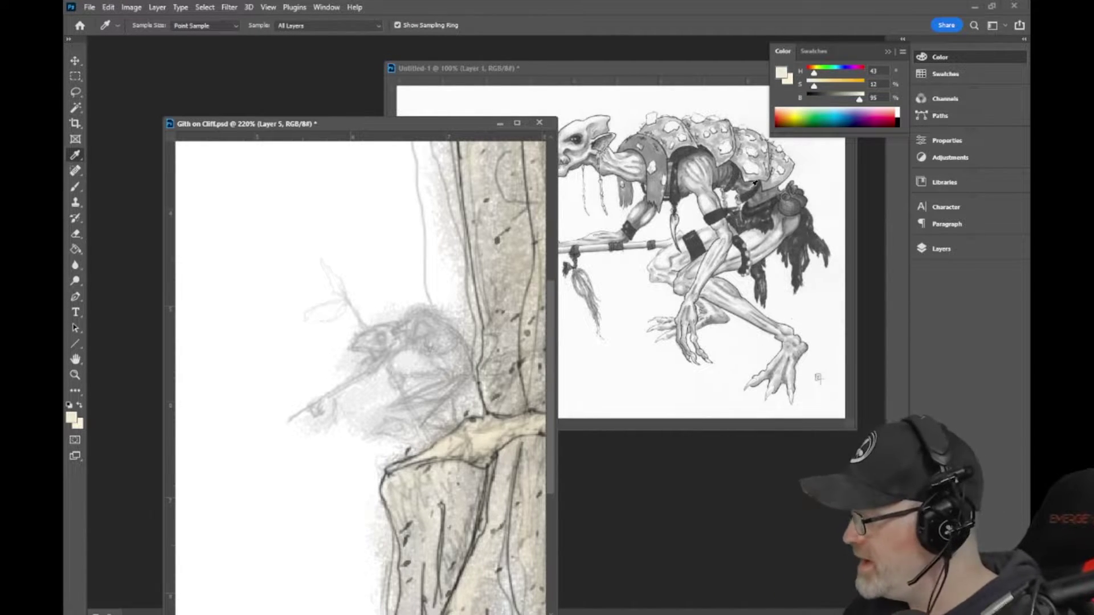
{"action": "left_click_drag", "start_coordinate": [847, 102], "coordinate": [806, 102]}
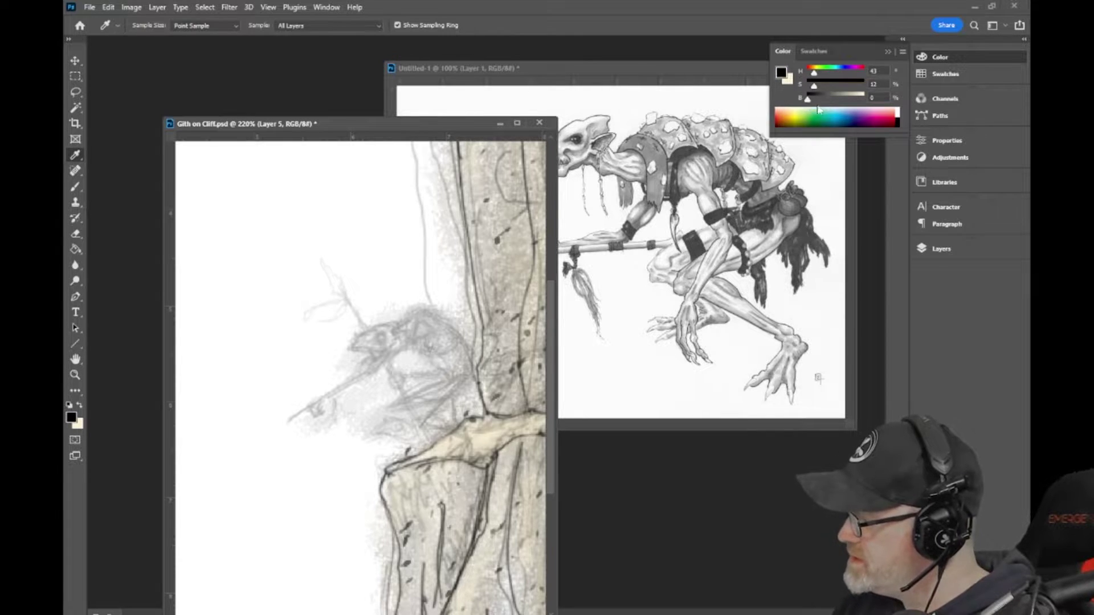
{"action": "left_click", "coordinate": [932, 249]}
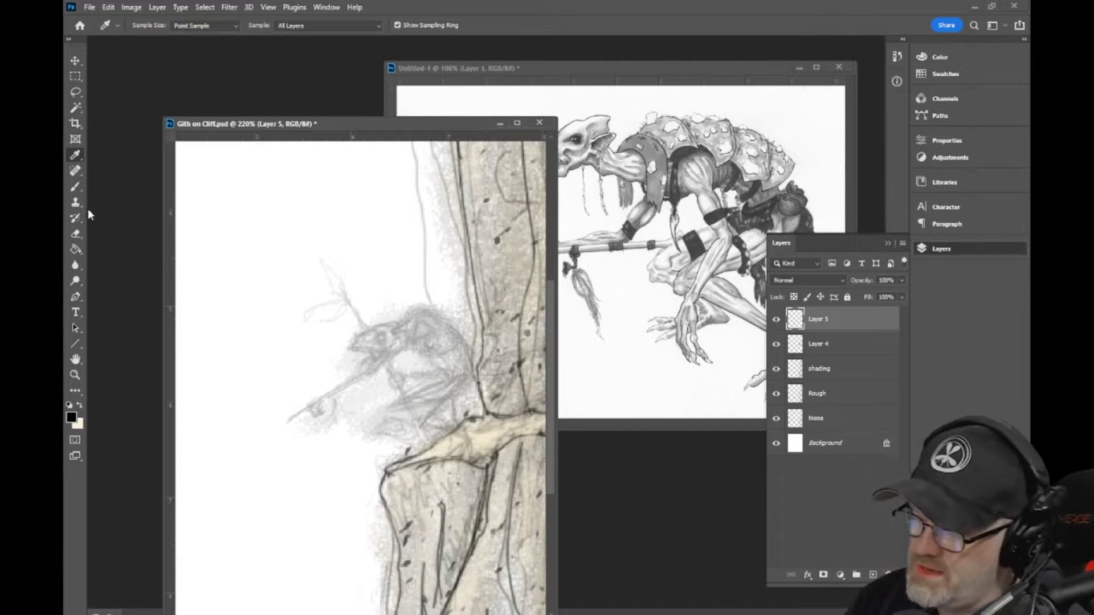
{"action": "left_click", "coordinate": [75, 186]}
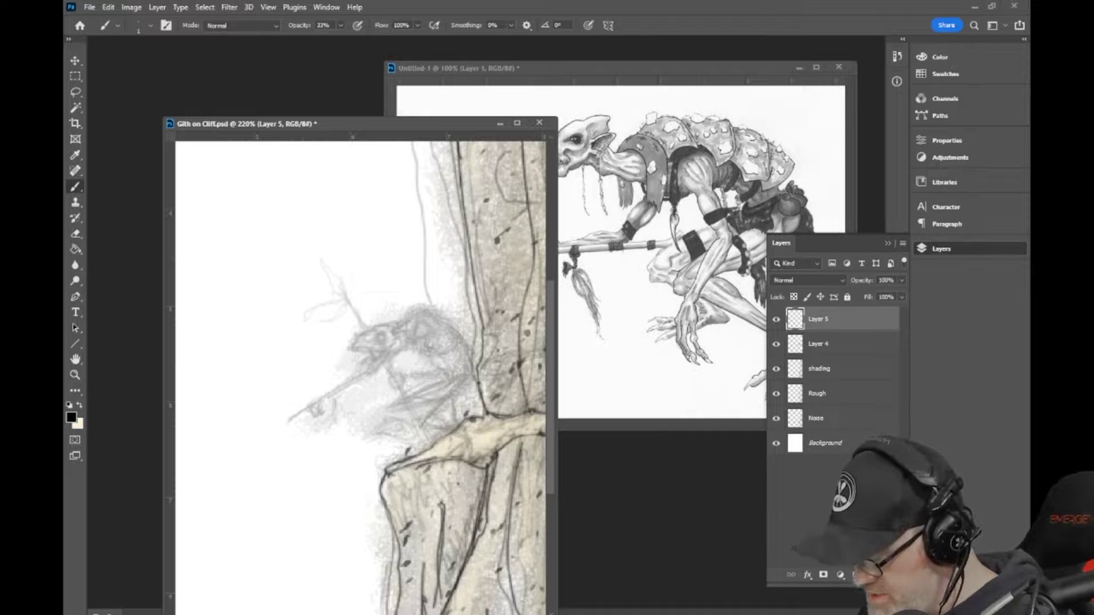
Step: Sketch the spine, head, shoulder line, pelvis and rib cage of a small standing skeleton in the blank area beside the cliff
{"action": "scroll", "coordinate": [370, 354], "scroll_direction": "left", "scroll_amount": 2}
{"action": "scroll", "coordinate": [343, 357], "scroll_direction": "left", "scroll_amount": 2}
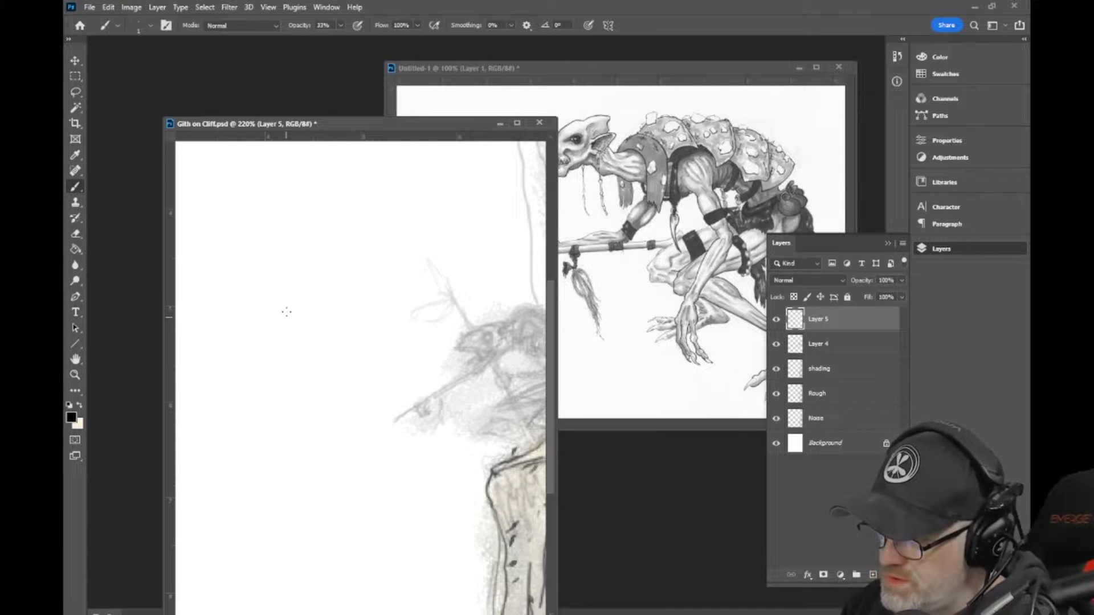
{"action": "mouse_move", "coordinate": [285, 294]}
{"action": "left_mouse_down"}
{"action": "mouse_move", "coordinate": [287, 371]}
{"action": "mouse_move", "coordinate": [288, 347]}
{"action": "left_mouse_up"}
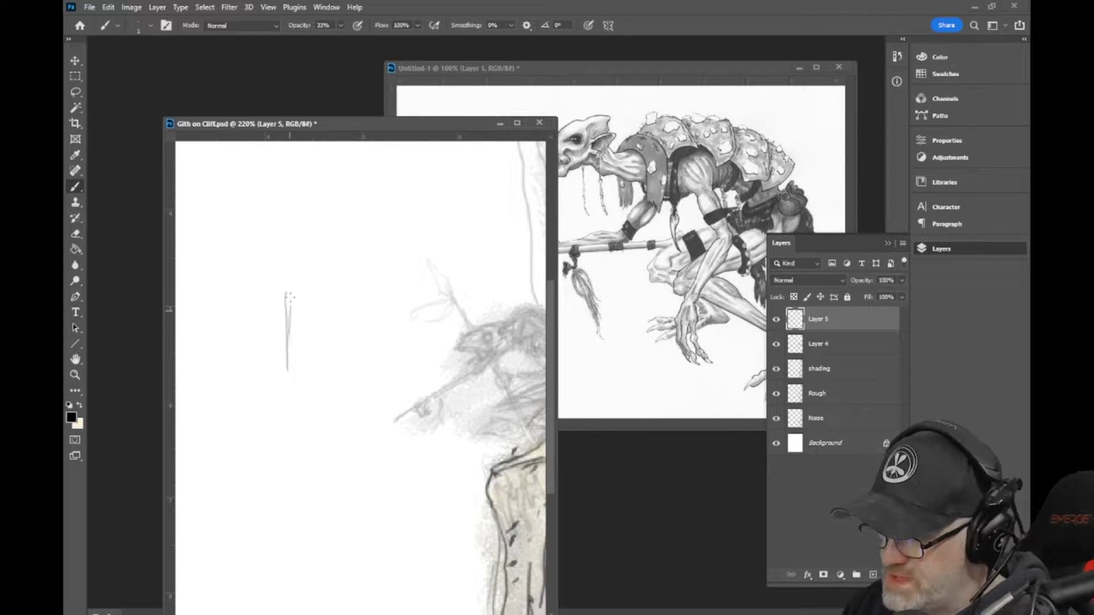
{"action": "mouse_move", "coordinate": [290, 275]}
{"action": "left_mouse_down"}
{"action": "mouse_move", "coordinate": [288, 343]}
{"action": "mouse_move", "coordinate": [289, 309]}
{"action": "left_mouse_up"}
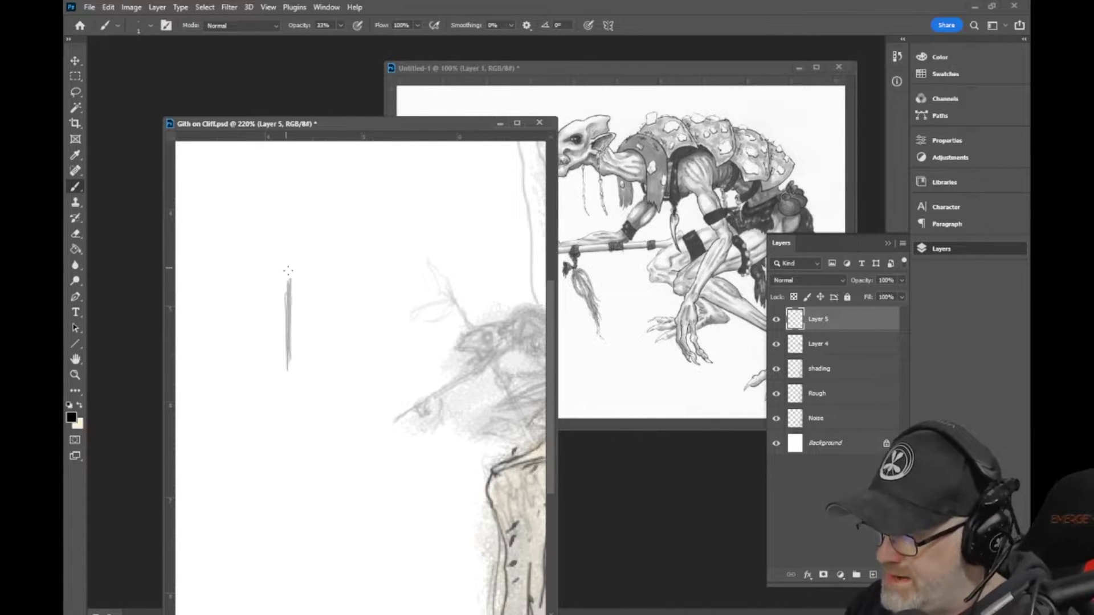
{"action": "mouse_move", "coordinate": [280, 267]}
{"action": "left_mouse_down"}
{"action": "mouse_move", "coordinate": [293, 275]}
{"action": "mouse_move", "coordinate": [289, 256]}
{"action": "left_mouse_up"}
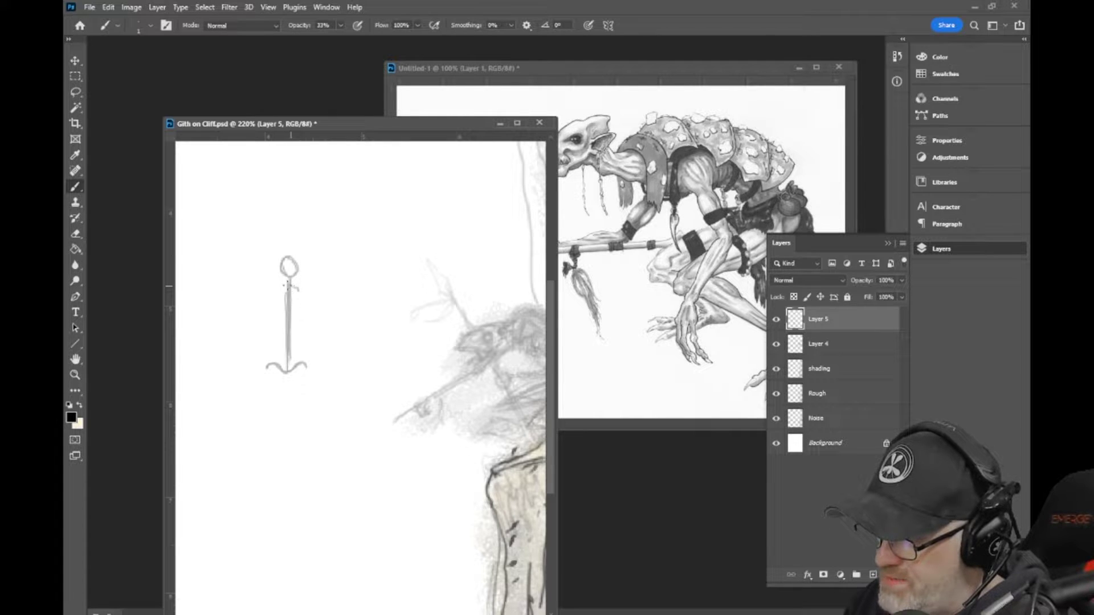
{"action": "mouse_move", "coordinate": [271, 287]}
{"action": "left_mouse_down"}
{"action": "mouse_move", "coordinate": [302, 292]}
{"action": "mouse_move", "coordinate": [271, 292]}
{"action": "mouse_move", "coordinate": [267, 333]}
{"action": "left_mouse_up"}
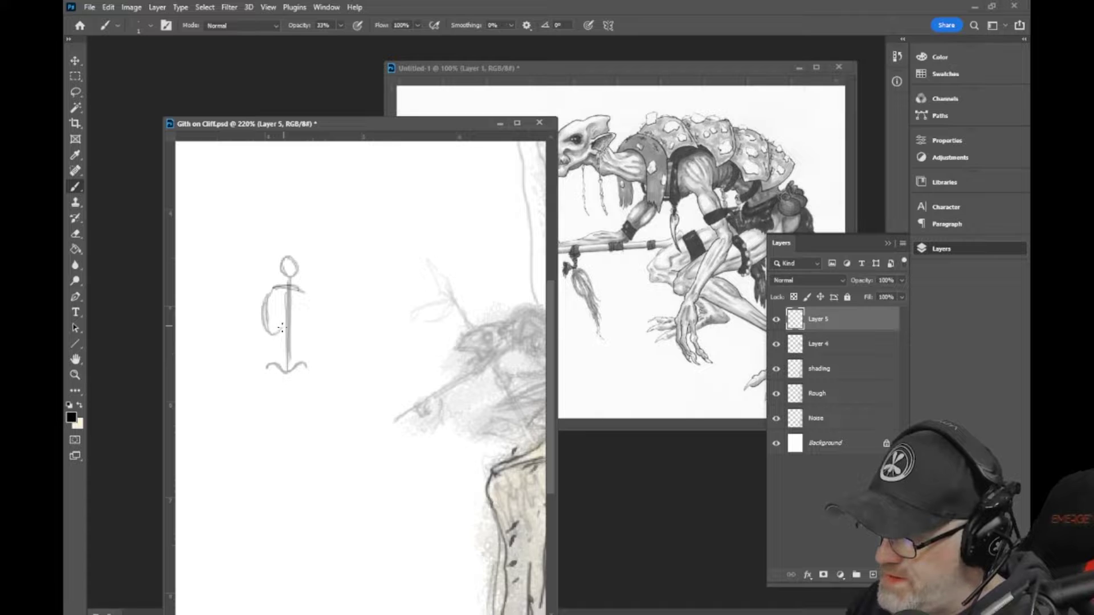
{"action": "left_click_drag", "start_coordinate": [272, 335], "coordinate": [293, 327]}
{"action": "mouse_move", "coordinate": [293, 286]}
{"action": "left_mouse_down"}
{"action": "mouse_move", "coordinate": [303, 338]}
{"action": "mouse_move", "coordinate": [314, 307]}
{"action": "mouse_move", "coordinate": [300, 285]}
{"action": "mouse_move", "coordinate": [306, 328]}
{"action": "mouse_move", "coordinate": [278, 322]}
{"action": "mouse_move", "coordinate": [273, 334]}
{"action": "mouse_move", "coordinate": [266, 288]}
{"action": "left_mouse_up"}
{"action": "left_click_drag", "start_coordinate": [272, 336], "coordinate": [268, 288]}
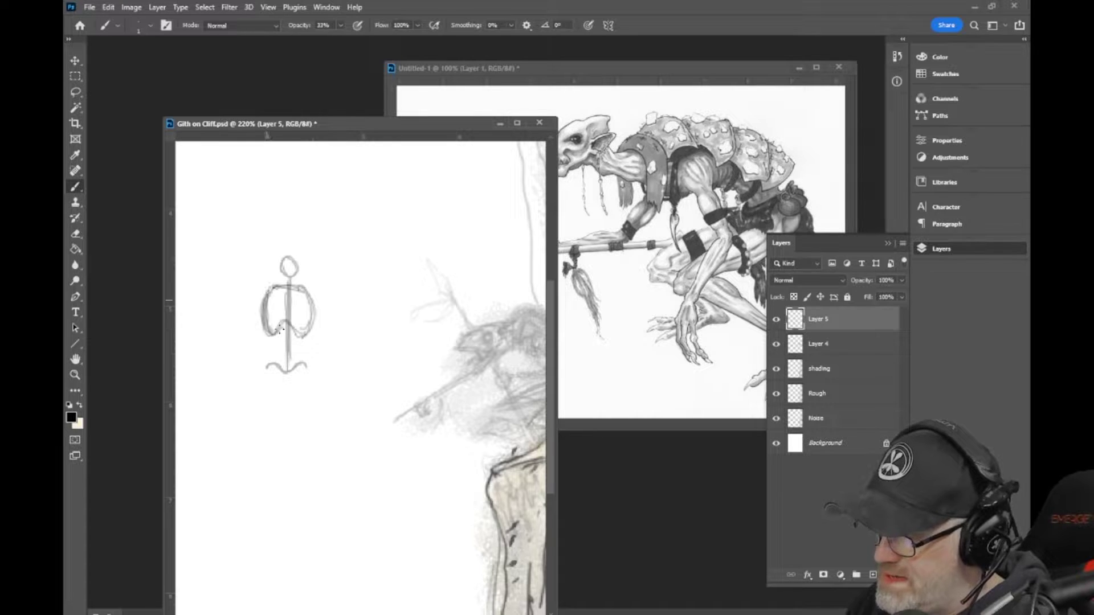
Step: Add straight legs with knee joints and feet, an enlarged skull, and both arms with hands to the standing skeleton
{"action": "mouse_move", "coordinate": [279, 329]}
{"action": "left_mouse_down"}
{"action": "mouse_move", "coordinate": [307, 333]}
{"action": "mouse_move", "coordinate": [277, 370]}
{"action": "mouse_move", "coordinate": [262, 367]}
{"action": "mouse_move", "coordinate": [311, 369]}
{"action": "mouse_move", "coordinate": [271, 369]}
{"action": "mouse_move", "coordinate": [275, 501]}
{"action": "left_mouse_up"}
{"action": "mouse_move", "coordinate": [304, 369]}
{"action": "left_mouse_down"}
{"action": "mouse_move", "coordinate": [299, 441]}
{"action": "mouse_move", "coordinate": [298, 371]}
{"action": "mouse_move", "coordinate": [291, 500]}
{"action": "left_mouse_up"}
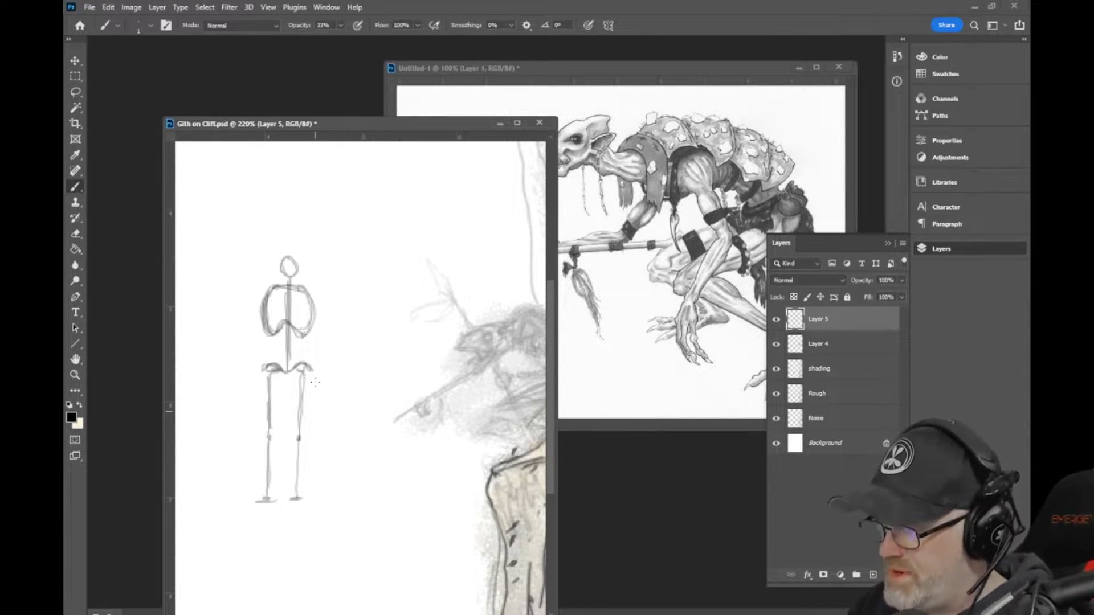
{"action": "mouse_move", "coordinate": [289, 268]}
{"action": "left_mouse_down"}
{"action": "mouse_move", "coordinate": [288, 241]}
{"action": "mouse_move", "coordinate": [295, 258]}
{"action": "mouse_move", "coordinate": [280, 289]}
{"action": "mouse_move", "coordinate": [315, 290]}
{"action": "mouse_move", "coordinate": [264, 290]}
{"action": "mouse_move", "coordinate": [318, 319]}
{"action": "mouse_move", "coordinate": [321, 337]}
{"action": "left_mouse_up"}
{"action": "left_click_drag", "start_coordinate": [315, 293], "coordinate": [321, 342]}
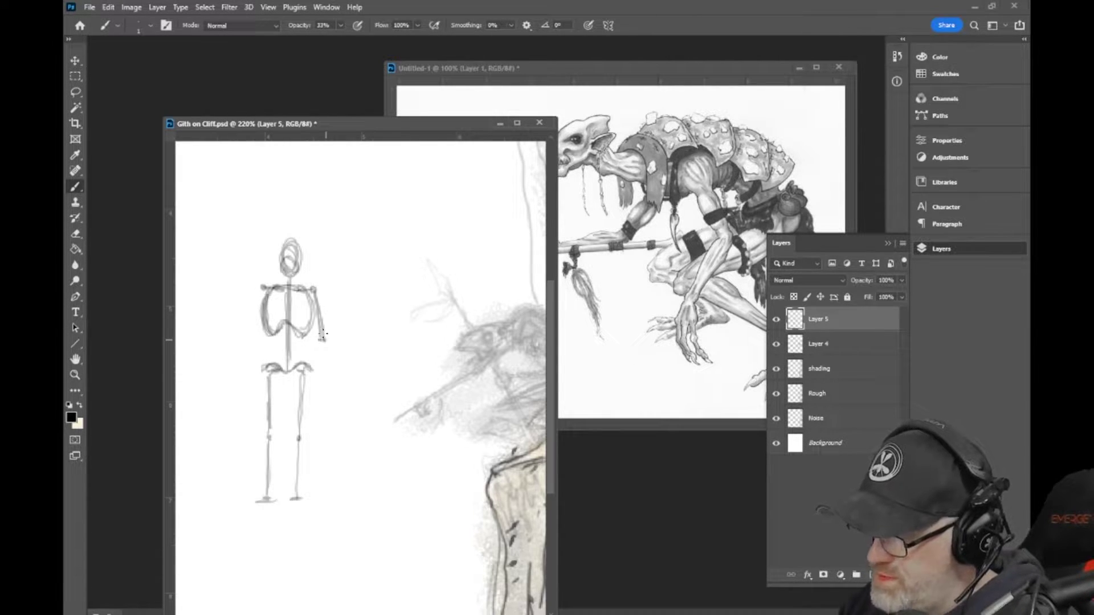
{"action": "mouse_move", "coordinate": [261, 286]}
{"action": "left_mouse_down"}
{"action": "mouse_move", "coordinate": [245, 376]}
{"action": "mouse_move", "coordinate": [290, 374]}
{"action": "mouse_move", "coordinate": [246, 380]}
{"action": "left_mouse_up"}
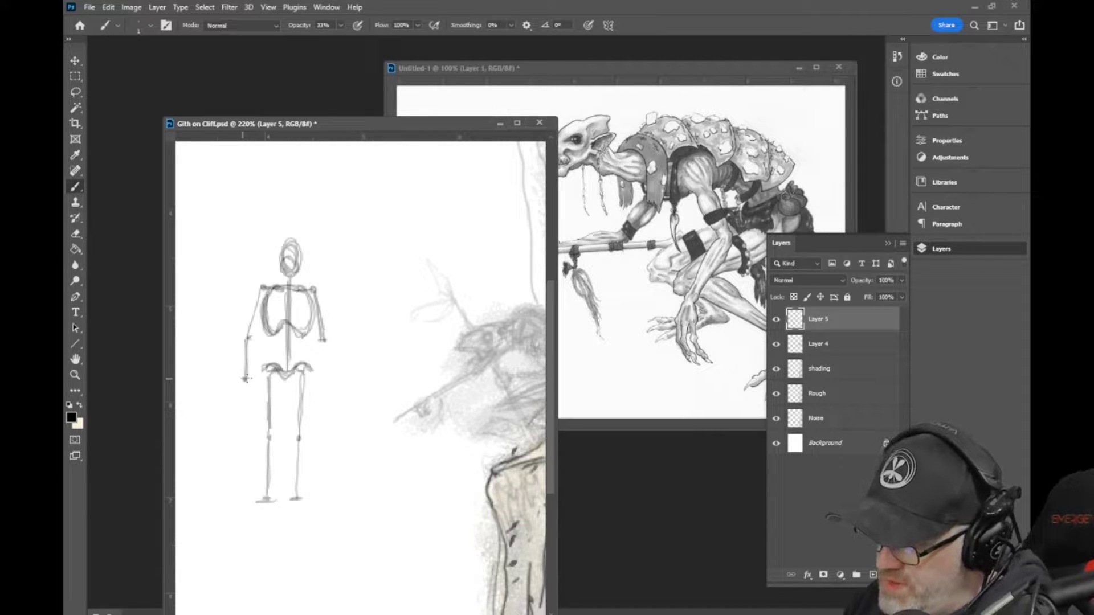
{"action": "left_click_drag", "start_coordinate": [323, 345], "coordinate": [325, 395]}
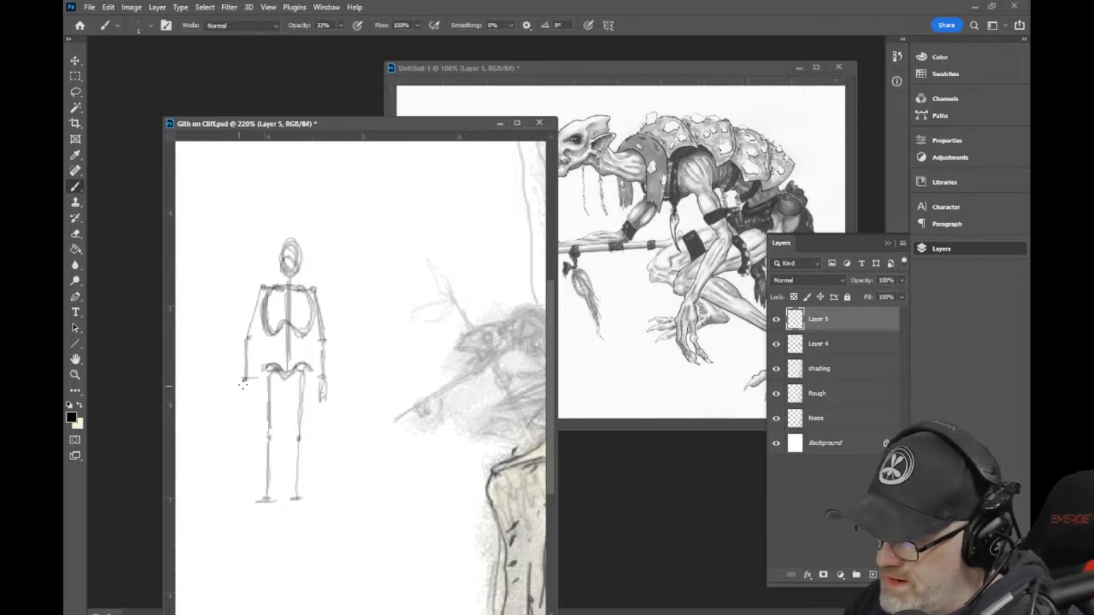
{"action": "left_click_drag", "start_coordinate": [243, 385], "coordinate": [248, 409]}
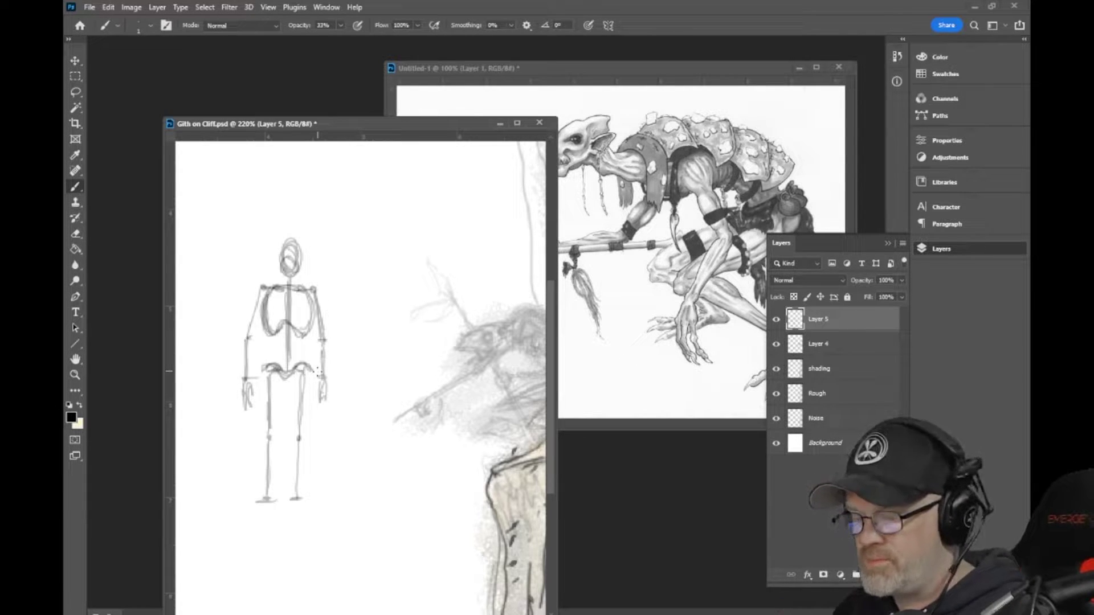
Step: Try a much longer arm reaching below the knee on the standing skeleton, and undo its strokes
{"action": "mouse_move", "coordinate": [259, 287]}
{"action": "left_mouse_down"}
{"action": "mouse_move", "coordinate": [229, 358]}
{"action": "mouse_move", "coordinate": [225, 438]}
{"action": "mouse_move", "coordinate": [244, 468]}
{"action": "left_mouse_up"}
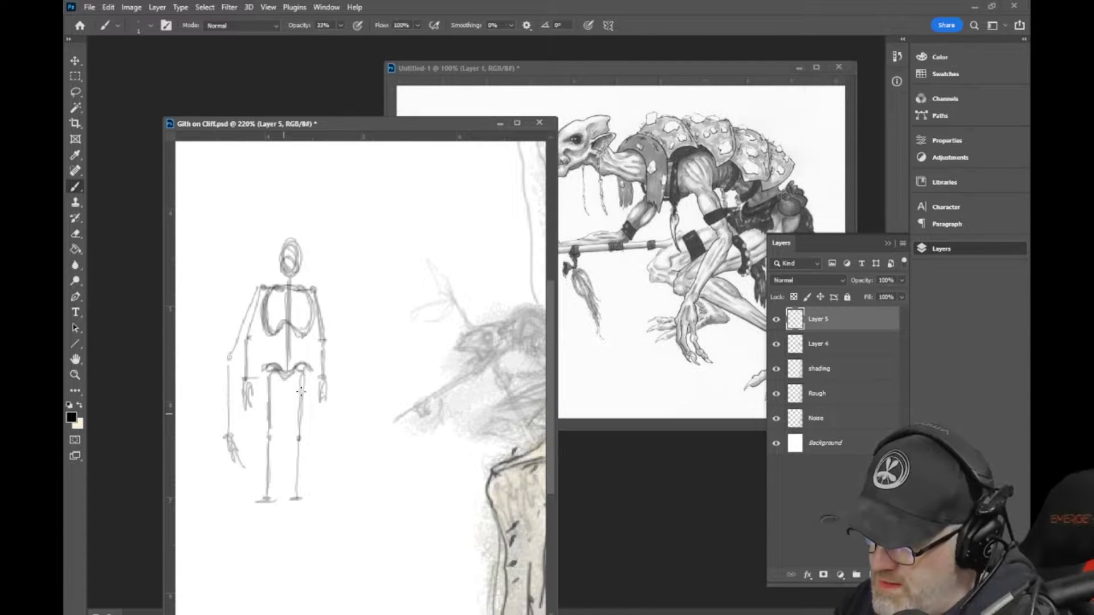
{"action": "key", "text": "ctrl+z"}
{"action": "key", "text": "ctrl+z"}
{"action": "key", "text": "ctrl+z"}
{"action": "key", "text": "ctrl+z"}
{"action": "key", "text": "ctrl+z"}
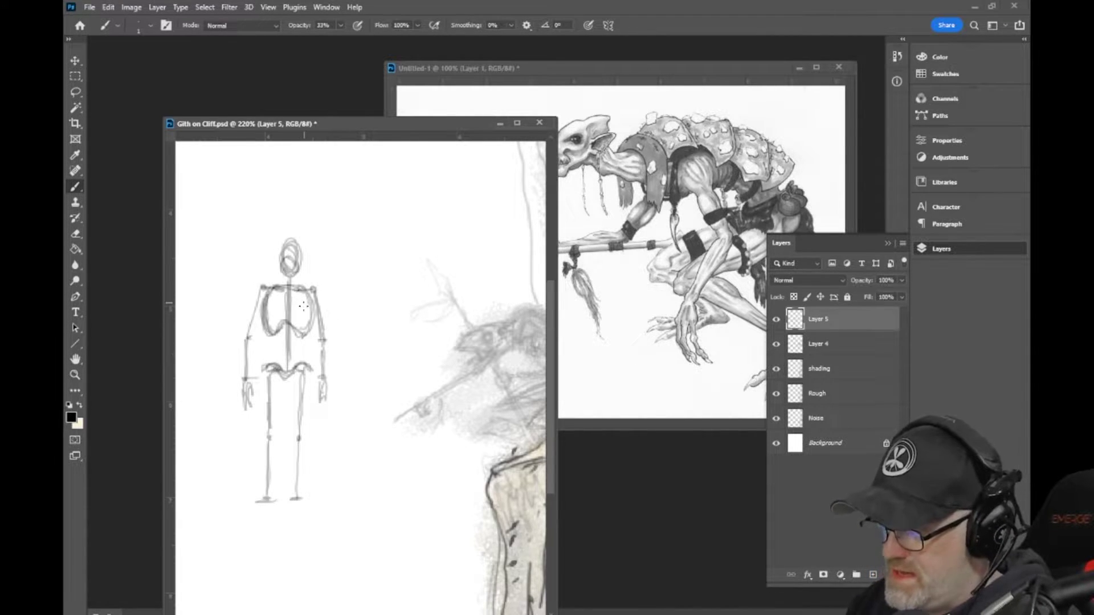
Step: Draw curved ribs and chest lines across the skeleton's rib cage and mark out the abdomen beneath it
{"action": "left_click_drag", "start_coordinate": [282, 319], "coordinate": [265, 321]}
{"action": "mouse_move", "coordinate": [275, 307]}
{"action": "left_mouse_down"}
{"action": "mouse_move", "coordinate": [264, 312]}
{"action": "mouse_move", "coordinate": [313, 311]}
{"action": "left_mouse_up"}
{"action": "left_click_drag", "start_coordinate": [295, 314], "coordinate": [313, 319]}
{"action": "mouse_move", "coordinate": [295, 320]}
{"action": "left_mouse_down"}
{"action": "mouse_move", "coordinate": [311, 326]}
{"action": "mouse_move", "coordinate": [313, 305]}
{"action": "left_mouse_up"}
{"action": "mouse_move", "coordinate": [296, 292]}
{"action": "left_mouse_down"}
{"action": "mouse_move", "coordinate": [311, 341]}
{"action": "mouse_move", "coordinate": [268, 307]}
{"action": "left_mouse_up"}
{"action": "left_click_drag", "start_coordinate": [270, 311], "coordinate": [294, 319]}
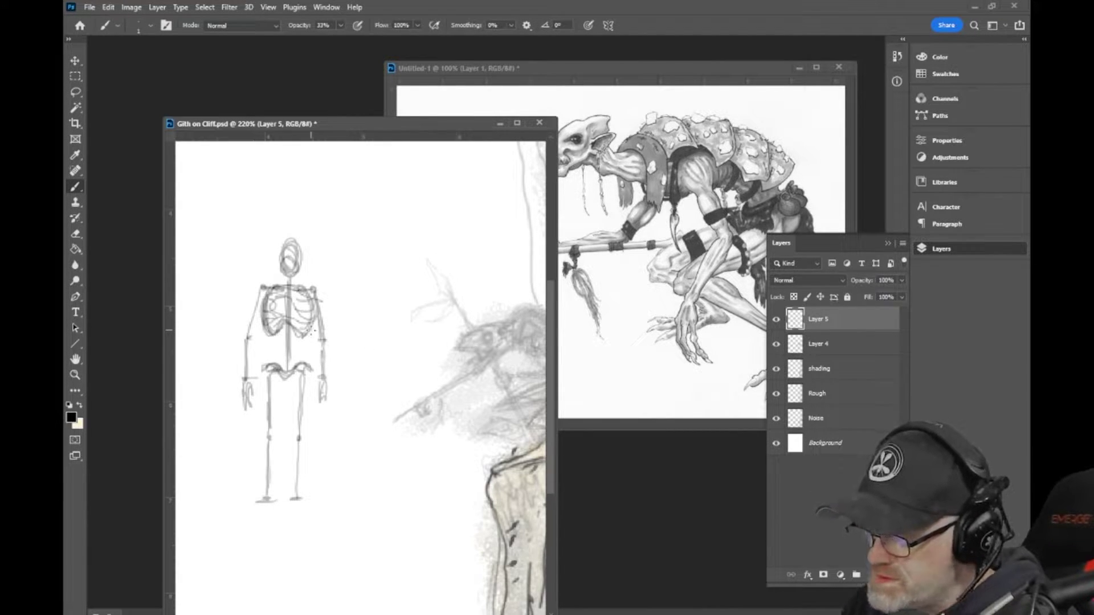
{"action": "mouse_move", "coordinate": [281, 325]}
{"action": "left_mouse_down"}
{"action": "mouse_move", "coordinate": [278, 357]}
{"action": "mouse_move", "coordinate": [292, 376]}
{"action": "mouse_move", "coordinate": [295, 333]}
{"action": "left_mouse_up"}
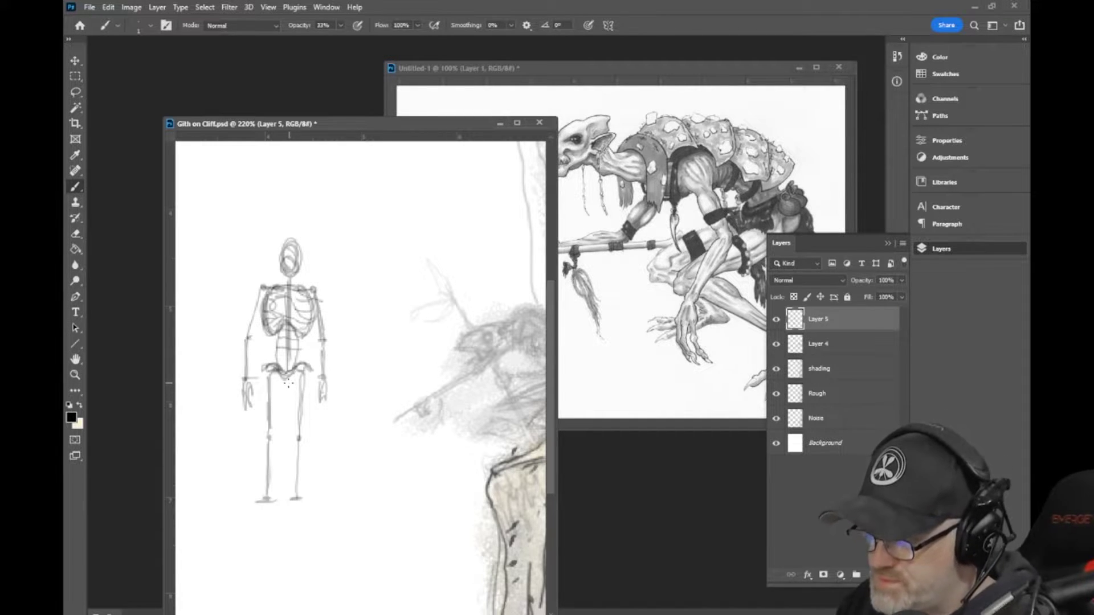
Step: Add thigh and calf muscle contours around both leg bones and join the rib cage to the pelvis with waist lines
{"action": "mouse_move", "coordinate": [292, 403]}
{"action": "left_mouse_down"}
{"action": "mouse_move", "coordinate": [308, 452]}
{"action": "mouse_move", "coordinate": [298, 475]}
{"action": "left_mouse_up"}
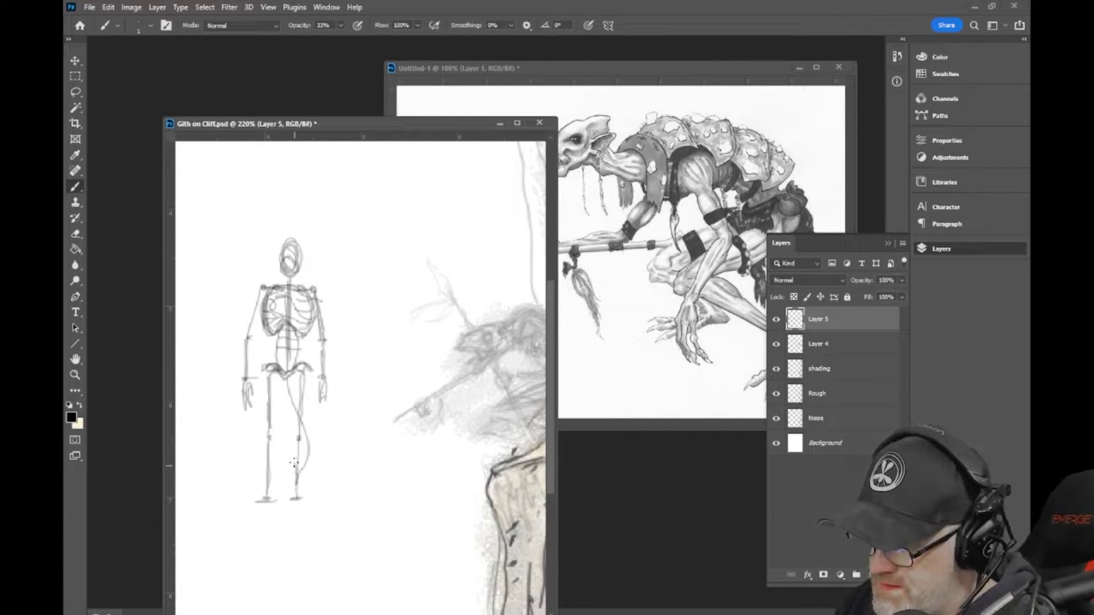
{"action": "mouse_move", "coordinate": [290, 445]}
{"action": "left_mouse_down"}
{"action": "mouse_move", "coordinate": [312, 381]}
{"action": "mouse_move", "coordinate": [303, 370]}
{"action": "mouse_move", "coordinate": [311, 379]}
{"action": "mouse_move", "coordinate": [303, 409]}
{"action": "mouse_move", "coordinate": [302, 377]}
{"action": "mouse_move", "coordinate": [296, 421]}
{"action": "mouse_move", "coordinate": [287, 385]}
{"action": "mouse_move", "coordinate": [306, 437]}
{"action": "mouse_move", "coordinate": [296, 467]}
{"action": "mouse_move", "coordinate": [297, 422]}
{"action": "mouse_move", "coordinate": [296, 481]}
{"action": "mouse_move", "coordinate": [300, 439]}
{"action": "left_mouse_up"}
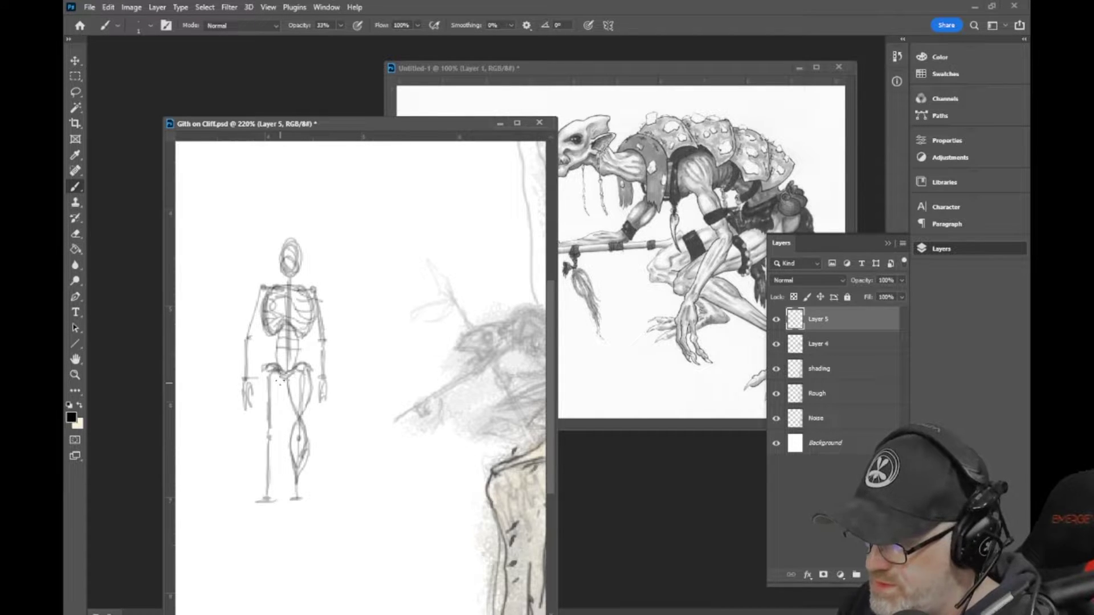
{"action": "mouse_move", "coordinate": [280, 397]}
{"action": "left_mouse_down"}
{"action": "mouse_move", "coordinate": [264, 444]}
{"action": "mouse_move", "coordinate": [270, 476]}
{"action": "mouse_move", "coordinate": [274, 426]}
{"action": "mouse_move", "coordinate": [260, 393]}
{"action": "mouse_move", "coordinate": [276, 418]}
{"action": "left_mouse_up"}
{"action": "left_click_drag", "start_coordinate": [268, 335], "coordinate": [264, 367]}
{"action": "left_click_drag", "start_coordinate": [311, 327], "coordinate": [308, 369]}
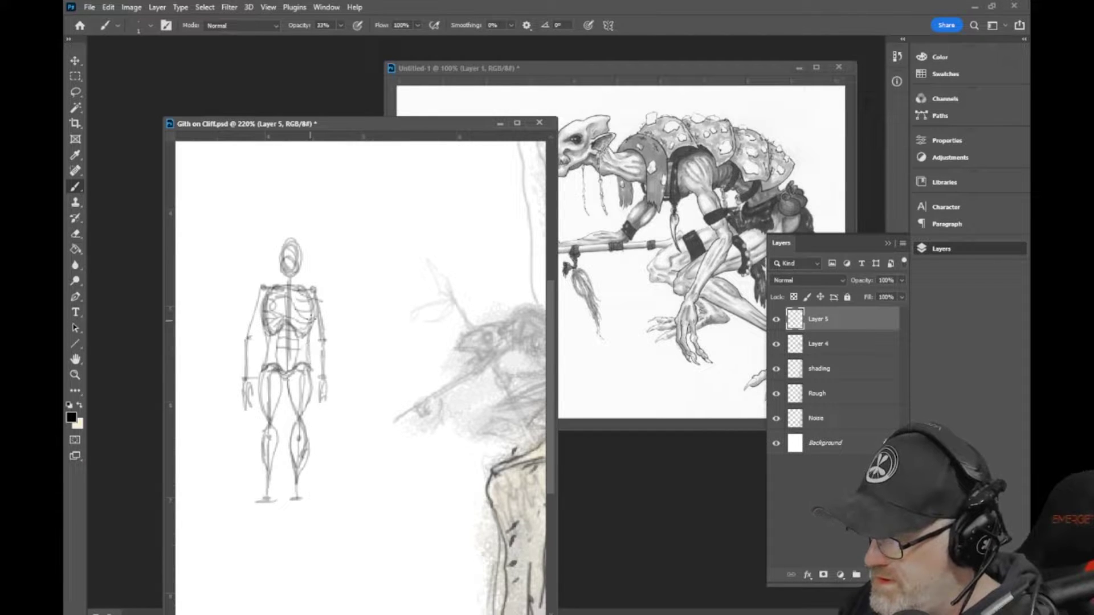
Step: Build up the standing figure's shoulder and arm muscles, neck, and facial features over the skeleton
{"action": "left_click_drag", "start_coordinate": [261, 311], "coordinate": [260, 324]}
{"action": "mouse_move", "coordinate": [263, 284]}
{"action": "left_mouse_down"}
{"action": "mouse_move", "coordinate": [284, 300]}
{"action": "mouse_move", "coordinate": [269, 311]}
{"action": "mouse_move", "coordinate": [288, 312]}
{"action": "mouse_move", "coordinate": [265, 312]}
{"action": "mouse_move", "coordinate": [315, 310]}
{"action": "mouse_move", "coordinate": [294, 317]}
{"action": "mouse_move", "coordinate": [321, 288]}
{"action": "mouse_move", "coordinate": [317, 302]}
{"action": "mouse_move", "coordinate": [332, 303]}
{"action": "mouse_move", "coordinate": [306, 284]}
{"action": "mouse_move", "coordinate": [331, 297]}
{"action": "mouse_move", "coordinate": [312, 285]}
{"action": "mouse_move", "coordinate": [253, 287]}
{"action": "mouse_move", "coordinate": [270, 288]}
{"action": "mouse_move", "coordinate": [246, 303]}
{"action": "left_mouse_up"}
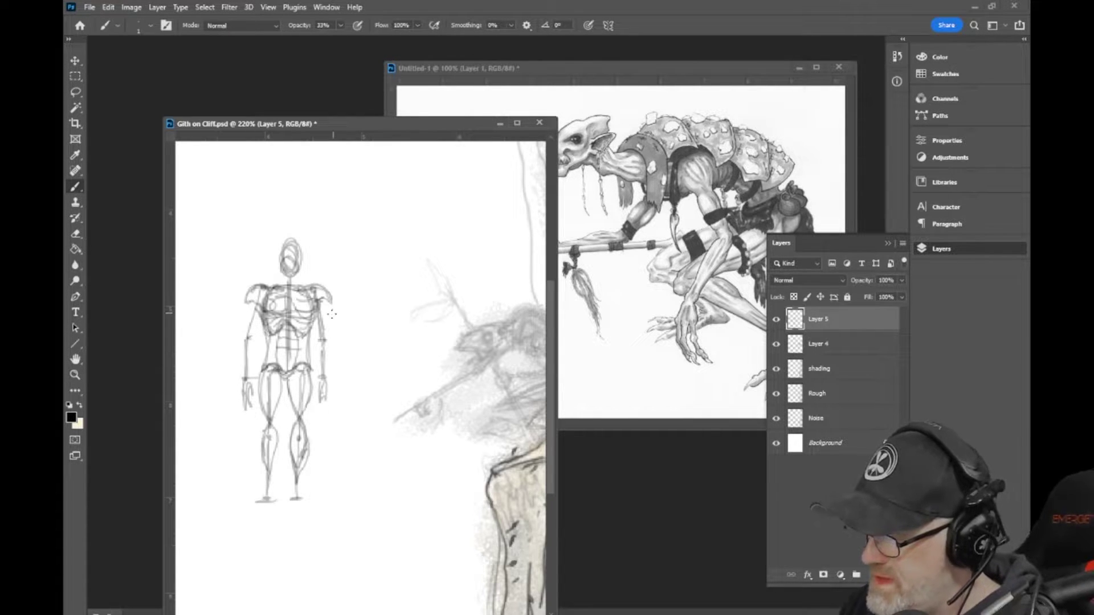
{"action": "mouse_move", "coordinate": [323, 303]}
{"action": "left_mouse_down"}
{"action": "mouse_move", "coordinate": [316, 332]}
{"action": "mouse_move", "coordinate": [315, 309]}
{"action": "mouse_move", "coordinate": [314, 321]}
{"action": "mouse_move", "coordinate": [328, 315]}
{"action": "mouse_move", "coordinate": [324, 305]}
{"action": "mouse_move", "coordinate": [331, 314]}
{"action": "mouse_move", "coordinate": [323, 384]}
{"action": "mouse_move", "coordinate": [322, 341]}
{"action": "mouse_move", "coordinate": [319, 379]}
{"action": "left_mouse_up"}
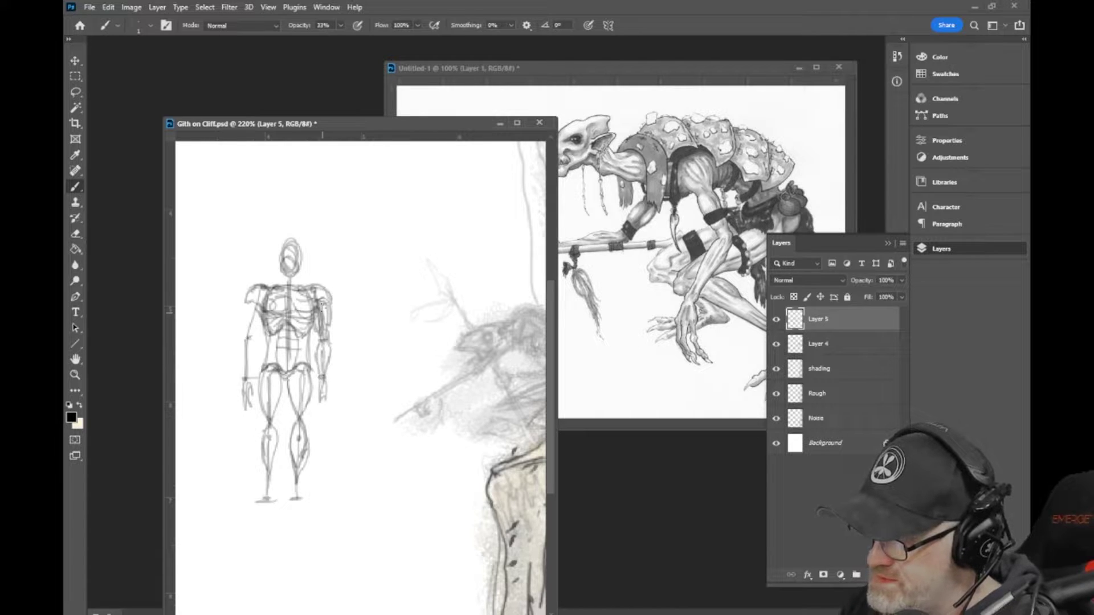
{"action": "mouse_move", "coordinate": [254, 323]}
{"action": "left_mouse_down"}
{"action": "mouse_move", "coordinate": [245, 306]}
{"action": "mouse_move", "coordinate": [257, 349]}
{"action": "mouse_move", "coordinate": [249, 376]}
{"action": "mouse_move", "coordinate": [238, 346]}
{"action": "mouse_move", "coordinate": [245, 331]}
{"action": "left_mouse_up"}
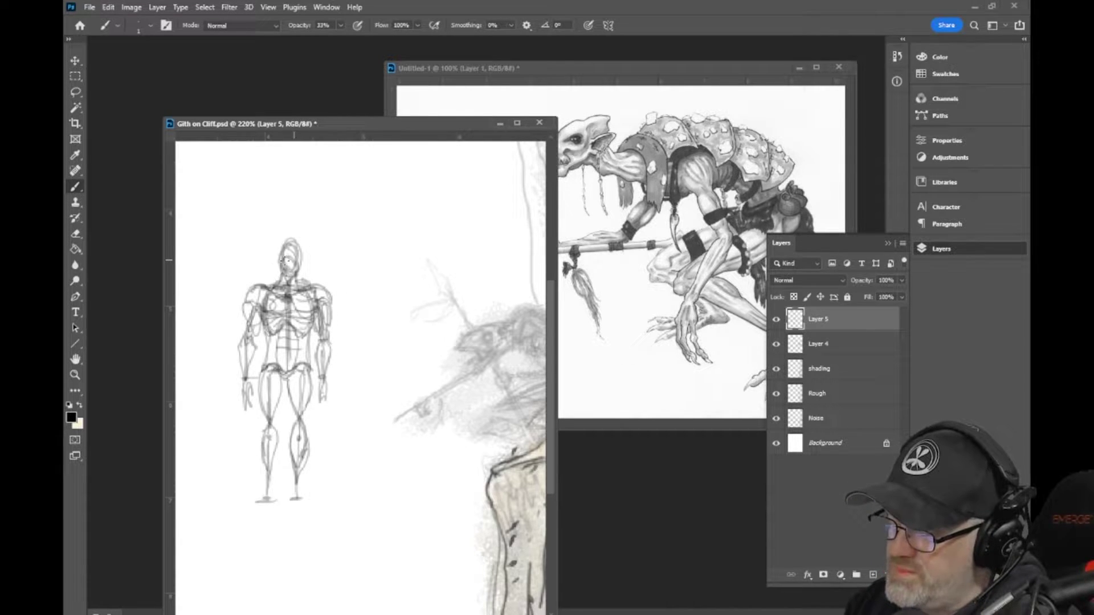
{"action": "mouse_move", "coordinate": [301, 261]}
{"action": "left_mouse_down"}
{"action": "mouse_move", "coordinate": [290, 257]}
{"action": "mouse_move", "coordinate": [290, 268]}
{"action": "mouse_move", "coordinate": [291, 245]}
{"action": "mouse_move", "coordinate": [298, 256]}
{"action": "left_mouse_up"}
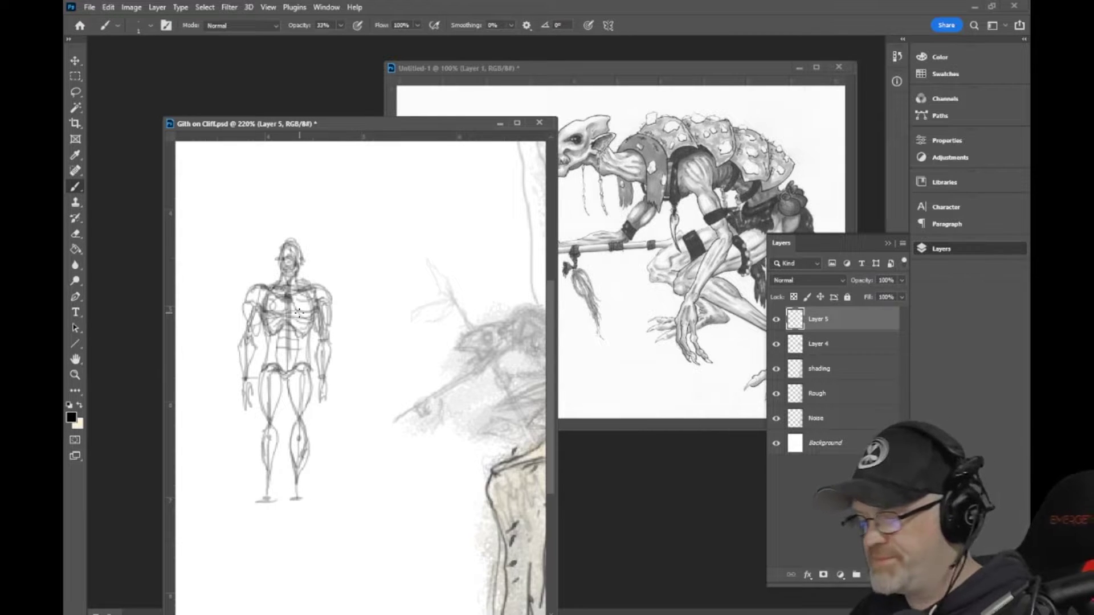
Step: Reinforce the outer contours of the standing figure's legs and shape both ankles and feet
{"action": "left_click_drag", "start_coordinate": [312, 391], "coordinate": [300, 443]}
{"action": "mouse_move", "coordinate": [303, 486]}
{"action": "left_mouse_down"}
{"action": "mouse_move", "coordinate": [311, 501]}
{"action": "mouse_move", "coordinate": [305, 470]}
{"action": "left_mouse_up"}
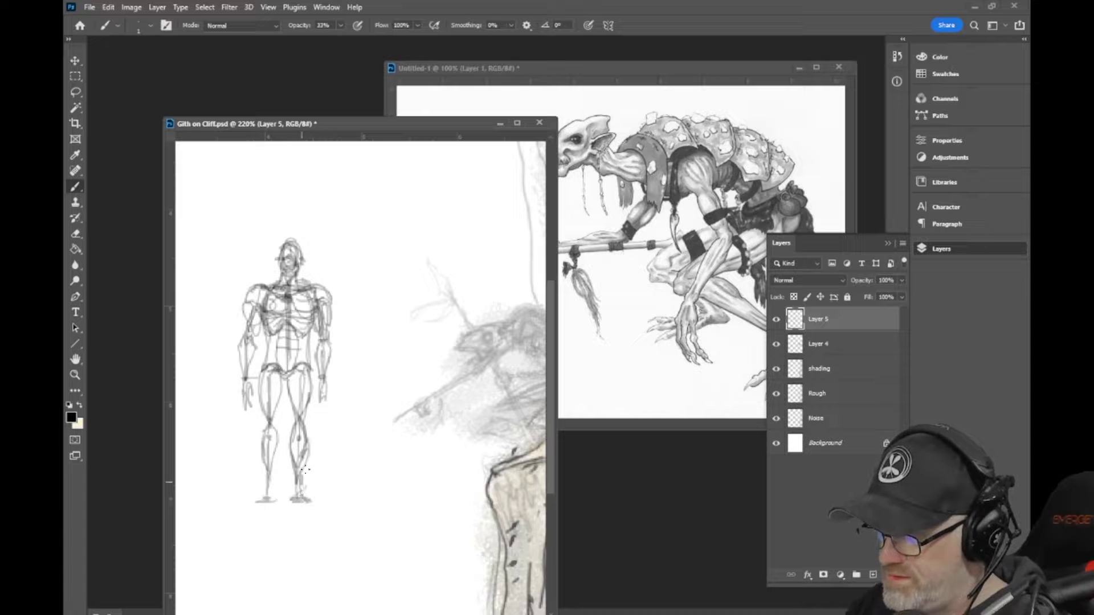
{"action": "left_click_drag", "start_coordinate": [262, 503], "coordinate": [268, 431]}
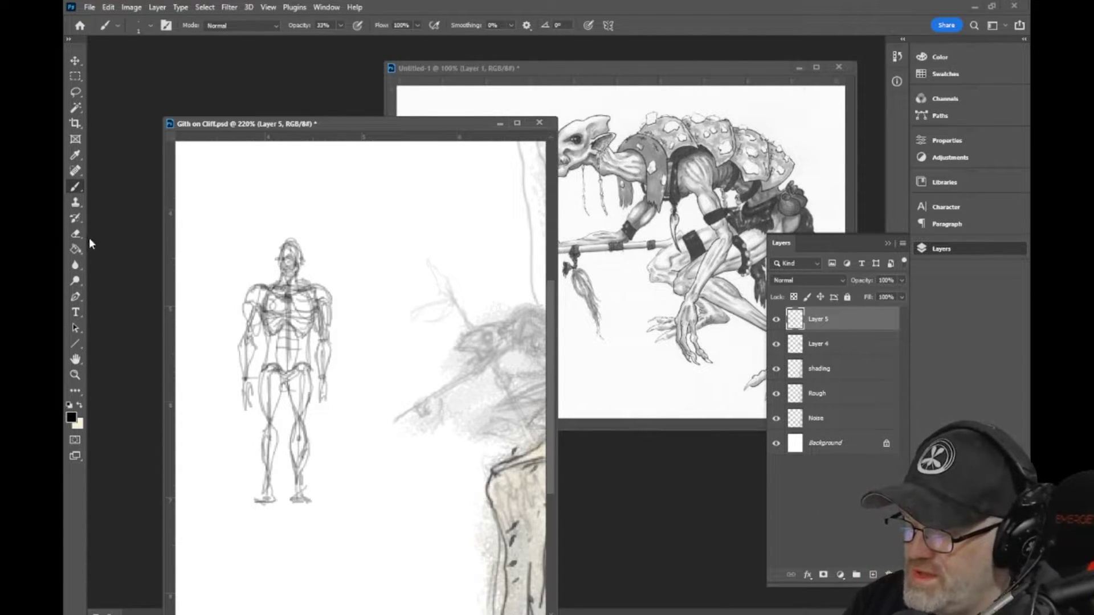
Step: Delete Layer 5, which holds the standing anatomy figure
{"action": "left_click", "coordinate": [75, 235]}
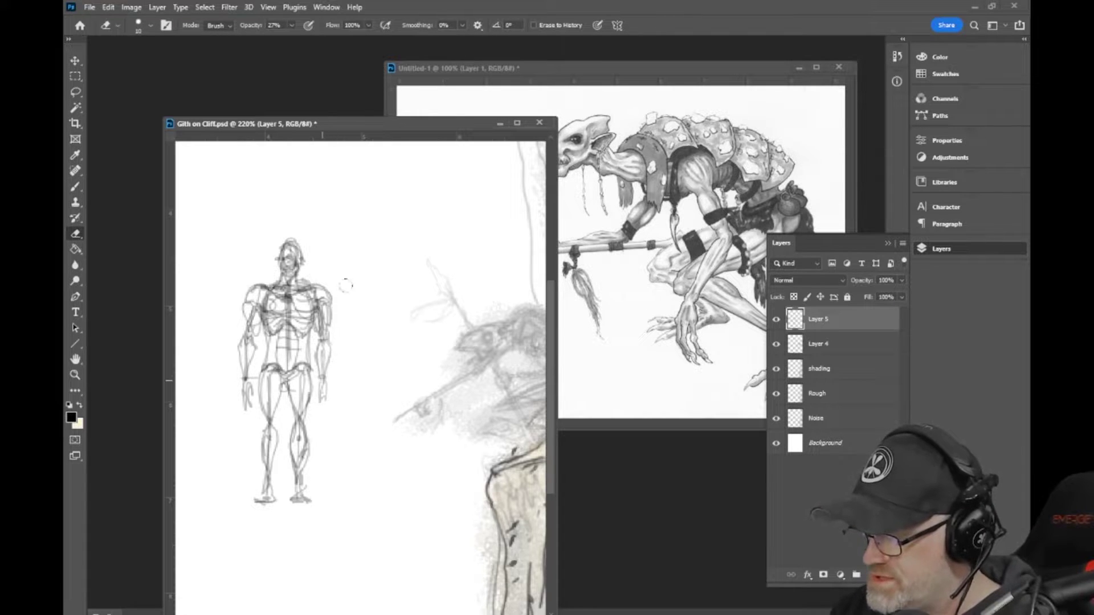
{"action": "mouse_move", "coordinate": [821, 318]}
{"action": "left_mouse_down"}
{"action": "mouse_move", "coordinate": [857, 525]}
{"action": "mouse_move", "coordinate": [873, 571]}
{"action": "mouse_move", "coordinate": [888, 574]}
{"action": "left_mouse_up"}
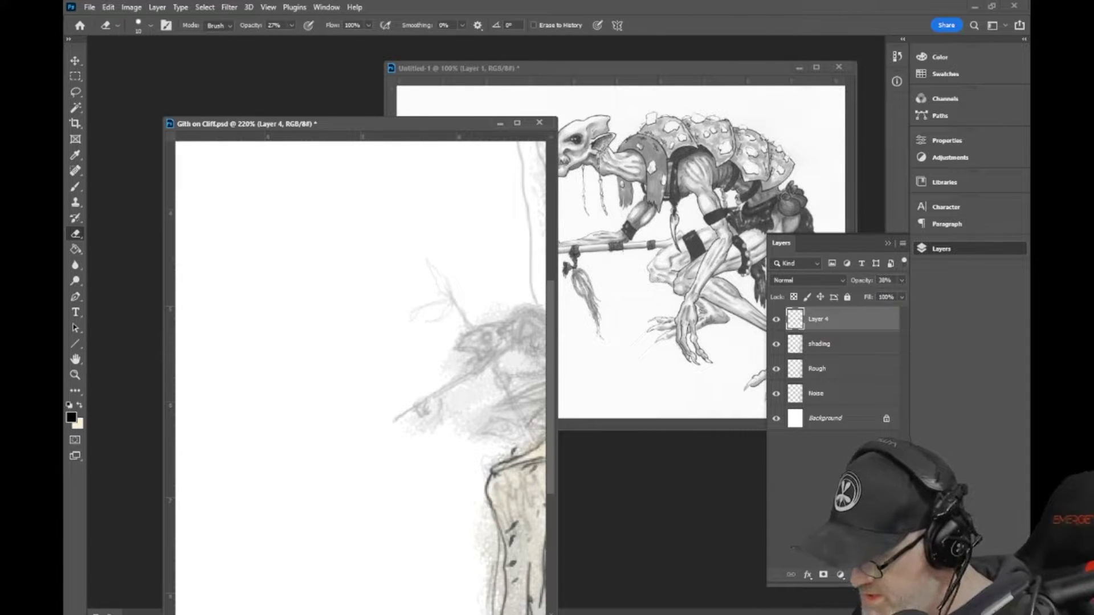
Step: Restore the opacity of Layer 4, holding the crouching figure sketch, to 100% and choose the Brush tool
{"action": "scroll", "coordinate": [408, 352], "scroll_direction": "right", "scroll_amount": 5}
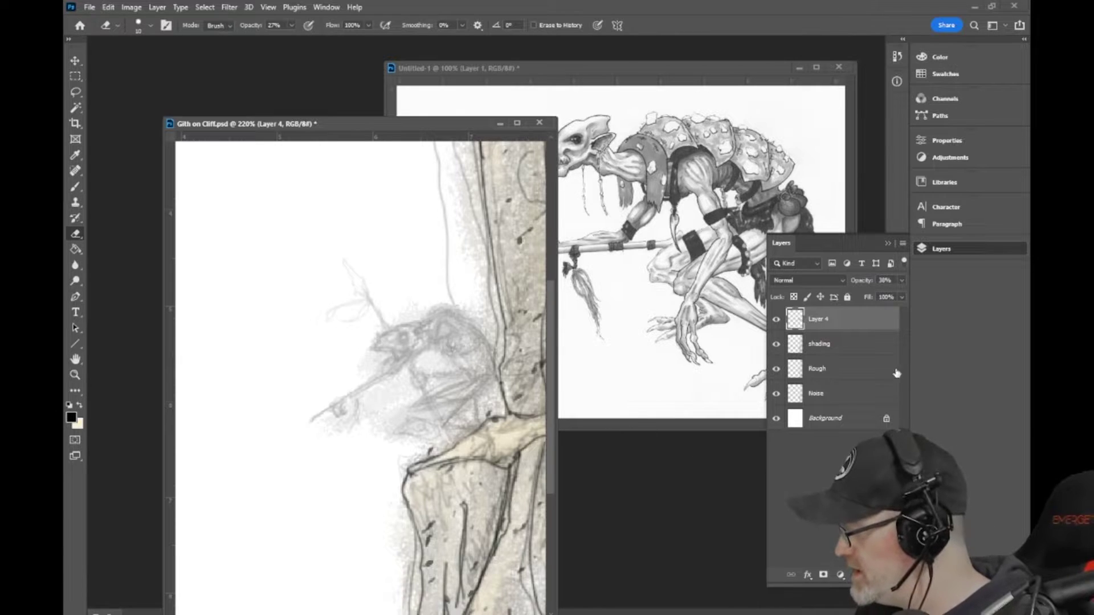
{"action": "left_click", "coordinate": [901, 280]}
{"action": "left_click_drag", "start_coordinate": [870, 296], "coordinate": [904, 295]}
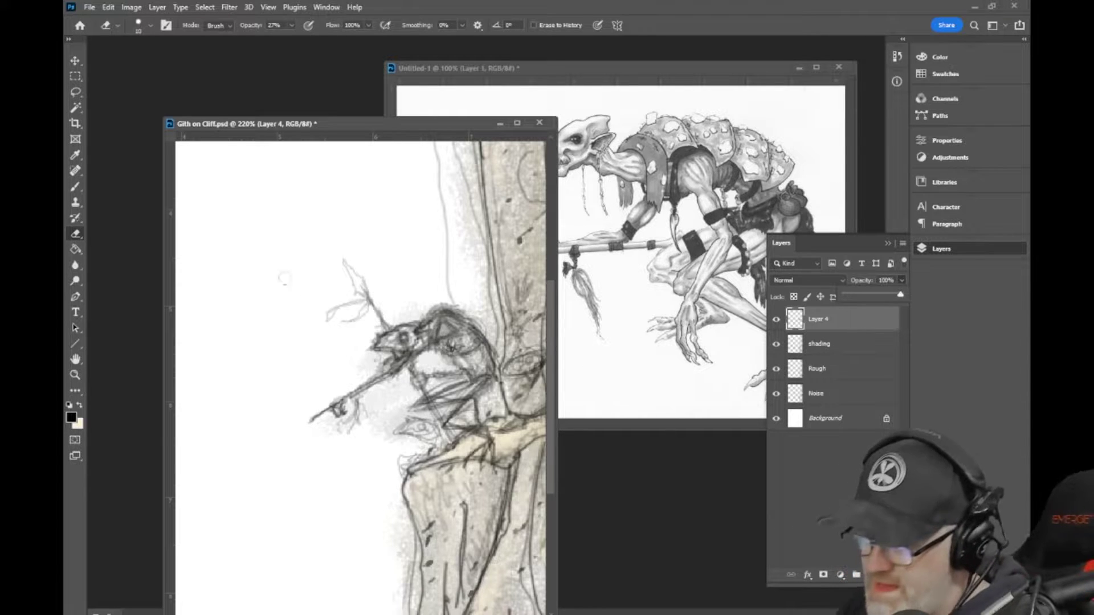
{"action": "left_click", "coordinate": [79, 185]}
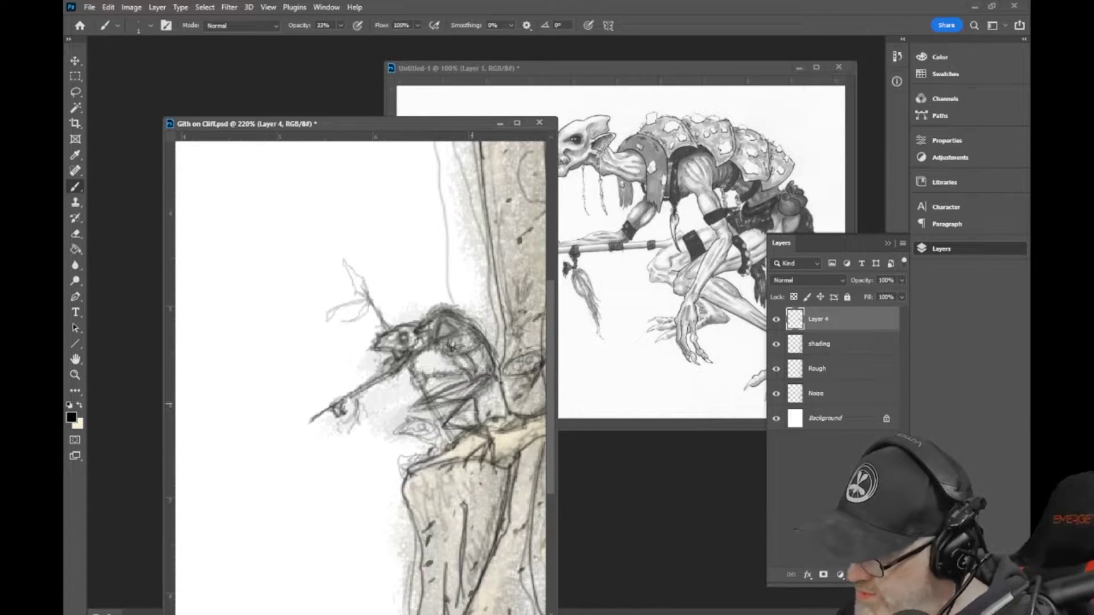
Step: Reduce the opacity of Layer 4, holding the crouching figure sketch, to 40% and add a new layer above it
{"action": "left_click_drag", "start_coordinate": [451, 424], "coordinate": [456, 420]}
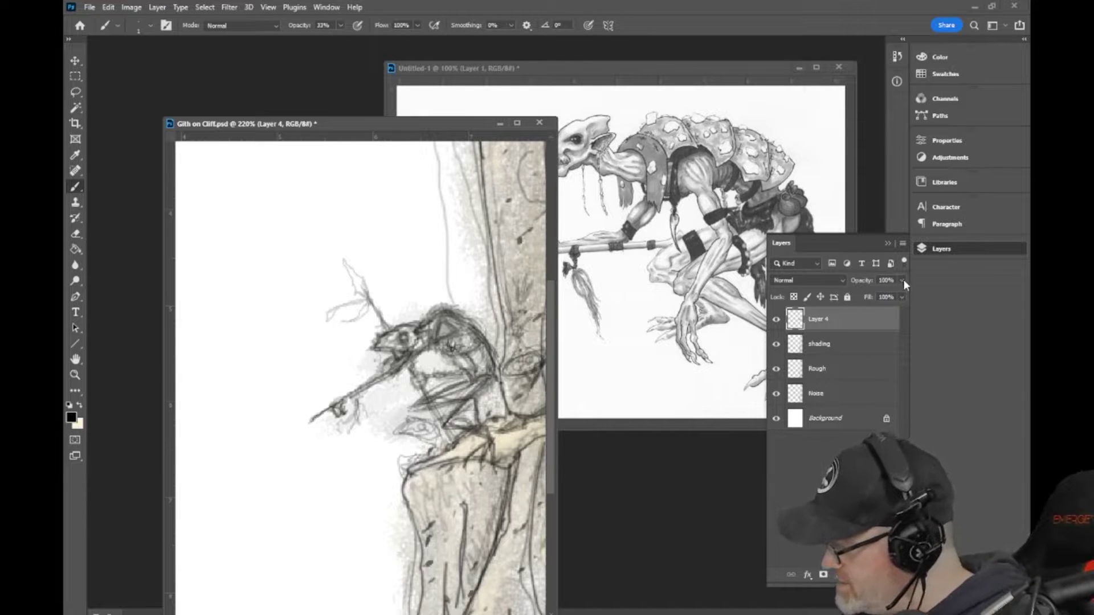
{"action": "left_click", "coordinate": [902, 296]}
{"action": "left_click_drag", "start_coordinate": [900, 296], "coordinate": [867, 296]}
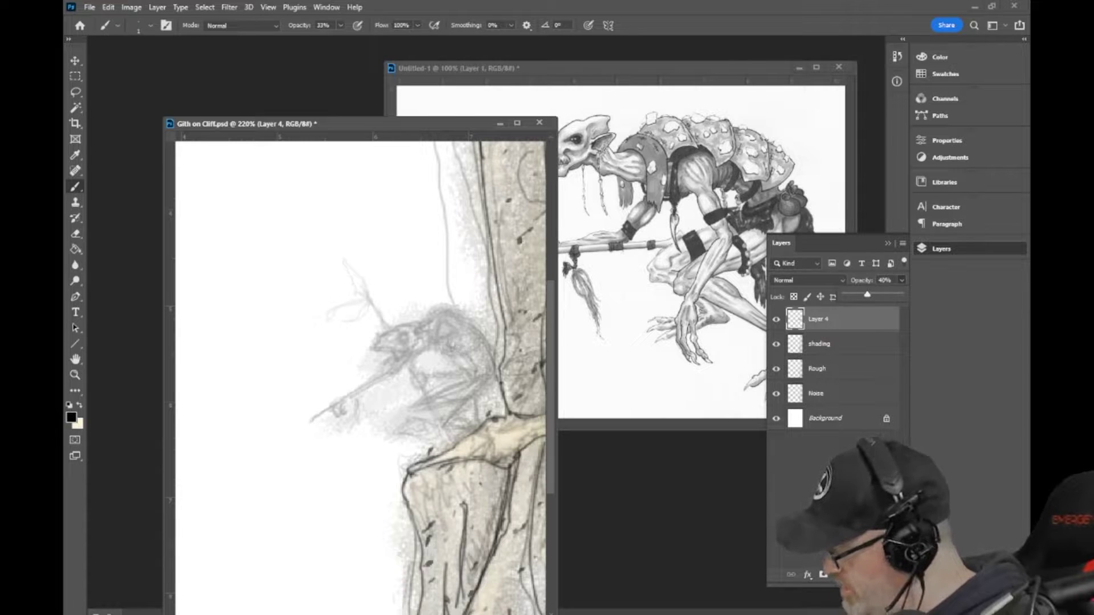
{"action": "left_click", "coordinate": [871, 575]}
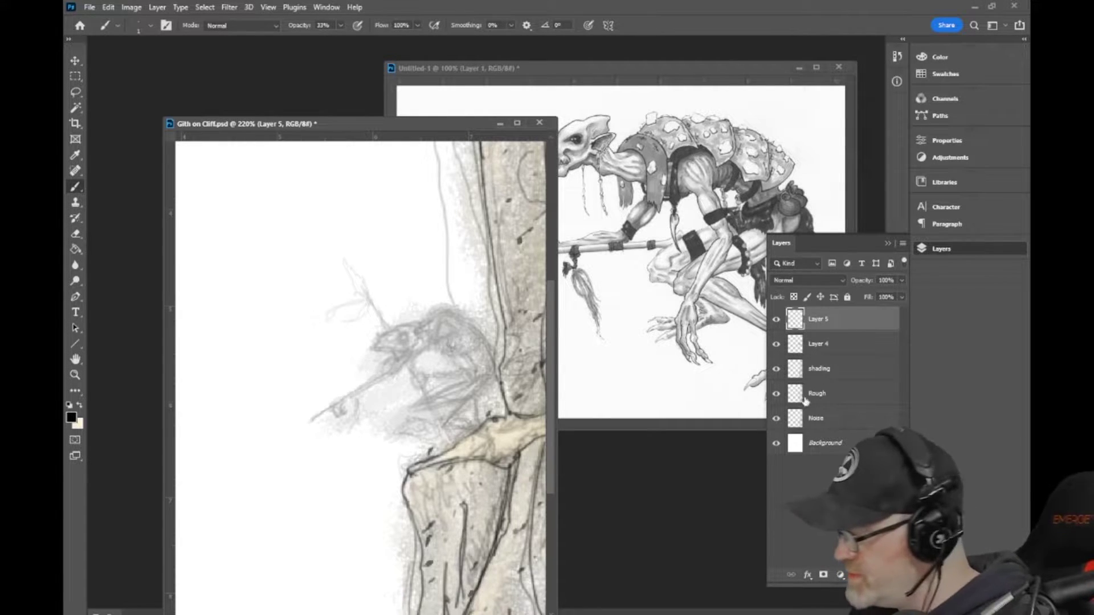
Step: Rename Layer 4 as "rough" and make the new empty layer above it active
{"action": "double_click", "coordinate": [820, 344]}
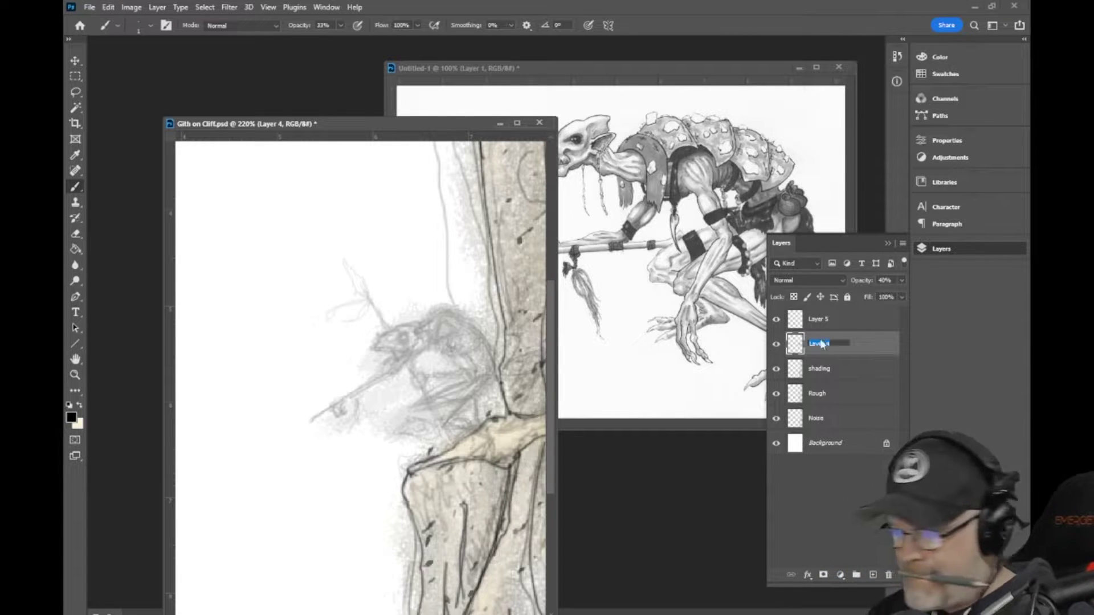
{"action": "type", "text": "r"}
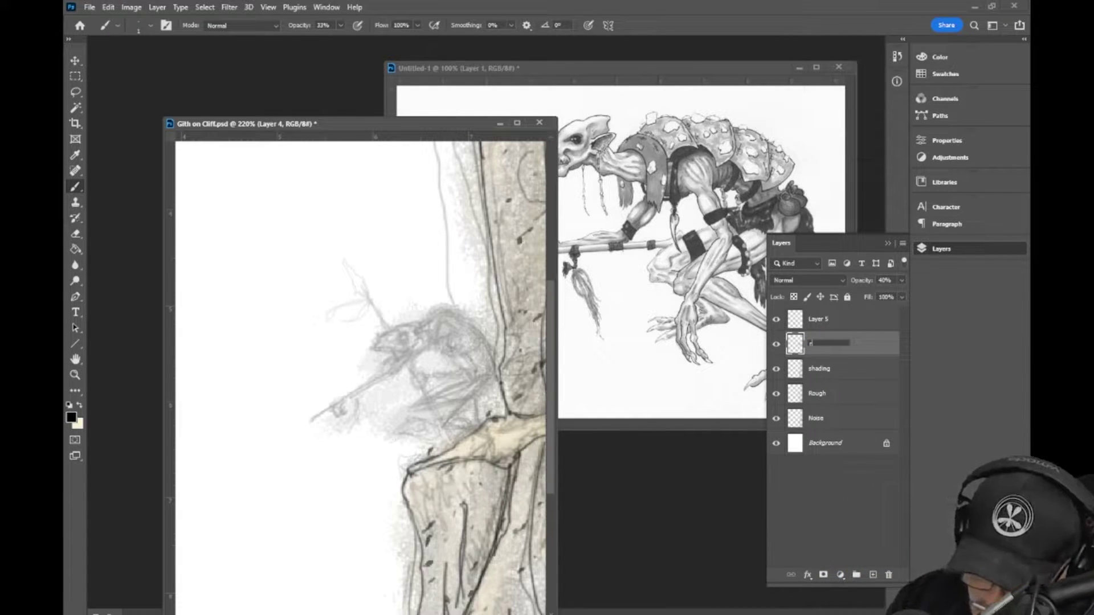
{"action": "type", "text": "ough"}
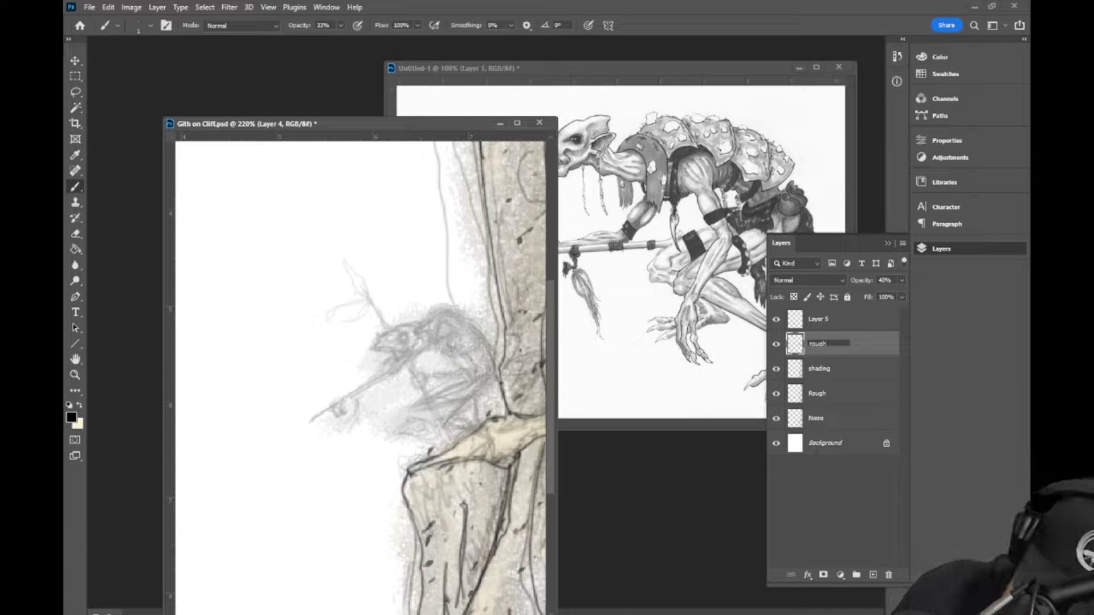
{"action": "key", "text": "Return"}
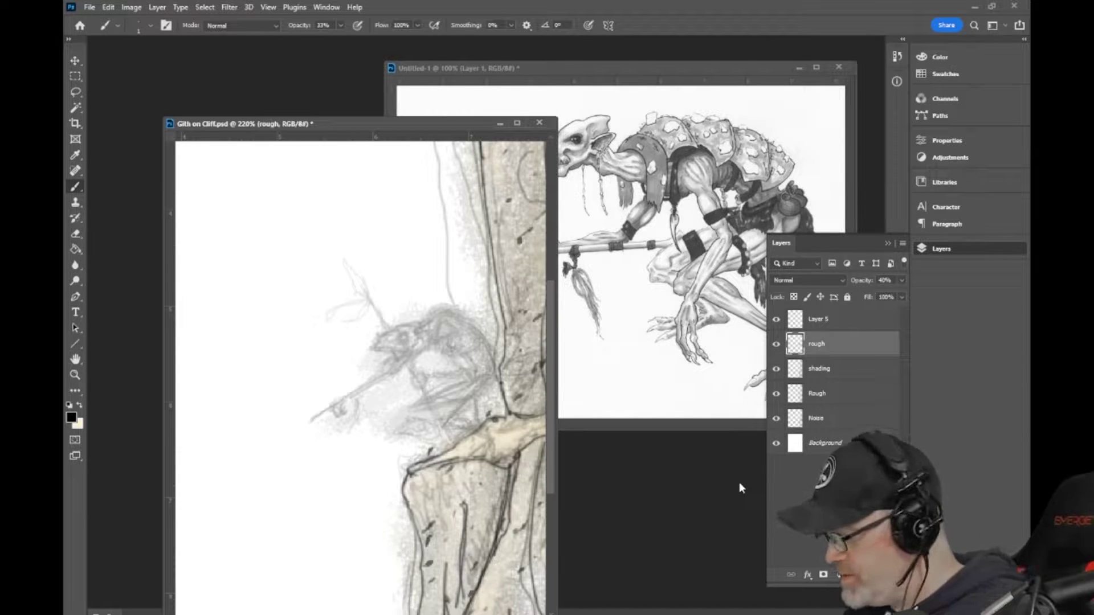
{"action": "key", "text": "alt+bracketright"}
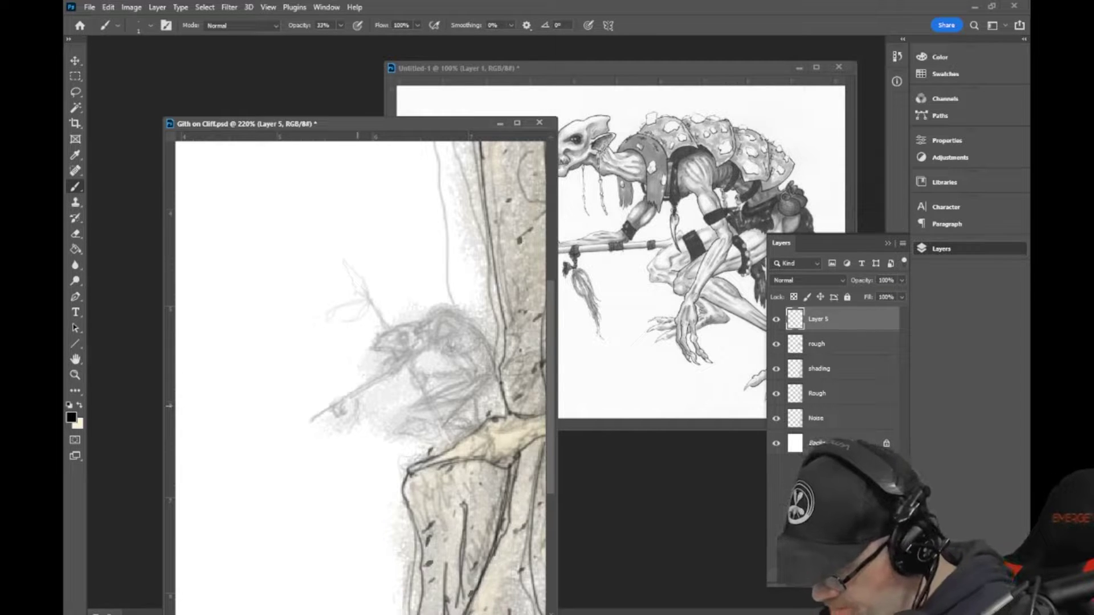
Step: Draw the outer end of the staff and the hand gripping it with dark brush strokes over the faded sketch
{"action": "left_click_drag", "start_coordinate": [376, 406], "coordinate": [366, 405]}
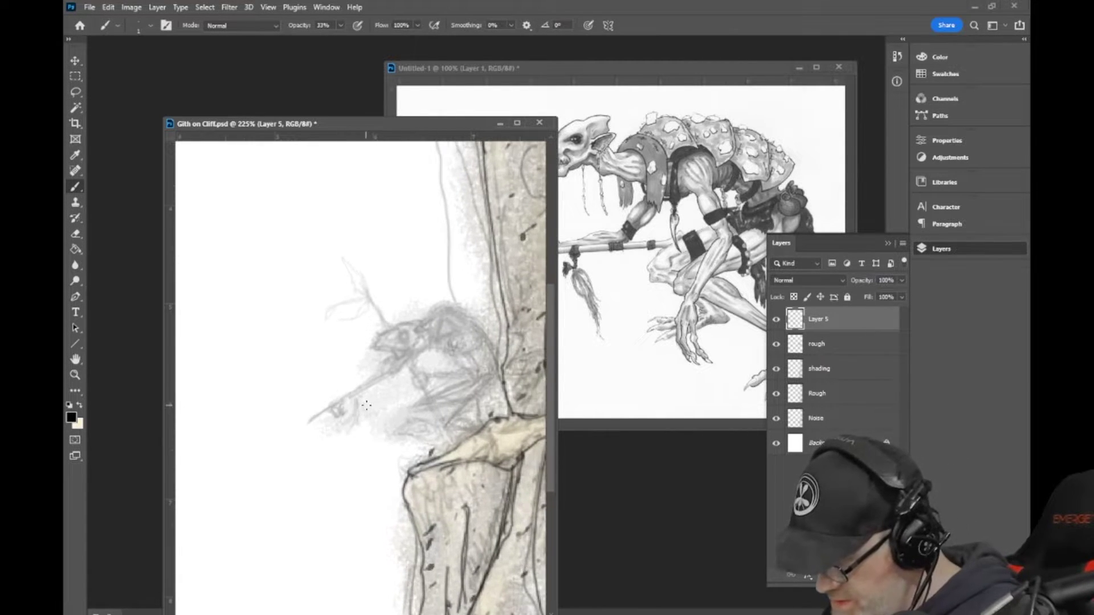
{"action": "scroll", "coordinate": [365, 405], "scroll_direction": "up", "scroll_amount": 5}
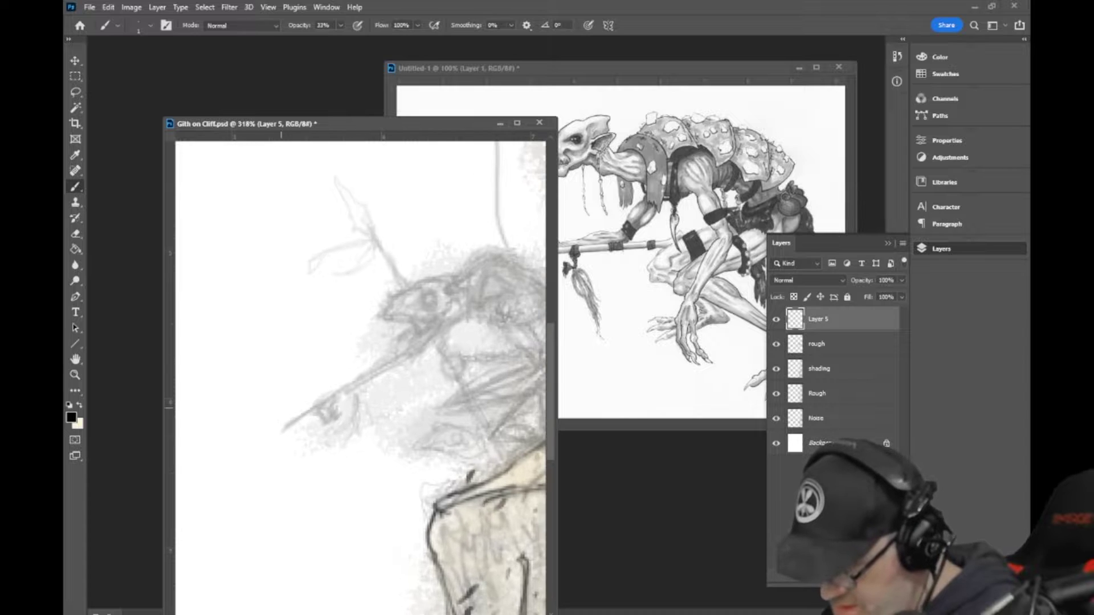
{"action": "scroll", "coordinate": [334, 401], "scroll_direction": "up", "scroll_amount": 1}
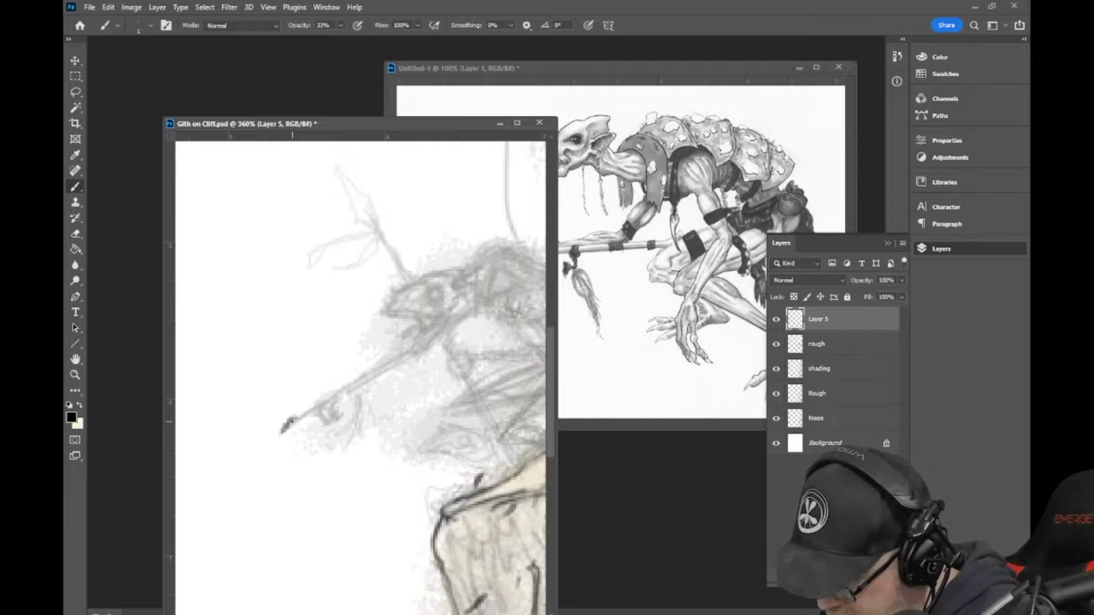
{"action": "left_click_drag", "start_coordinate": [292, 422], "coordinate": [330, 394]}
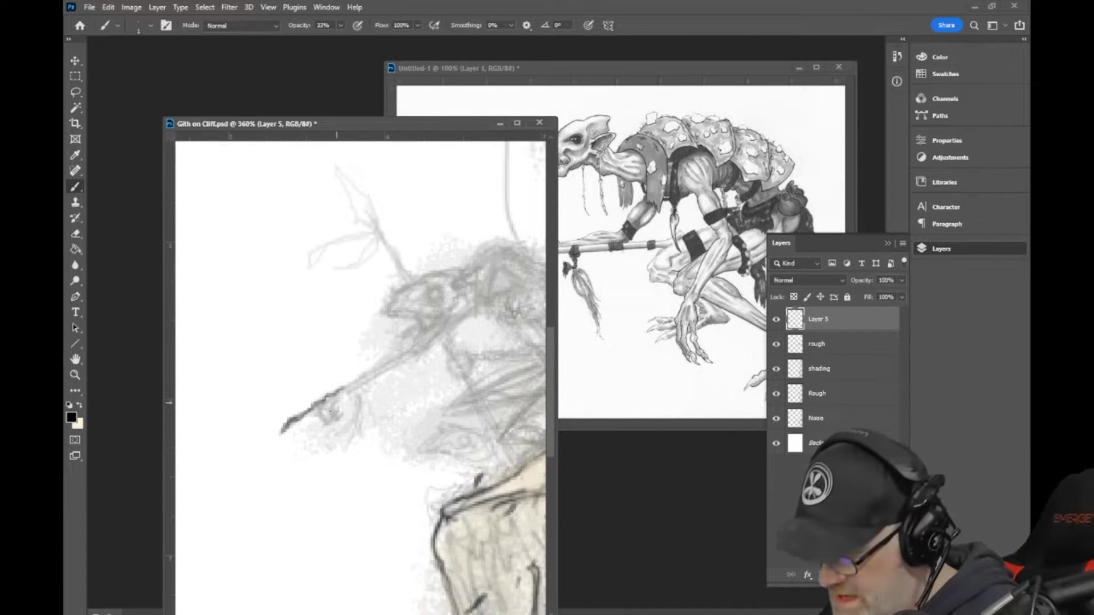
{"action": "left_click_drag", "start_coordinate": [322, 403], "coordinate": [324, 415]}
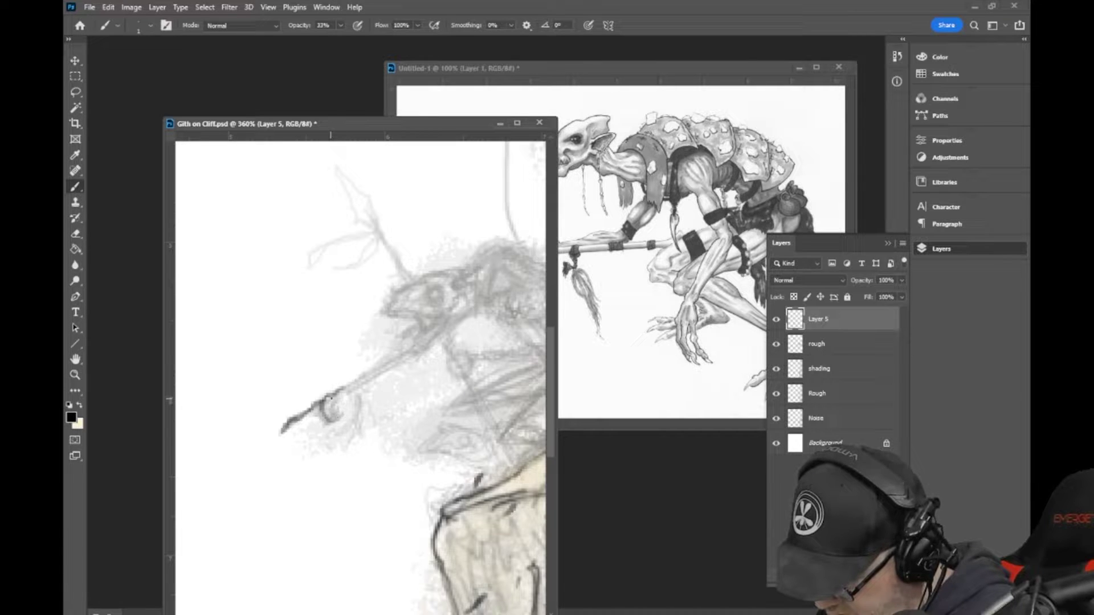
{"action": "left_click_drag", "start_coordinate": [336, 415], "coordinate": [344, 401]}
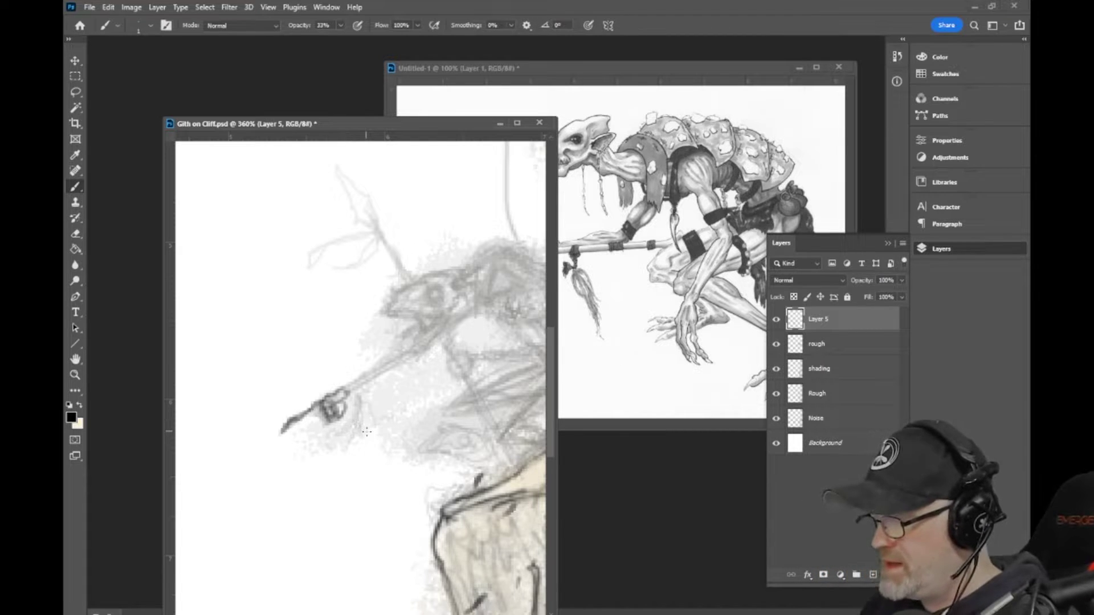
Step: Examine how the crouching figure and its staff read within the whole cliff composition
{"action": "scroll", "coordinate": [478, 477], "scroll_direction": "up", "scroll_amount": 1}
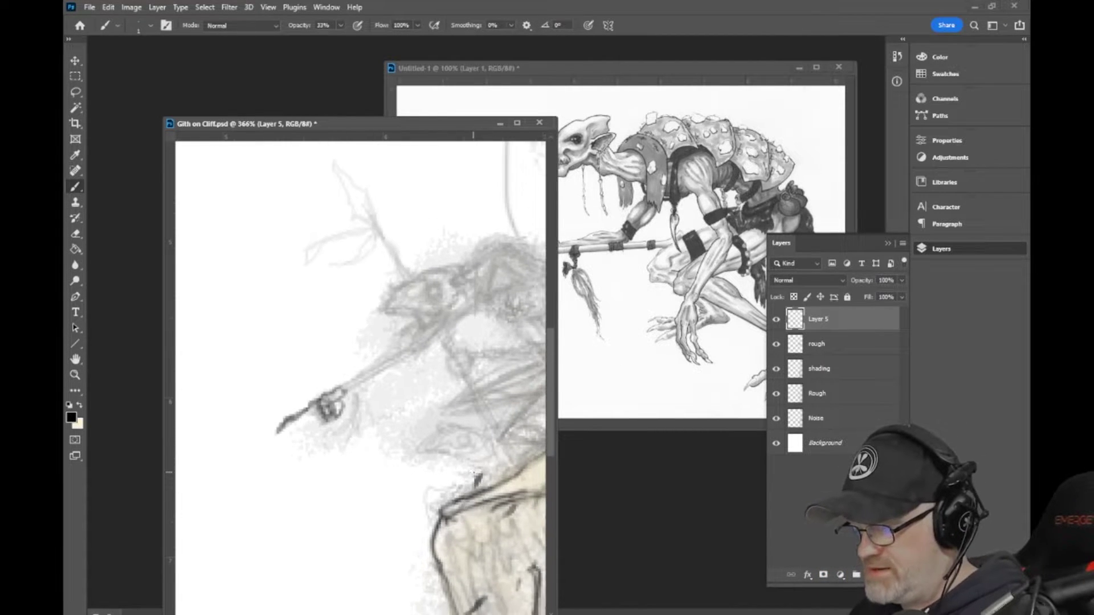
{"action": "scroll", "coordinate": [478, 478], "scroll_direction": "down", "scroll_amount": 4}
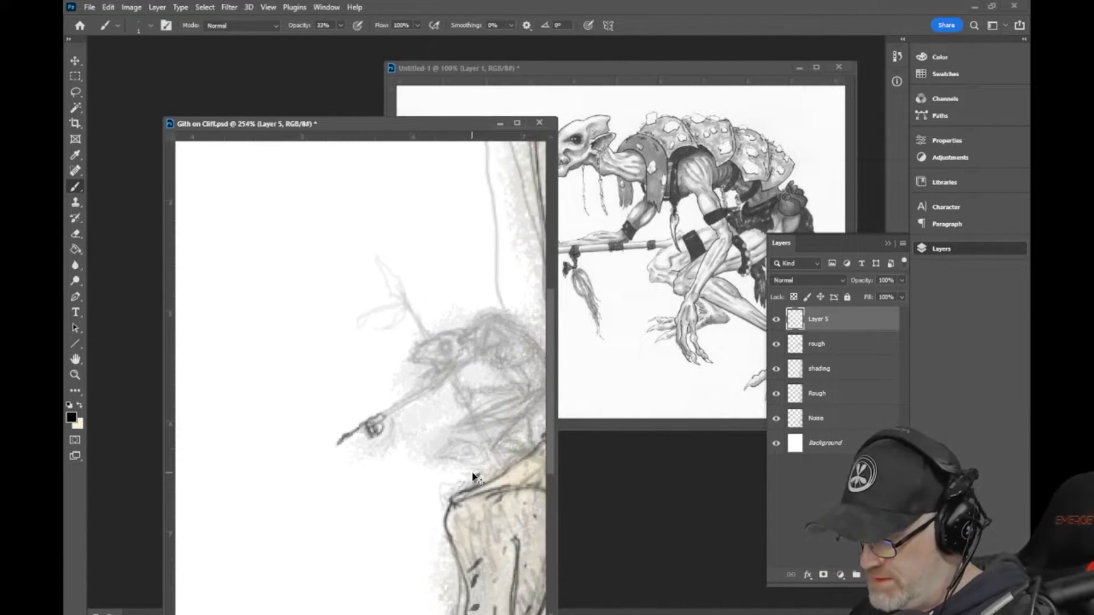
{"action": "scroll", "coordinate": [474, 477], "scroll_direction": "down", "scroll_amount": 4}
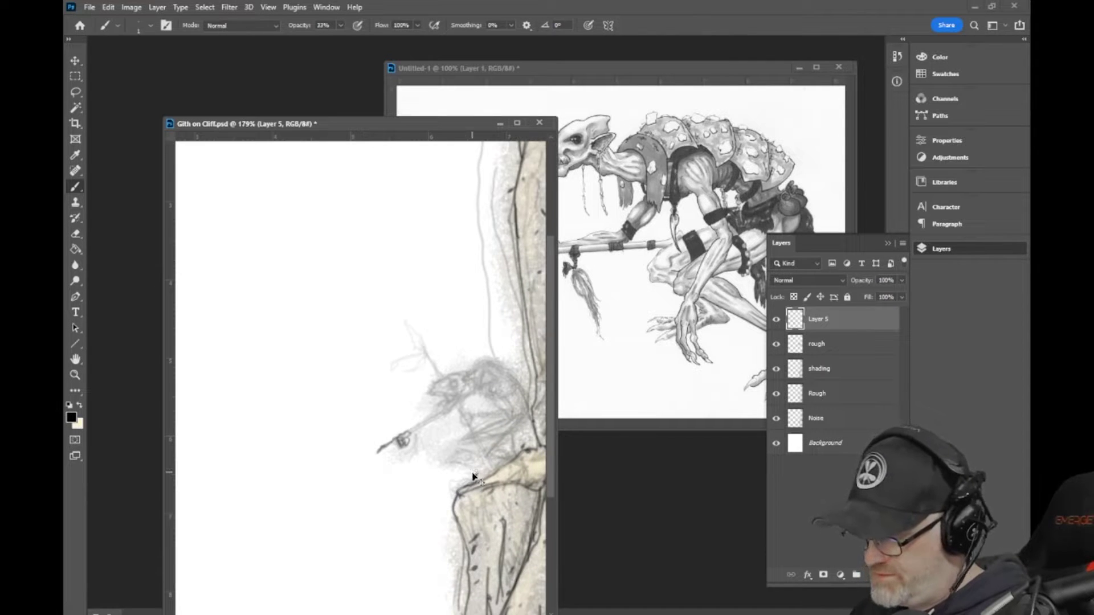
{"action": "scroll", "coordinate": [473, 476], "scroll_direction": "down", "scroll_amount": 3}
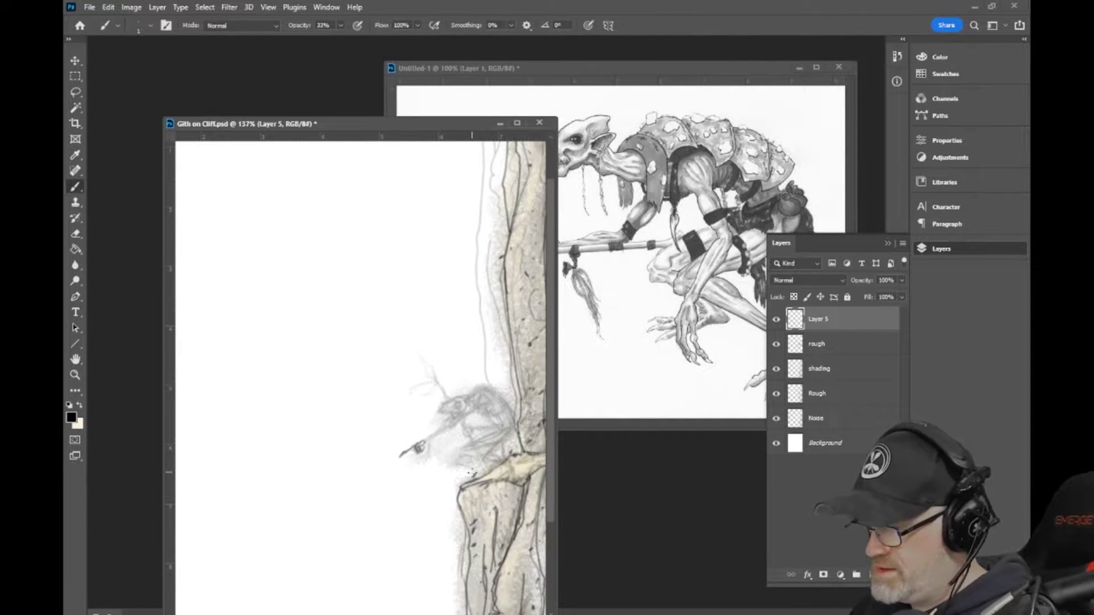
{"action": "scroll", "coordinate": [472, 474], "scroll_direction": "down", "scroll_amount": 4}
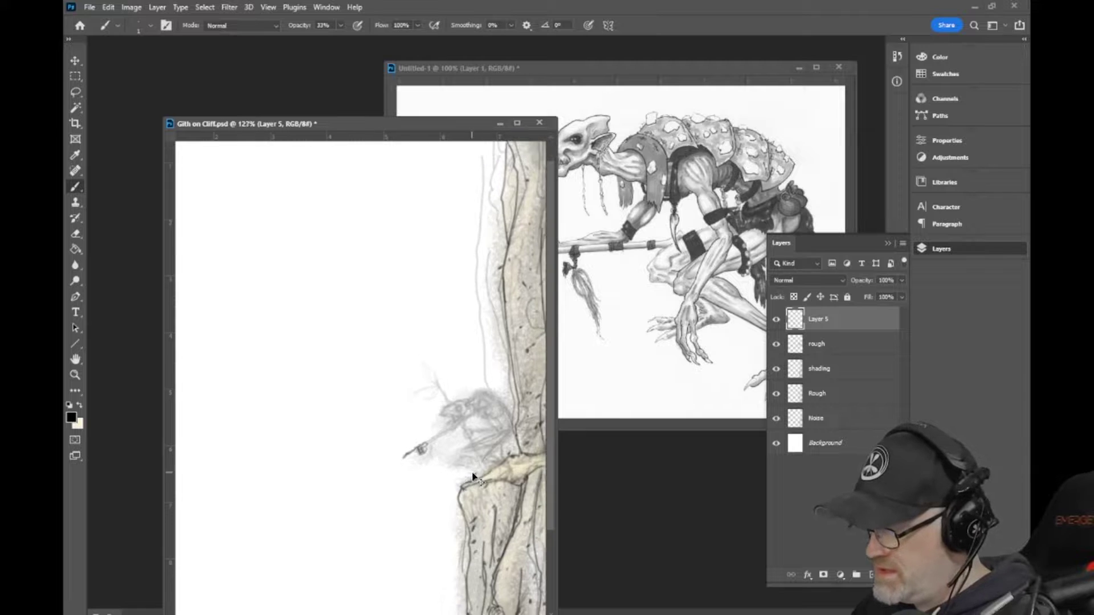
{"action": "scroll", "coordinate": [472, 475], "scroll_direction": "down", "scroll_amount": 3}
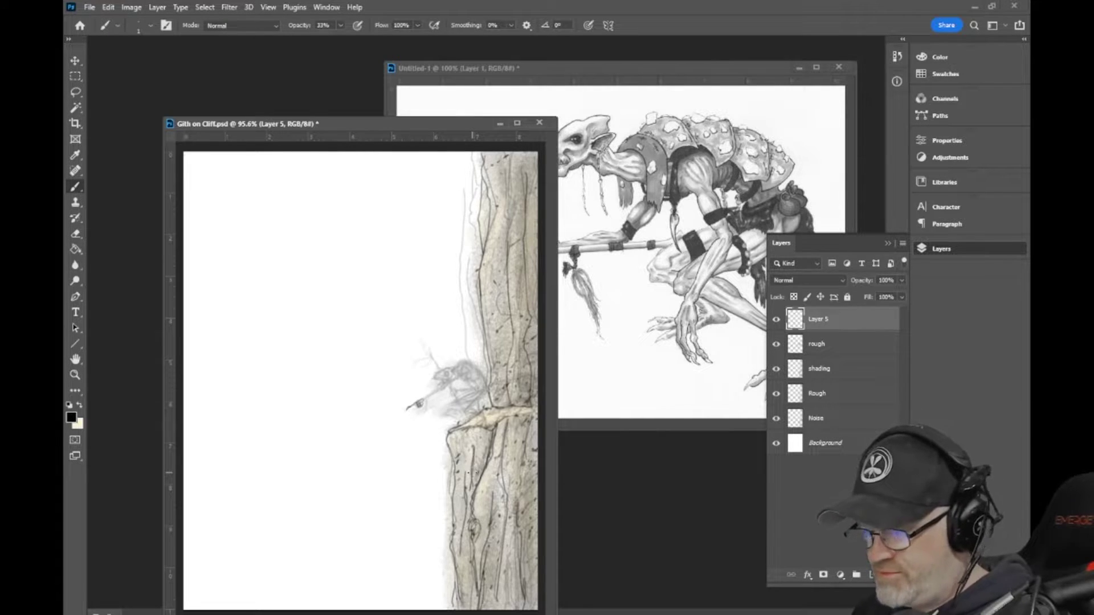
{"action": "scroll", "coordinate": [469, 474], "scroll_direction": "up", "scroll_amount": 3}
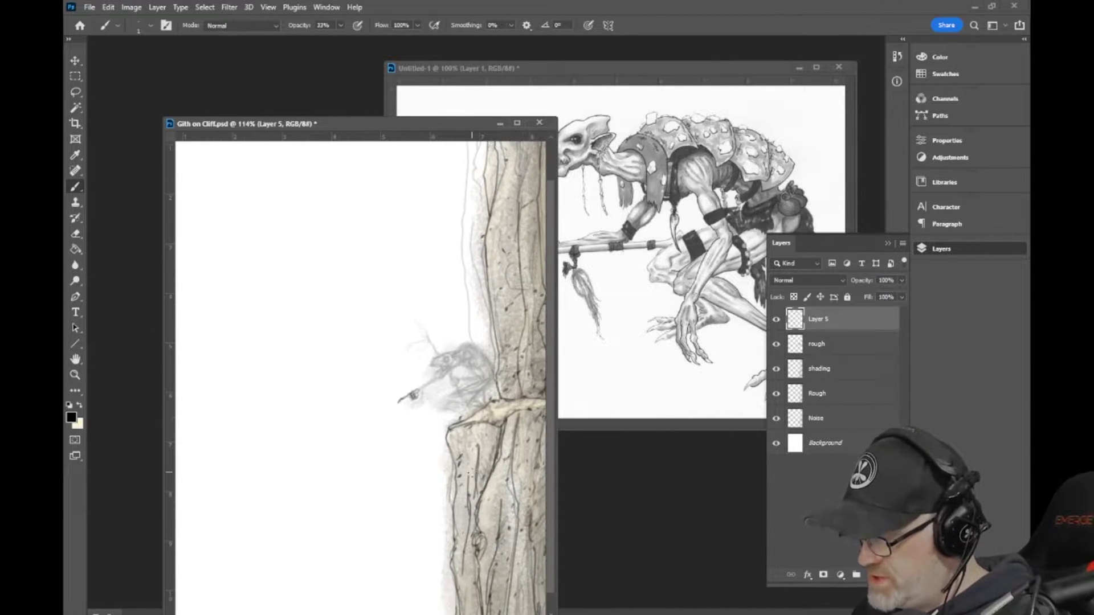
{"action": "scroll", "coordinate": [473, 476], "scroll_direction": "up", "scroll_amount": 1}
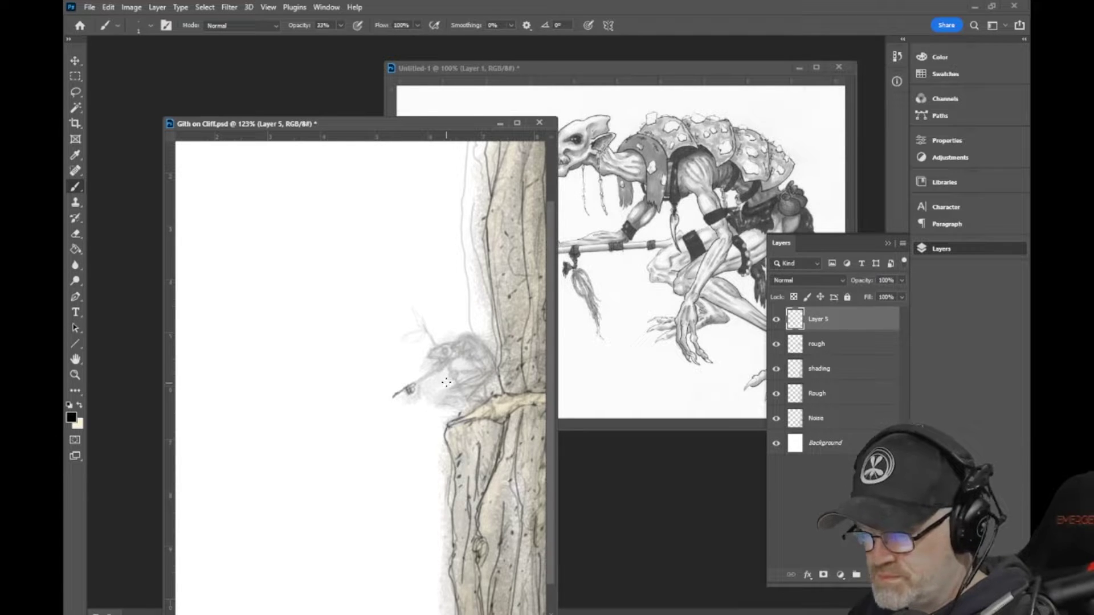
Step: Outline both edges of the extended forearm from the gripping hand to the elbow
{"action": "scroll", "coordinate": [447, 382], "scroll_direction": "up", "scroll_amount": 5}
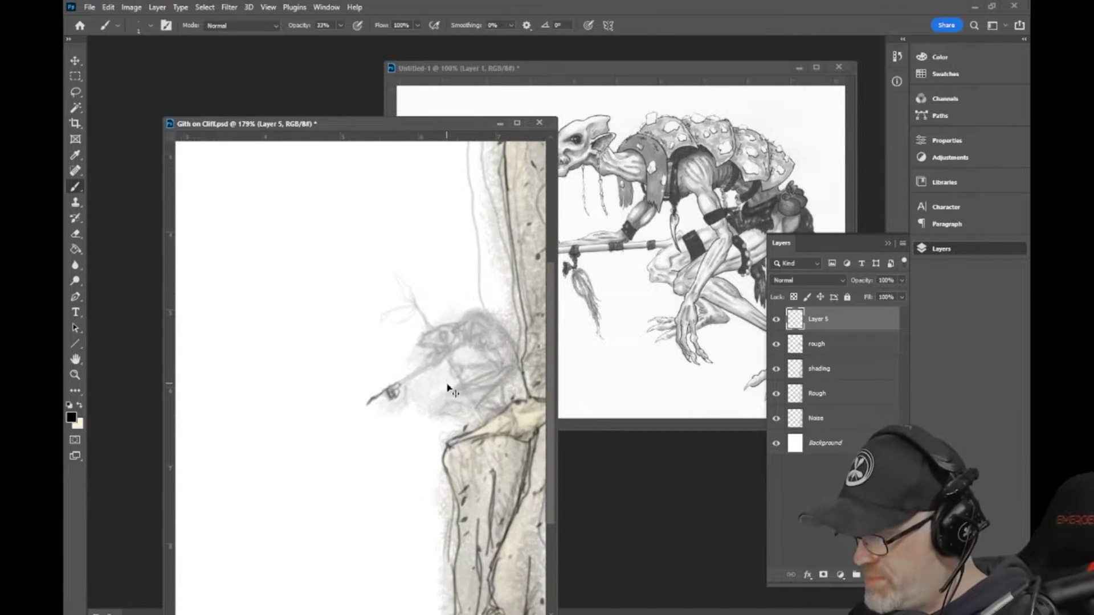
{"action": "scroll", "coordinate": [447, 389], "scroll_direction": "up", "scroll_amount": 5}
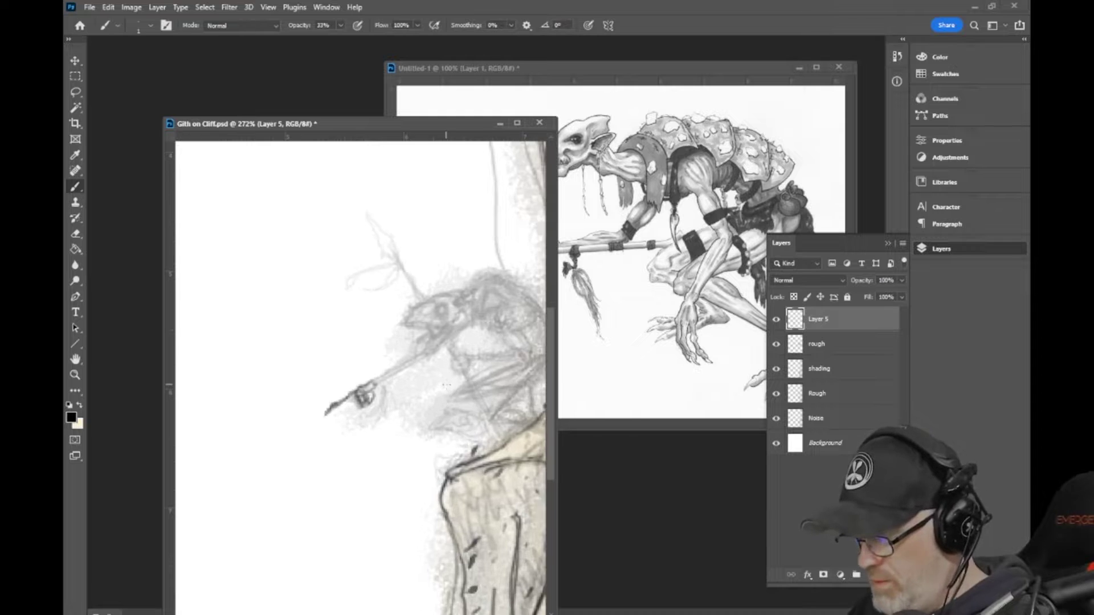
{"action": "scroll", "coordinate": [447, 386], "scroll_direction": "up", "scroll_amount": 4}
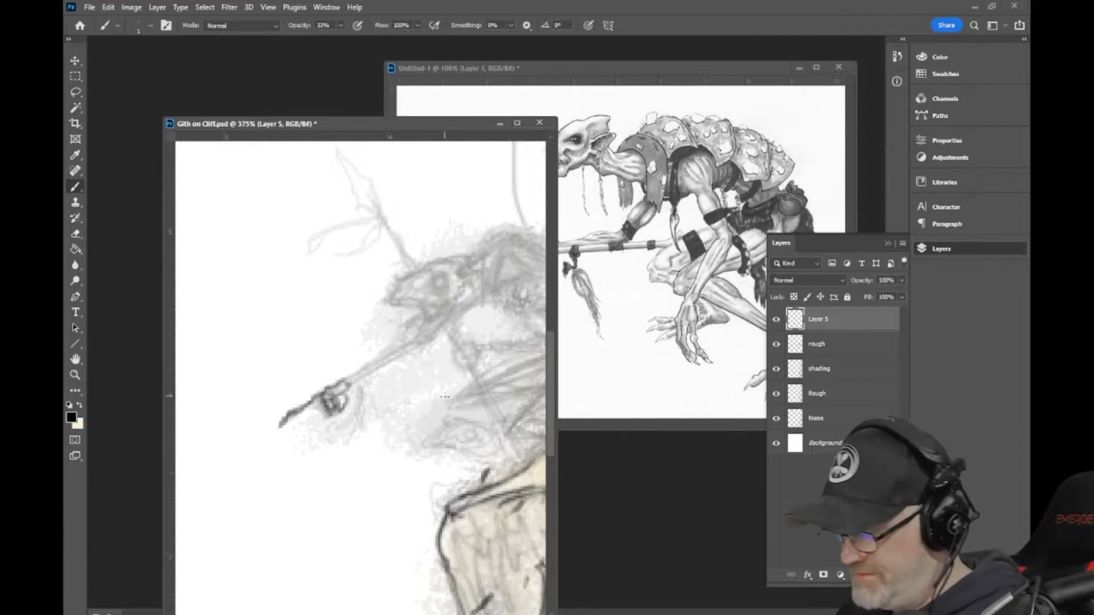
{"action": "scroll", "coordinate": [445, 397], "scroll_direction": "up", "scroll_amount": 1}
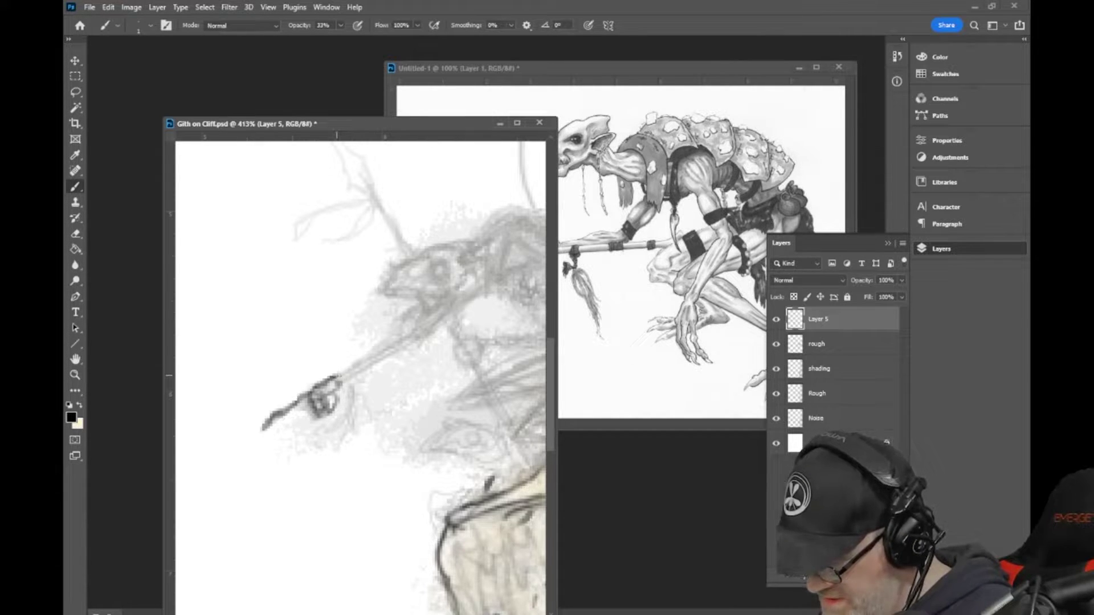
{"action": "mouse_move", "coordinate": [336, 376]}
{"action": "left_mouse_down"}
{"action": "mouse_move", "coordinate": [409, 333]}
{"action": "mouse_move", "coordinate": [337, 376]}
{"action": "left_mouse_up"}
{"action": "mouse_move", "coordinate": [338, 376]}
{"action": "left_mouse_down"}
{"action": "mouse_move", "coordinate": [423, 336]}
{"action": "mouse_move", "coordinate": [341, 378]}
{"action": "mouse_move", "coordinate": [411, 342]}
{"action": "mouse_move", "coordinate": [364, 367]}
{"action": "left_mouse_up"}
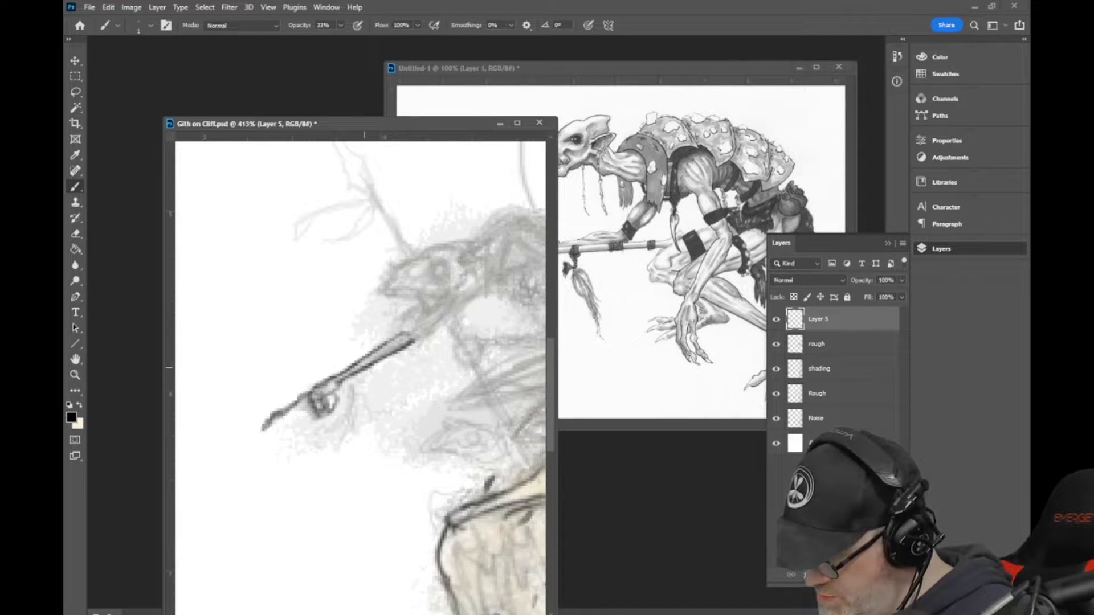
{"action": "left_click_drag", "start_coordinate": [410, 327], "coordinate": [335, 381]}
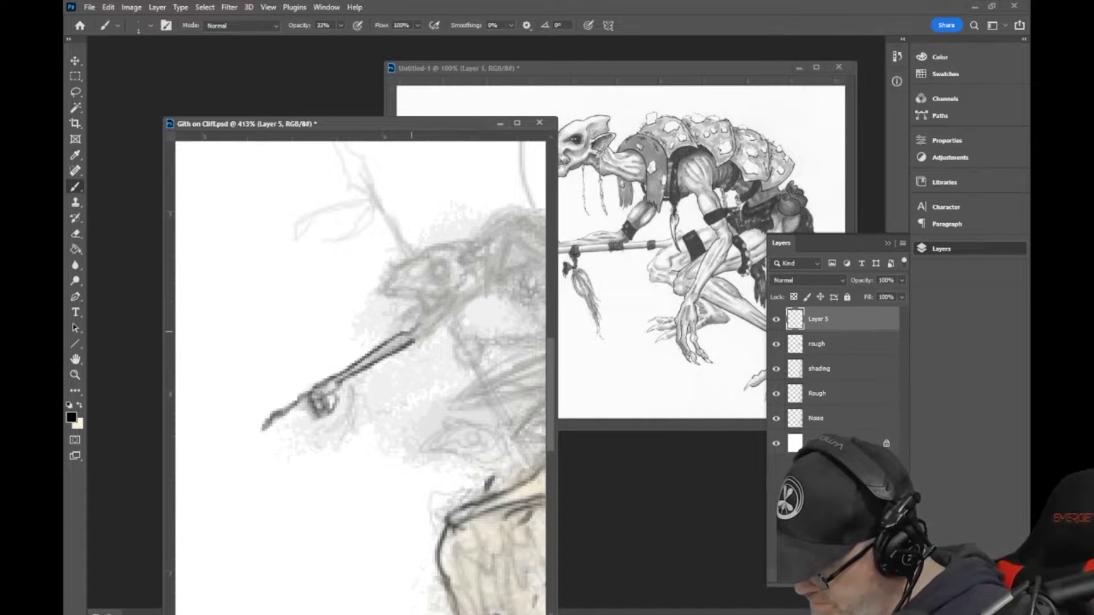
Step: Continue the arm's contours from the elbow up to the shoulder and darken a band around the wrist
{"action": "mouse_move", "coordinate": [410, 335]}
{"action": "left_mouse_down"}
{"action": "mouse_move", "coordinate": [456, 296]}
{"action": "mouse_move", "coordinate": [418, 326]}
{"action": "mouse_move", "coordinate": [460, 283]}
{"action": "left_mouse_up"}
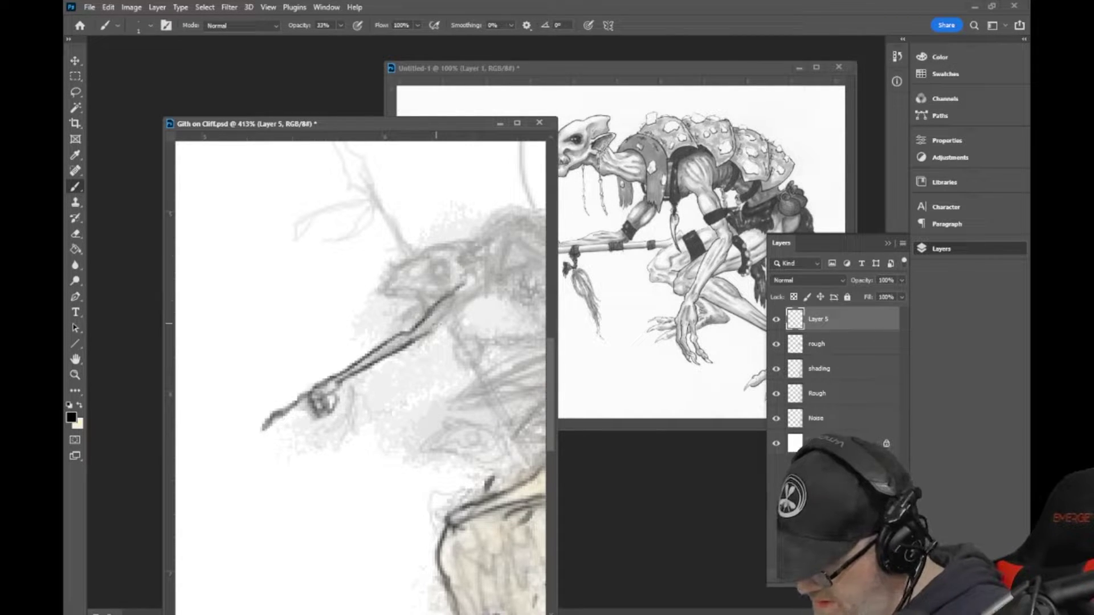
{"action": "mouse_move", "coordinate": [431, 329]}
{"action": "left_mouse_down"}
{"action": "mouse_move", "coordinate": [500, 278]}
{"action": "mouse_move", "coordinate": [465, 277]}
{"action": "mouse_move", "coordinate": [482, 254]}
{"action": "mouse_move", "coordinate": [495, 270]}
{"action": "left_mouse_up"}
{"action": "mouse_move", "coordinate": [479, 275]}
{"action": "left_mouse_down"}
{"action": "mouse_move", "coordinate": [496, 267]}
{"action": "mouse_move", "coordinate": [466, 286]}
{"action": "left_mouse_up"}
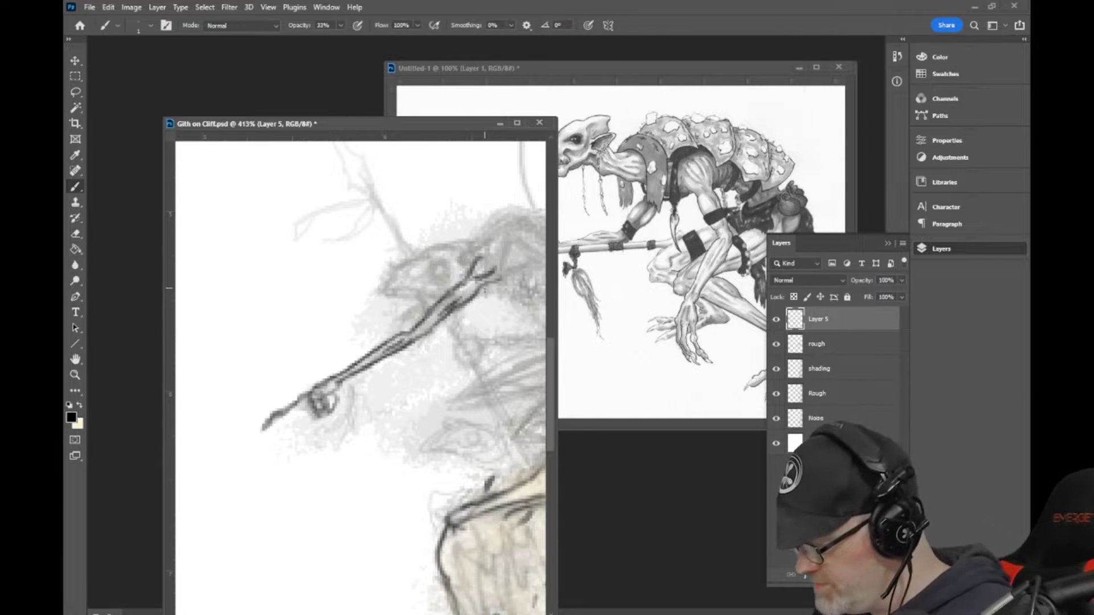
{"action": "mouse_move", "coordinate": [484, 287]}
{"action": "left_mouse_down"}
{"action": "mouse_move", "coordinate": [534, 274]}
{"action": "mouse_move", "coordinate": [479, 285]}
{"action": "mouse_move", "coordinate": [474, 259]}
{"action": "left_mouse_up"}
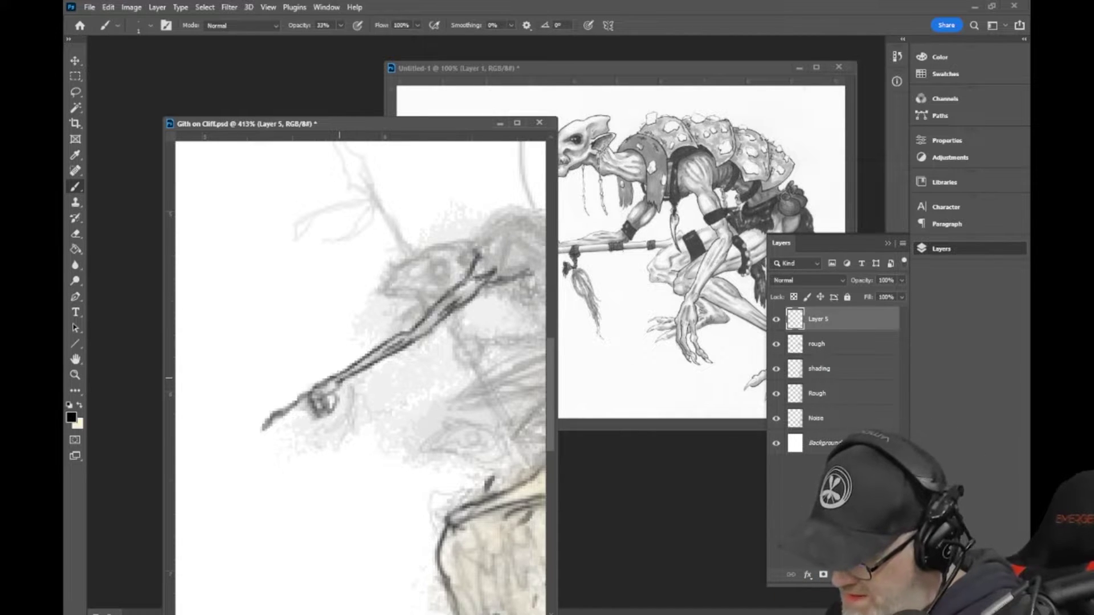
{"action": "mouse_move", "coordinate": [345, 377]}
{"action": "left_mouse_down"}
{"action": "mouse_move", "coordinate": [368, 367]}
{"action": "mouse_move", "coordinate": [349, 371]}
{"action": "mouse_move", "coordinate": [356, 381]}
{"action": "left_mouse_up"}
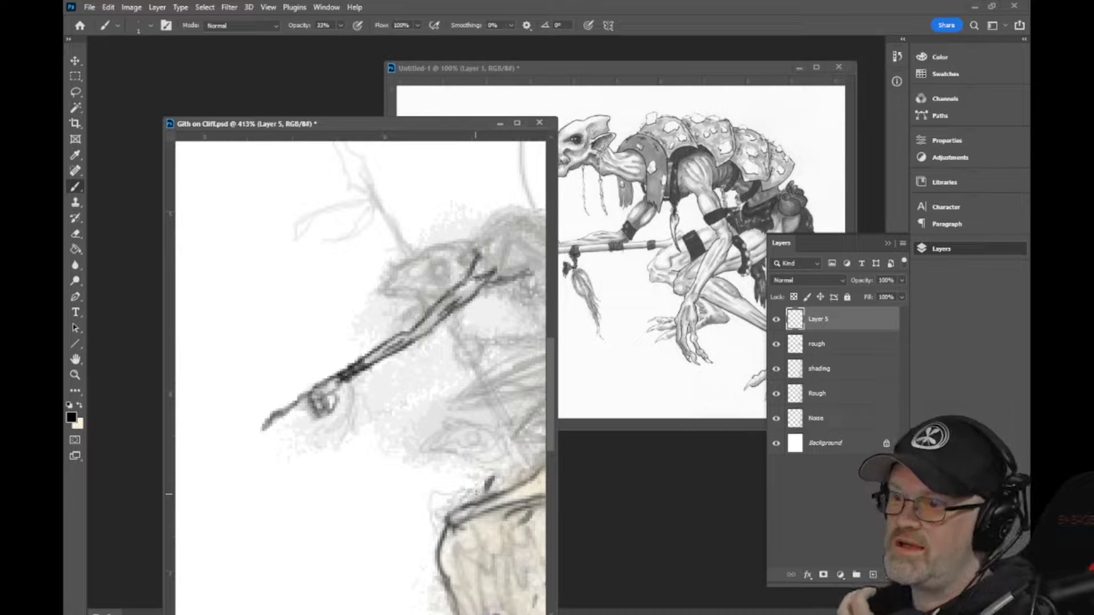
Step: Sketch a small front-view face in the blank area beside the figure, with a V-shaped jaw, two large eyes, and a small oval between them and the chin
{"action": "mouse_move", "coordinate": [229, 294]}
{"action": "left_mouse_down"}
{"action": "mouse_move", "coordinate": [256, 337]}
{"action": "mouse_move", "coordinate": [310, 278]}
{"action": "left_mouse_up"}
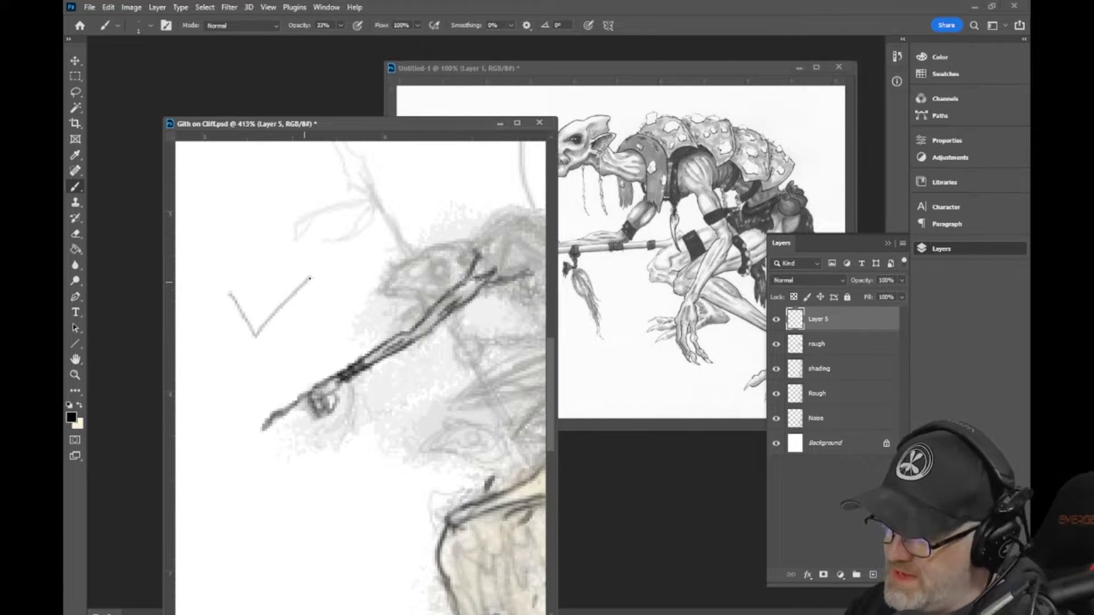
{"action": "mouse_move", "coordinate": [266, 245]}
{"action": "left_mouse_down"}
{"action": "mouse_move", "coordinate": [311, 264]}
{"action": "mouse_move", "coordinate": [282, 288]}
{"action": "mouse_move", "coordinate": [270, 244]}
{"action": "mouse_move", "coordinate": [225, 274]}
{"action": "mouse_move", "coordinate": [245, 289]}
{"action": "mouse_move", "coordinate": [235, 249]}
{"action": "left_mouse_up"}
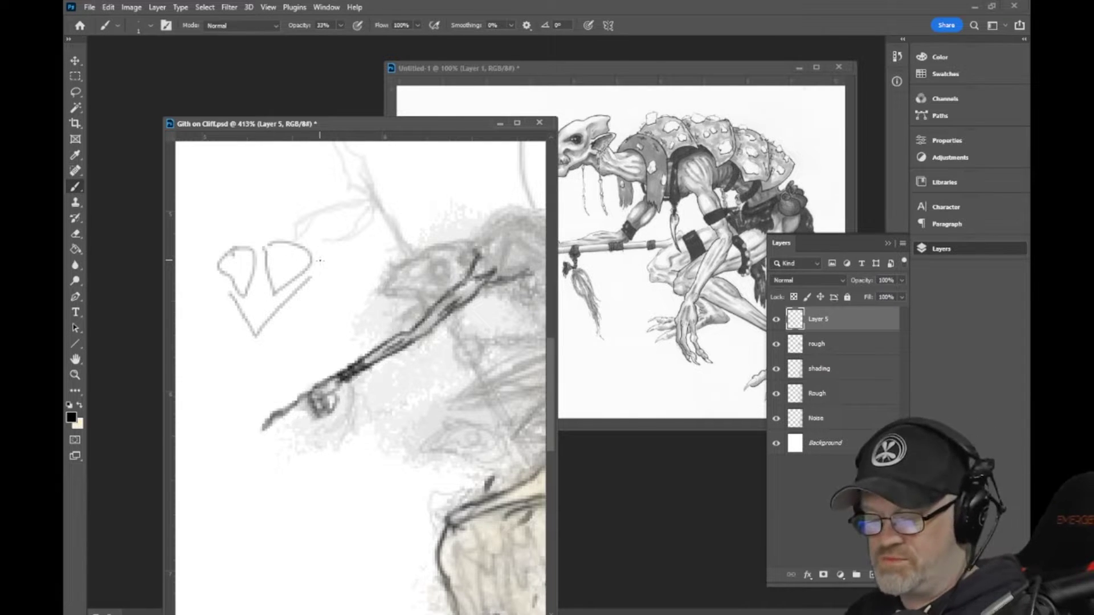
{"action": "mouse_move", "coordinate": [257, 303]}
{"action": "left_mouse_down"}
{"action": "mouse_move", "coordinate": [249, 308]}
{"action": "mouse_move", "coordinate": [266, 313]}
{"action": "left_mouse_up"}
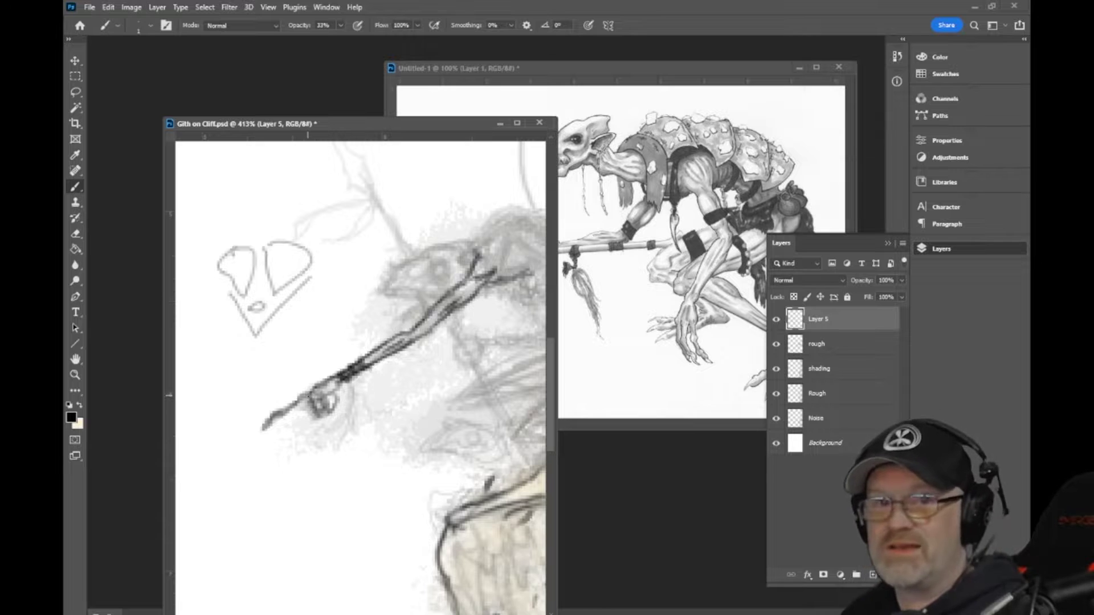
Step: Undo the strokes of the small front-view face sketched beside the figure
{"action": "key", "text": "ctrl+z"}
{"action": "key", "text": "ctrl+z"}
{"action": "key", "text": "ctrl+z"}
{"action": "key", "text": "ctrl+z"}
{"action": "key", "text": "ctrl+z"}
{"action": "key", "text": "ctrl+z"}
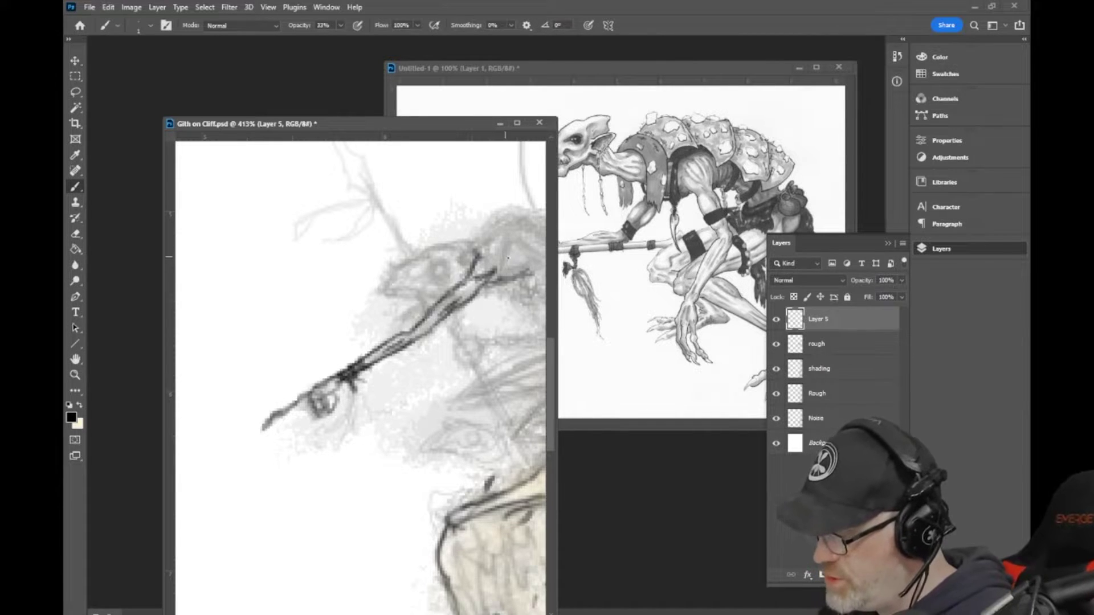
Step: Shift the cliff drawing aside to uncover the reference's head and staff hand, and darken lines on the shoulder and gripping fingers
{"action": "left_click_drag", "start_coordinate": [504, 264], "coordinate": [530, 253]}
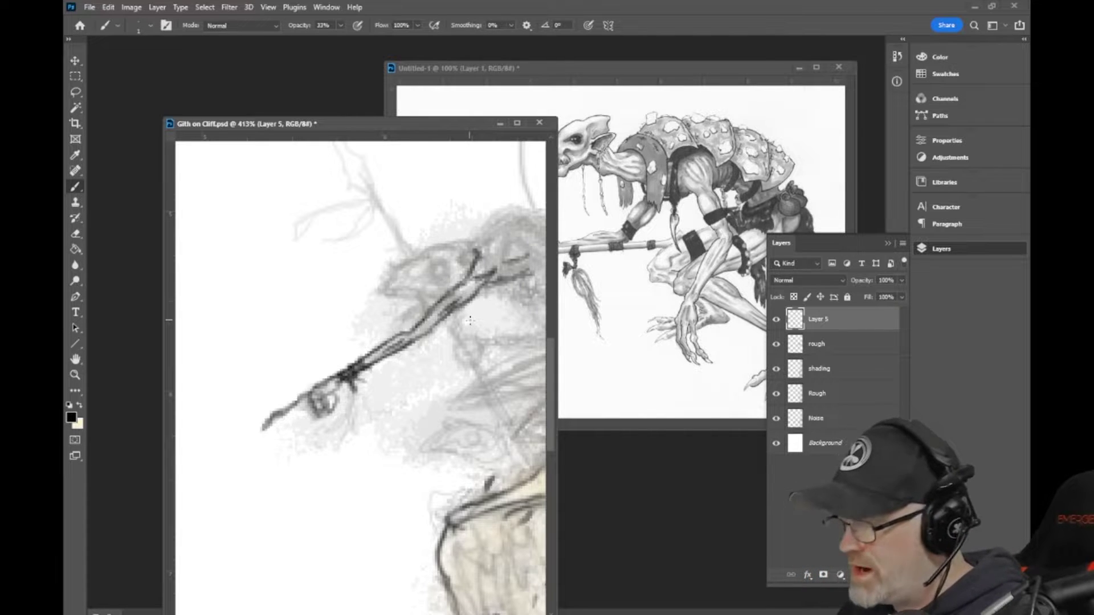
{"action": "left_click_drag", "start_coordinate": [414, 120], "coordinate": [353, 115]}
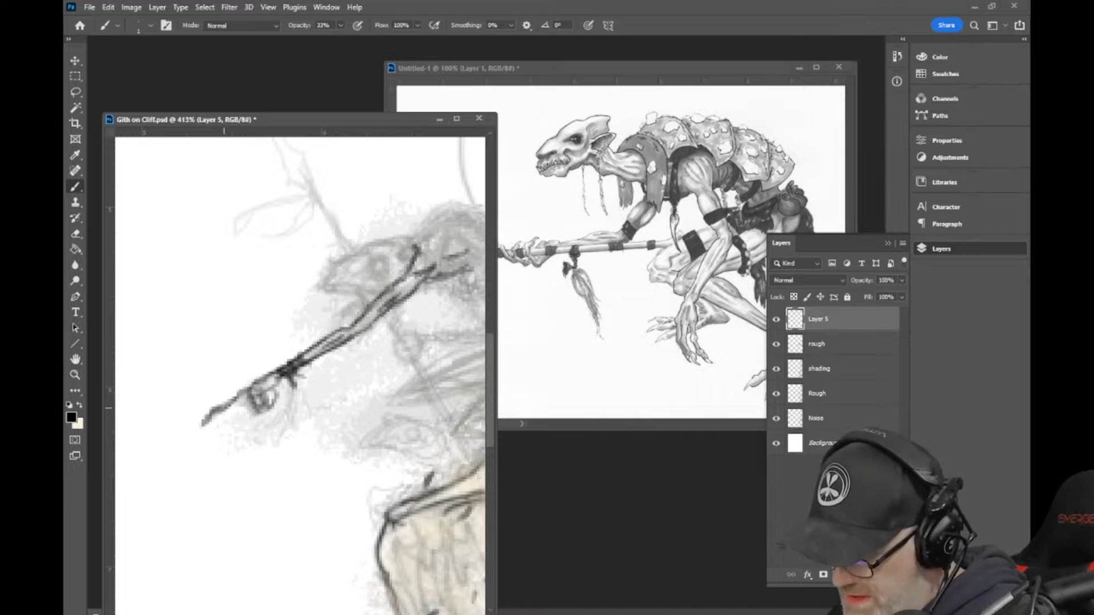
{"action": "left_click_drag", "start_coordinate": [224, 408], "coordinate": [240, 392]}
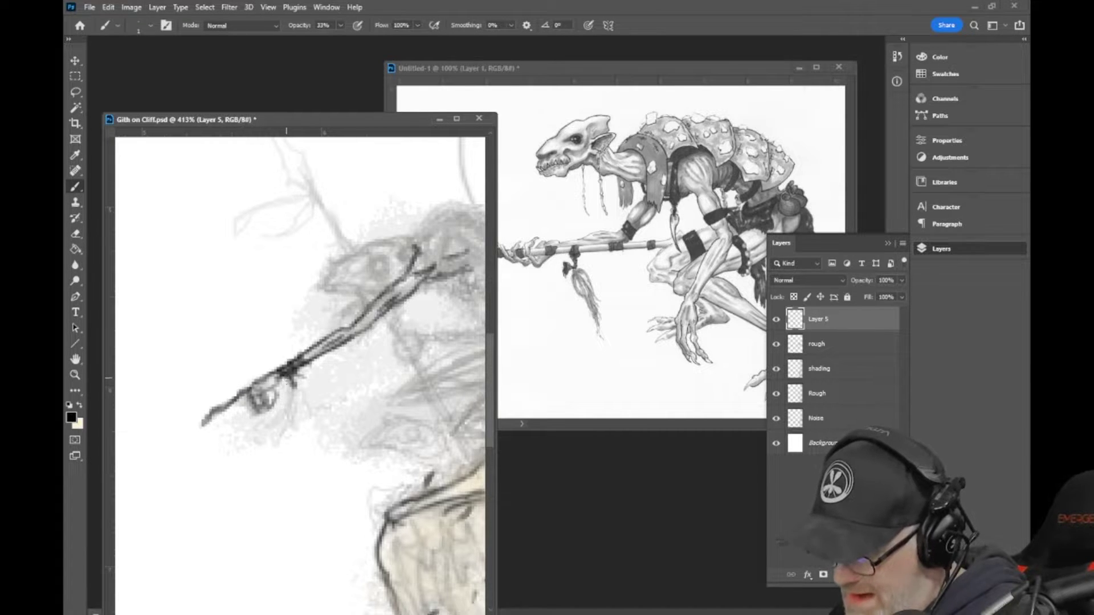
{"action": "mouse_move", "coordinate": [260, 390]}
{"action": "left_mouse_down"}
{"action": "mouse_move", "coordinate": [266, 407]}
{"action": "mouse_move", "coordinate": [256, 409]}
{"action": "mouse_move", "coordinate": [271, 406]}
{"action": "left_mouse_up"}
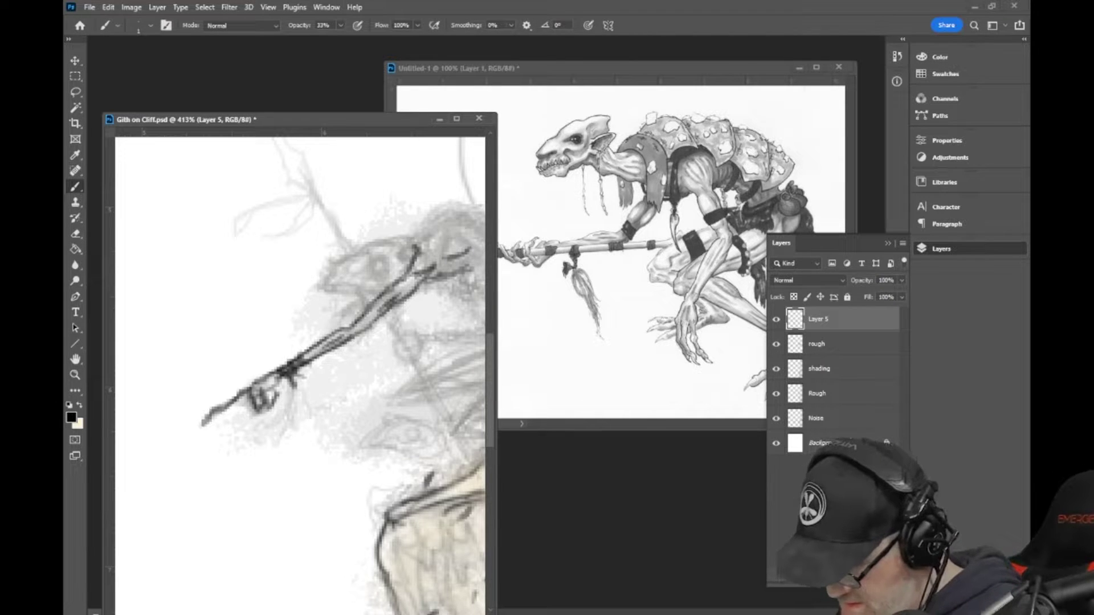
Step: Draw the inner curves of the shoulder and armpit, with a row of curved rib lines behind them
{"action": "left_click_drag", "start_coordinate": [388, 614], "coordinate": [407, 614]}
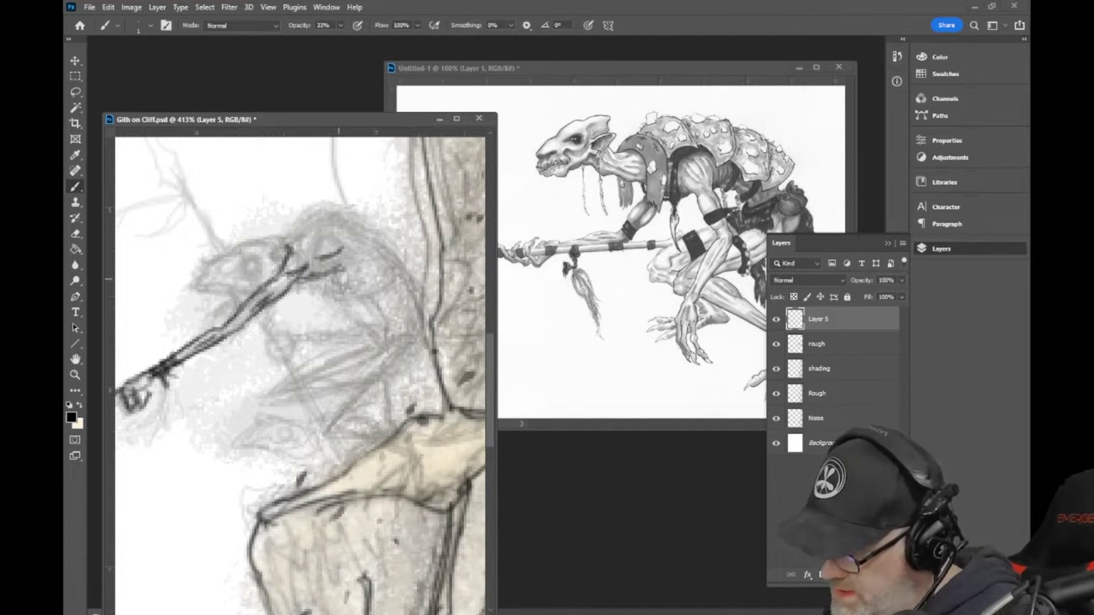
{"action": "mouse_move", "coordinate": [319, 272]}
{"action": "left_mouse_down"}
{"action": "mouse_move", "coordinate": [349, 261]}
{"action": "mouse_move", "coordinate": [319, 282]}
{"action": "mouse_move", "coordinate": [361, 292]}
{"action": "mouse_move", "coordinate": [347, 280]}
{"action": "mouse_move", "coordinate": [363, 261]}
{"action": "mouse_move", "coordinate": [376, 275]}
{"action": "left_mouse_up"}
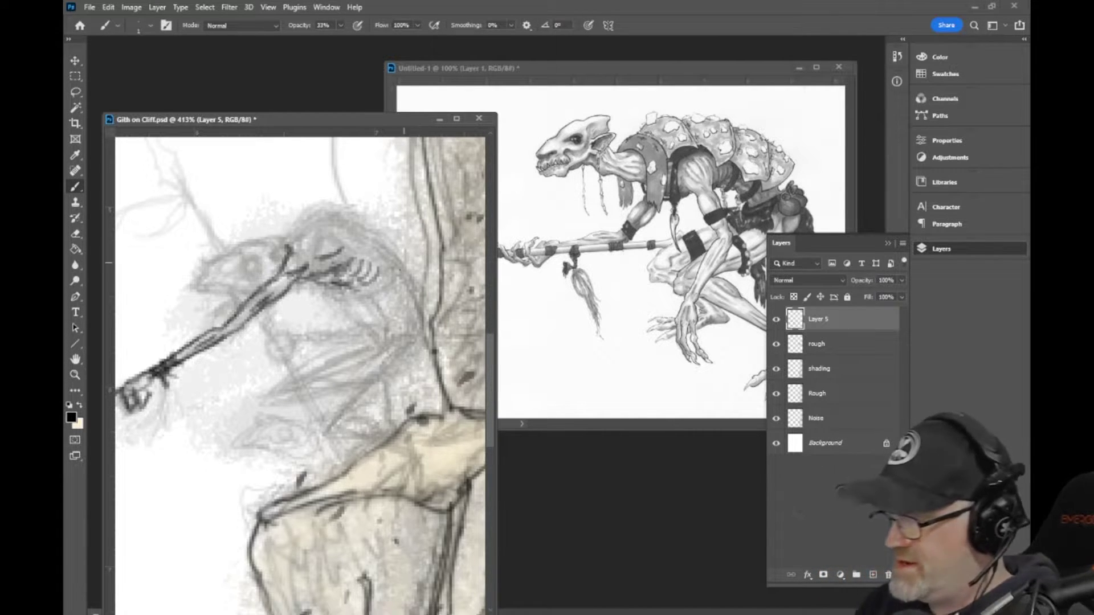
{"action": "left_click_drag", "start_coordinate": [331, 234], "coordinate": [353, 257]}
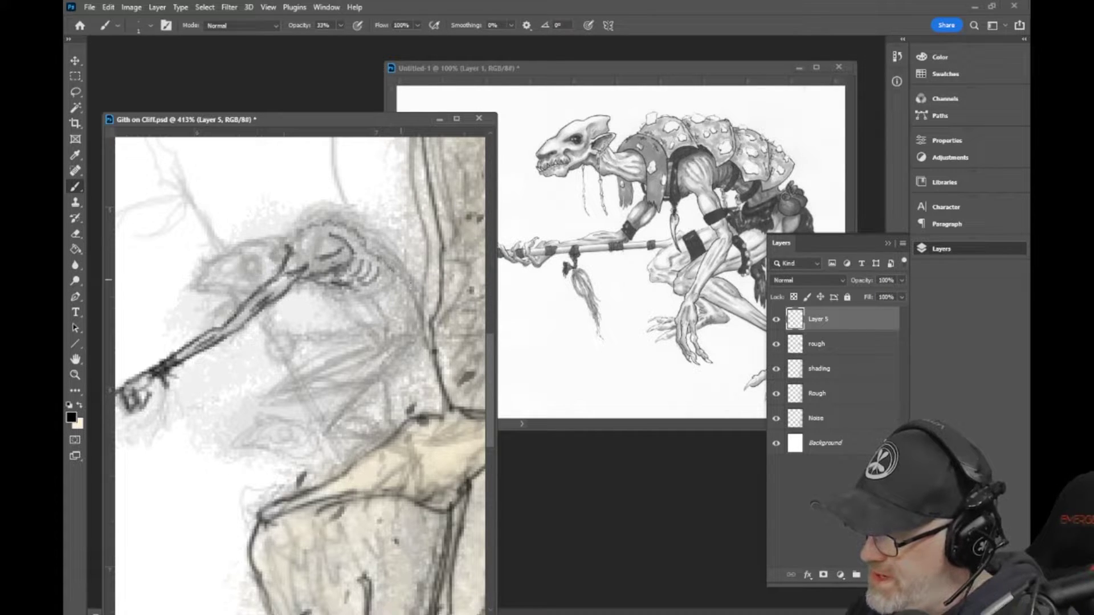
{"action": "mouse_move", "coordinate": [354, 286]}
{"action": "left_mouse_down"}
{"action": "mouse_move", "coordinate": [379, 308]}
{"action": "mouse_move", "coordinate": [376, 295]}
{"action": "left_mouse_up"}
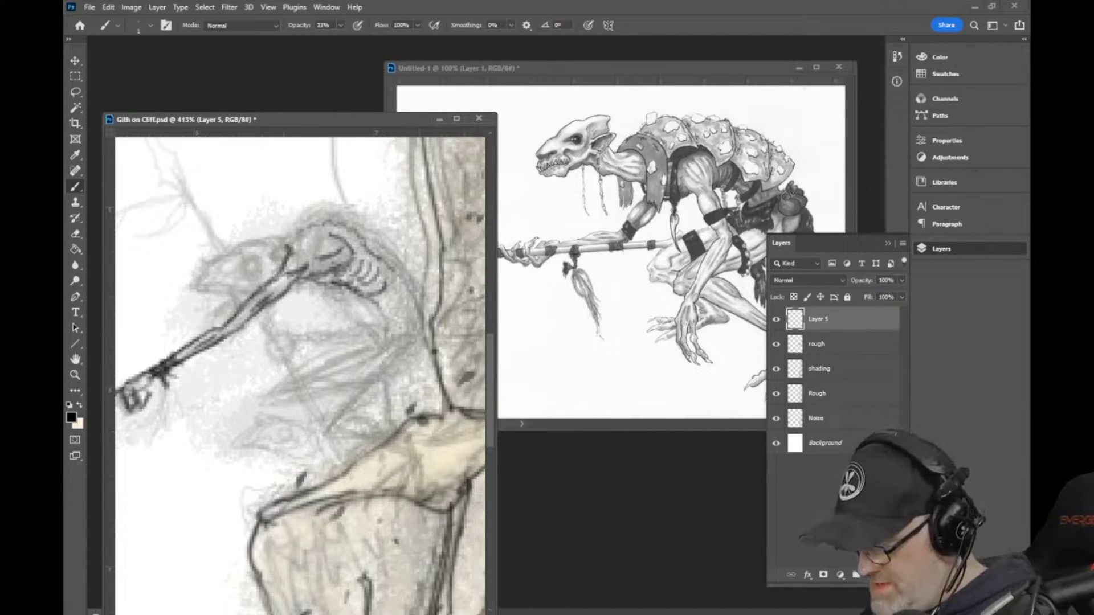
Step: Add thin strands hanging from the wrist band and clear the layer list off the reference figure
{"action": "mouse_move", "coordinate": [419, 614]}
{"action": "left_mouse_down"}
{"action": "mouse_move", "coordinate": [383, 614]}
{"action": "mouse_move", "coordinate": [397, 614]}
{"action": "left_mouse_up"}
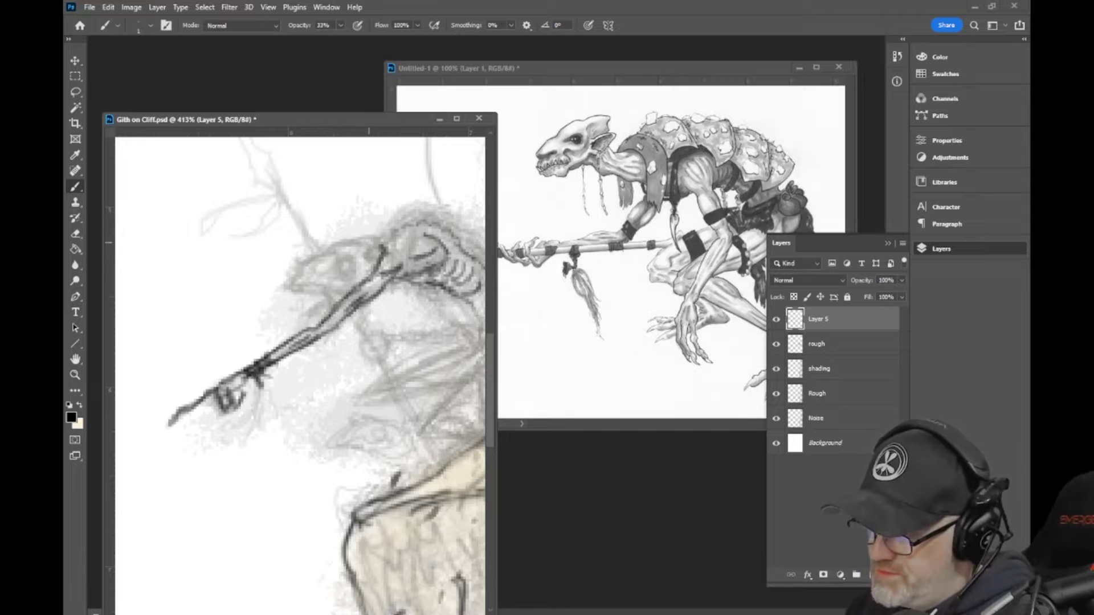
{"action": "mouse_move", "coordinate": [265, 369]}
{"action": "left_mouse_down"}
{"action": "mouse_move", "coordinate": [285, 392]}
{"action": "mouse_move", "coordinate": [268, 392]}
{"action": "left_mouse_up"}
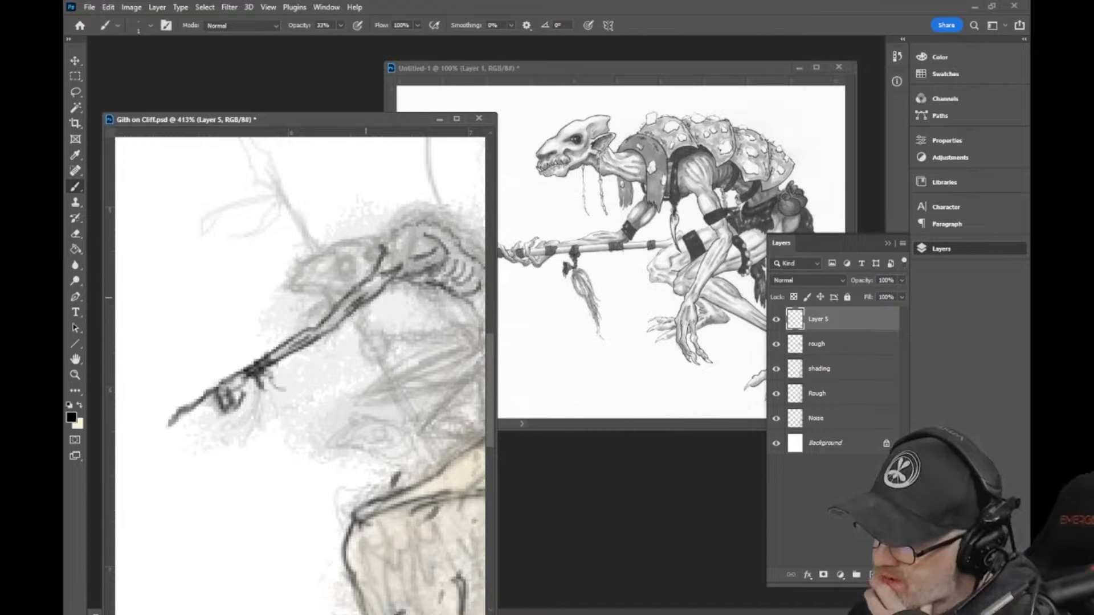
{"action": "left_click", "coordinate": [944, 250]}
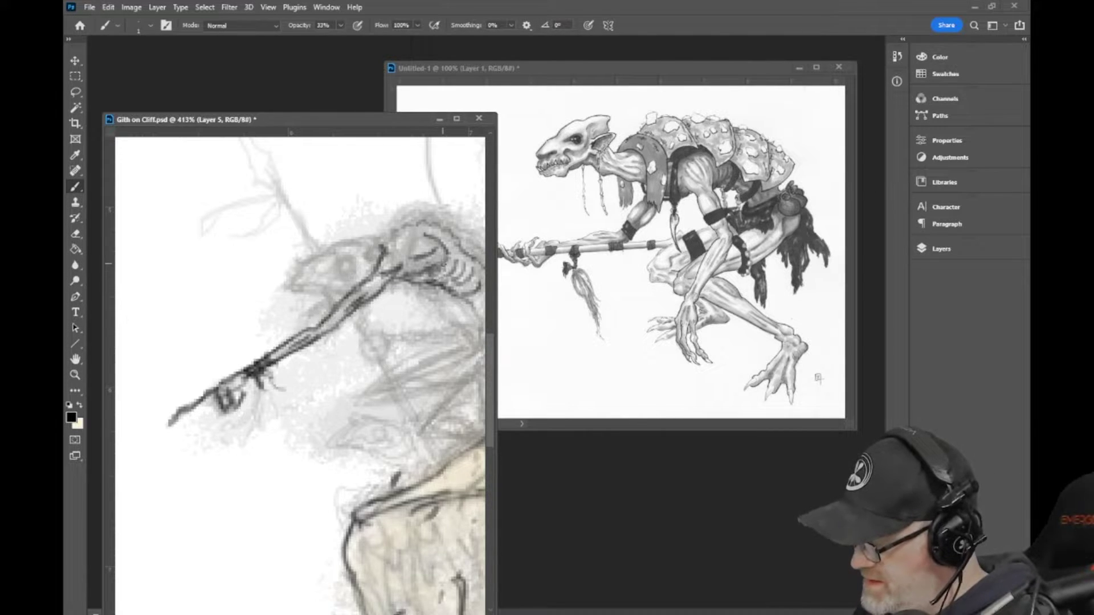
Step: Contour the top of the shoulder forward to the neck and darken the shadow beneath the shoulder
{"action": "left_click_drag", "start_coordinate": [443, 264], "coordinate": [450, 279]}
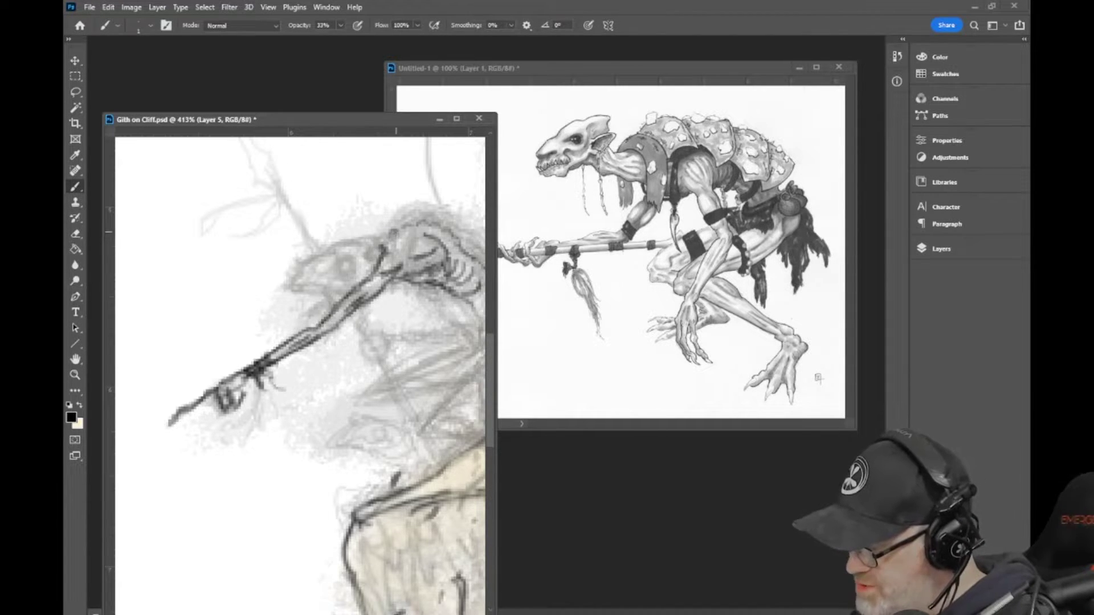
{"action": "mouse_move", "coordinate": [396, 230]}
{"action": "left_mouse_down"}
{"action": "mouse_move", "coordinate": [432, 243]}
{"action": "mouse_move", "coordinate": [416, 221]}
{"action": "mouse_move", "coordinate": [465, 253]}
{"action": "left_mouse_up"}
{"action": "left_click_drag", "start_coordinate": [425, 219], "coordinate": [456, 239]}
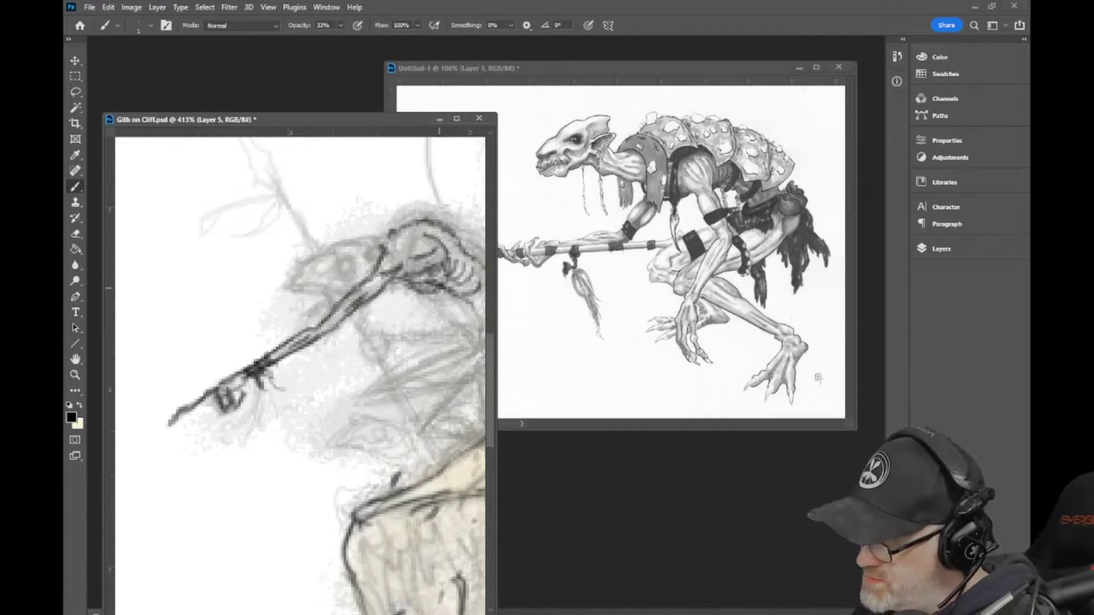
{"action": "left_click_drag", "start_coordinate": [412, 284], "coordinate": [438, 291]}
{"action": "left_click_drag", "start_coordinate": [415, 290], "coordinate": [445, 288]}
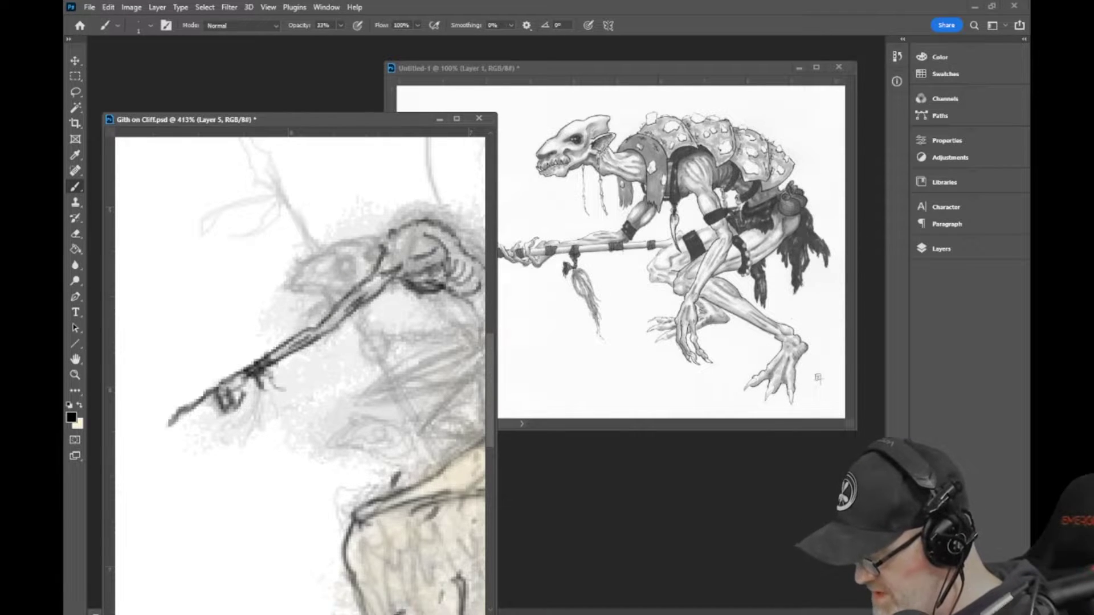
{"action": "left_click_drag", "start_coordinate": [410, 614], "coordinate": [425, 614]}
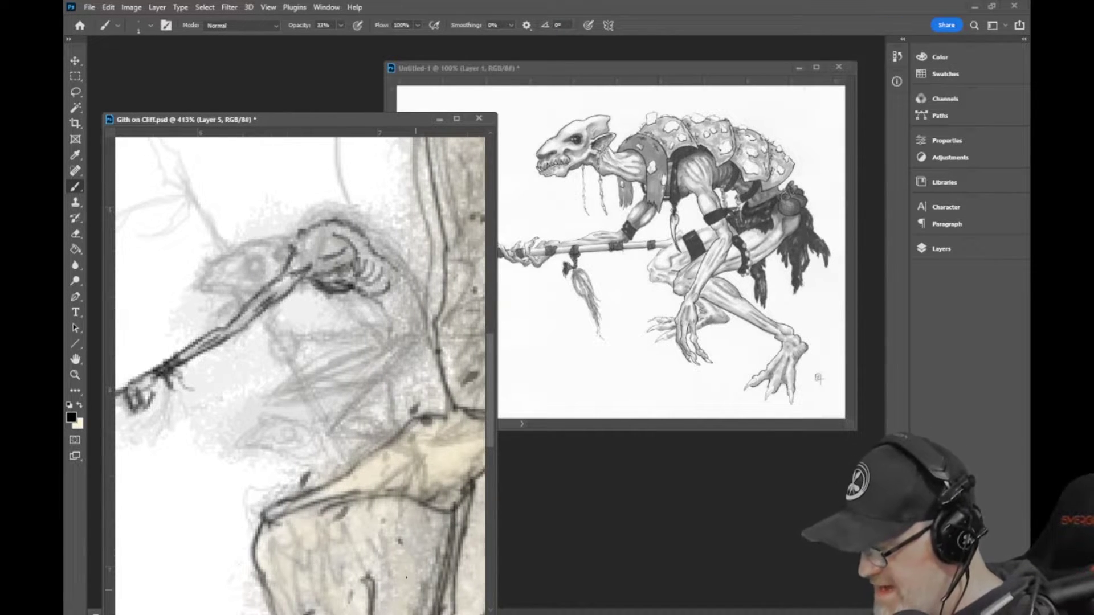
{"action": "left_click_drag", "start_coordinate": [294, 235], "coordinate": [281, 240]}
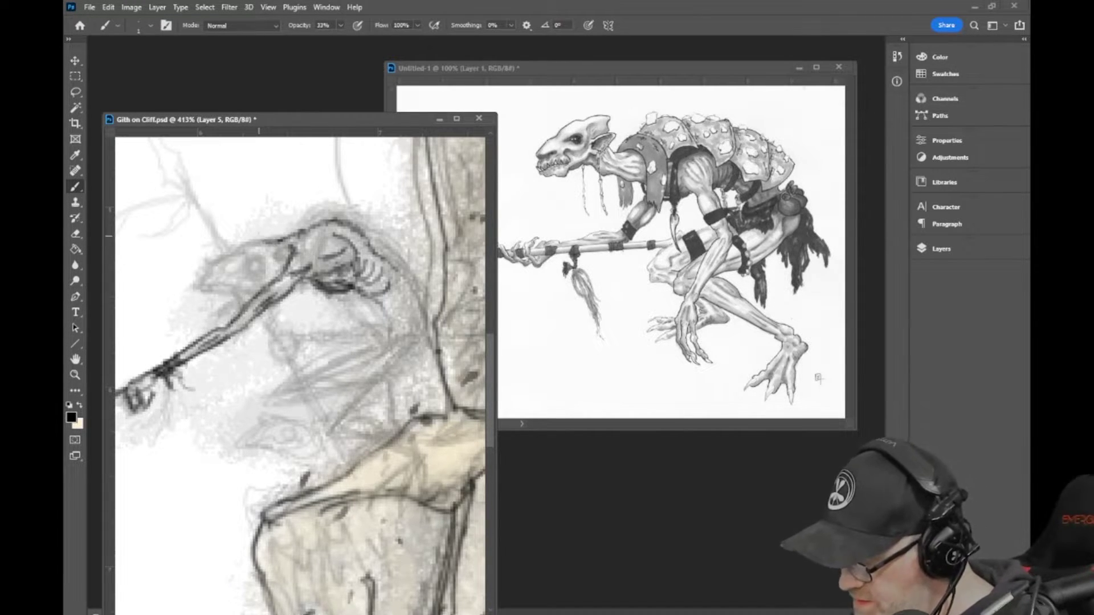
Step: Draw the head in profile over the rough, with a ridged skull, pointed snout, small eye and open toothed jaws
{"action": "left_click_drag", "start_coordinate": [266, 241], "coordinate": [220, 260]}
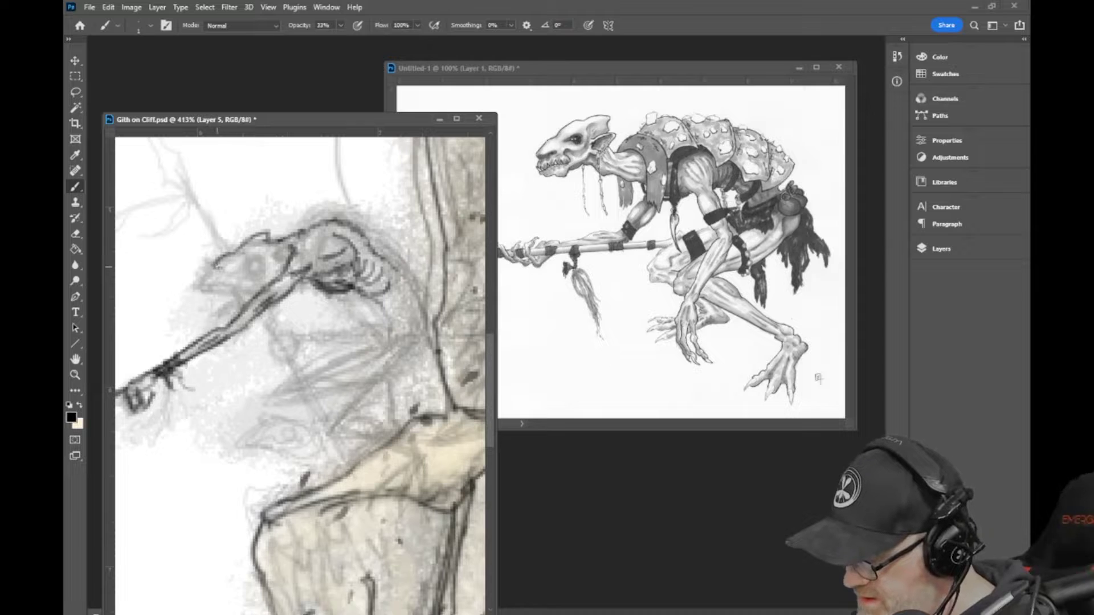
{"action": "left_click_drag", "start_coordinate": [217, 265], "coordinate": [261, 233]}
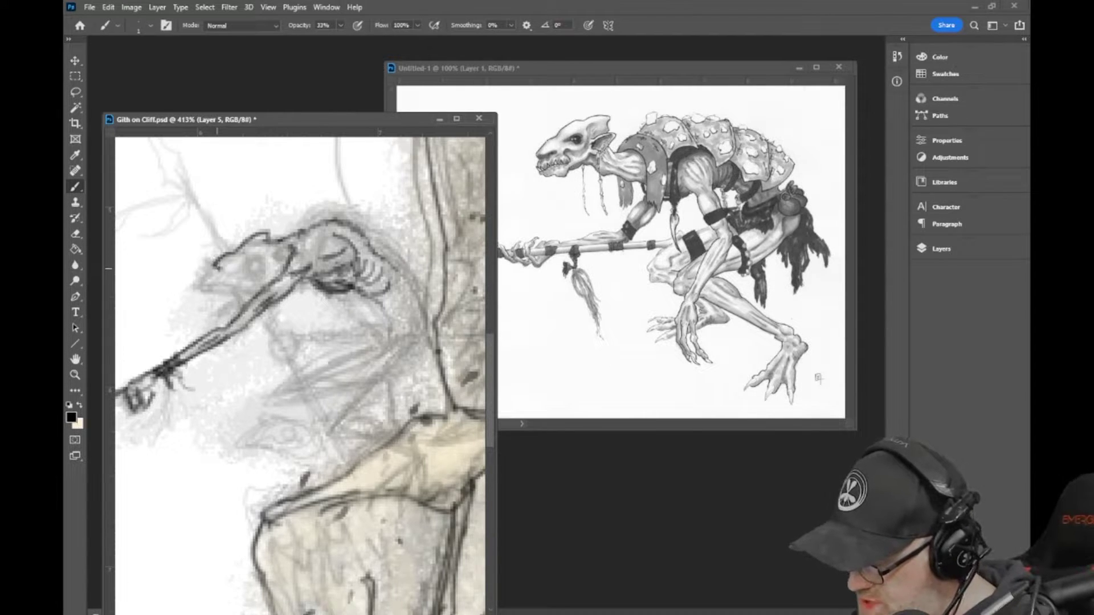
{"action": "left_click_drag", "start_coordinate": [215, 275], "coordinate": [219, 269]}
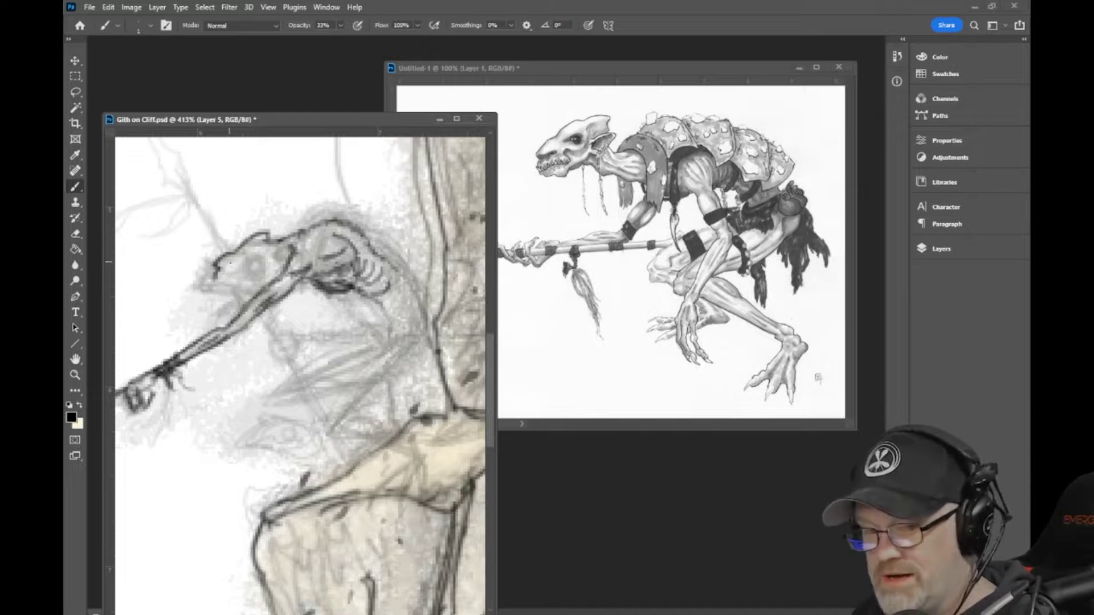
{"action": "mouse_move", "coordinate": [218, 278]}
{"action": "left_mouse_down"}
{"action": "mouse_move", "coordinate": [251, 284]}
{"action": "mouse_move", "coordinate": [242, 276]}
{"action": "mouse_move", "coordinate": [247, 294]}
{"action": "mouse_move", "coordinate": [221, 281]}
{"action": "mouse_move", "coordinate": [247, 287]}
{"action": "mouse_move", "coordinate": [224, 307]}
{"action": "mouse_move", "coordinate": [241, 302]}
{"action": "mouse_move", "coordinate": [234, 286]}
{"action": "mouse_move", "coordinate": [245, 282]}
{"action": "mouse_move", "coordinate": [232, 296]}
{"action": "mouse_move", "coordinate": [234, 278]}
{"action": "mouse_move", "coordinate": [223, 276]}
{"action": "mouse_move", "coordinate": [267, 270]}
{"action": "mouse_move", "coordinate": [276, 244]}
{"action": "mouse_move", "coordinate": [243, 264]}
{"action": "left_mouse_up"}
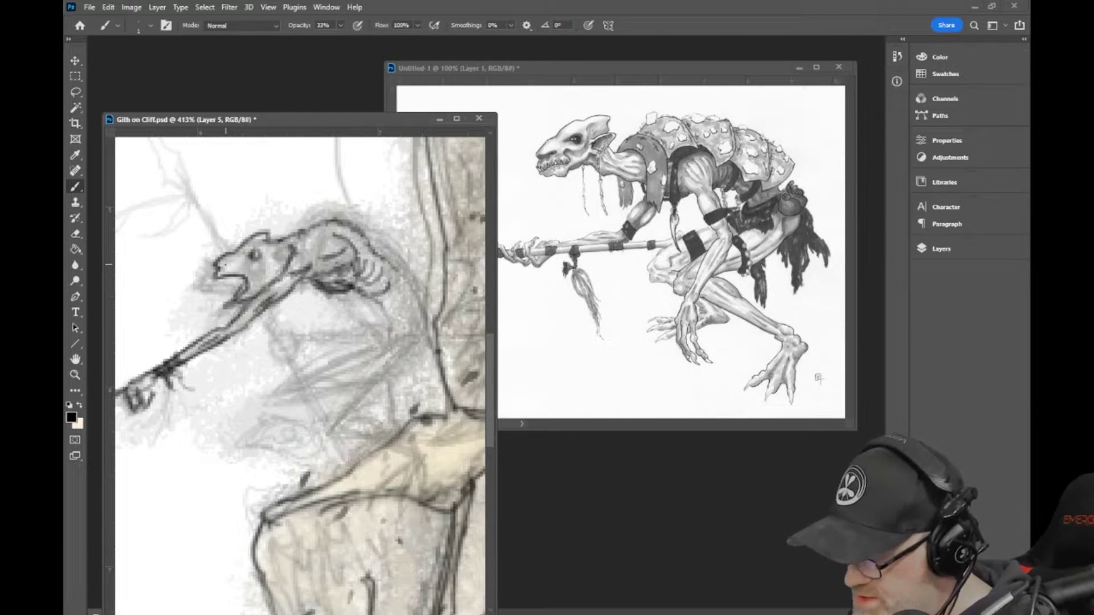
{"action": "mouse_move", "coordinate": [226, 263]}
{"action": "left_mouse_down"}
{"action": "mouse_move", "coordinate": [257, 254]}
{"action": "mouse_move", "coordinate": [256, 270]}
{"action": "mouse_move", "coordinate": [264, 257]}
{"action": "mouse_move", "coordinate": [244, 279]}
{"action": "left_mouse_up"}
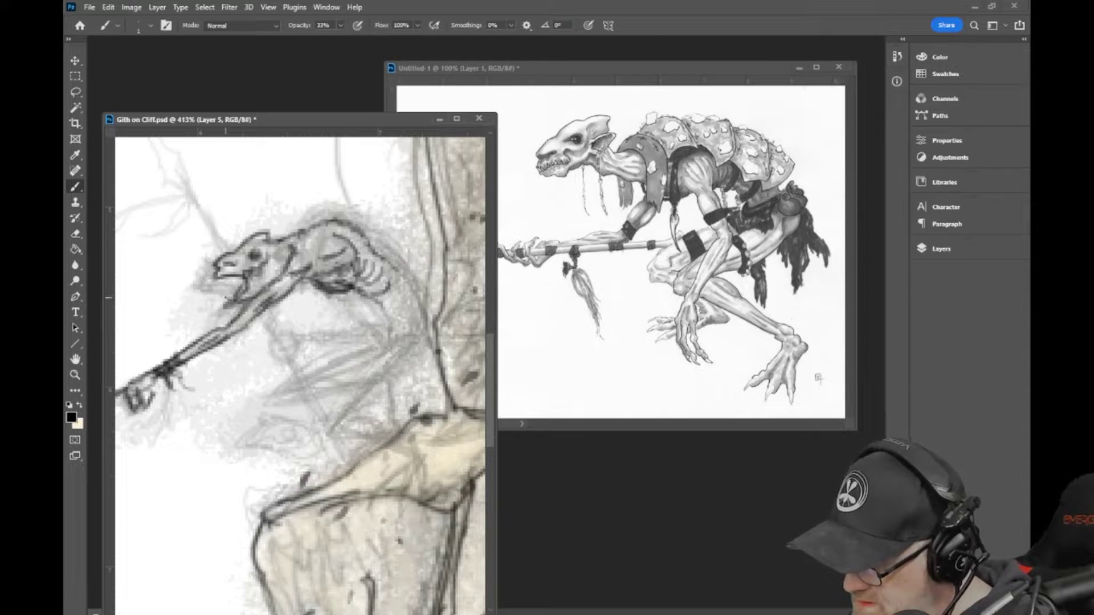
{"action": "mouse_move", "coordinate": [228, 299]}
{"action": "left_mouse_down"}
{"action": "mouse_move", "coordinate": [242, 278]}
{"action": "mouse_move", "coordinate": [216, 296]}
{"action": "mouse_move", "coordinate": [237, 280]}
{"action": "mouse_move", "coordinate": [268, 282]}
{"action": "mouse_move", "coordinate": [254, 293]}
{"action": "mouse_move", "coordinate": [275, 266]}
{"action": "left_mouse_up"}
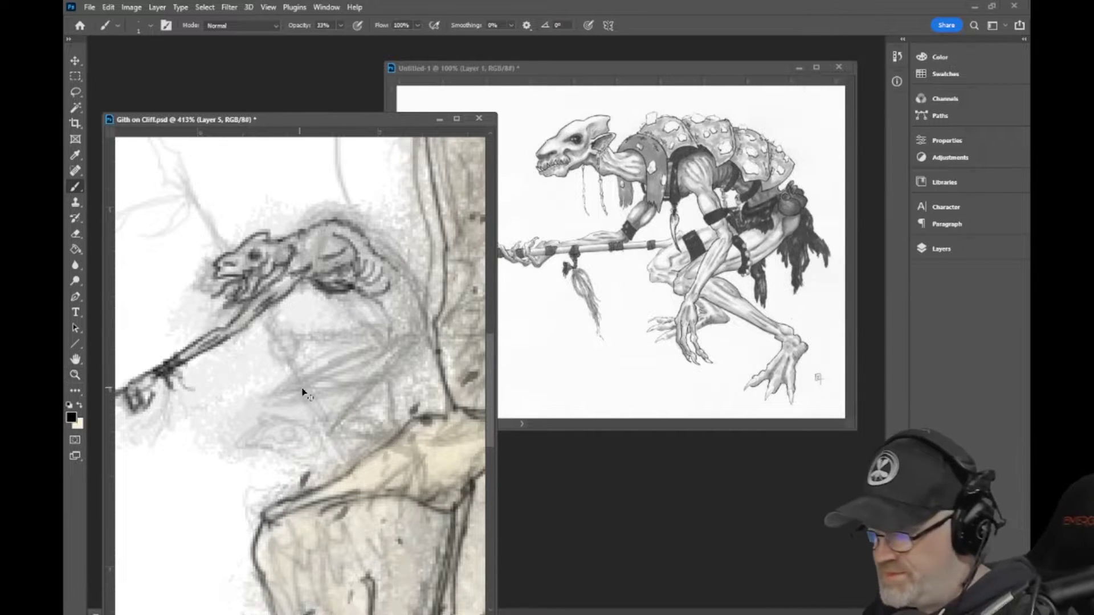
Step: Examine how the inked head, shoulder and arm read at smaller scale against the whole cliff
{"action": "scroll", "coordinate": [304, 392], "scroll_direction": "up", "scroll_amount": 2}
{"action": "scroll", "coordinate": [305, 393], "scroll_direction": "down", "scroll_amount": 3}
{"action": "scroll", "coordinate": [309, 390], "scroll_direction": "down", "scroll_amount": 4}
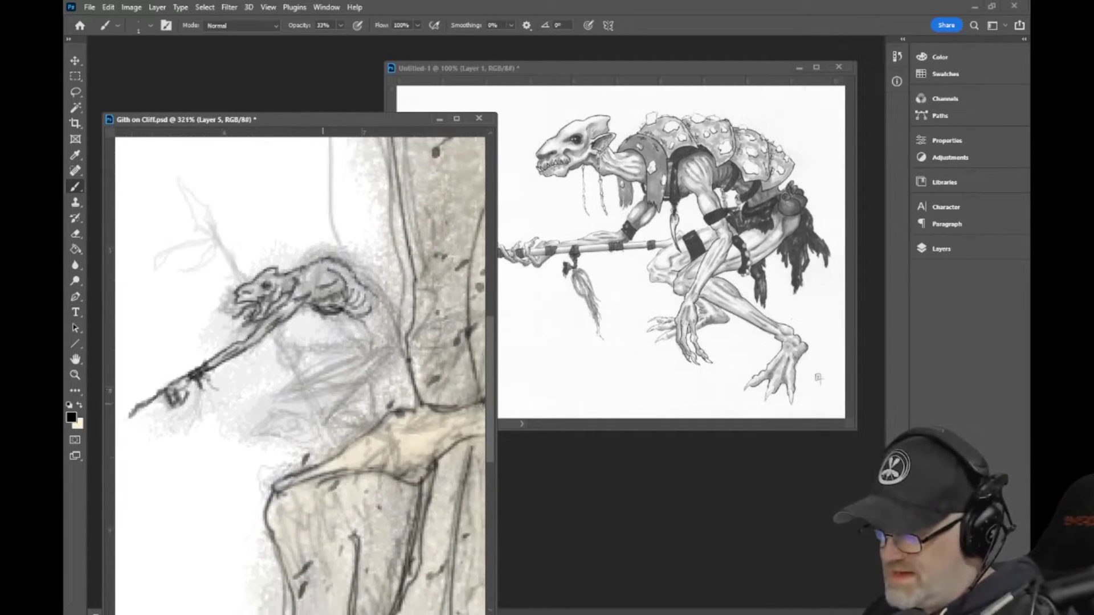
{"action": "scroll", "coordinate": [325, 377], "scroll_direction": "down", "scroll_amount": 4}
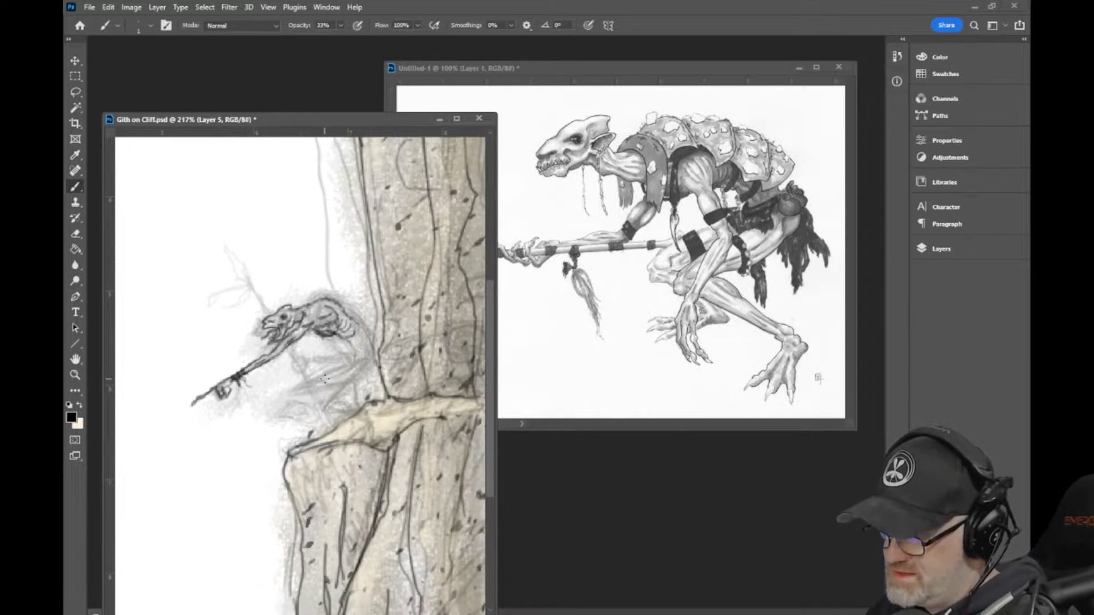
{"action": "scroll", "coordinate": [364, 439], "scroll_direction": "down", "scroll_amount": 4}
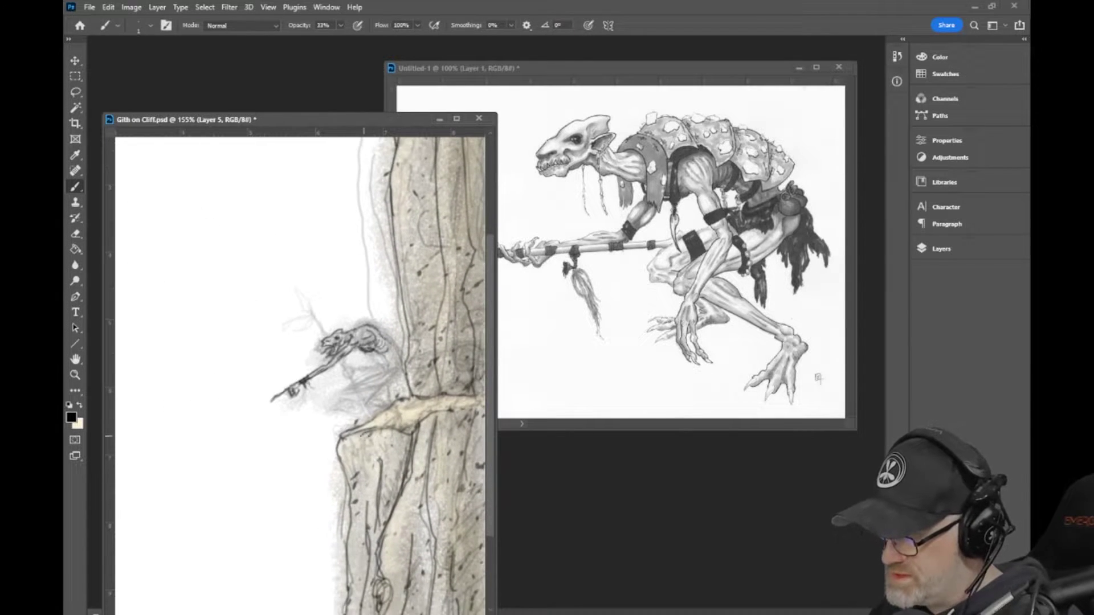
{"action": "scroll", "coordinate": [366, 441], "scroll_direction": "up", "scroll_amount": 1}
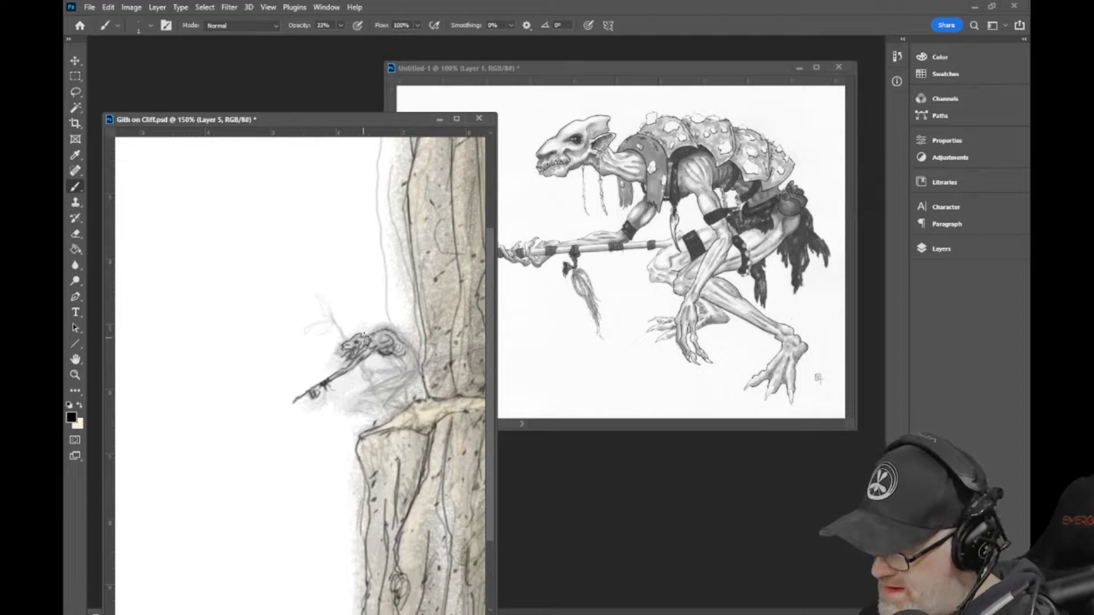
{"action": "scroll", "coordinate": [327, 386], "scroll_direction": "up", "scroll_amount": 4}
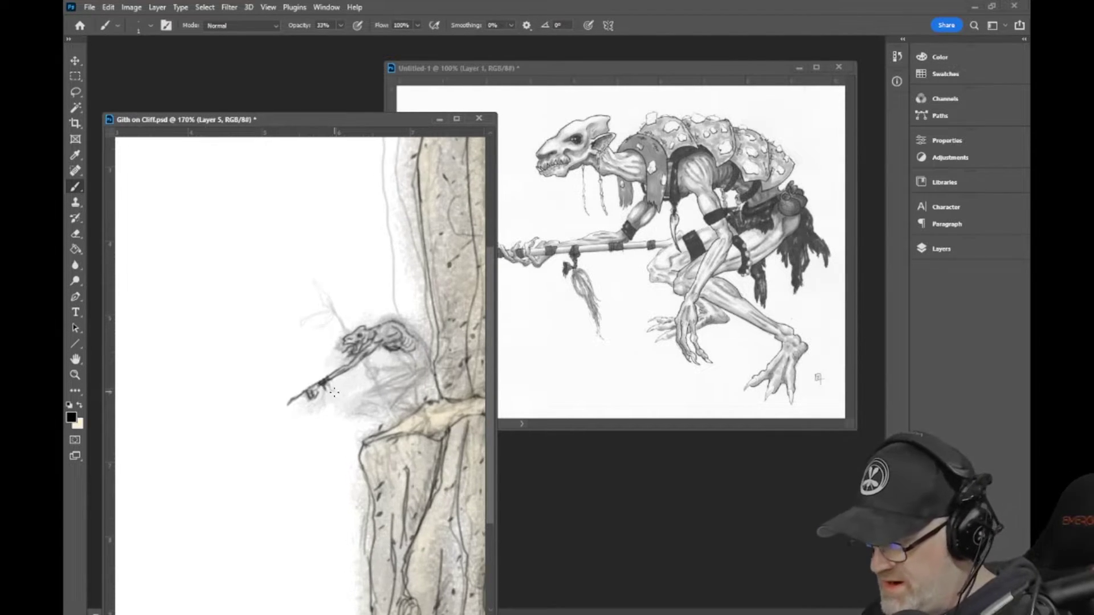
{"action": "scroll", "coordinate": [366, 378], "scroll_direction": "up", "scroll_amount": 5}
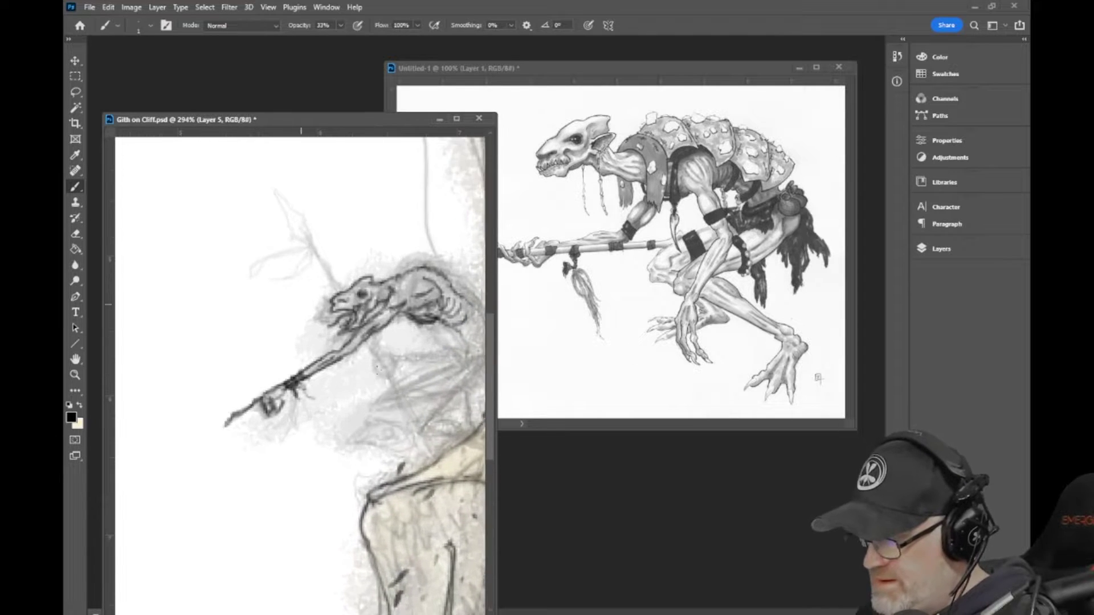
{"action": "scroll", "coordinate": [348, 353], "scroll_direction": "up", "scroll_amount": 2}
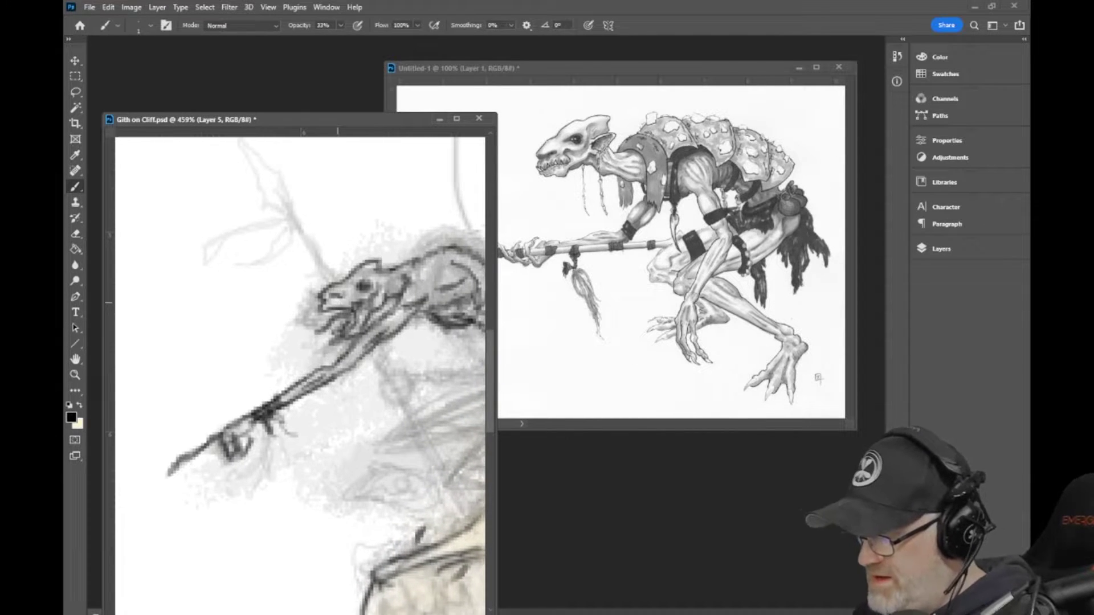
Step: Erase the head's dark linework and redraw the skull, snout and upper jaw in profile, keeping the shoulder and arm lines
{"action": "left_click", "coordinate": [76, 234]}
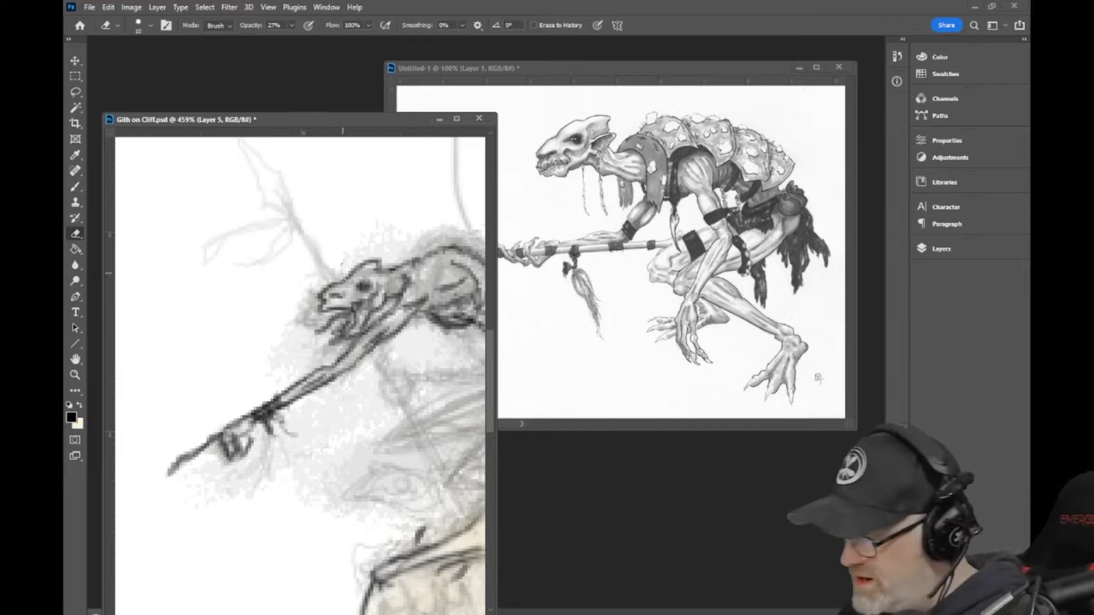
{"action": "mouse_move", "coordinate": [372, 268]}
{"action": "left_mouse_down"}
{"action": "mouse_move", "coordinate": [334, 302]}
{"action": "mouse_move", "coordinate": [307, 300]}
{"action": "mouse_move", "coordinate": [342, 294]}
{"action": "mouse_move", "coordinate": [378, 257]}
{"action": "mouse_move", "coordinate": [342, 315]}
{"action": "mouse_move", "coordinate": [389, 290]}
{"action": "mouse_move", "coordinate": [318, 330]}
{"action": "mouse_move", "coordinate": [381, 285]}
{"action": "mouse_move", "coordinate": [385, 307]}
{"action": "mouse_move", "coordinate": [389, 255]}
{"action": "mouse_move", "coordinate": [364, 259]}
{"action": "mouse_move", "coordinate": [322, 304]}
{"action": "left_mouse_up"}
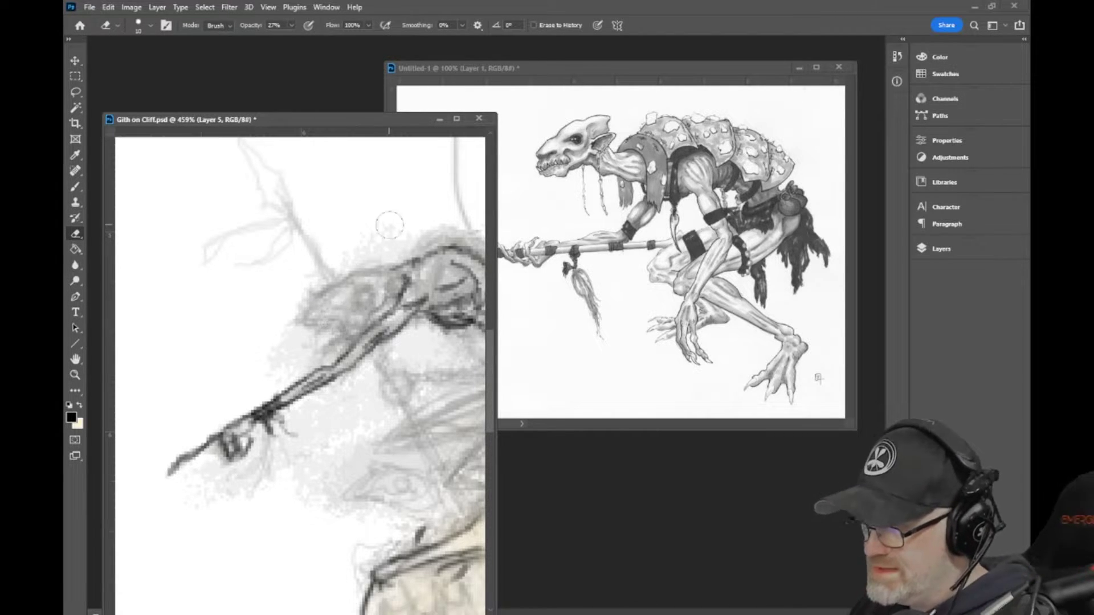
{"action": "key", "text": "b"}
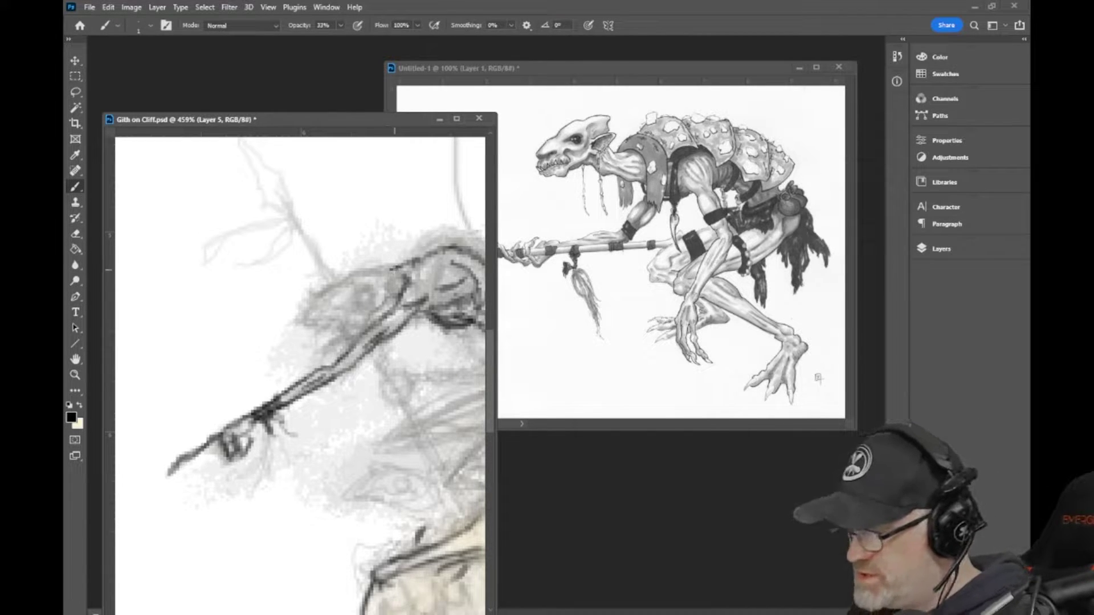
{"action": "mouse_move", "coordinate": [392, 269]}
{"action": "left_mouse_down"}
{"action": "mouse_move", "coordinate": [347, 264]}
{"action": "mouse_move", "coordinate": [310, 308]}
{"action": "mouse_move", "coordinate": [357, 305]}
{"action": "mouse_move", "coordinate": [353, 339]}
{"action": "mouse_move", "coordinate": [378, 323]}
{"action": "mouse_move", "coordinate": [360, 314]}
{"action": "mouse_move", "coordinate": [356, 341]}
{"action": "mouse_move", "coordinate": [383, 297]}
{"action": "mouse_move", "coordinate": [375, 309]}
{"action": "left_mouse_up"}
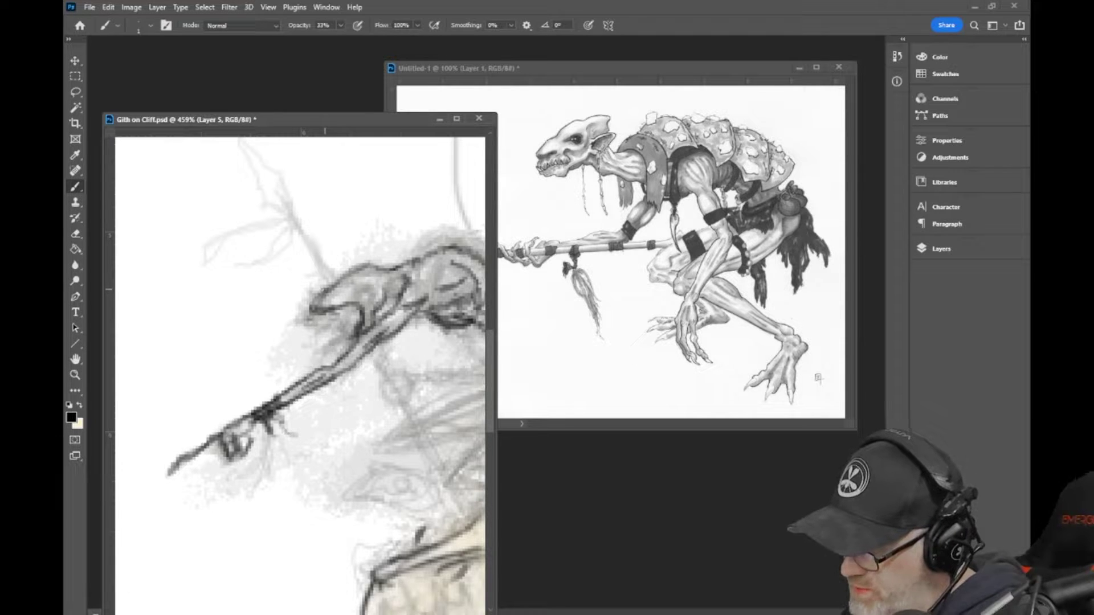
{"action": "mouse_move", "coordinate": [330, 284]}
{"action": "left_mouse_down"}
{"action": "mouse_move", "coordinate": [356, 271]}
{"action": "mouse_move", "coordinate": [319, 290]}
{"action": "mouse_move", "coordinate": [366, 265]}
{"action": "mouse_move", "coordinate": [332, 284]}
{"action": "mouse_move", "coordinate": [316, 311]}
{"action": "left_mouse_up"}
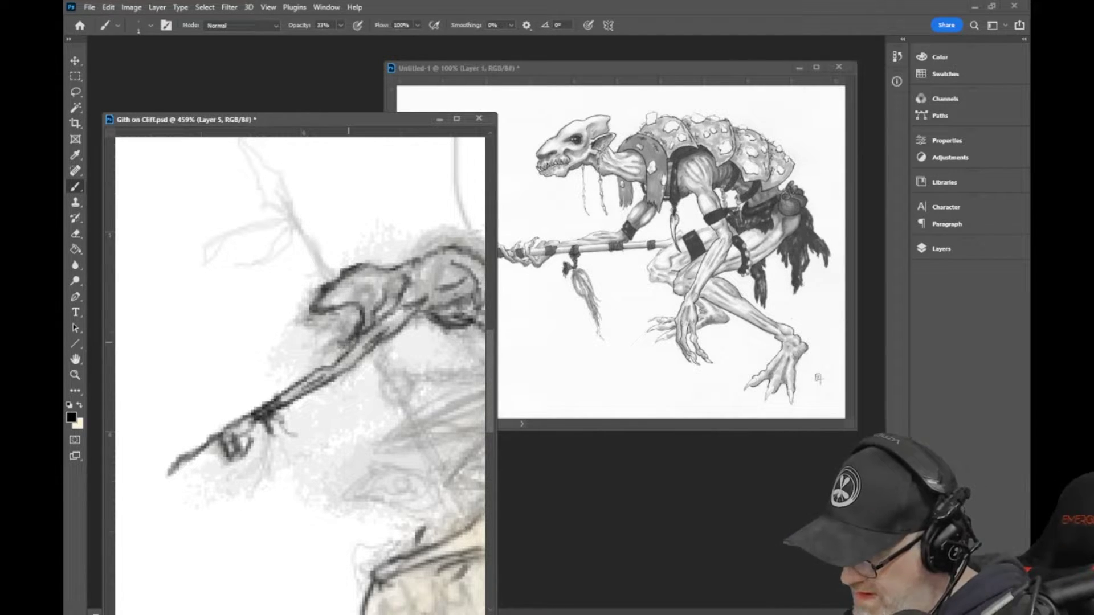
Step: Refine the mouth line in the snout and dot a small dark eye into the redrawn head
{"action": "left_click_drag", "start_coordinate": [349, 343], "coordinate": [360, 326]}
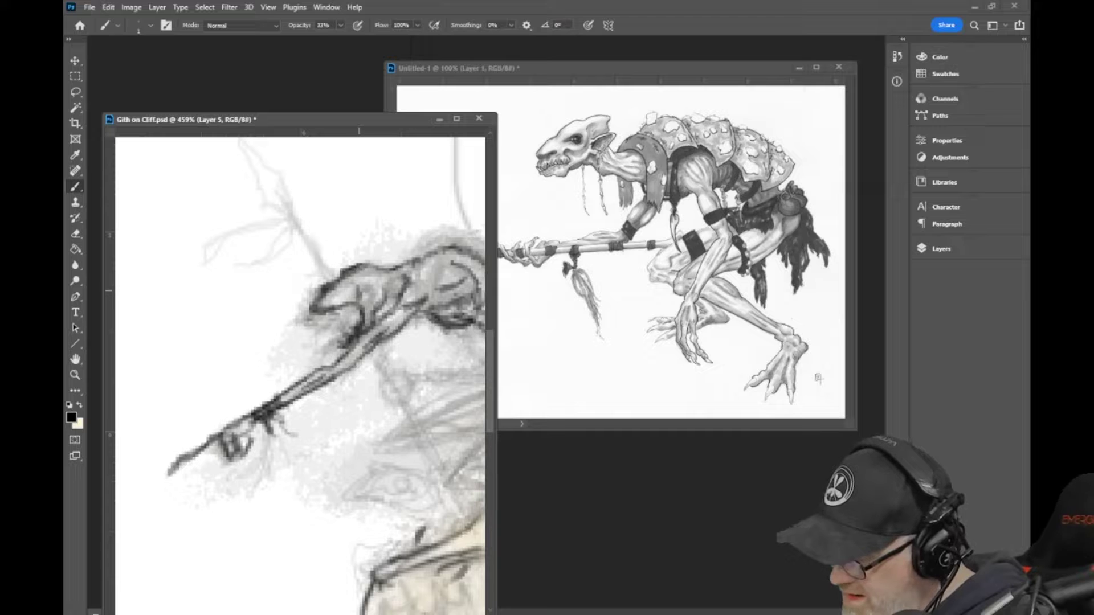
{"action": "mouse_move", "coordinate": [359, 290]}
{"action": "left_mouse_down"}
{"action": "mouse_move", "coordinate": [372, 283]}
{"action": "mouse_move", "coordinate": [359, 302]}
{"action": "mouse_move", "coordinate": [347, 284]}
{"action": "left_mouse_up"}
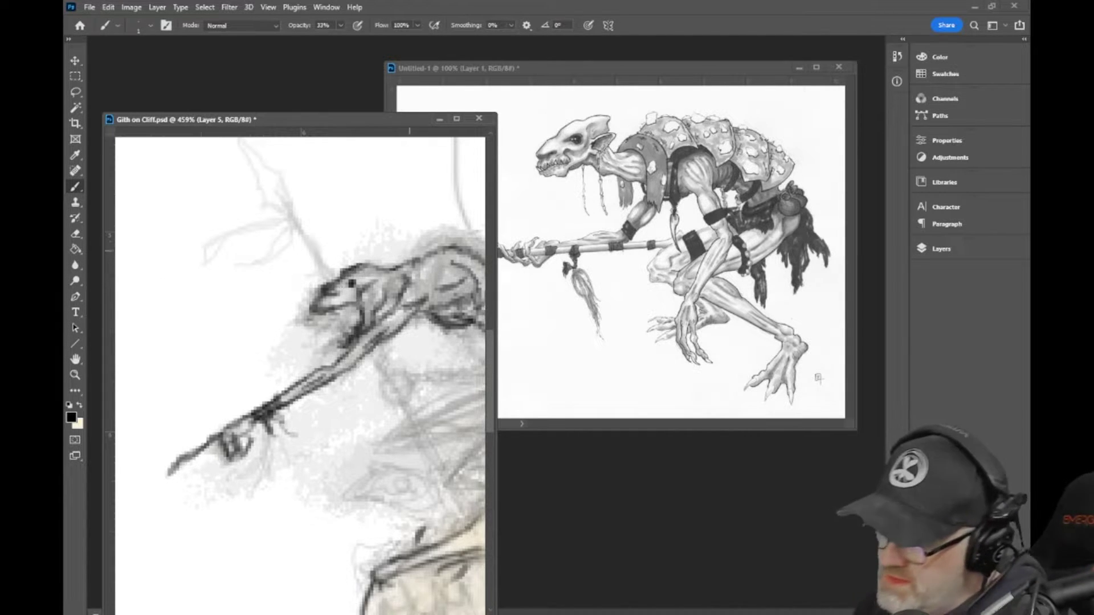
{"action": "scroll", "coordinate": [357, 406], "scroll_direction": "down", "scroll_amount": 1}
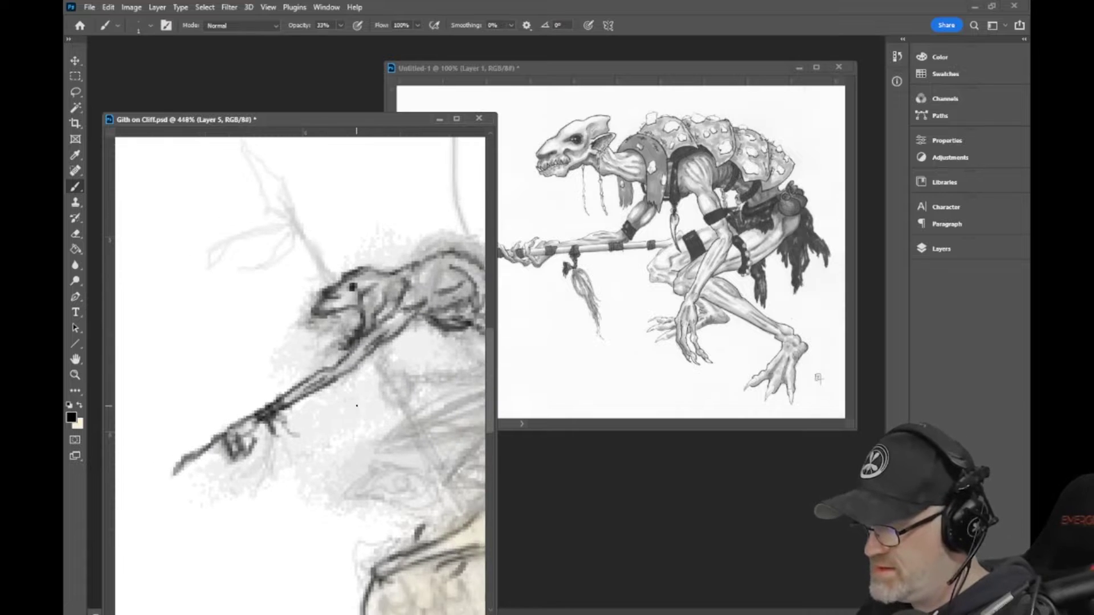
{"action": "scroll", "coordinate": [357, 406], "scroll_direction": "down", "scroll_amount": 5}
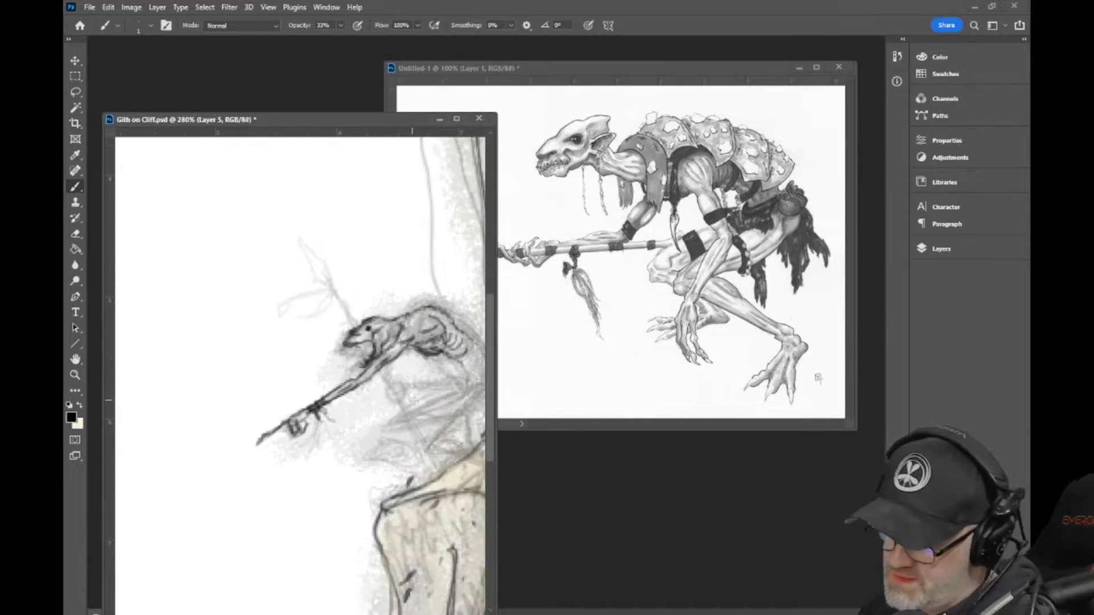
{"action": "scroll", "coordinate": [417, 410], "scroll_direction": "down", "scroll_amount": 4}
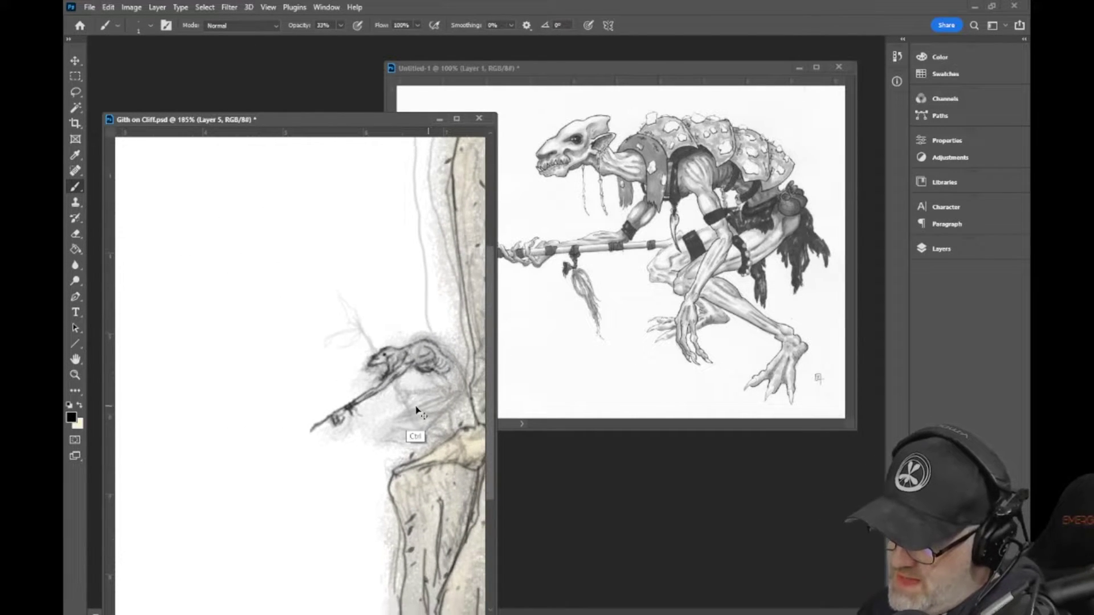
{"action": "scroll", "coordinate": [417, 410], "scroll_direction": "down", "scroll_amount": 1}
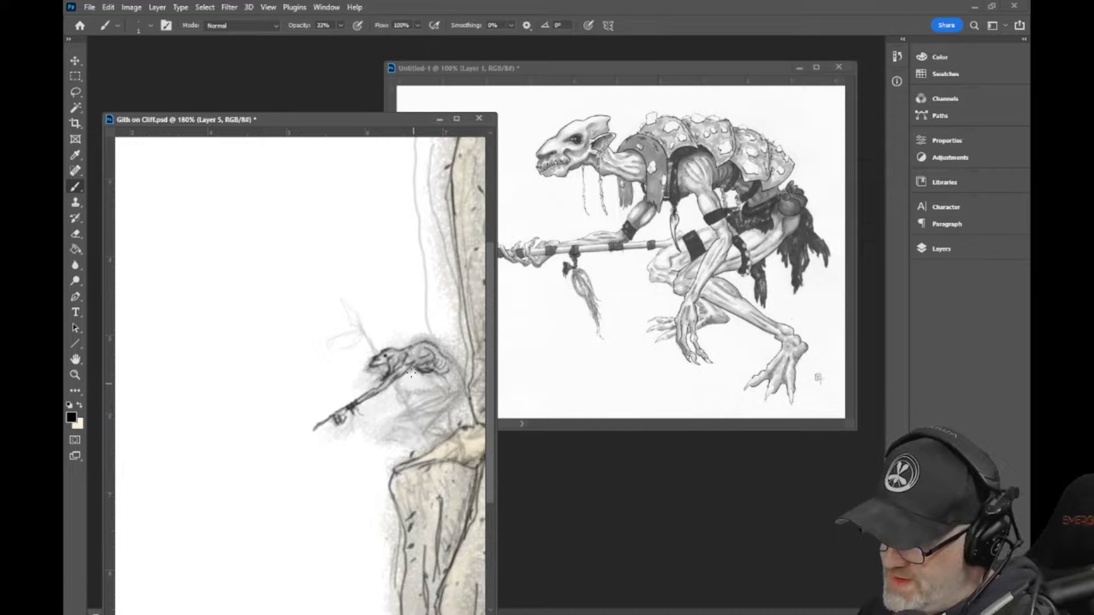
Step: Draw a pointed, upright ear at the back of the head, above the neck
{"action": "scroll", "coordinate": [399, 351], "scroll_direction": "up", "scroll_amount": 5}
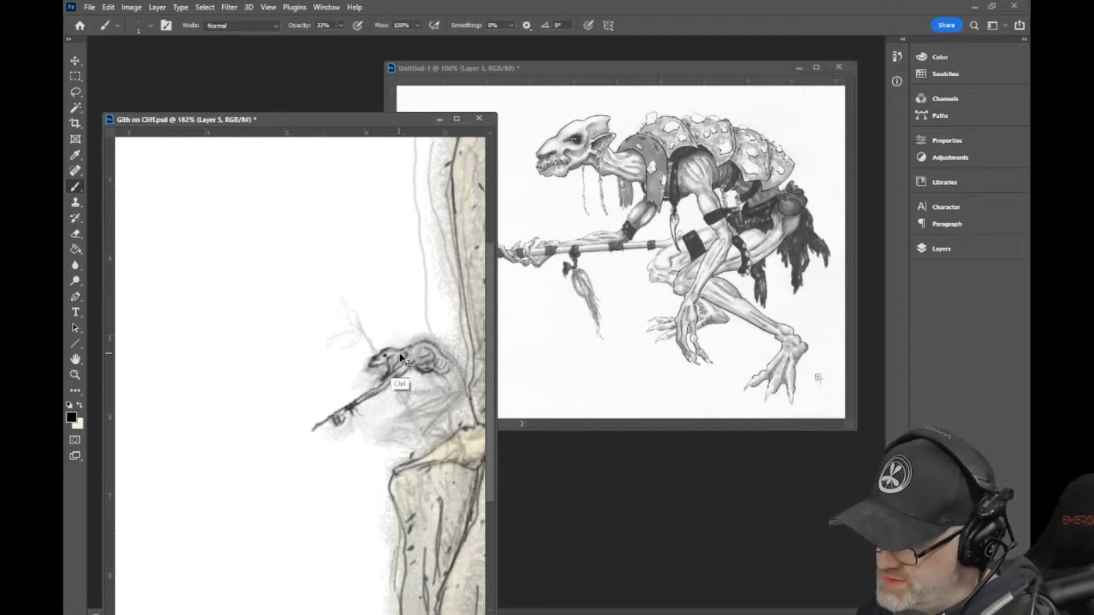
{"action": "scroll", "coordinate": [399, 359], "scroll_direction": "up", "scroll_amount": 5}
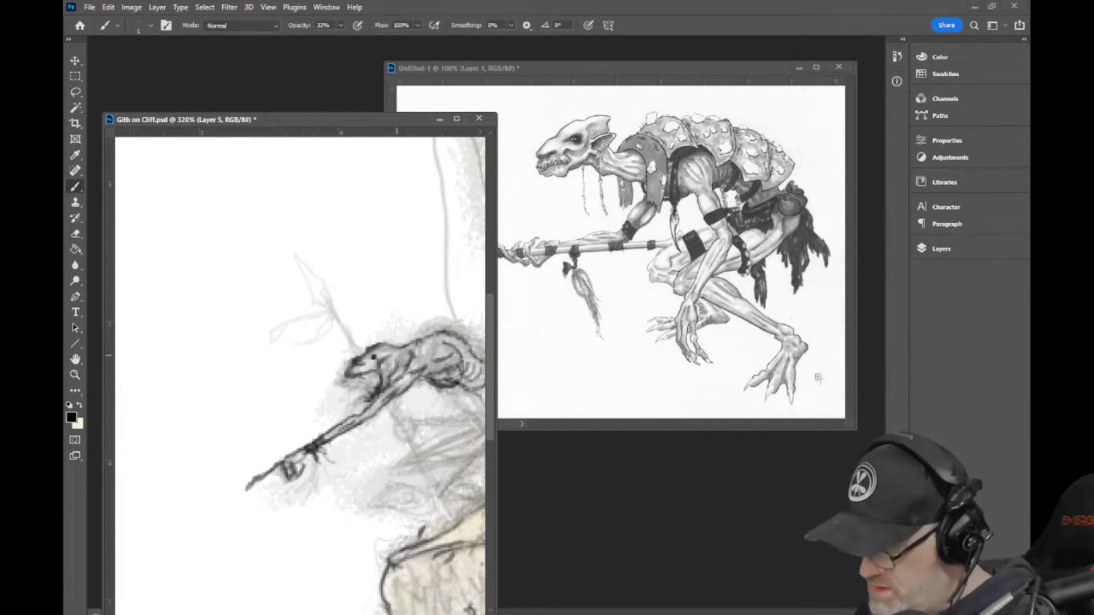
{"action": "scroll", "coordinate": [379, 351], "scroll_direction": "up", "scroll_amount": 1}
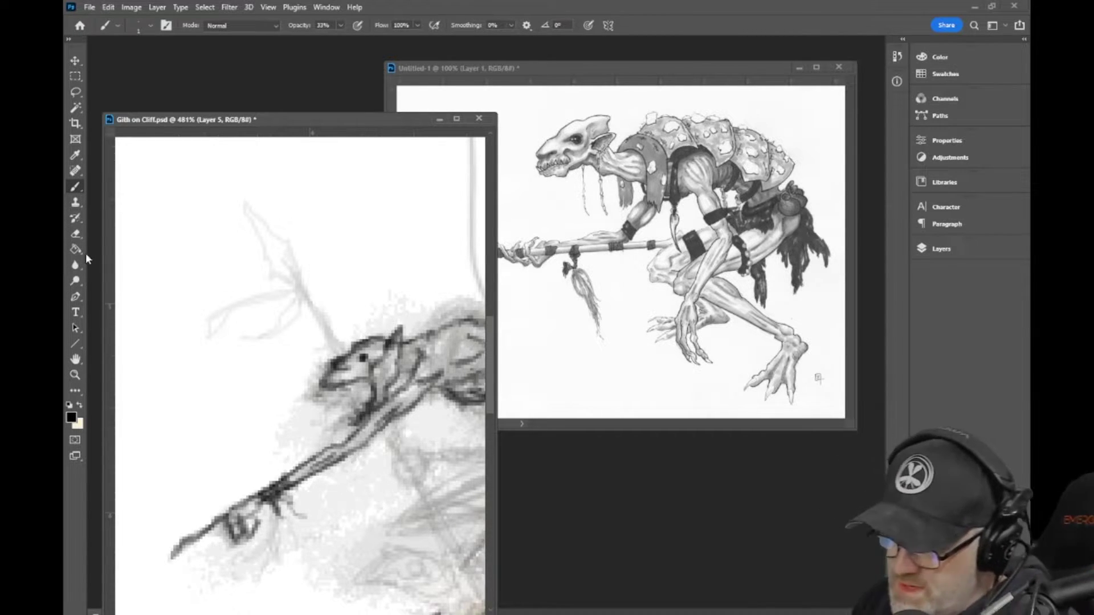
Step: Erase a small nick from the snout's upper contour with a smaller eraser at 64% opacity
{"action": "key", "text": "e"}
{"action": "key", "text": "bracketleft"}
{"action": "key", "text": "bracketleft"}
{"action": "key", "text": "bracketleft"}
{"action": "key", "text": "bracketleft"}
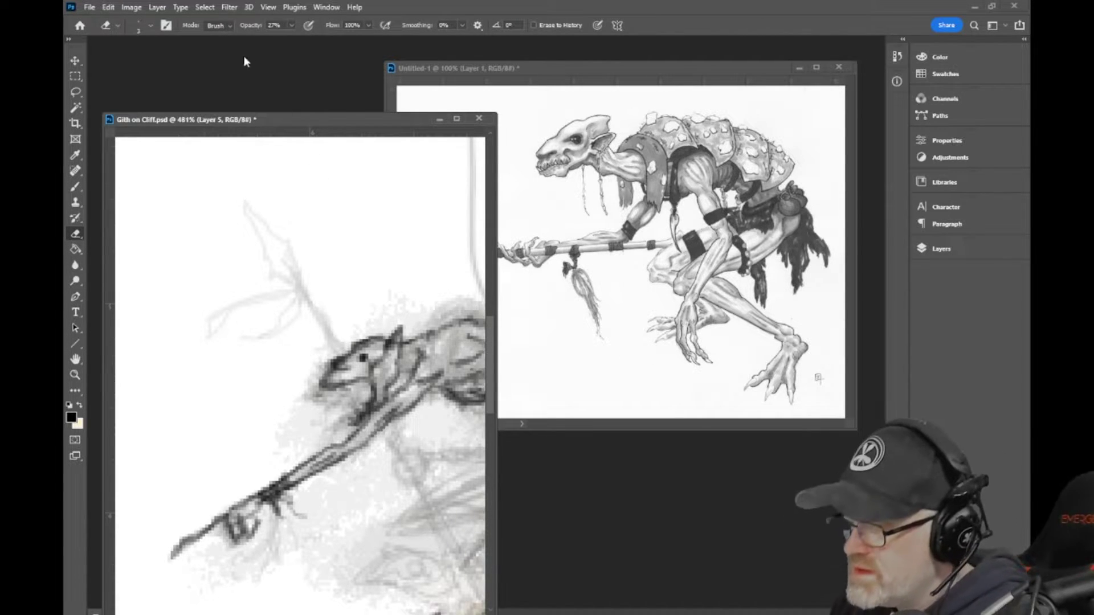
{"action": "left_click", "coordinate": [291, 25]}
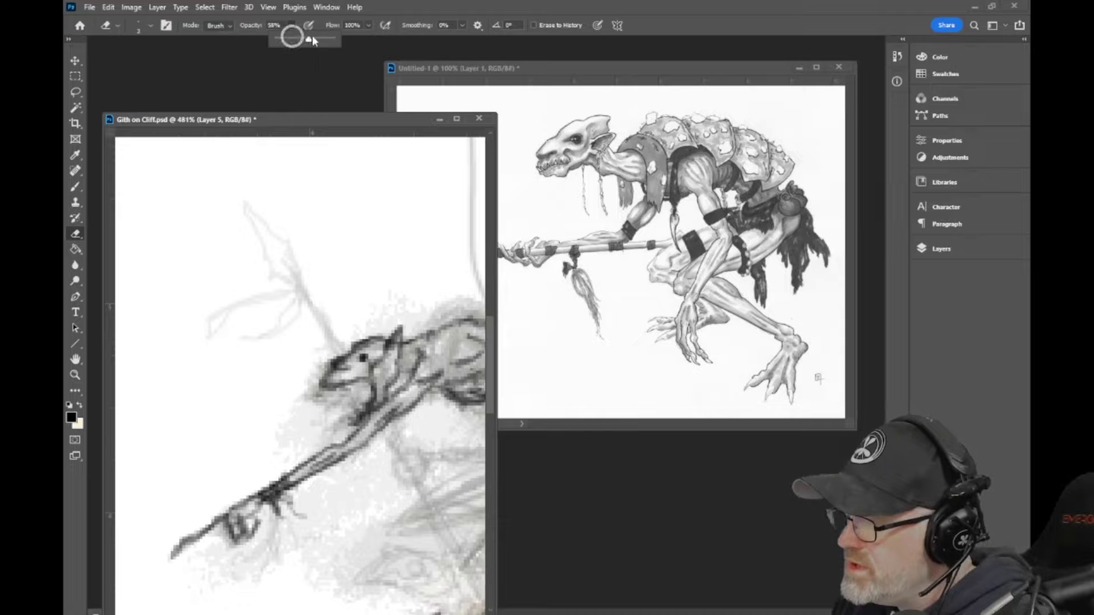
{"action": "left_click", "coordinate": [336, 359]}
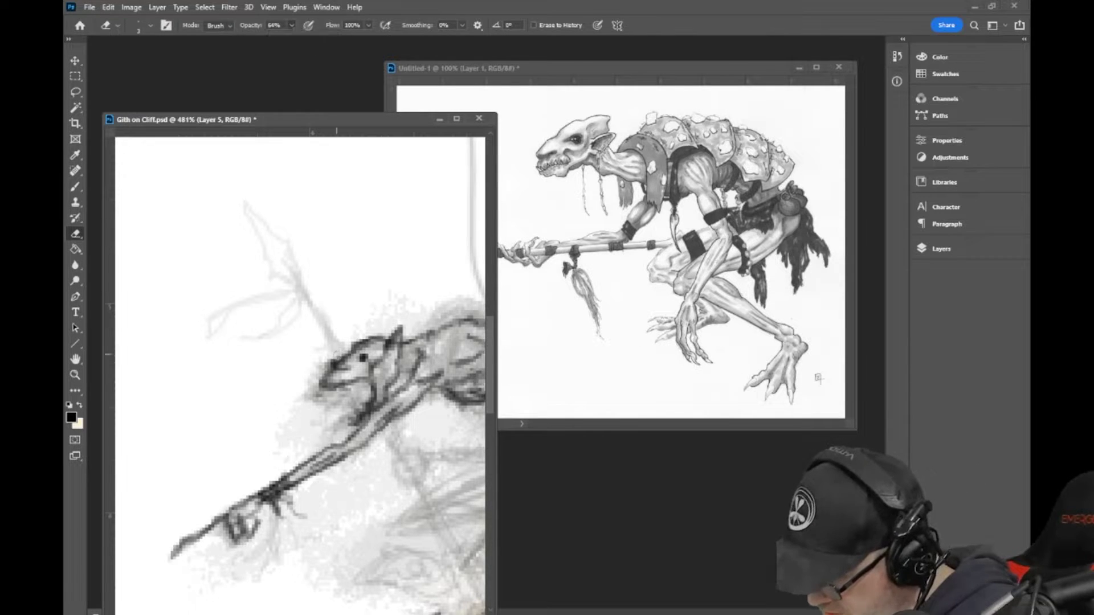
{"action": "left_click_drag", "start_coordinate": [337, 359], "coordinate": [340, 354]}
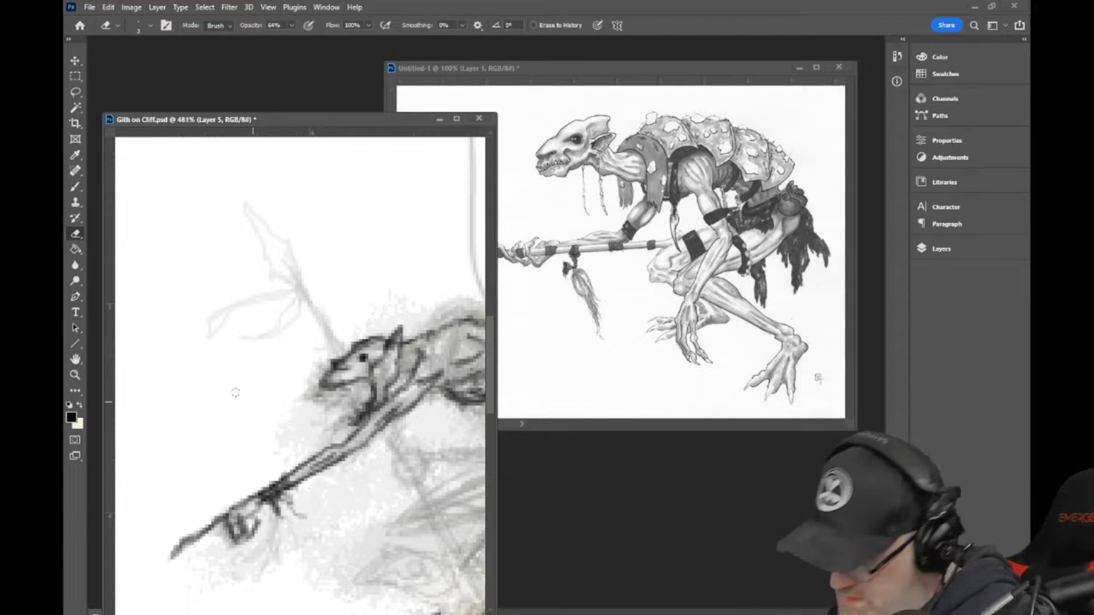
{"action": "scroll", "coordinate": [374, 410], "scroll_direction": "up", "scroll_amount": 3}
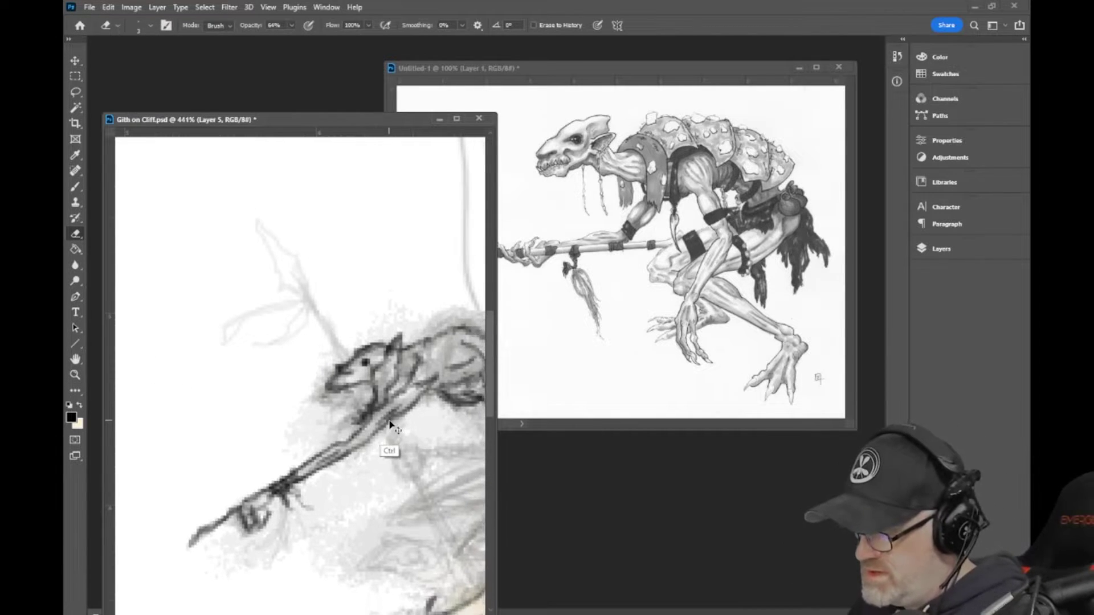
{"action": "scroll", "coordinate": [385, 424], "scroll_direction": "down", "scroll_amount": 5}
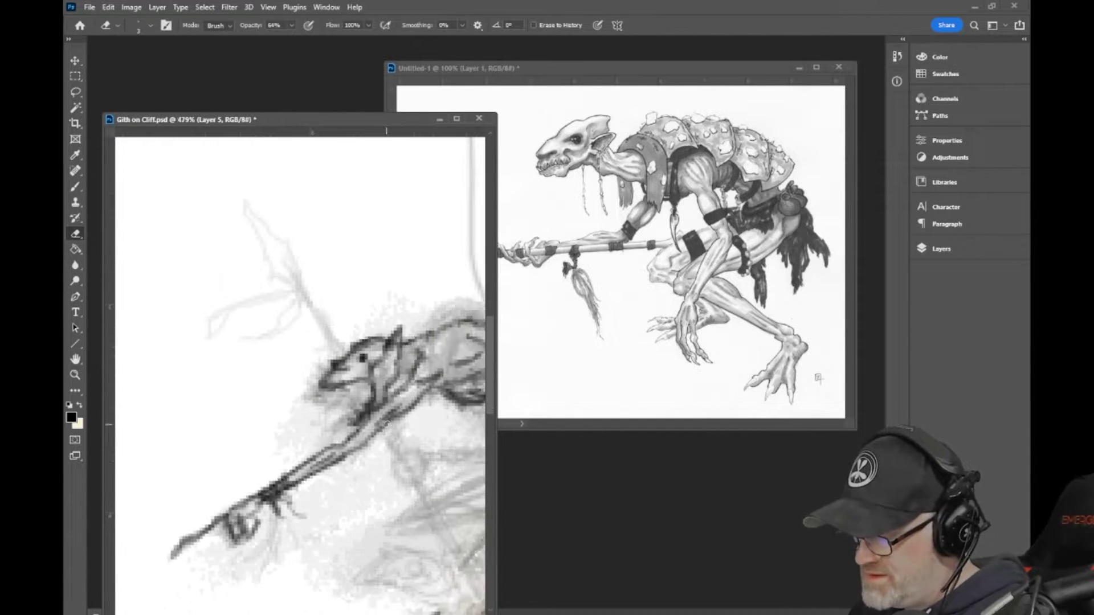
{"action": "scroll", "coordinate": [405, 430], "scroll_direction": "down", "scroll_amount": 3}
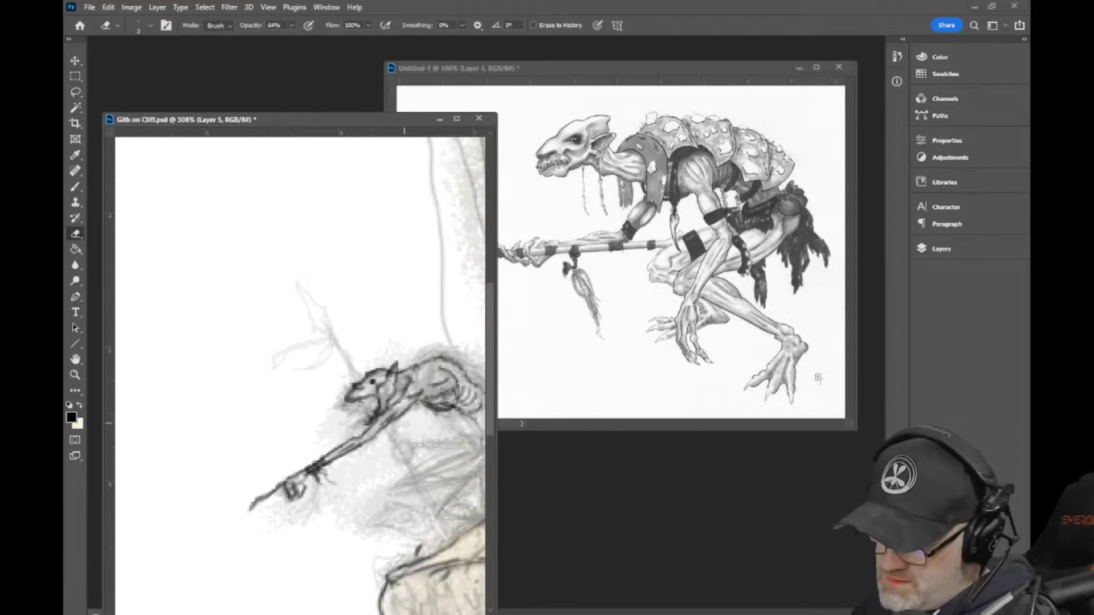
{"action": "scroll", "coordinate": [408, 431], "scroll_direction": "down", "scroll_amount": 3}
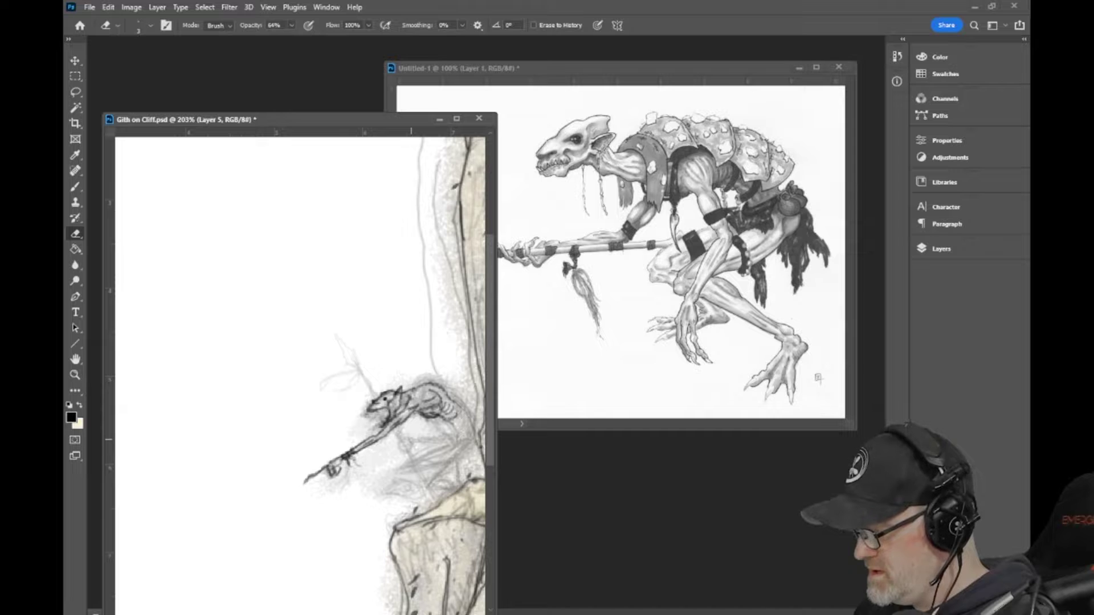
Step: Brush in the lower jaw and chin beneath the snout, just above the outstretched arm
{"action": "scroll", "coordinate": [382, 404], "scroll_direction": "up", "scroll_amount": 1}
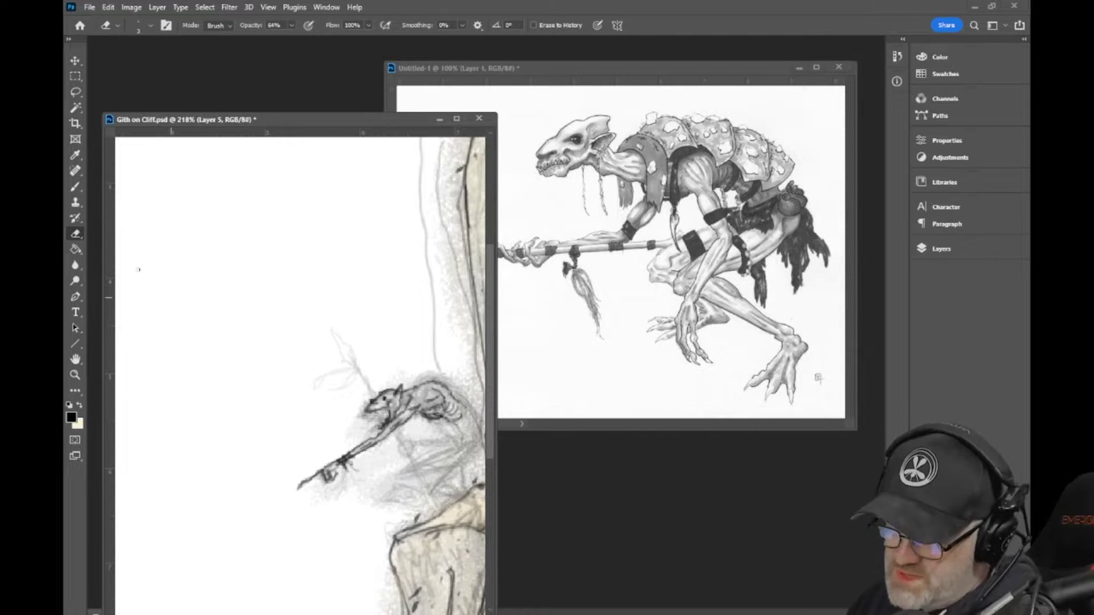
{"action": "left_click", "coordinate": [77, 188]}
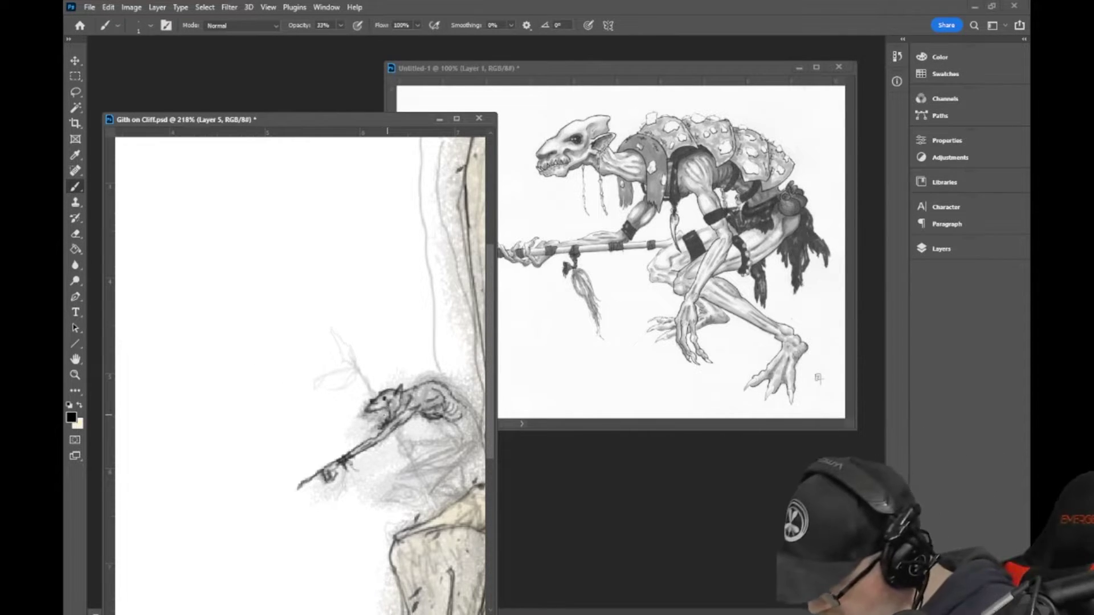
{"action": "mouse_move", "coordinate": [384, 418]}
{"action": "left_mouse_down"}
{"action": "mouse_move", "coordinate": [371, 425]}
{"action": "mouse_move", "coordinate": [389, 414]}
{"action": "left_mouse_up"}
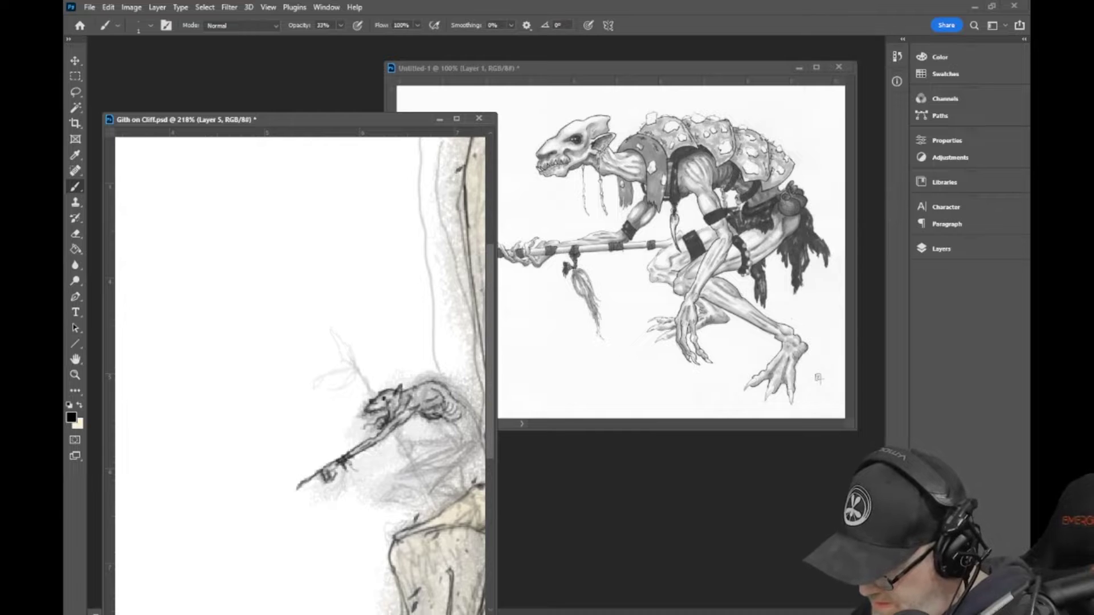
Step: Examine the finished head's eye, ear and jaw up close and how they read at smaller scale against the cliff
{"action": "scroll", "coordinate": [361, 373], "scroll_direction": "right", "scroll_amount": 2}
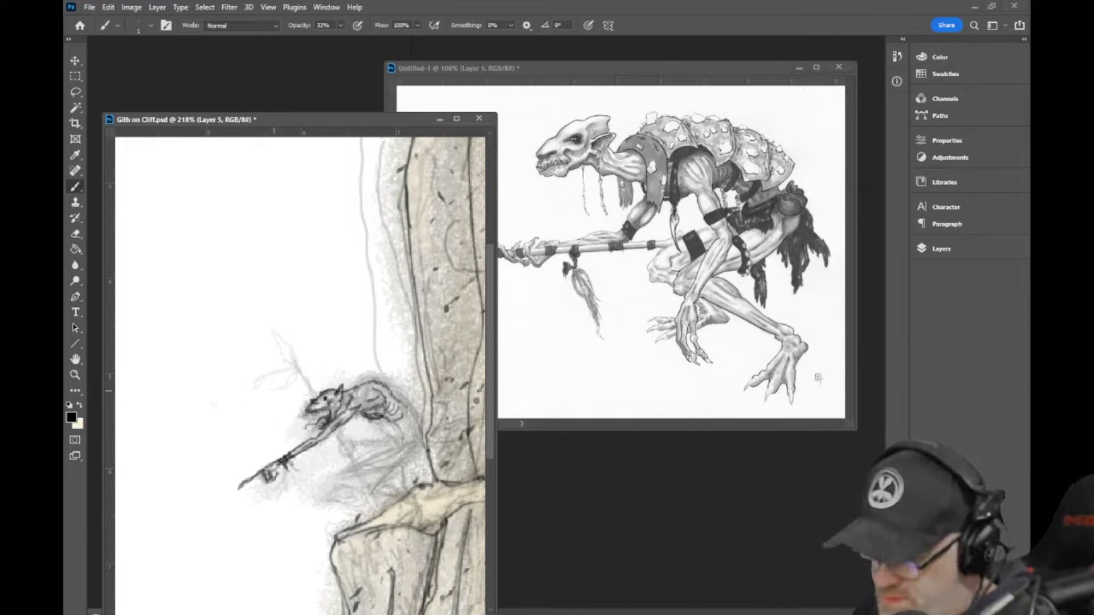
{"action": "left_click", "coordinate": [75, 375]}
{"action": "left_click", "coordinate": [342, 392]}
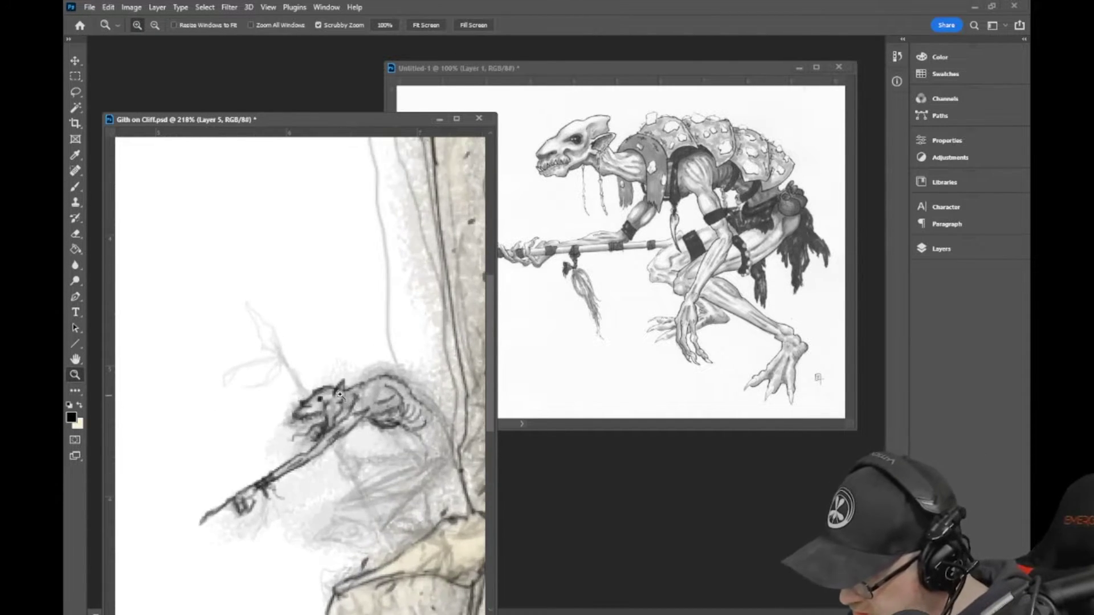
{"action": "left_click", "coordinate": [342, 392]}
{"action": "left_click", "coordinate": [342, 393]}
{"action": "left_click", "coordinate": [342, 392]}
{"action": "left_click", "coordinate": [342, 393]}
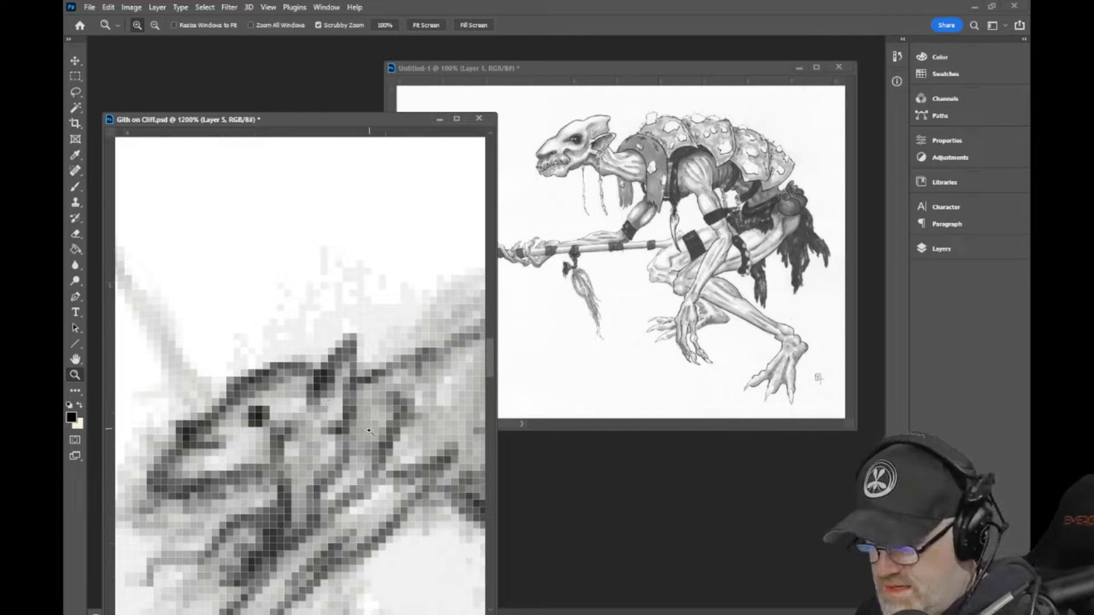
{"action": "left_click", "coordinate": [76, 187]}
{"action": "left_click_drag", "start_coordinate": [360, 424], "coordinate": [363, 424]}
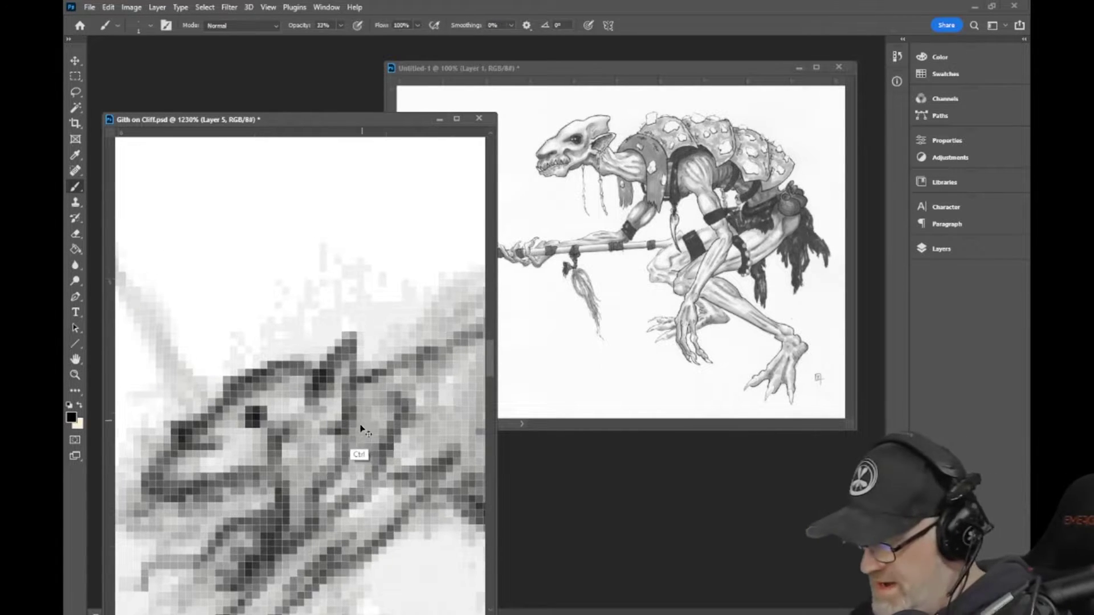
{"action": "scroll", "coordinate": [361, 430], "scroll_direction": "down", "scroll_amount": 1}
{"action": "scroll", "coordinate": [361, 433], "scroll_direction": "up", "scroll_amount": 1}
{"action": "scroll", "coordinate": [362, 437], "scroll_direction": "down", "scroll_amount": 2}
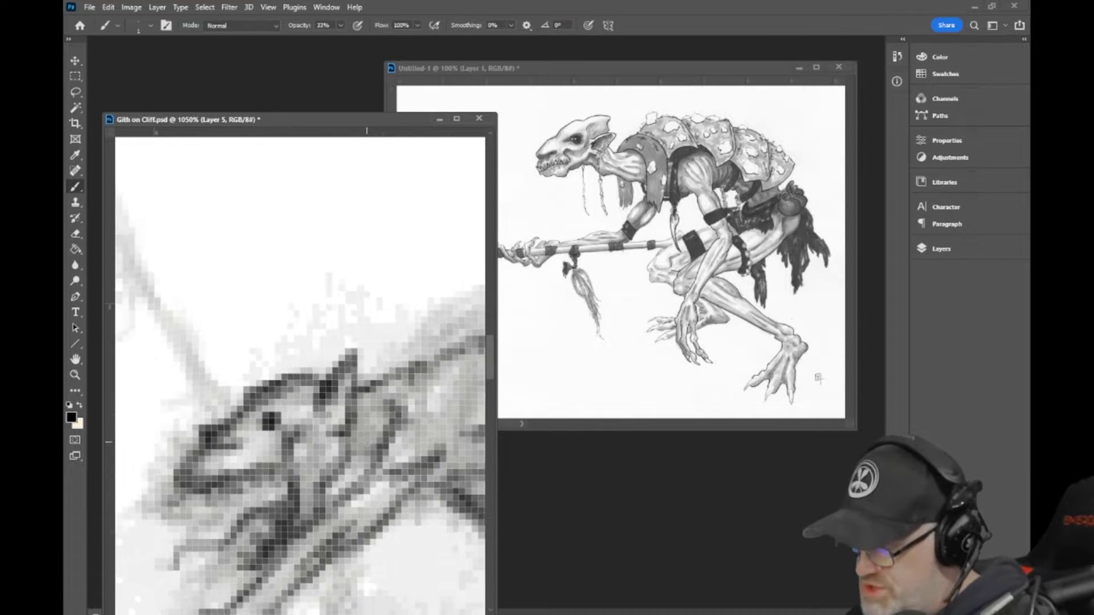
{"action": "scroll", "coordinate": [367, 441], "scroll_direction": "down", "scroll_amount": 4}
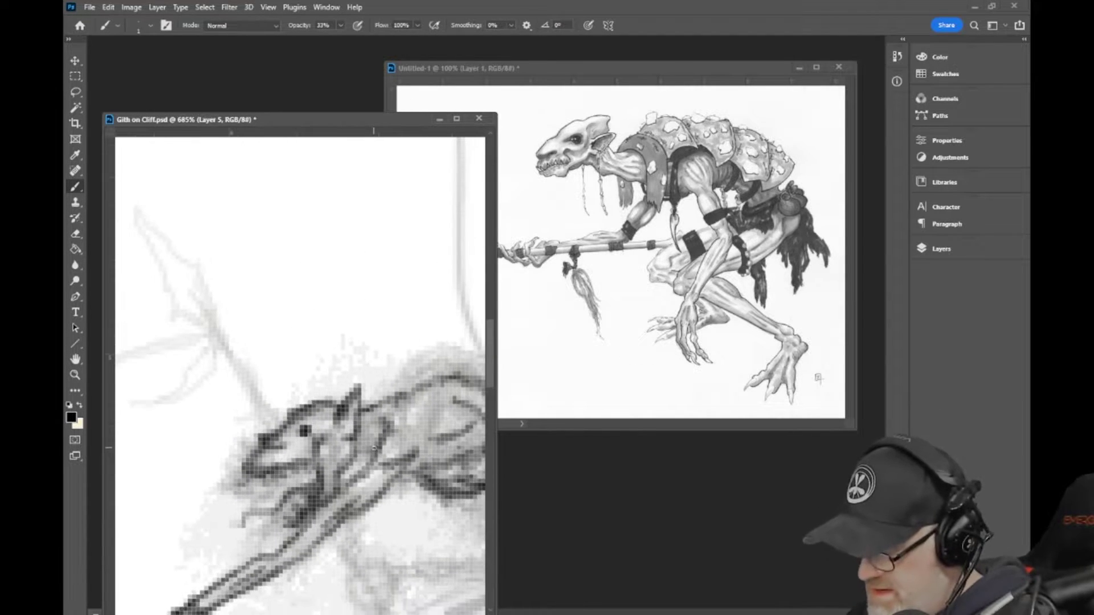
{"action": "scroll", "coordinate": [374, 448], "scroll_direction": "down", "scroll_amount": 3}
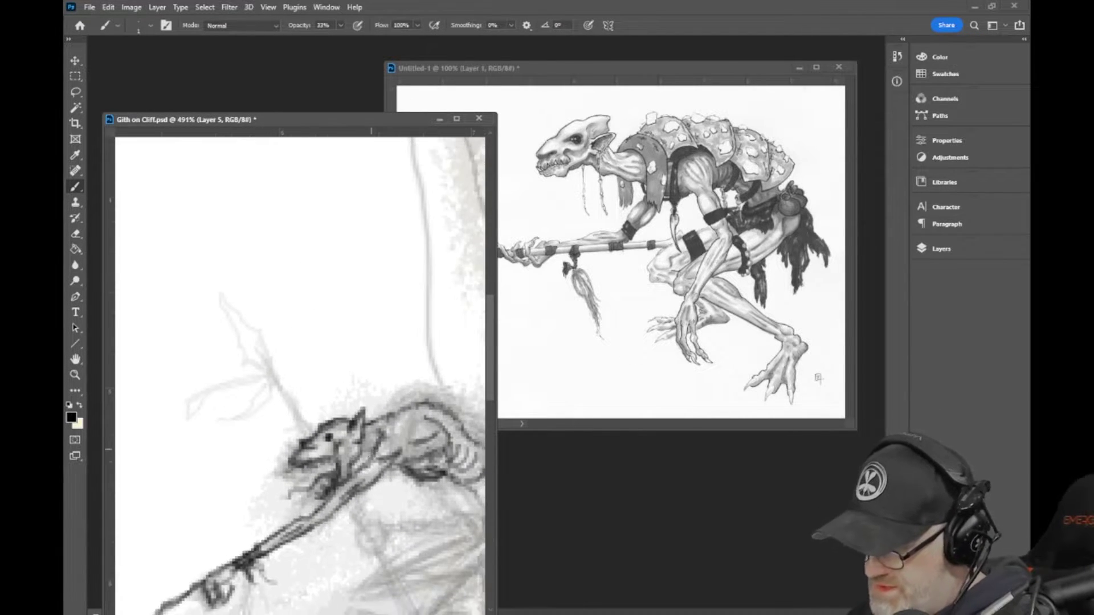
{"action": "scroll", "coordinate": [394, 468], "scroll_direction": "down", "scroll_amount": 4}
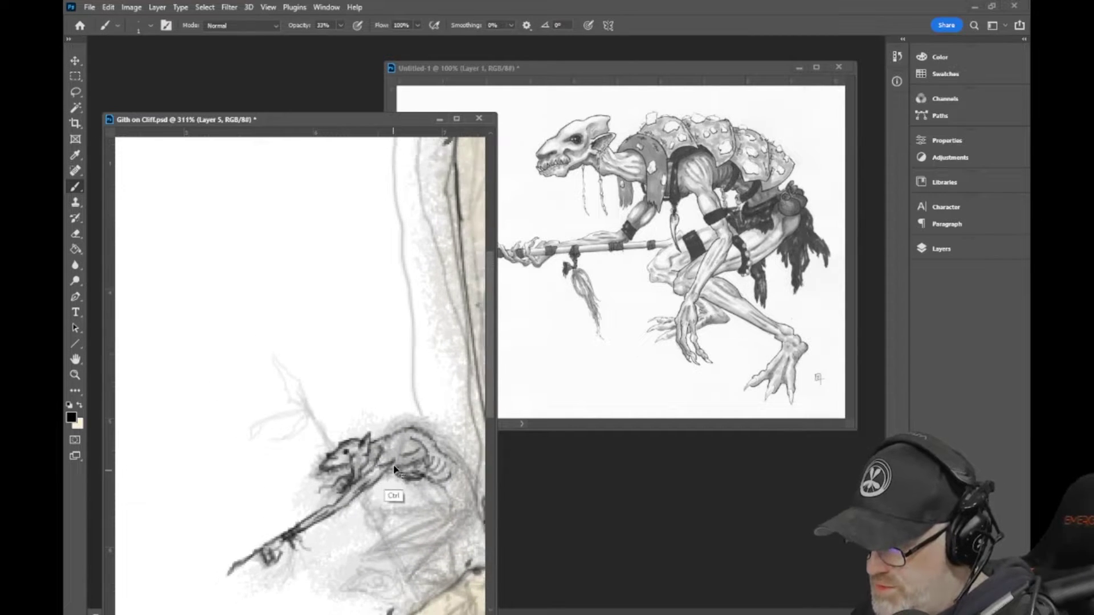
{"action": "scroll", "coordinate": [395, 468], "scroll_direction": "down", "scroll_amount": 3}
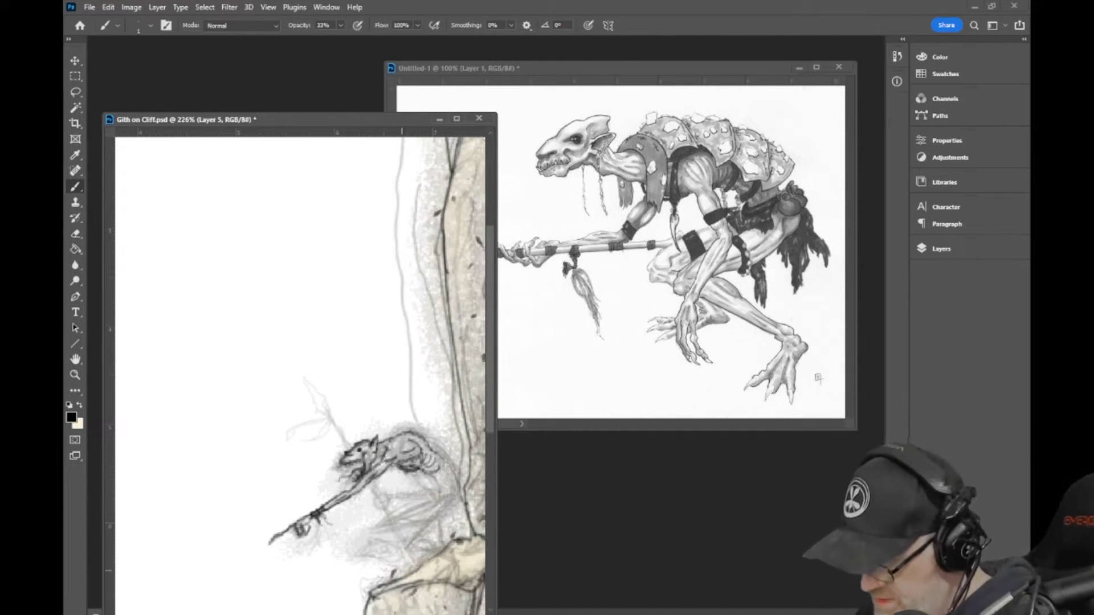
Step: Contour the arched back and flank down to the hip, and draw the bent hind leg down to the cliff ledge
{"action": "scroll", "coordinate": [376, 376], "scroll_direction": "down", "scroll_amount": 3}
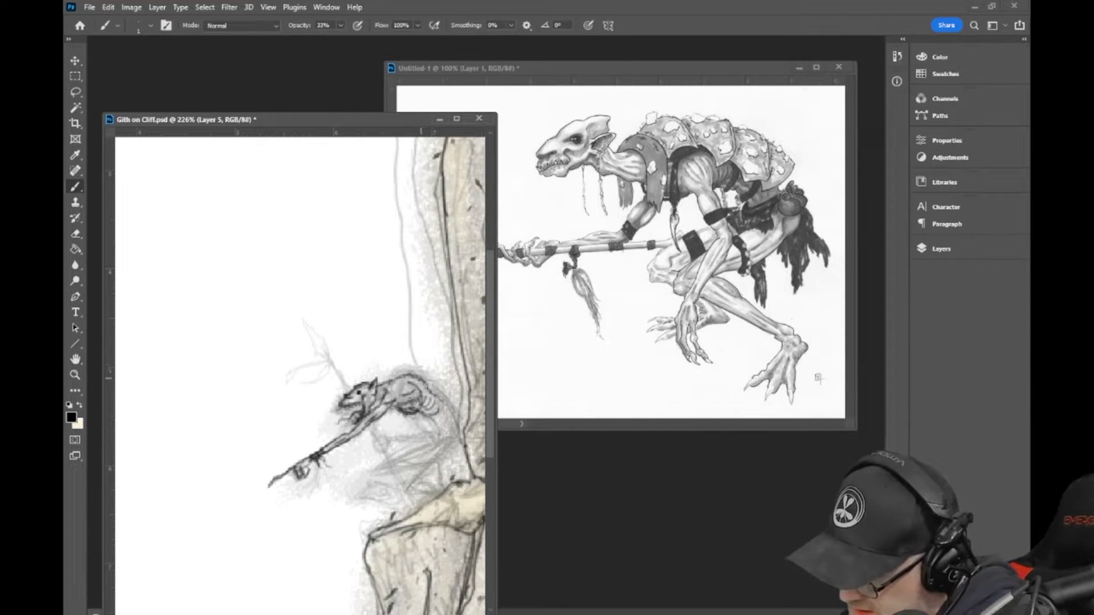
{"action": "left_click_drag", "start_coordinate": [423, 380], "coordinate": [449, 407]}
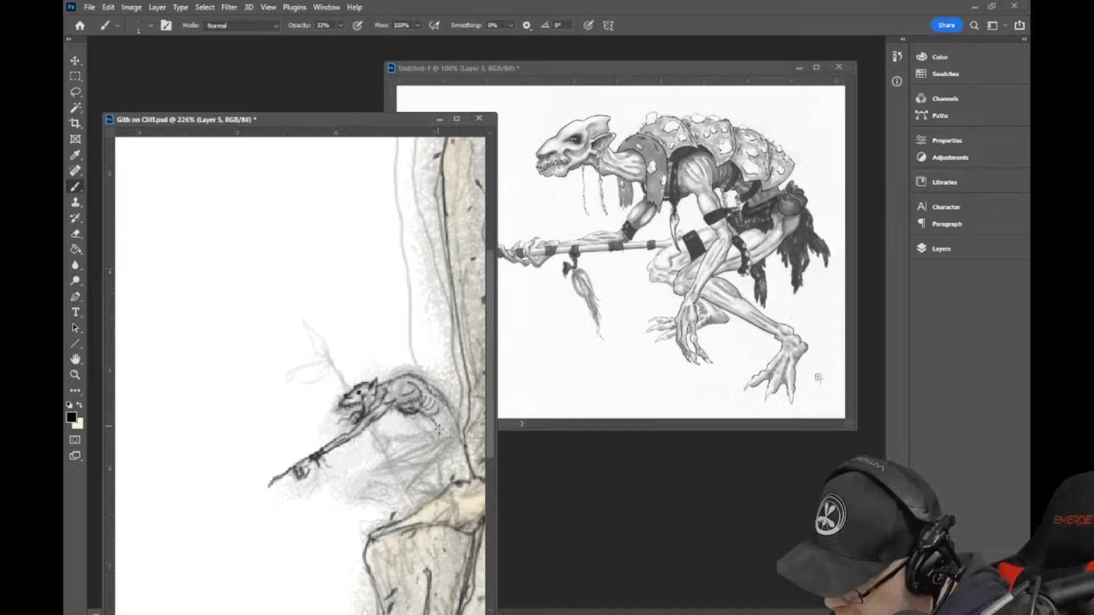
{"action": "left_click_drag", "start_coordinate": [439, 420], "coordinate": [457, 422]}
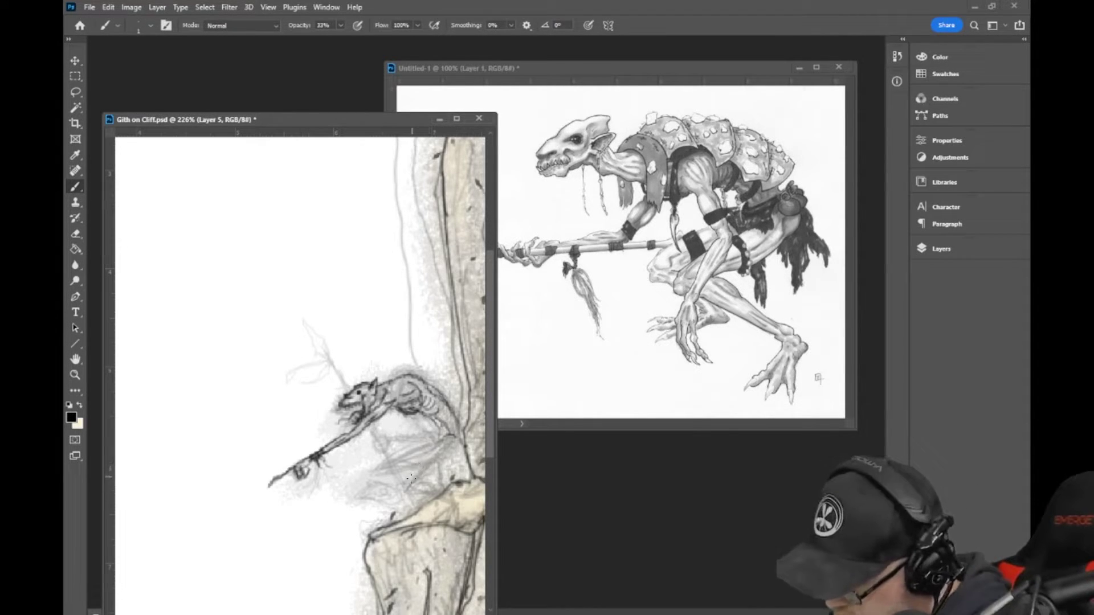
{"action": "left_click_drag", "start_coordinate": [410, 484], "coordinate": [441, 440]}
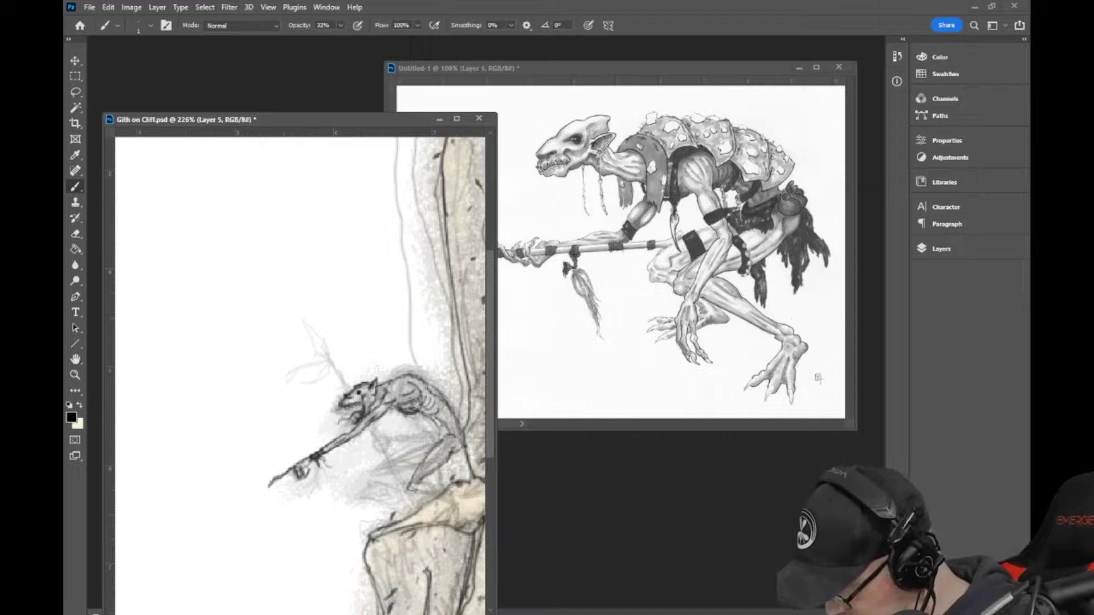
{"action": "scroll", "coordinate": [300, 376], "scroll_direction": "right", "scroll_amount": 2}
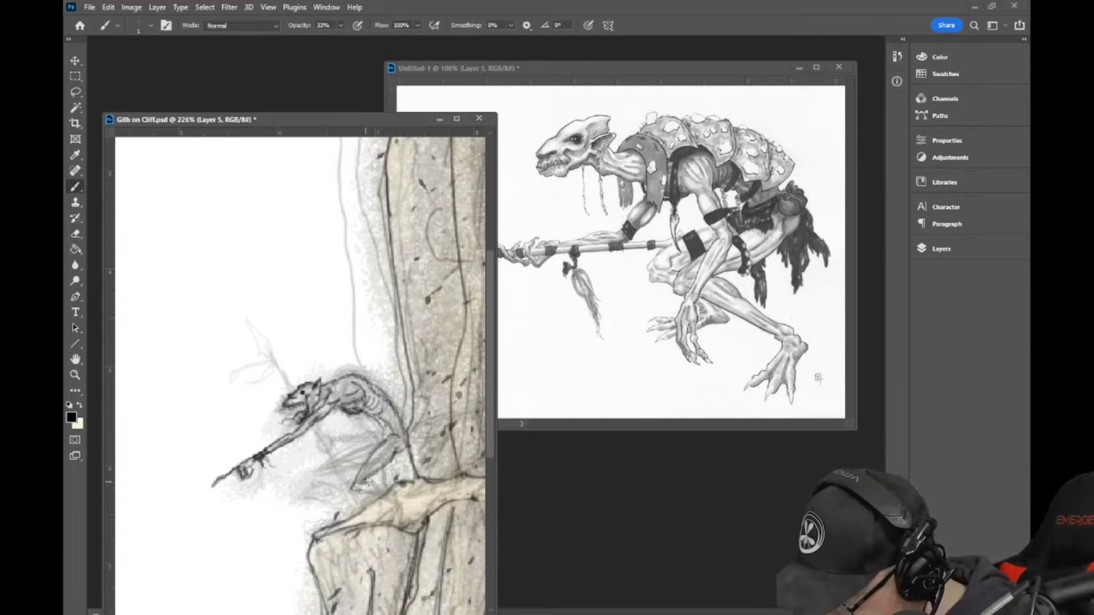
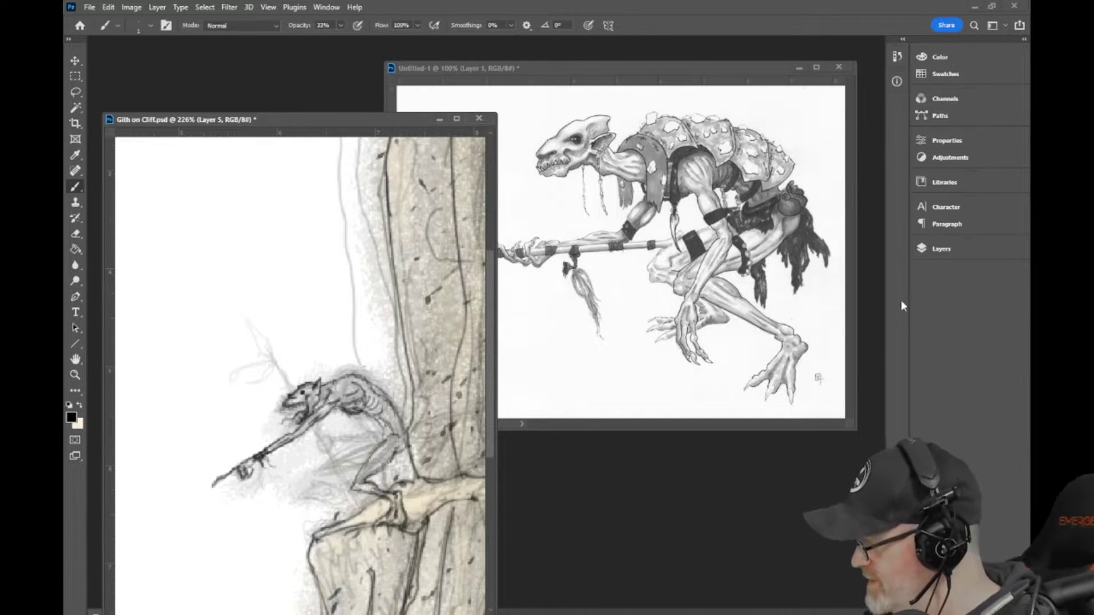
Step: On the shading layer, erase the cliff tone over the clawed foot gripping the ledge
{"action": "left_click", "coordinate": [933, 251]}
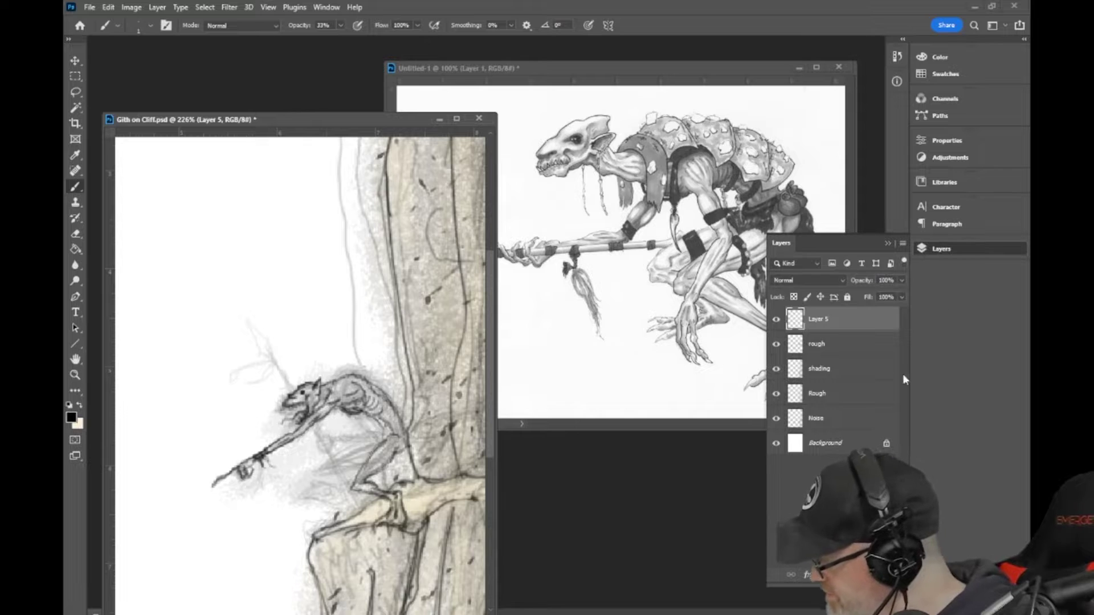
{"action": "left_click", "coordinate": [776, 369]}
{"action": "left_click", "coordinate": [776, 369]}
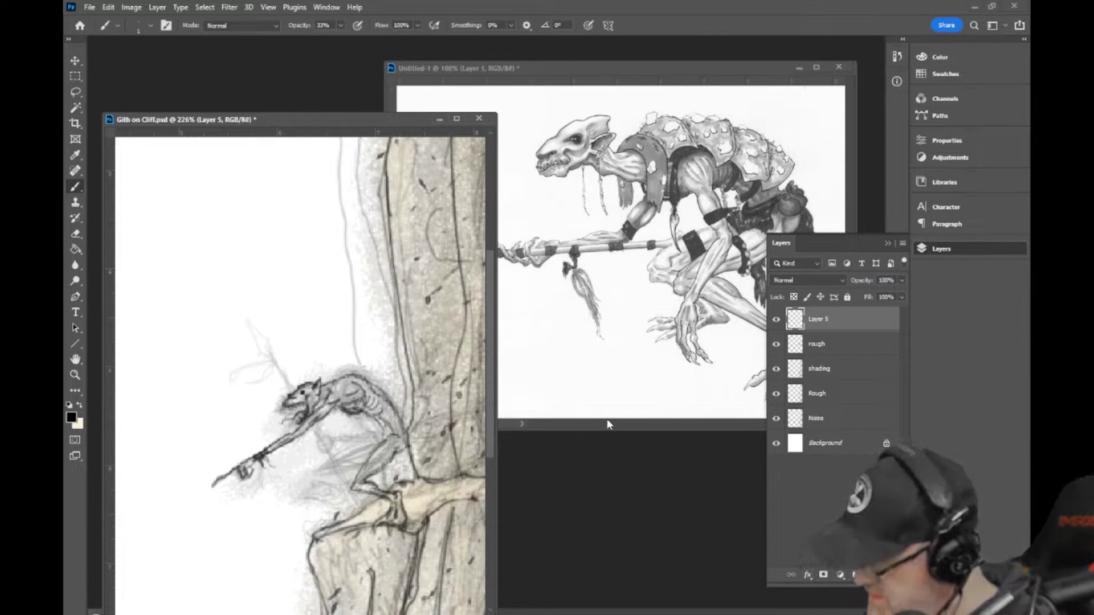
{"action": "left_click", "coordinate": [829, 371]}
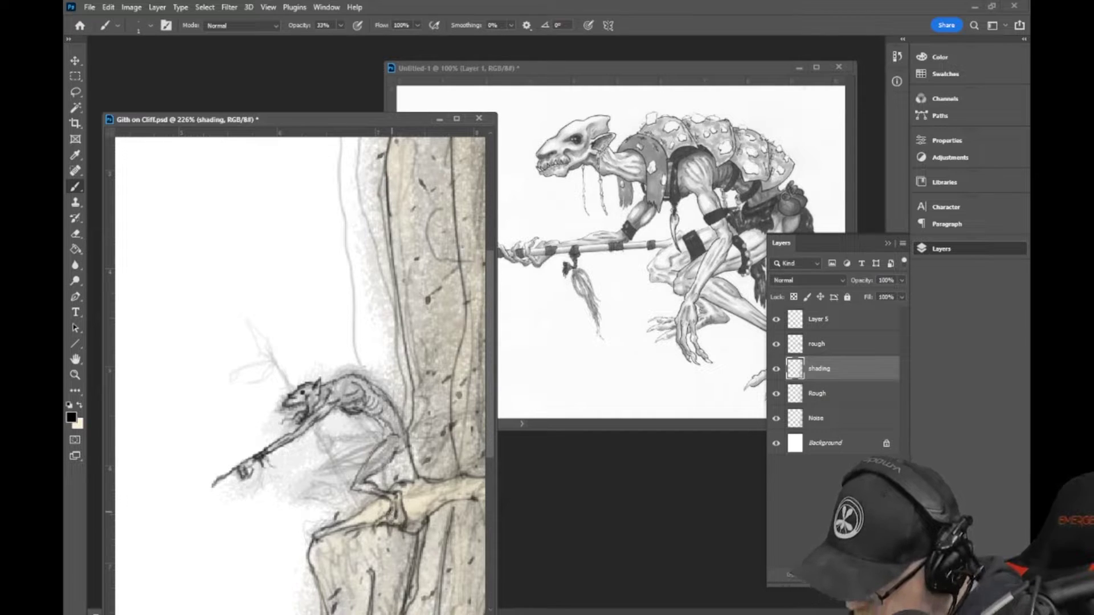
{"action": "key", "text": "e"}
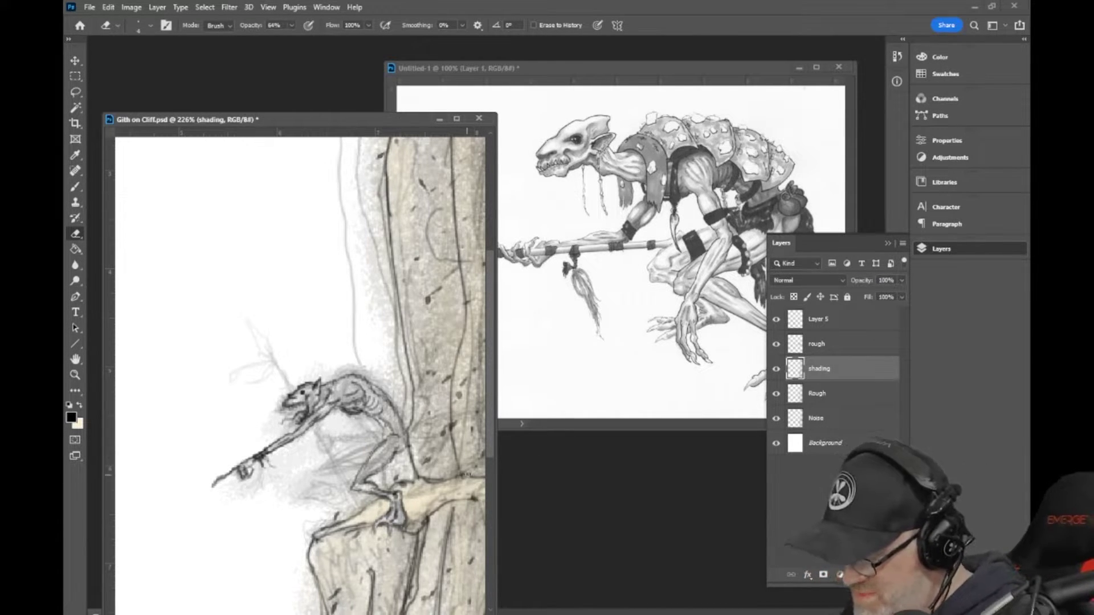
Step: On Layer 5, brush in the other bent leg and foot, plus the spear's lower shaft running down to the ledge
{"action": "left_click", "coordinate": [821, 321]}
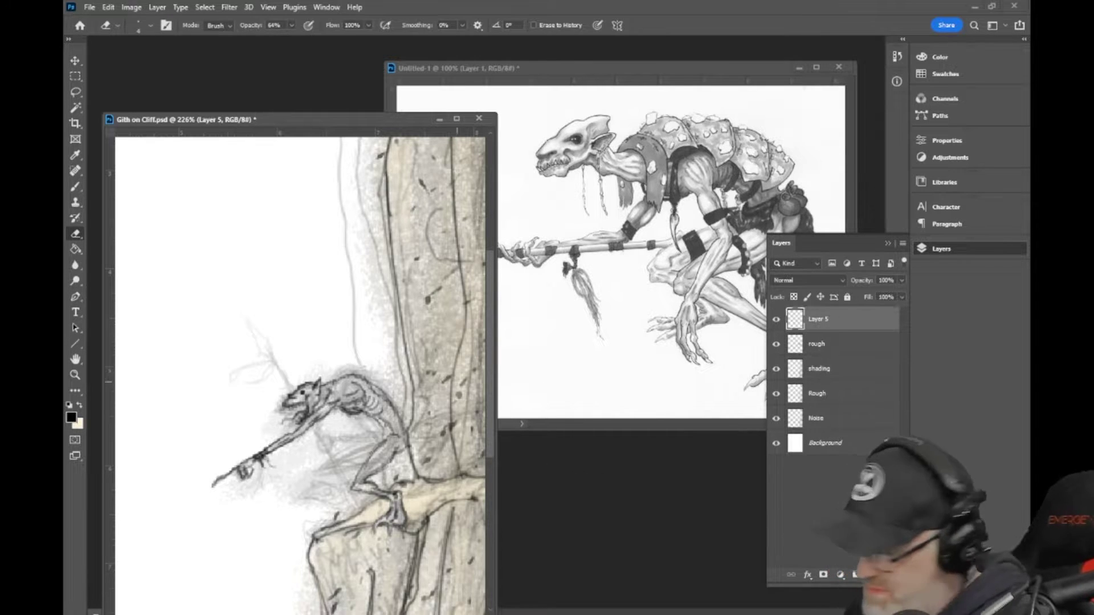
{"action": "left_click", "coordinate": [74, 186]}
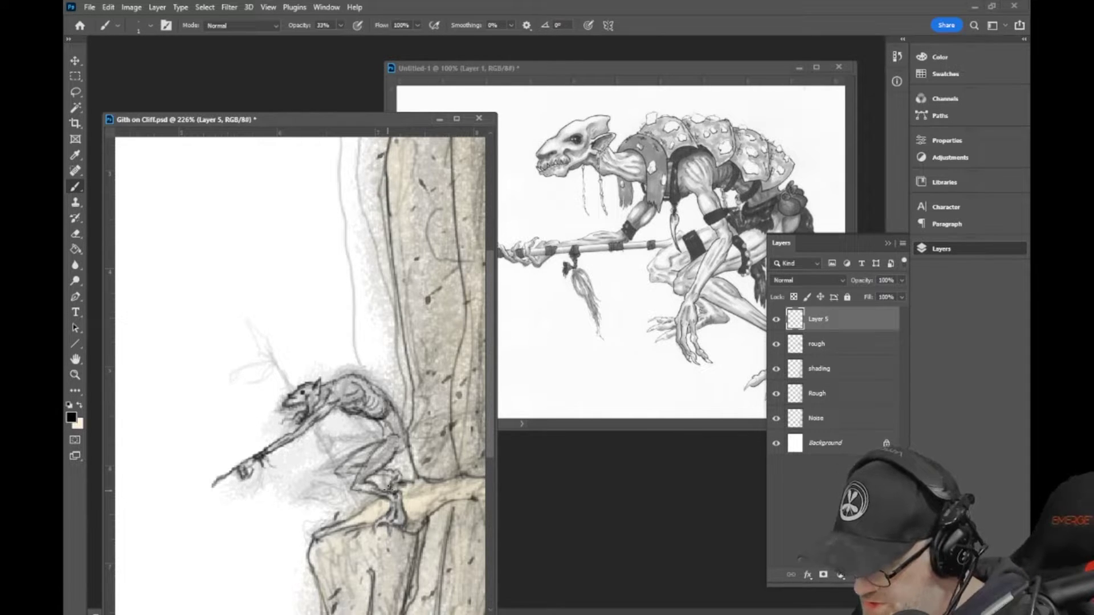
{"action": "left_click_drag", "start_coordinate": [376, 497], "coordinate": [400, 483]}
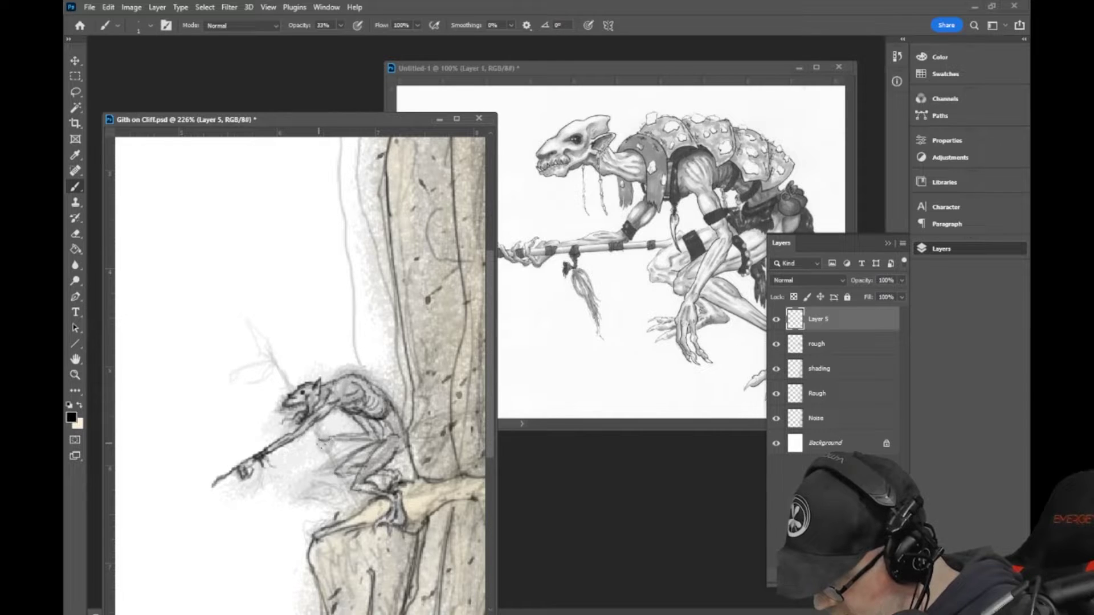
{"action": "mouse_move", "coordinate": [323, 443]}
{"action": "left_mouse_down"}
{"action": "mouse_move", "coordinate": [331, 451]}
{"action": "mouse_move", "coordinate": [326, 441]}
{"action": "left_mouse_up"}
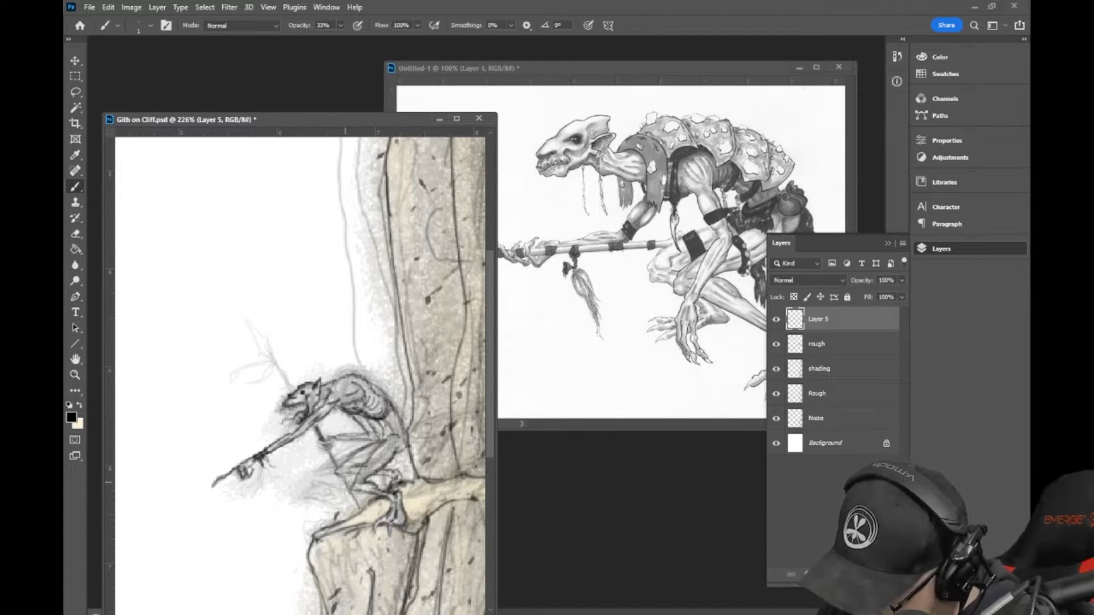
{"action": "left_click_drag", "start_coordinate": [348, 489], "coordinate": [360, 509]}
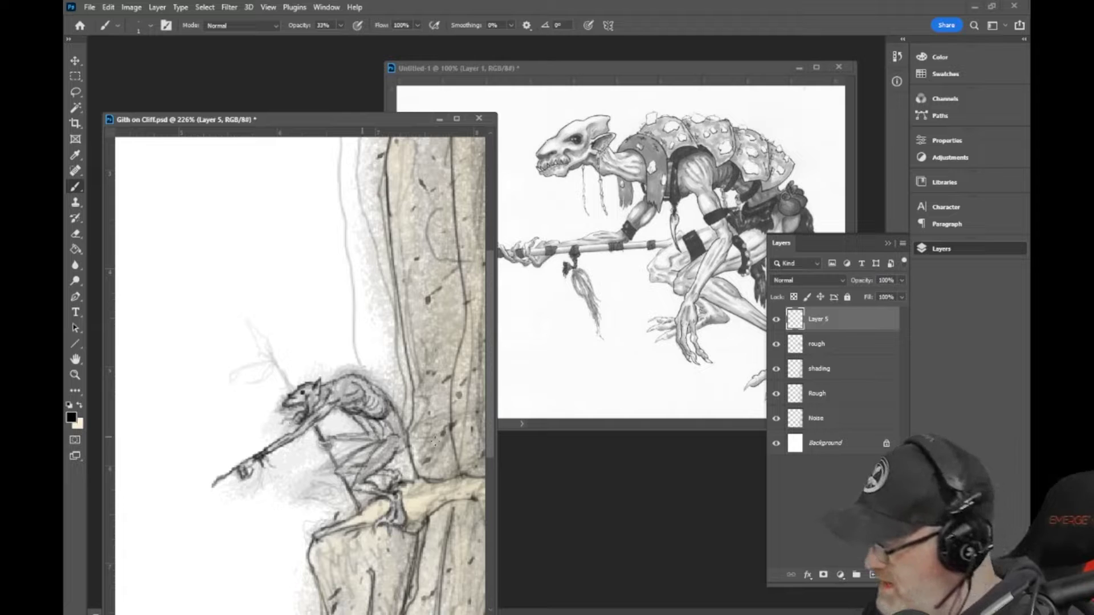
Step: Sketch a horizontal arrow in the empty sky pointing at the creature's face and check it against the whole cliff
{"action": "left_click_drag", "start_coordinate": [160, 403], "coordinate": [261, 410]}
{"action": "mouse_move", "coordinate": [236, 399]}
{"action": "left_mouse_down"}
{"action": "mouse_move", "coordinate": [260, 410]}
{"action": "mouse_move", "coordinate": [231, 427]}
{"action": "left_mouse_up"}
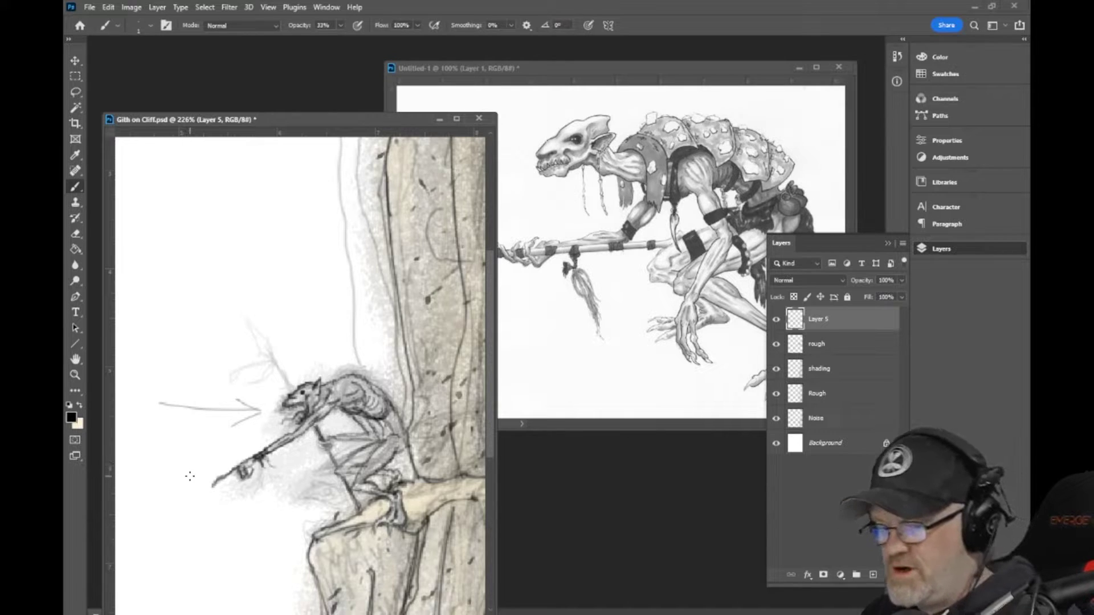
{"action": "scroll", "coordinate": [190, 476], "scroll_direction": "down", "scroll_amount": 3}
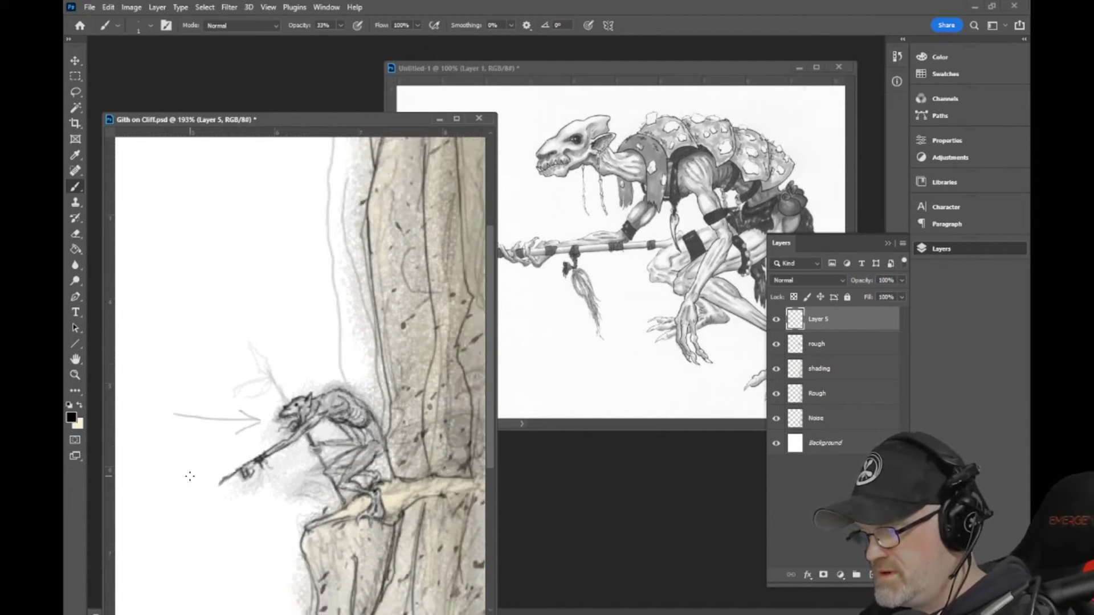
{"action": "scroll", "coordinate": [189, 476], "scroll_direction": "down", "scroll_amount": 4}
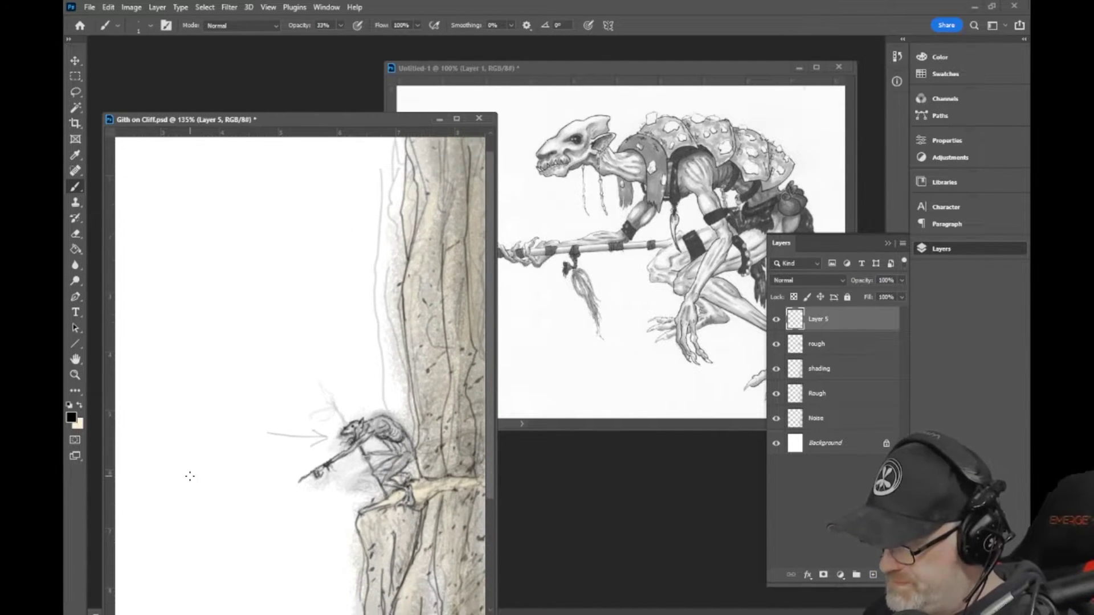
{"action": "scroll", "coordinate": [190, 476], "scroll_direction": "down", "scroll_amount": 4}
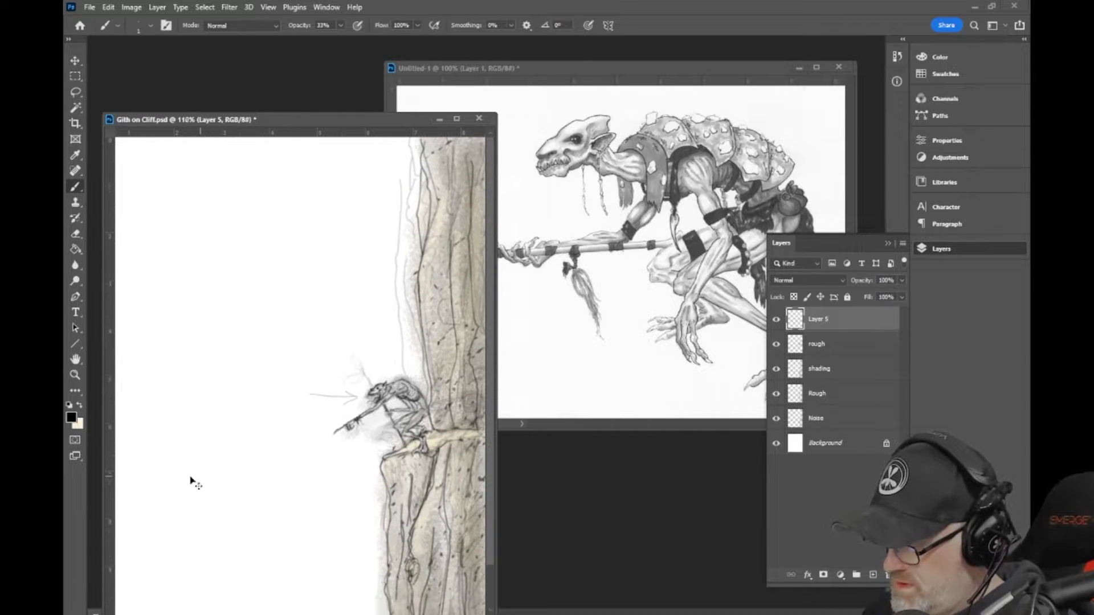
{"action": "scroll", "coordinate": [189, 477], "scroll_direction": "down", "scroll_amount": 2}
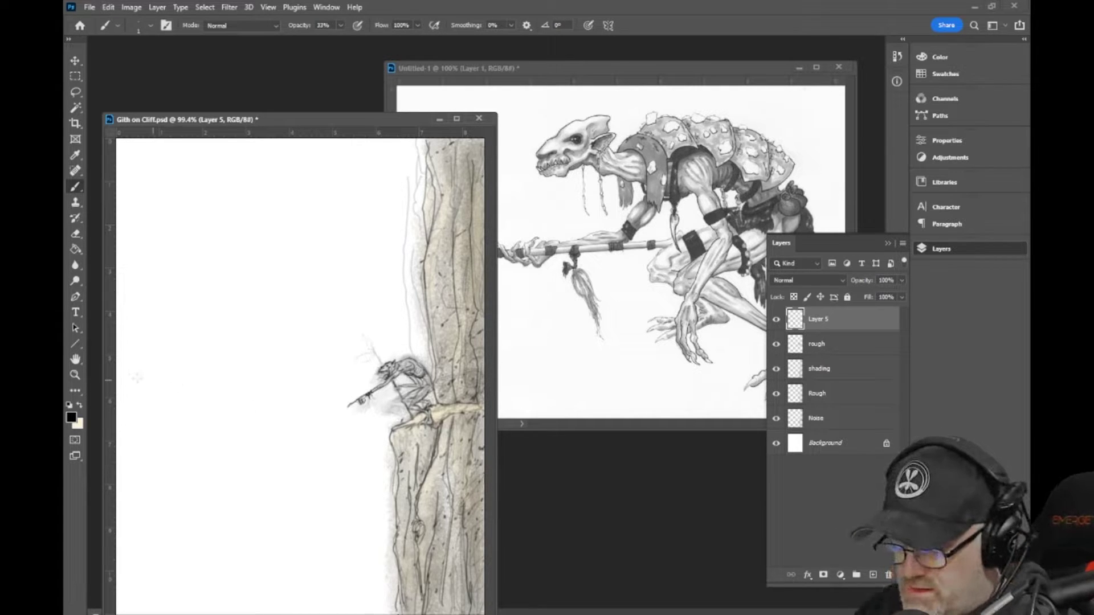
Step: Draw the upper spear shaft rising diagonally from behind the creature's head
{"action": "scroll", "coordinate": [411, 446], "scroll_direction": "up", "scroll_amount": 4}
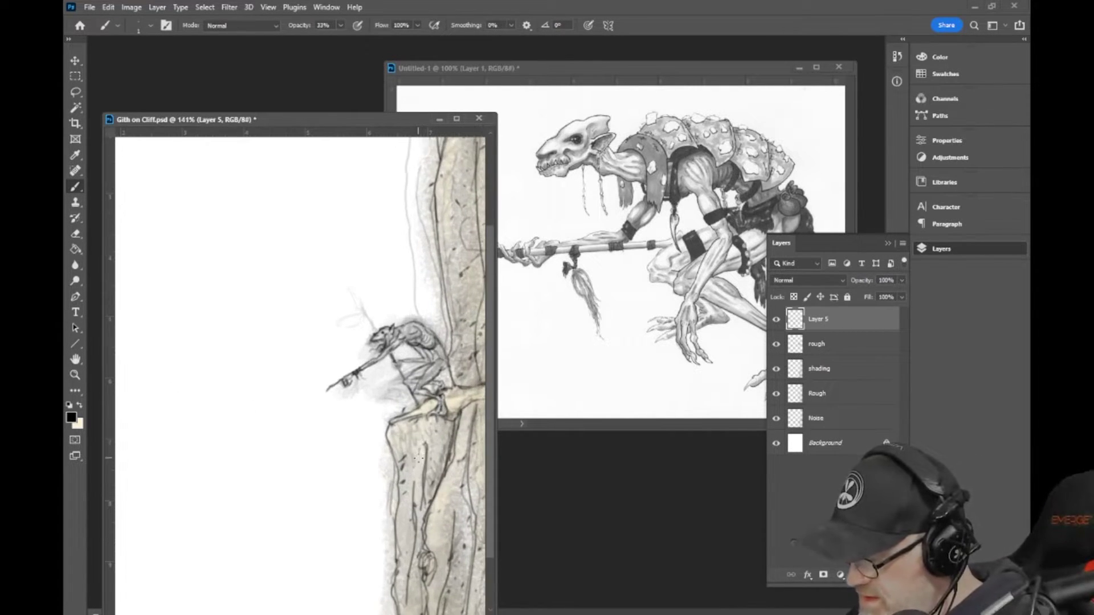
{"action": "scroll", "coordinate": [419, 458], "scroll_direction": "up", "scroll_amount": 4}
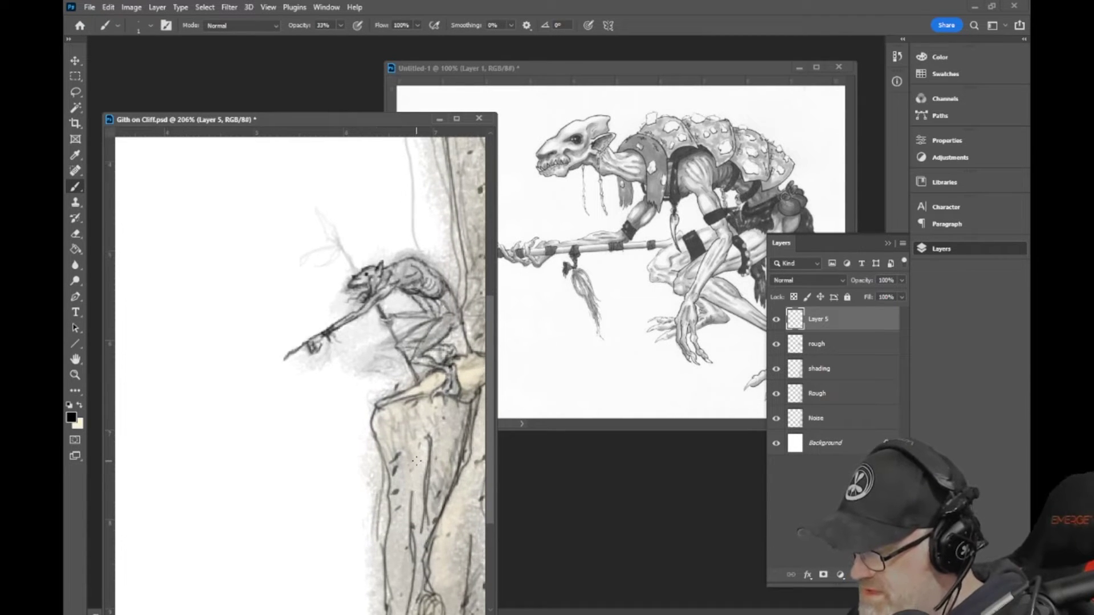
{"action": "scroll", "coordinate": [417, 460], "scroll_direction": "up", "scroll_amount": 1}
{"action": "left_click_drag", "start_coordinate": [489, 336], "coordinate": [489, 290]}
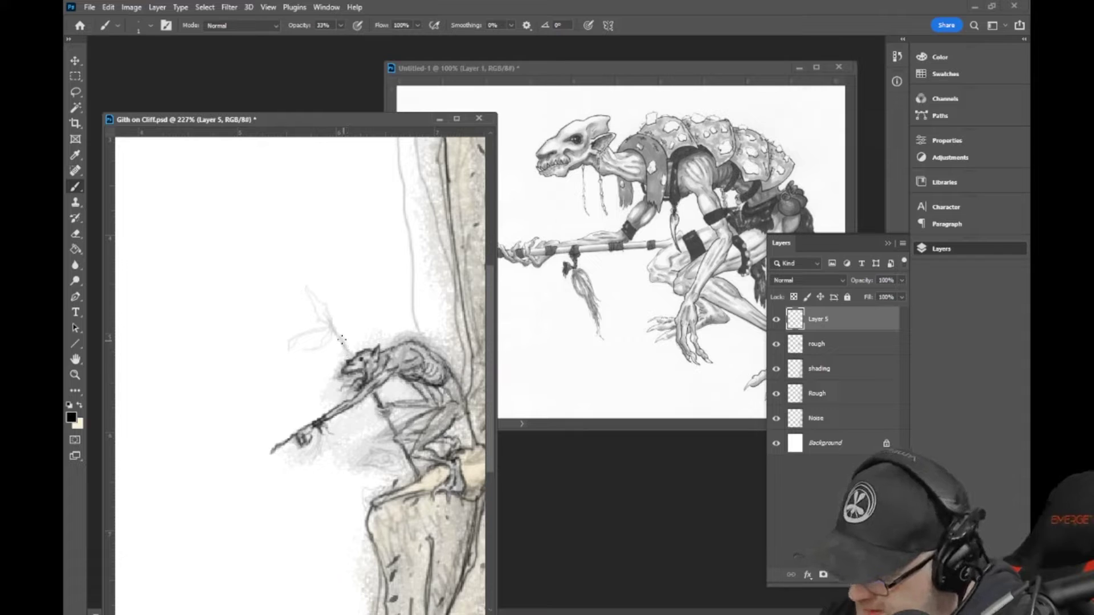
{"action": "mouse_move", "coordinate": [340, 342]}
{"action": "left_mouse_down"}
{"action": "mouse_move", "coordinate": [332, 327]}
{"action": "mouse_move", "coordinate": [347, 348]}
{"action": "mouse_move", "coordinate": [332, 324]}
{"action": "mouse_move", "coordinate": [351, 352]}
{"action": "left_mouse_up"}
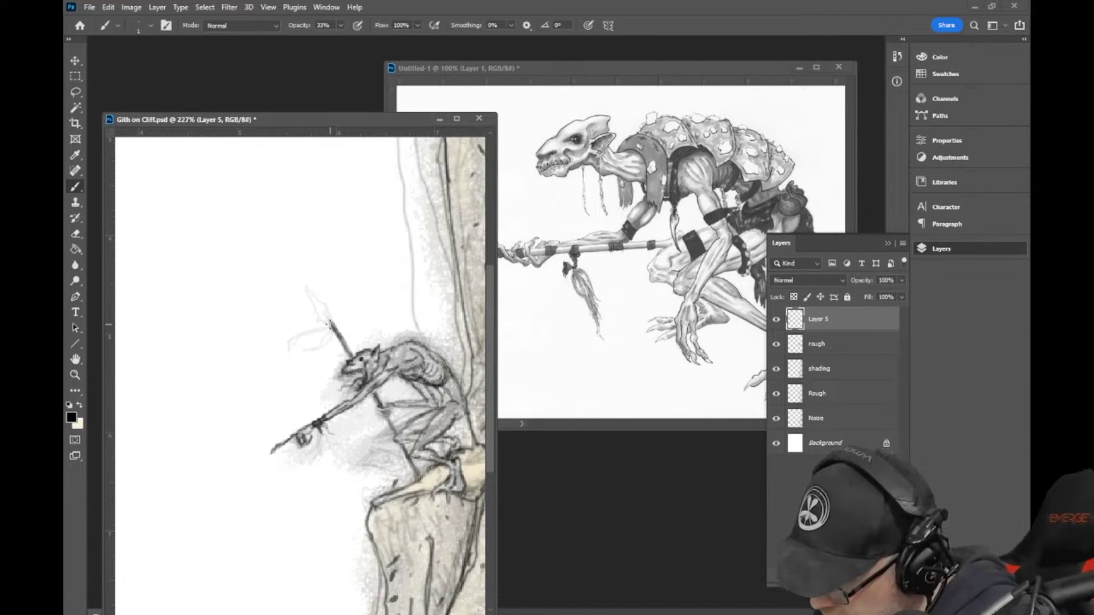
Step: Outline the jagged spearhead on the shaft's upper end at 40% brush opacity and shade it at 18%
{"action": "left_click", "coordinate": [341, 27]}
{"action": "left_click_drag", "start_coordinate": [343, 38], "coordinate": [347, 41]}
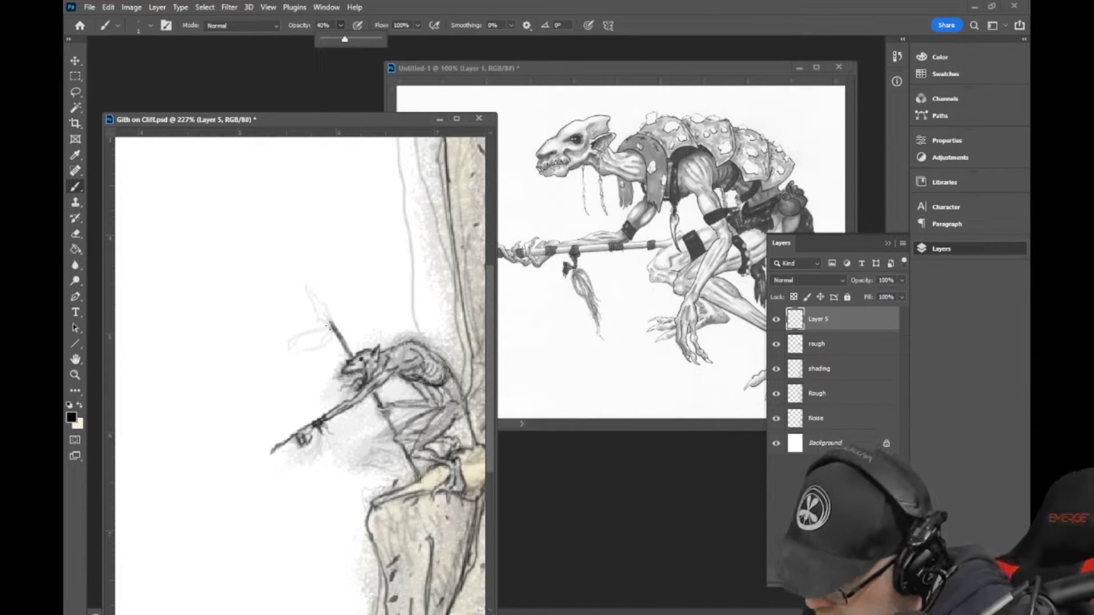
{"action": "left_click", "coordinate": [329, 327]}
{"action": "mouse_move", "coordinate": [329, 326]}
{"action": "left_mouse_down"}
{"action": "mouse_move", "coordinate": [302, 283]}
{"action": "mouse_move", "coordinate": [334, 327]}
{"action": "left_mouse_up"}
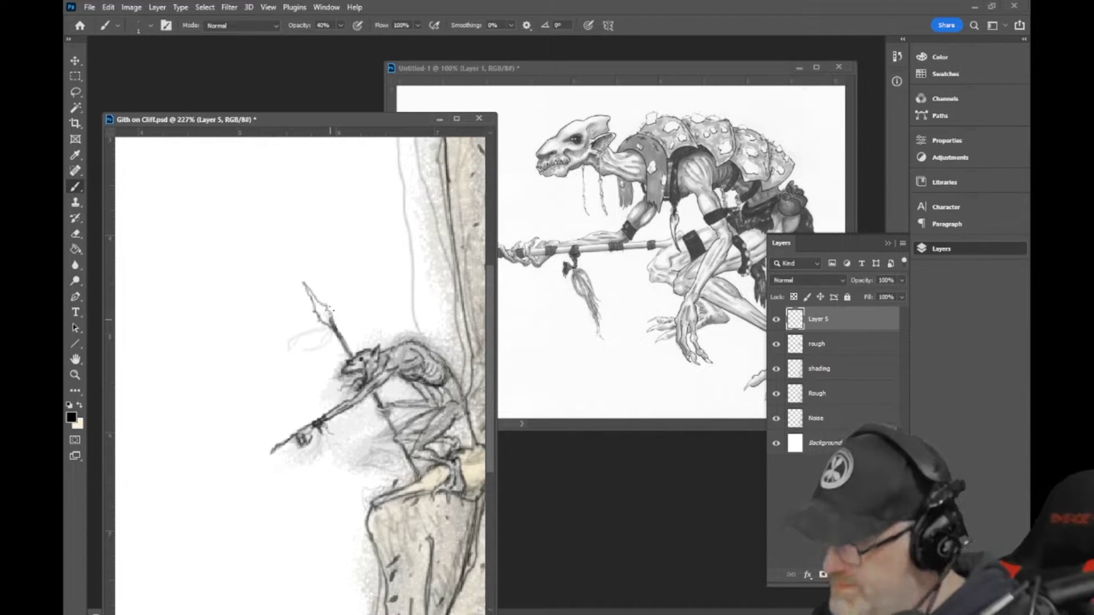
{"action": "left_click", "coordinate": [340, 25]}
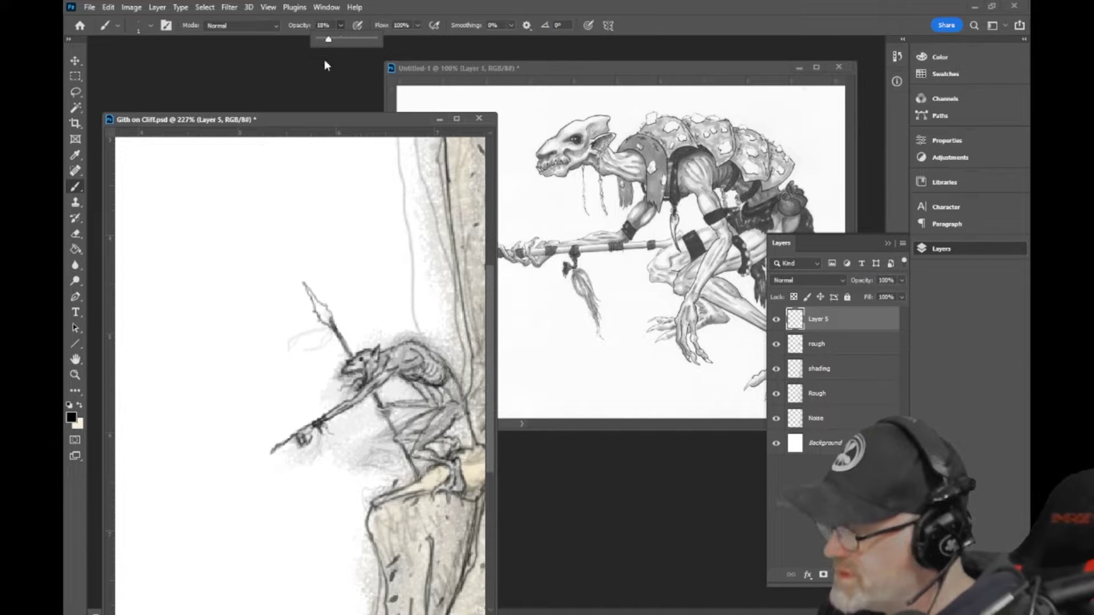
{"action": "left_click", "coordinate": [323, 313]}
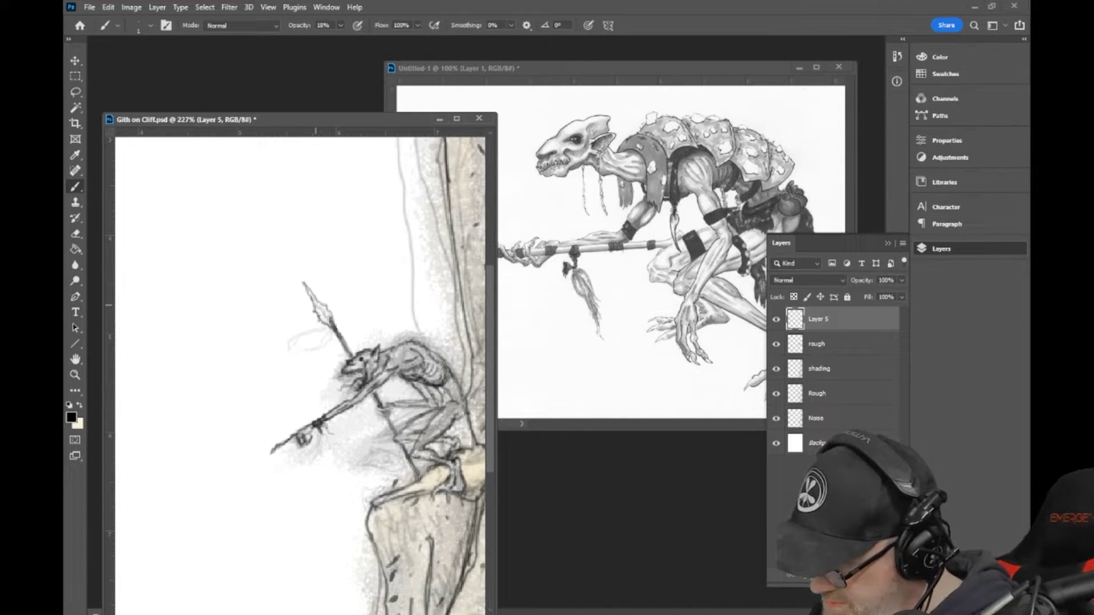
{"action": "mouse_move", "coordinate": [328, 320]}
{"action": "left_mouse_down"}
{"action": "mouse_move", "coordinate": [323, 310]}
{"action": "mouse_move", "coordinate": [326, 333]}
{"action": "left_mouse_up"}
Step: Draw two wavy ribbons streaming from the base of the spearhead at 33% brush opacity
{"action": "left_click_drag", "start_coordinate": [340, 28], "coordinate": [347, 37]}
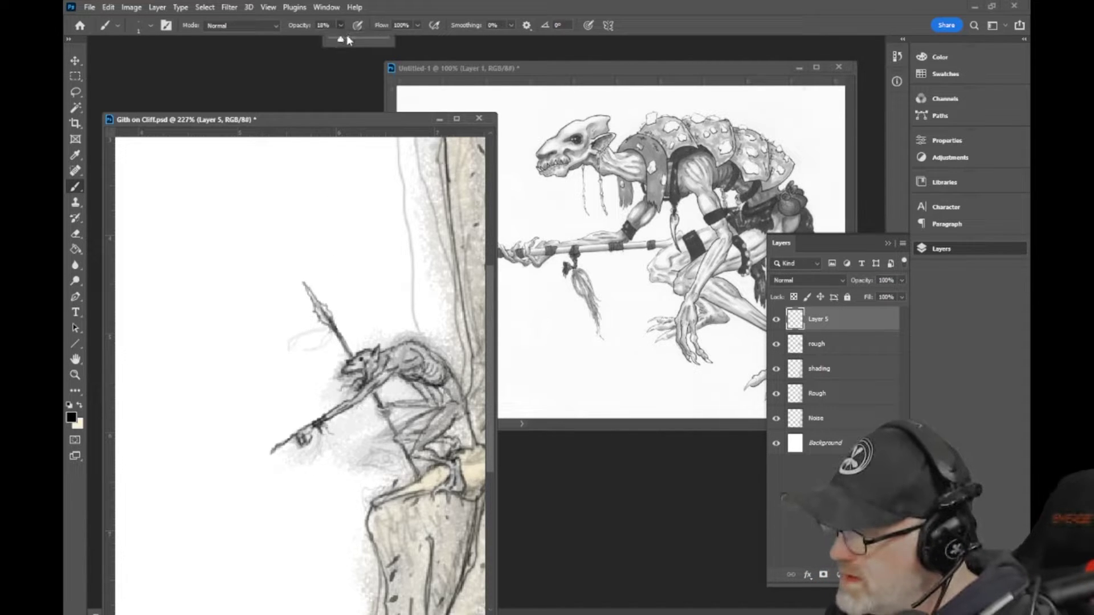
{"action": "mouse_move", "coordinate": [333, 329]}
{"action": "left_mouse_down"}
{"action": "mouse_move", "coordinate": [295, 356]}
{"action": "mouse_move", "coordinate": [275, 387]}
{"action": "mouse_move", "coordinate": [326, 331]}
{"action": "mouse_move", "coordinate": [291, 373]}
{"action": "left_mouse_up"}
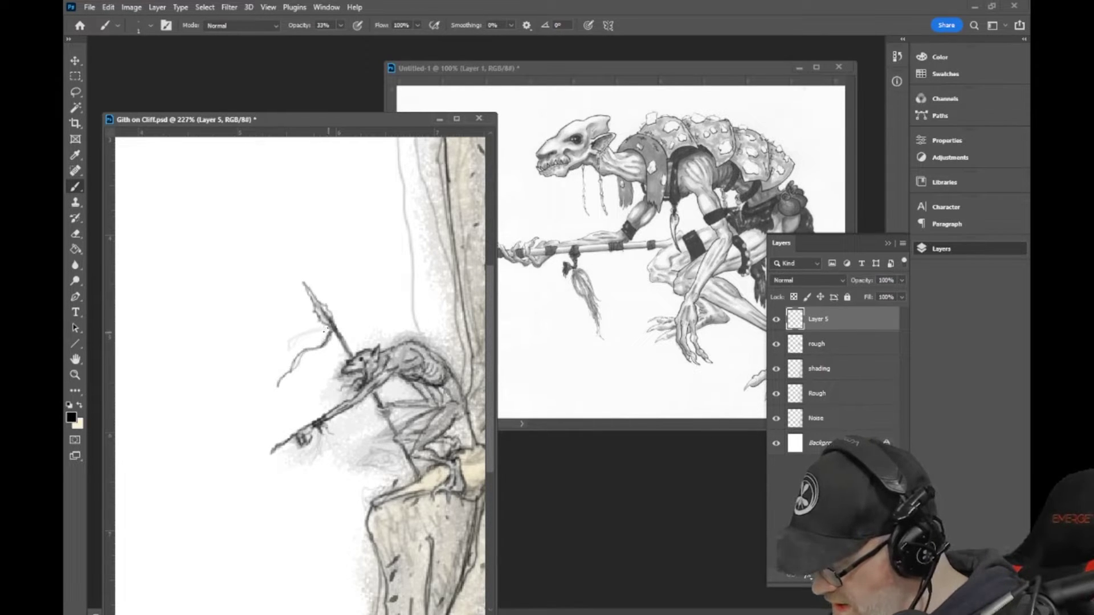
{"action": "mouse_move", "coordinate": [328, 335]}
{"action": "left_mouse_down"}
{"action": "mouse_move", "coordinate": [261, 374]}
{"action": "mouse_move", "coordinate": [306, 343]}
{"action": "left_mouse_up"}
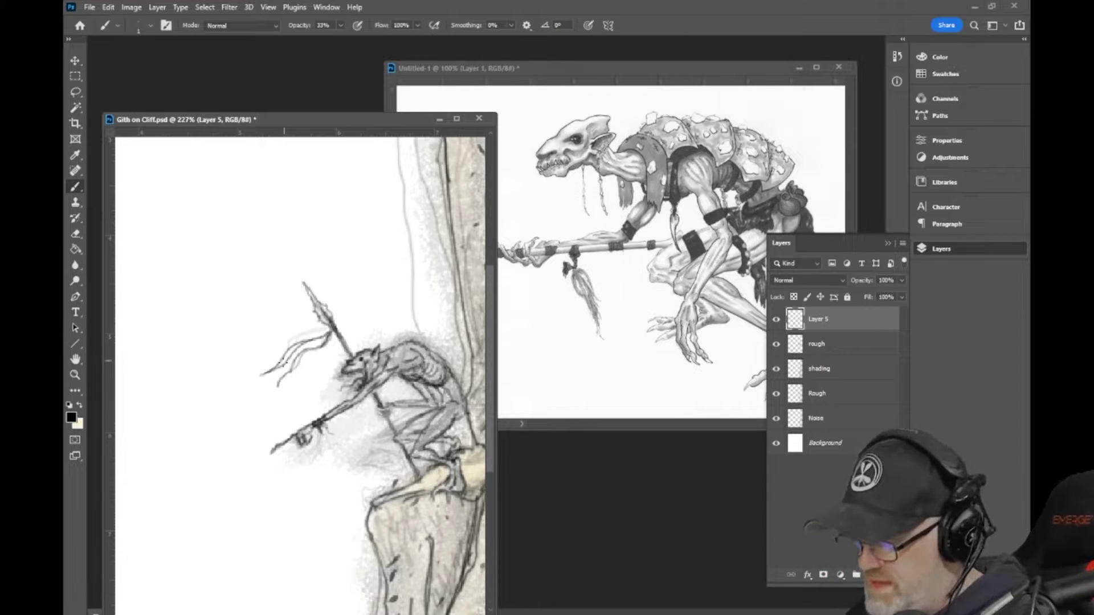
Step: Shade the spear's ribbons with a larger brush at 19% opacity
{"action": "left_click", "coordinate": [341, 25]}
{"action": "left_click", "coordinate": [333, 38]}
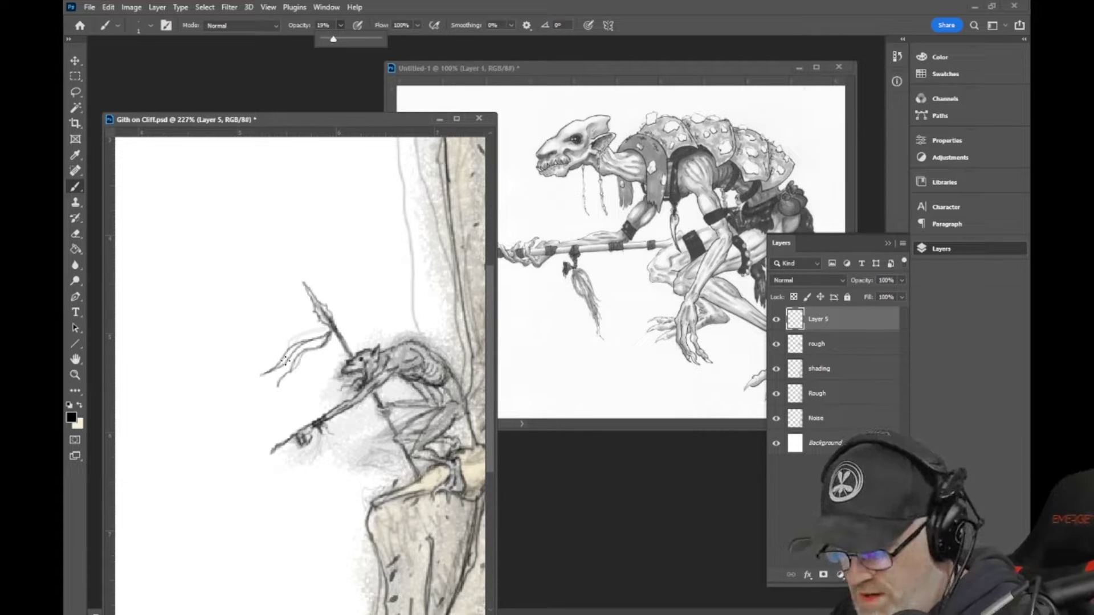
{"action": "key", "text": "bracketright"}
{"action": "key", "text": "bracketright"}
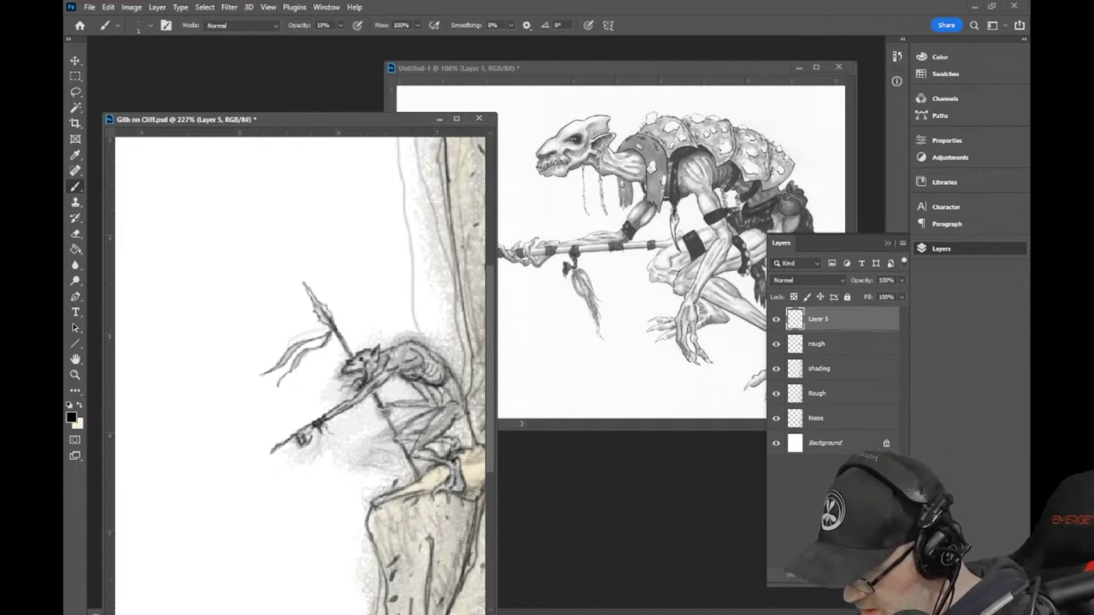
Step: Darken the contours of the creature's hip, thighs and bent legs at 51% brush opacity
{"action": "left_click_drag", "start_coordinate": [382, 614], "coordinate": [416, 613]}
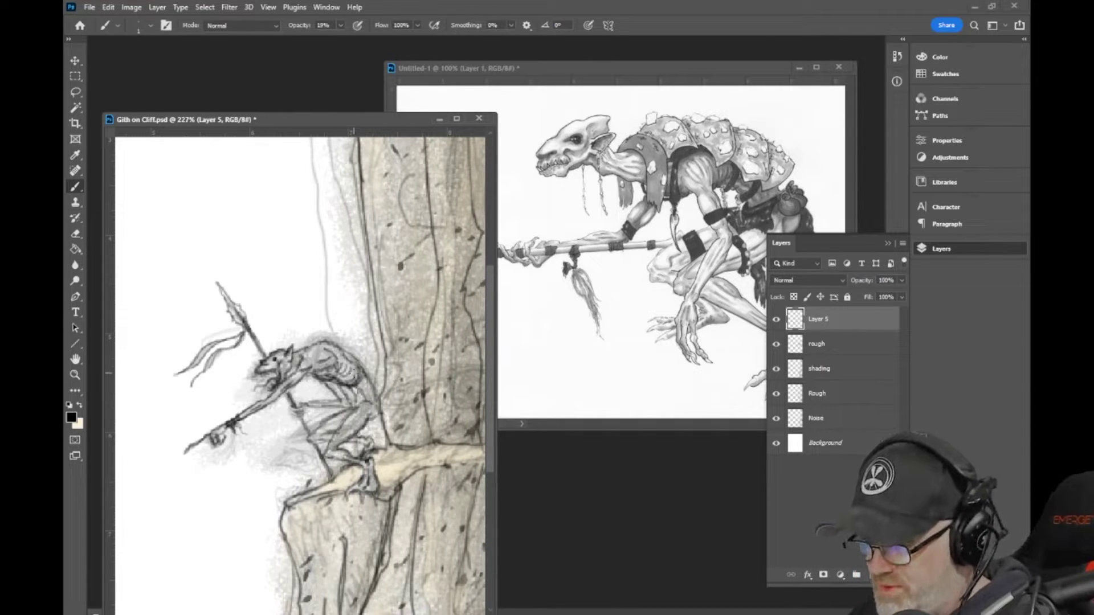
{"action": "left_click", "coordinate": [343, 25]}
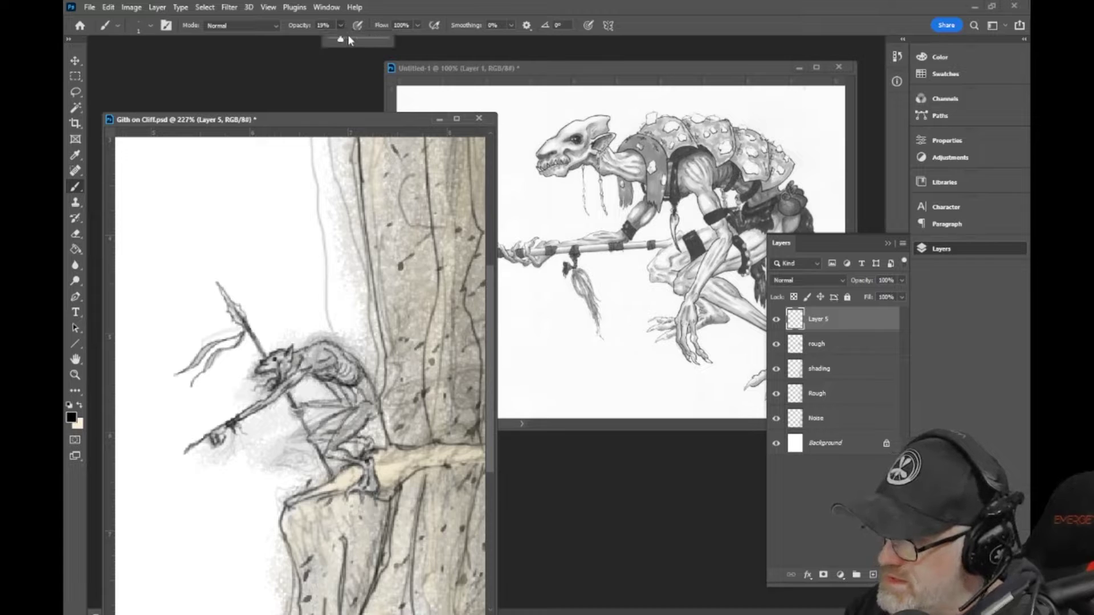
{"action": "left_click", "coordinate": [358, 38]}
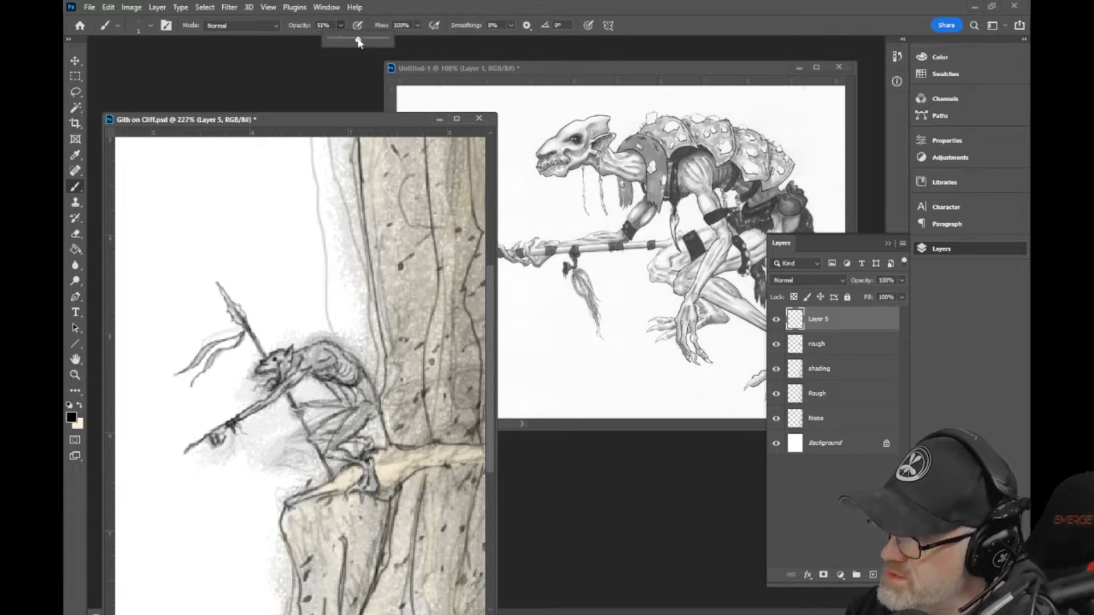
{"action": "left_click", "coordinate": [353, 395]}
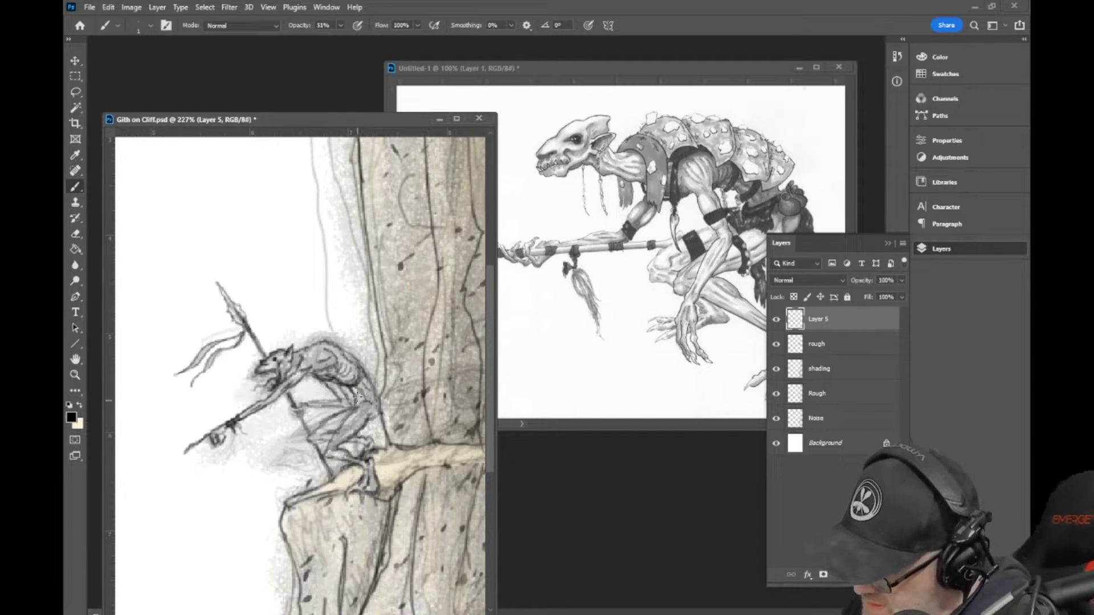
{"action": "mouse_move", "coordinate": [365, 375]}
{"action": "left_mouse_down"}
{"action": "mouse_move", "coordinate": [373, 423]}
{"action": "mouse_move", "coordinate": [362, 418]}
{"action": "mouse_move", "coordinate": [329, 456]}
{"action": "mouse_move", "coordinate": [355, 468]}
{"action": "mouse_move", "coordinate": [351, 448]}
{"action": "mouse_move", "coordinate": [315, 438]}
{"action": "mouse_move", "coordinate": [360, 441]}
{"action": "mouse_move", "coordinate": [345, 441]}
{"action": "mouse_move", "coordinate": [365, 454]}
{"action": "mouse_move", "coordinate": [362, 434]}
{"action": "mouse_move", "coordinate": [327, 438]}
{"action": "left_mouse_up"}
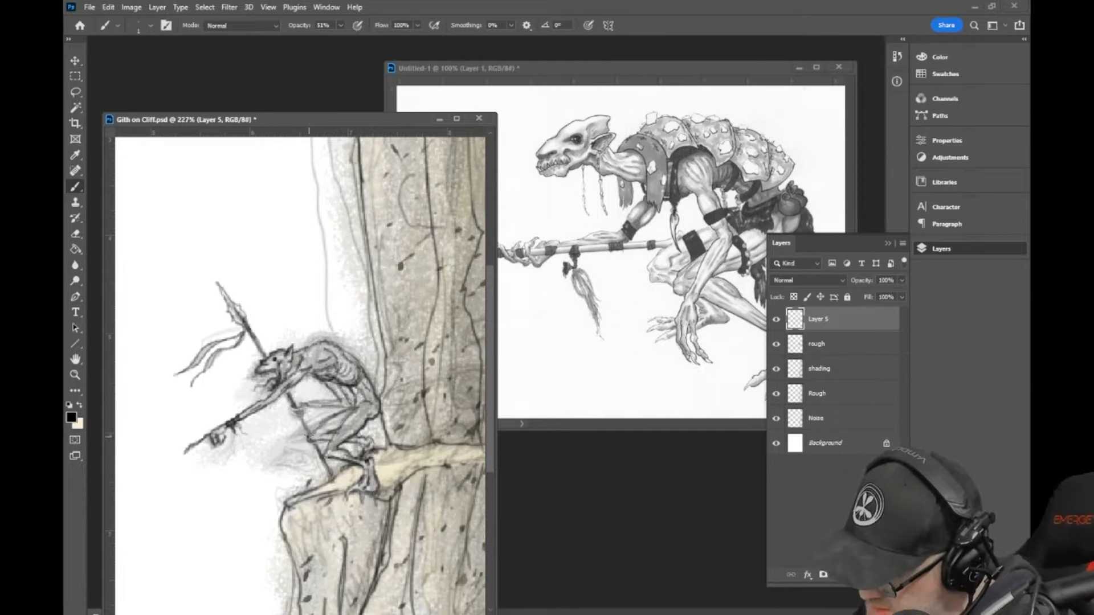
{"action": "mouse_move", "coordinate": [309, 439]}
{"action": "left_mouse_down"}
{"action": "mouse_move", "coordinate": [368, 400]}
{"action": "mouse_move", "coordinate": [353, 406]}
{"action": "mouse_move", "coordinate": [345, 385]}
{"action": "left_mouse_up"}
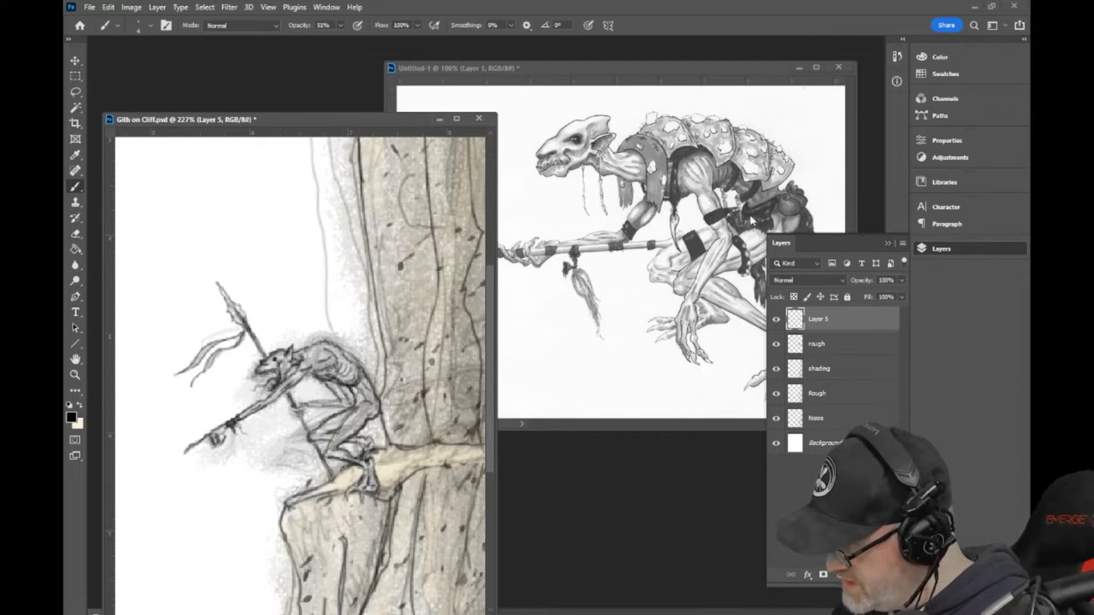
Step: Paint a dark belt with a hanging cloth at the creature's hip and a dark band around its raised knee
{"action": "mouse_move", "coordinate": [357, 406]}
{"action": "left_mouse_down"}
{"action": "mouse_move", "coordinate": [376, 395]}
{"action": "mouse_move", "coordinate": [366, 397]}
{"action": "mouse_move", "coordinate": [382, 433]}
{"action": "mouse_move", "coordinate": [381, 418]}
{"action": "mouse_move", "coordinate": [381, 432]}
{"action": "mouse_move", "coordinate": [377, 419]}
{"action": "mouse_move", "coordinate": [345, 420]}
{"action": "mouse_move", "coordinate": [348, 444]}
{"action": "mouse_move", "coordinate": [334, 428]}
{"action": "mouse_move", "coordinate": [364, 412]}
{"action": "left_mouse_up"}
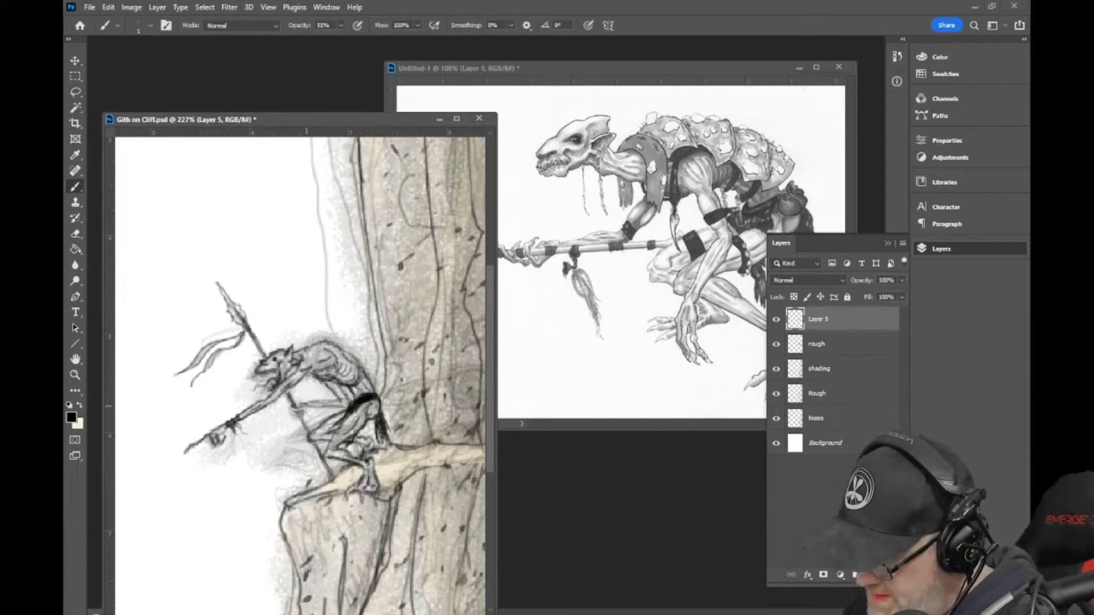
{"action": "left_click_drag", "start_coordinate": [306, 406], "coordinate": [325, 406]}
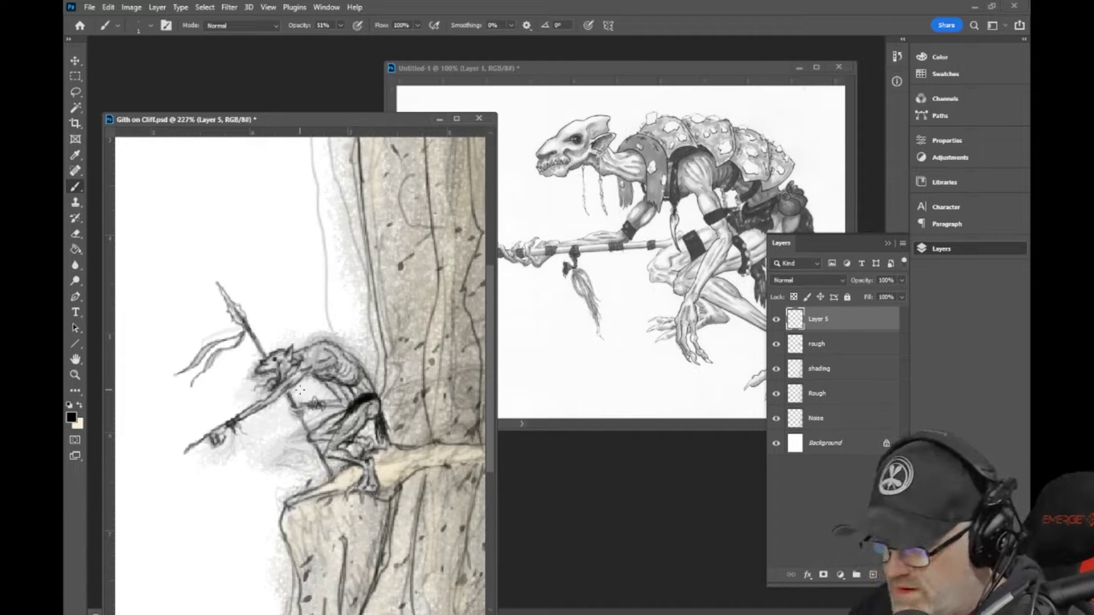
Step: Touch up the belt and paint a dark fur band across the creature's upper back and shoulder at 51% brush opacity
{"action": "left_click", "coordinate": [75, 234]}
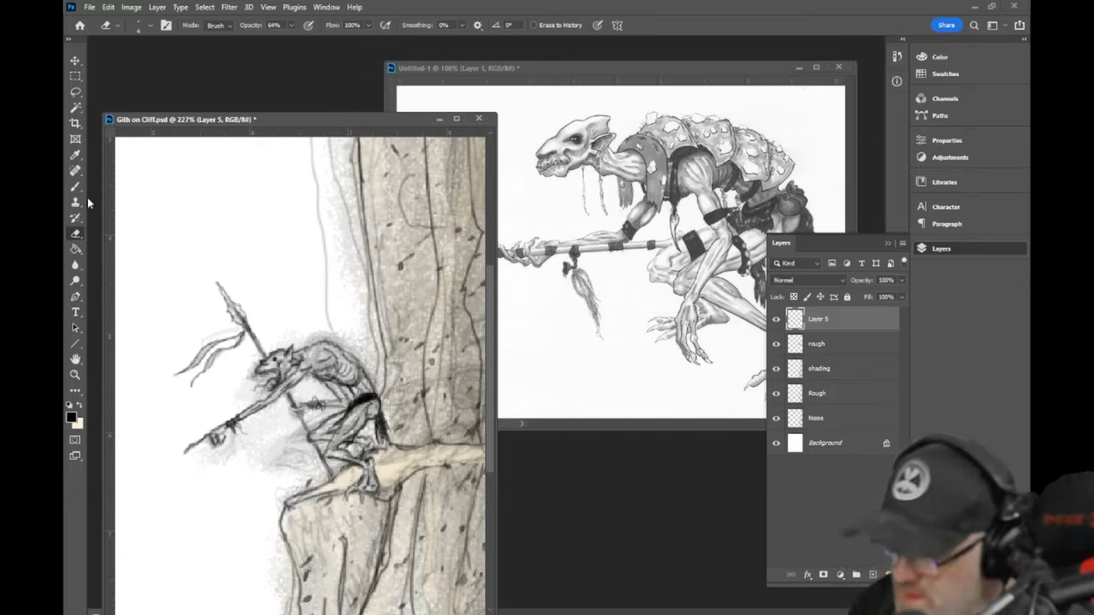
{"action": "left_click", "coordinate": [76, 187]}
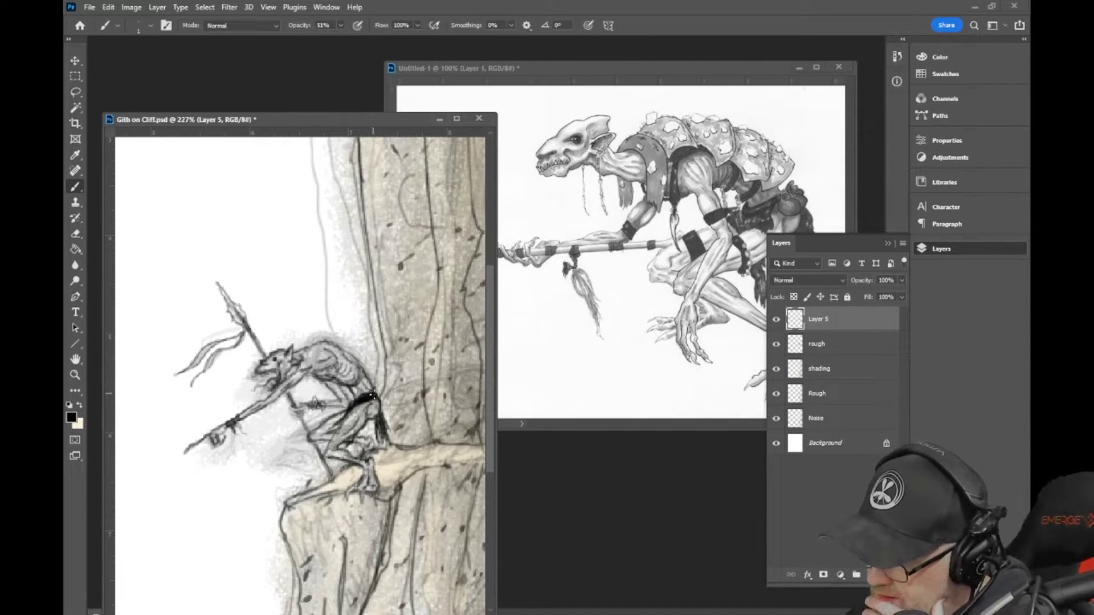
{"action": "mouse_move", "coordinate": [366, 409]}
{"action": "left_mouse_down"}
{"action": "mouse_move", "coordinate": [354, 401]}
{"action": "mouse_move", "coordinate": [373, 398]}
{"action": "left_mouse_up"}
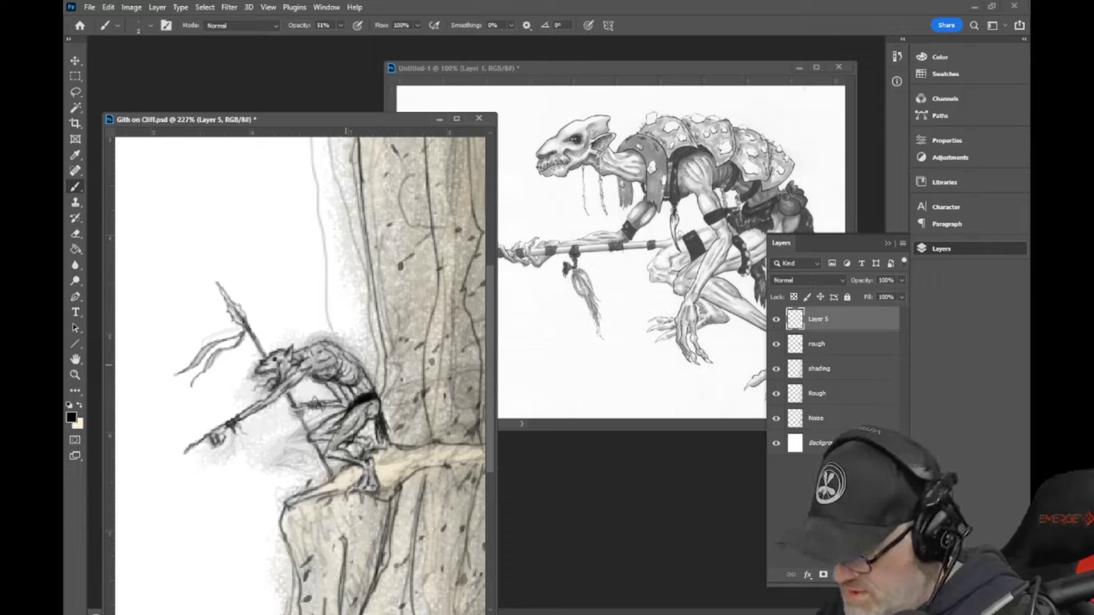
{"action": "mouse_move", "coordinate": [340, 371]}
{"action": "left_mouse_down"}
{"action": "mouse_move", "coordinate": [322, 343]}
{"action": "mouse_move", "coordinate": [302, 357]}
{"action": "mouse_move", "coordinate": [332, 348]}
{"action": "mouse_move", "coordinate": [342, 363]}
{"action": "mouse_move", "coordinate": [323, 343]}
{"action": "mouse_move", "coordinate": [349, 364]}
{"action": "mouse_move", "coordinate": [350, 354]}
{"action": "mouse_move", "coordinate": [321, 398]}
{"action": "mouse_move", "coordinate": [316, 385]}
{"action": "mouse_move", "coordinate": [358, 391]}
{"action": "mouse_move", "coordinate": [333, 394]}
{"action": "left_mouse_up"}
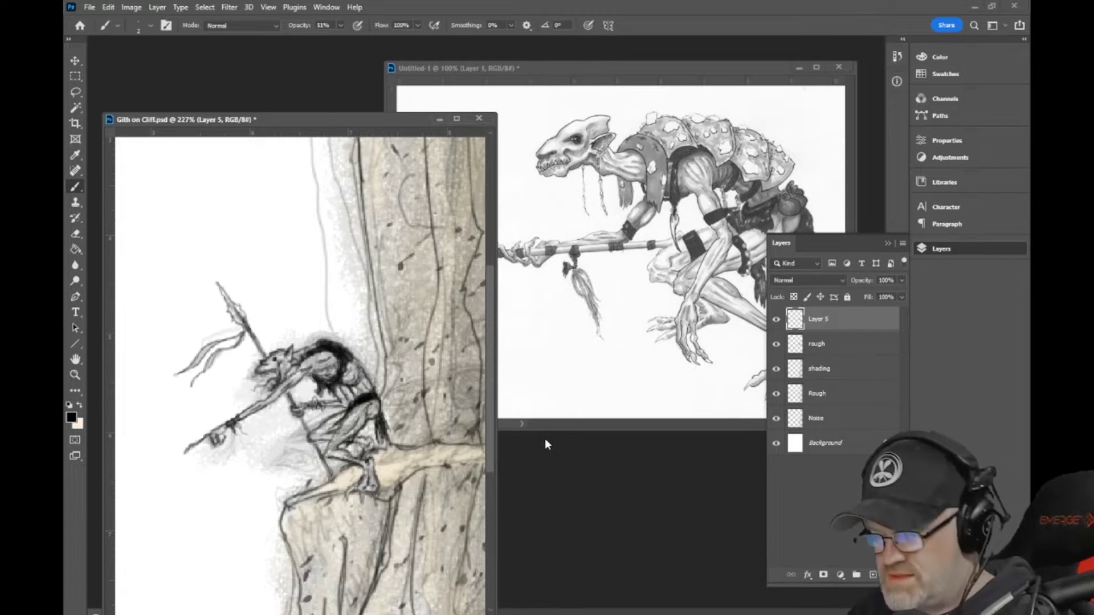
Step: Examine how the darkened figure reads against the cliff in the whole composition
{"action": "scroll", "coordinate": [545, 446], "scroll_direction": "up", "scroll_amount": 1}
{"action": "scroll", "coordinate": [545, 446], "scroll_direction": "down", "scroll_amount": 3}
{"action": "key", "text": "ctrl+minus"}
{"action": "key", "text": "ctrl+minus"}
{"action": "key", "text": "ctrl+minus"}
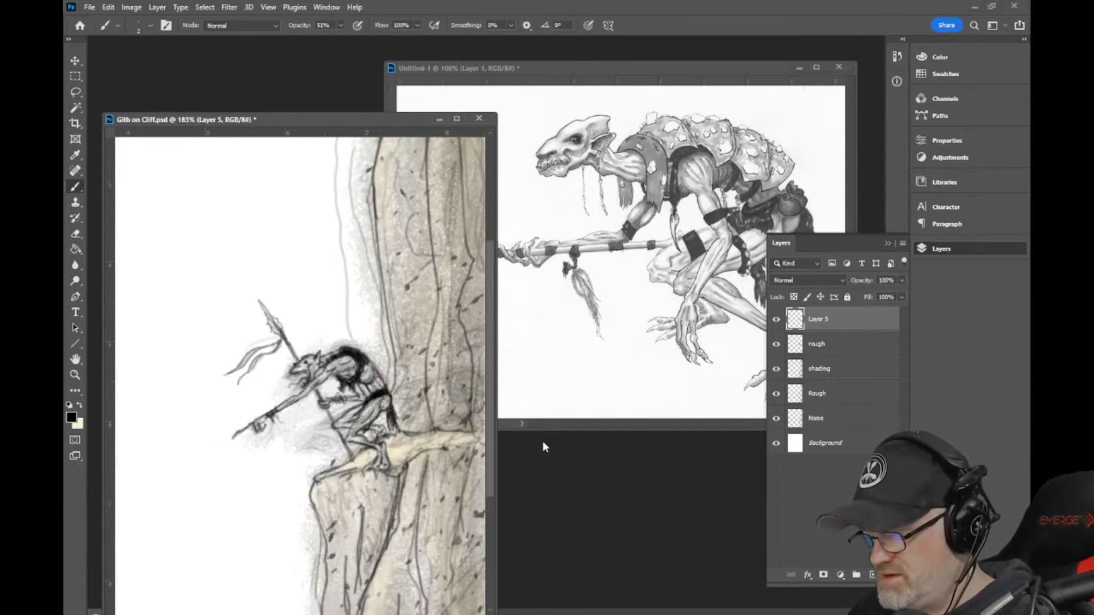
{"action": "key", "text": "ctrl+minus"}
{"action": "key", "text": "ctrl+minus"}
{"action": "key", "text": "ctrl+minus"}
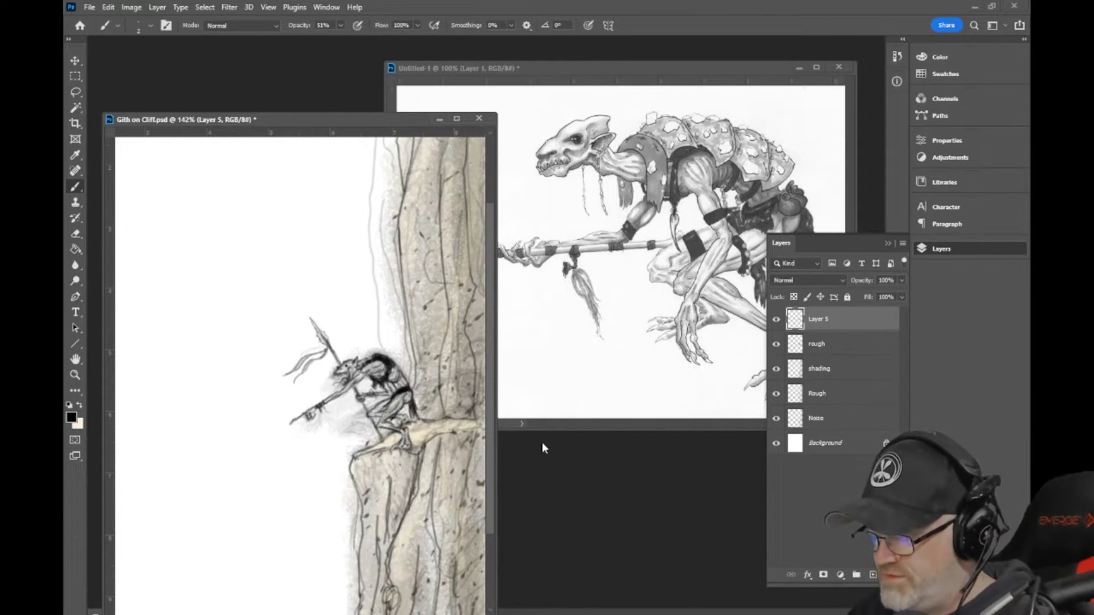
{"action": "key", "text": "ctrl+minus"}
{"action": "key", "text": "ctrl+minus"}
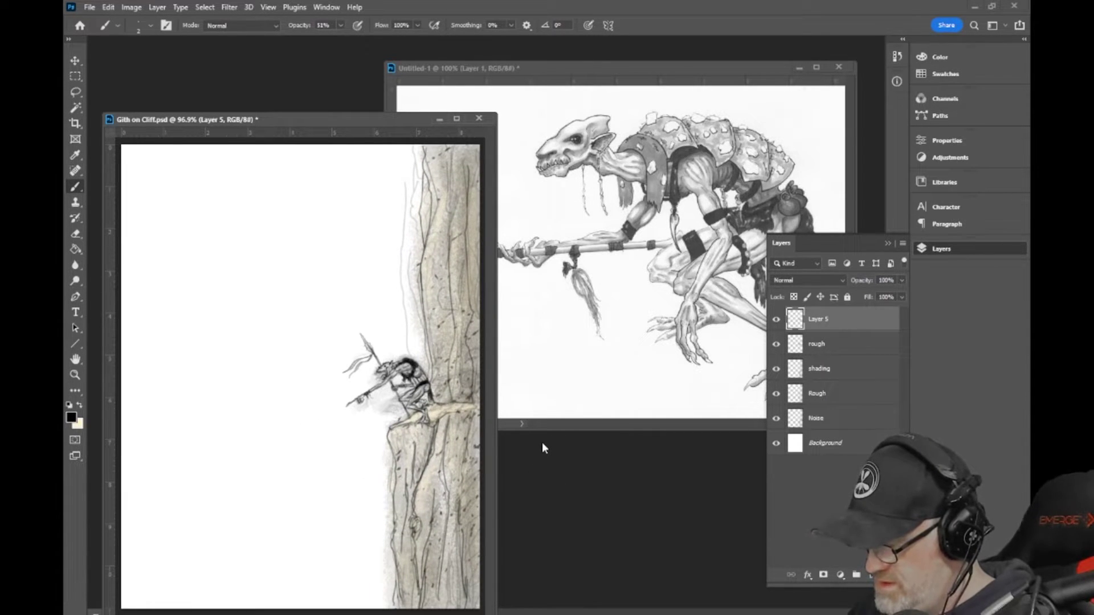
Step: Shade the creature's body and darken the spearhead with a larger brush at 18% opacity
{"action": "key", "text": "ctrl+plus"}
{"action": "key", "text": "ctrl+plus"}
{"action": "key", "text": "ctrl+plus"}
{"action": "key", "text": "ctrl+plus"}
{"action": "key", "text": "ctrl+plus"}
{"action": "key", "text": "ctrl+plus"}
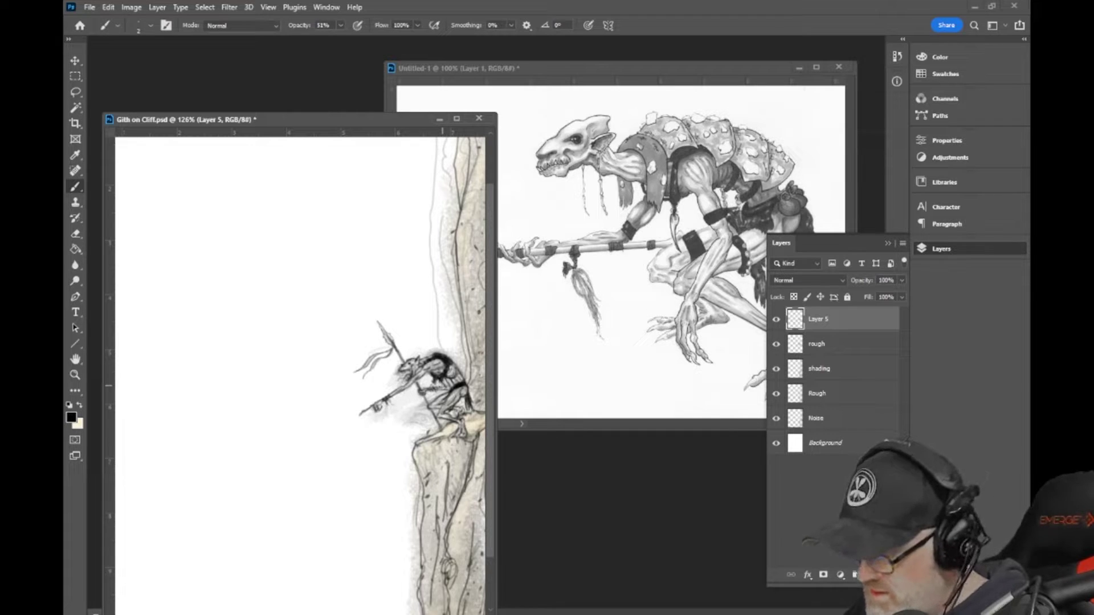
{"action": "key", "text": "bracketright"}
{"action": "key", "text": "bracketright"}
{"action": "key", "text": "bracketright"}
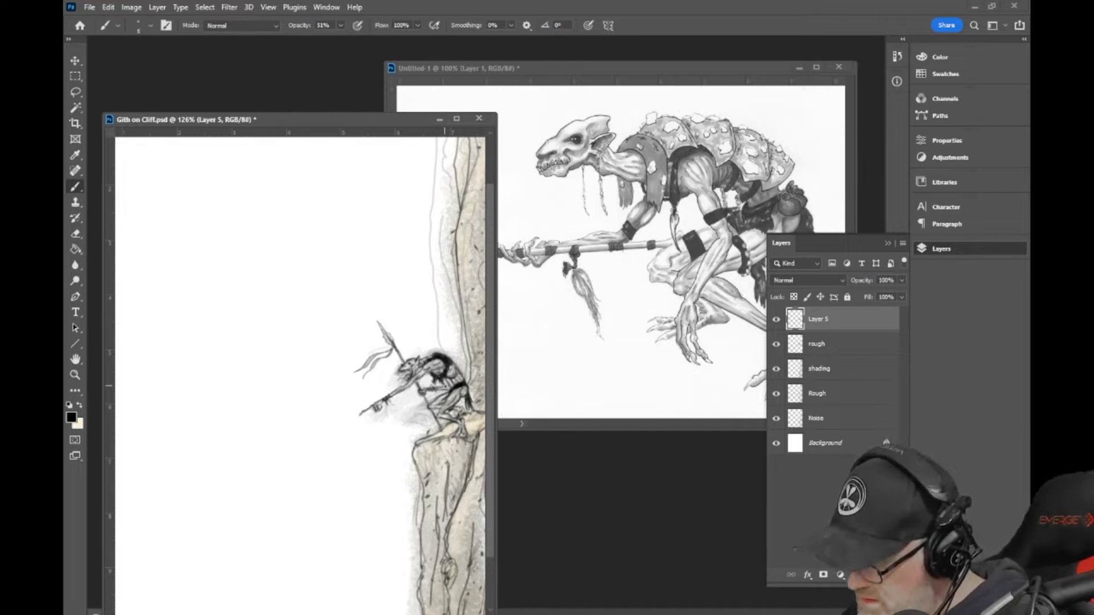
{"action": "left_click", "coordinate": [341, 26]}
{"action": "left_click_drag", "start_coordinate": [341, 39], "coordinate": [323, 39]}
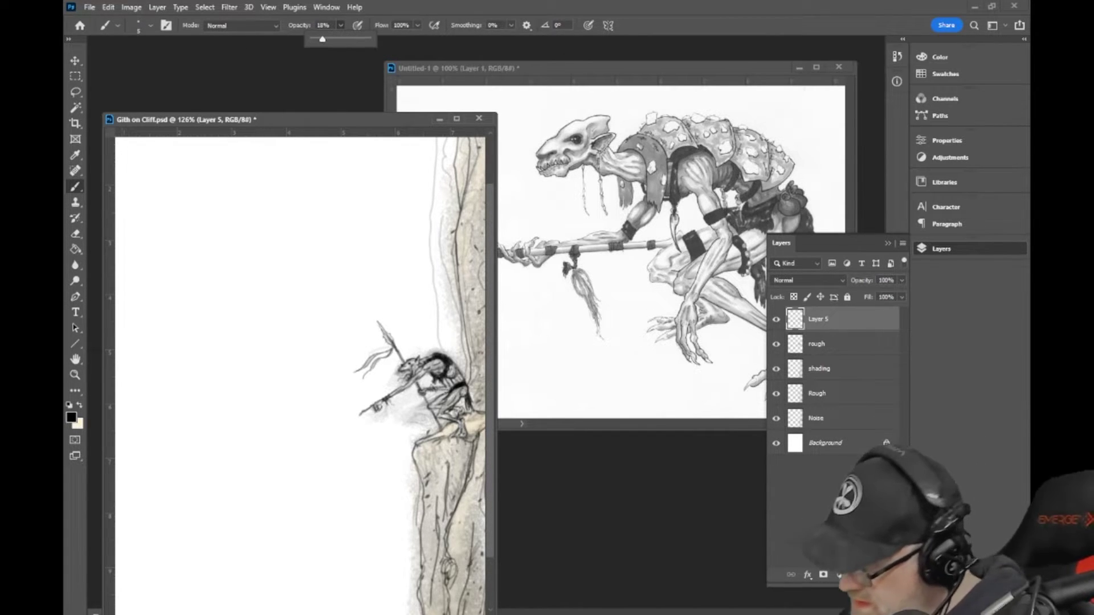
{"action": "left_click", "coordinate": [446, 386]}
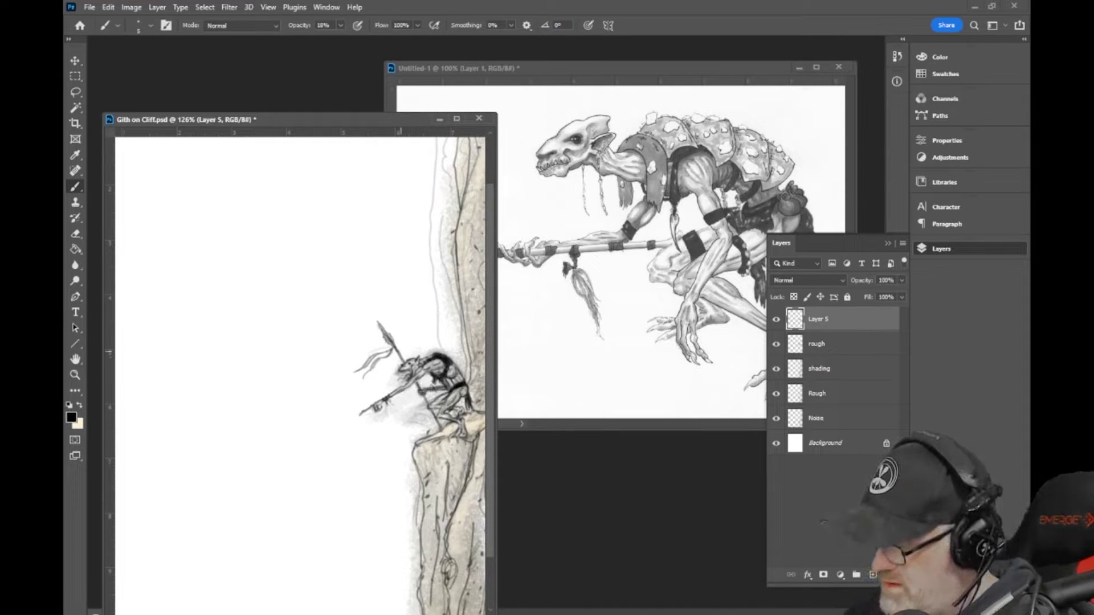
{"action": "left_click_drag", "start_coordinate": [388, 341], "coordinate": [378, 319]}
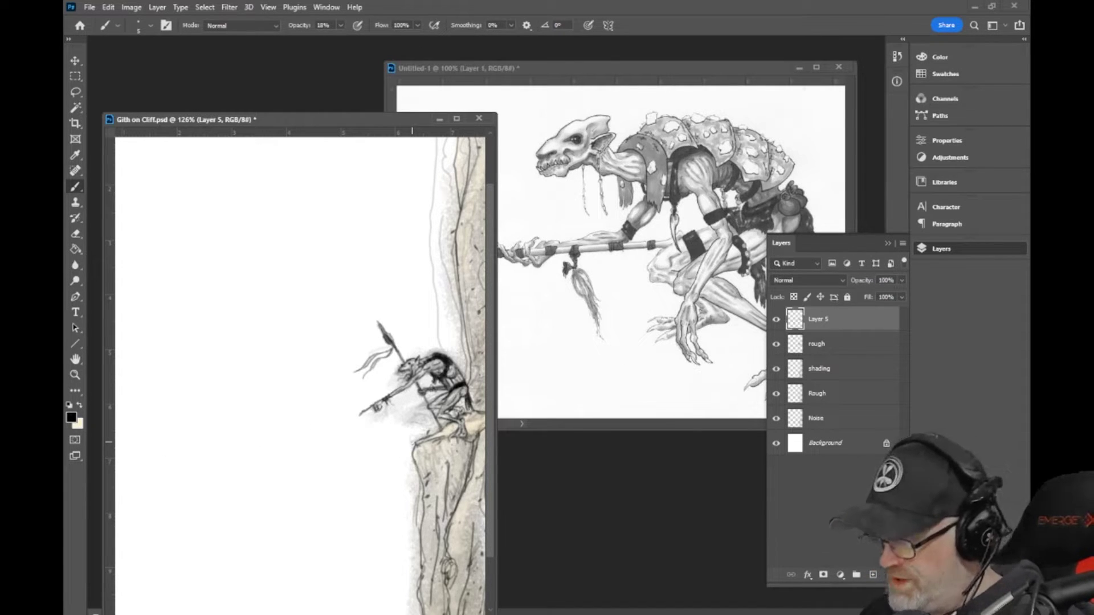
Step: Draw long thin bristles rising from the creature's upper back with a smaller brush at 18% opacity
{"action": "scroll", "coordinate": [300, 376], "scroll_direction": "right", "scroll_amount": 2}
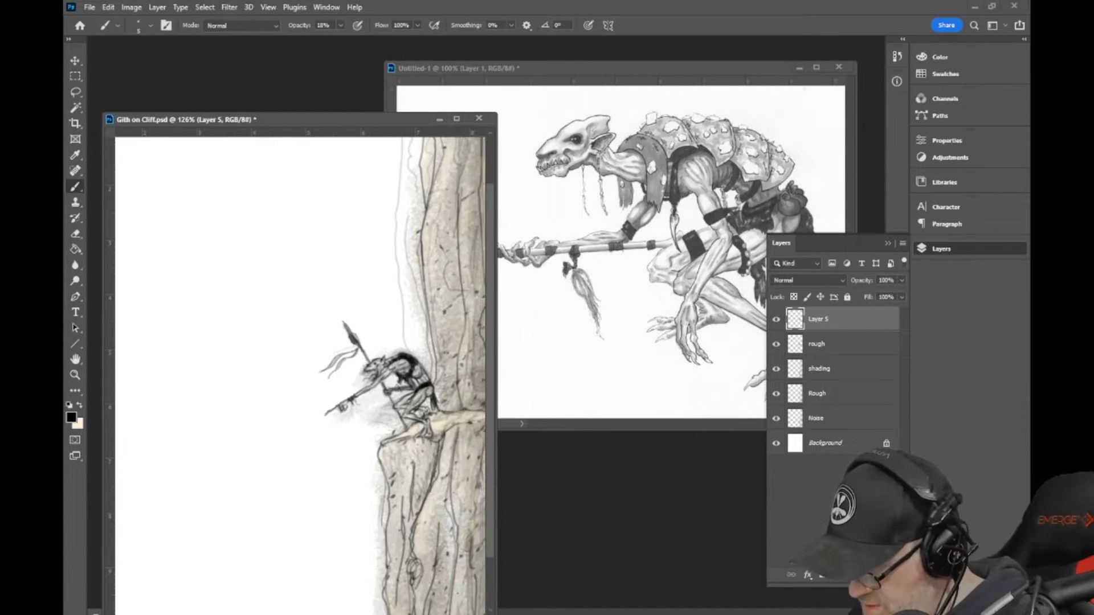
{"action": "left_click_drag", "start_coordinate": [491, 480], "coordinate": [491, 499]}
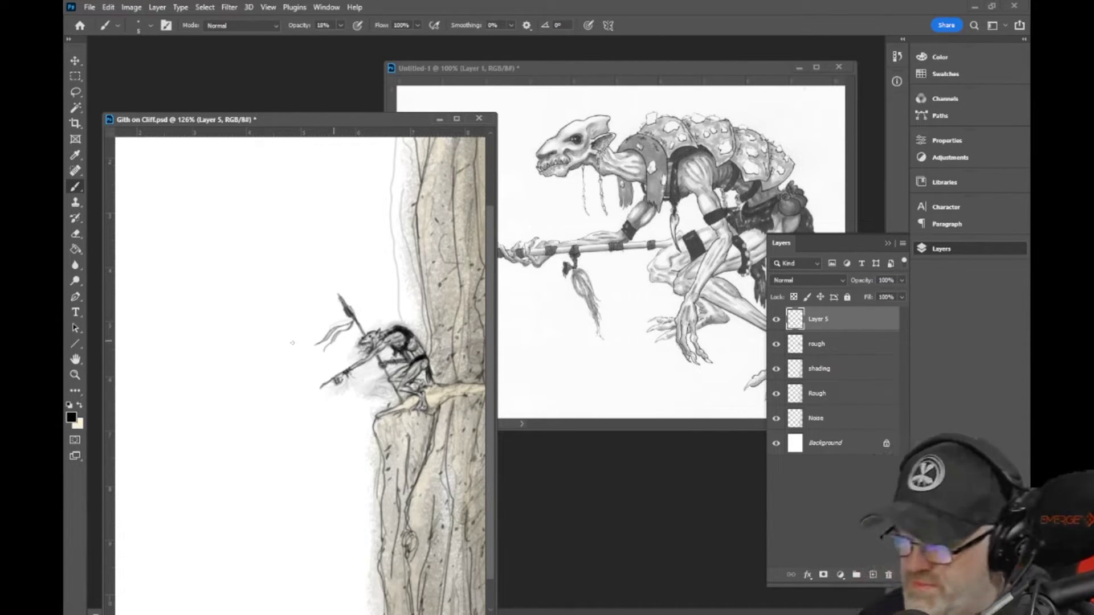
{"action": "scroll", "coordinate": [428, 363], "scroll_direction": "up", "scroll_amount": 3}
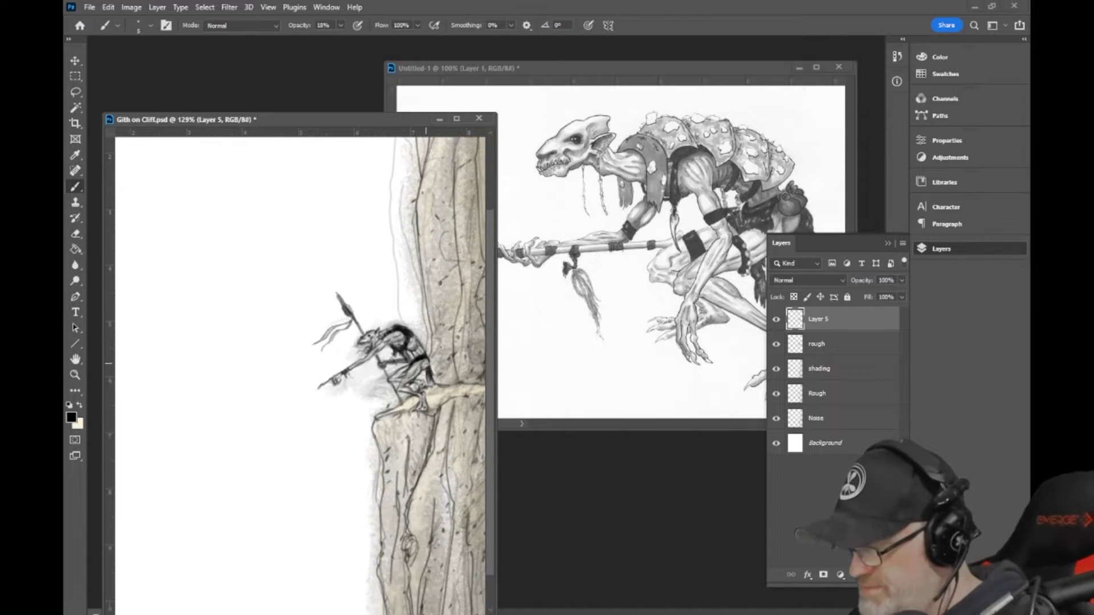
{"action": "scroll", "coordinate": [426, 363], "scroll_direction": "up", "scroll_amount": 5}
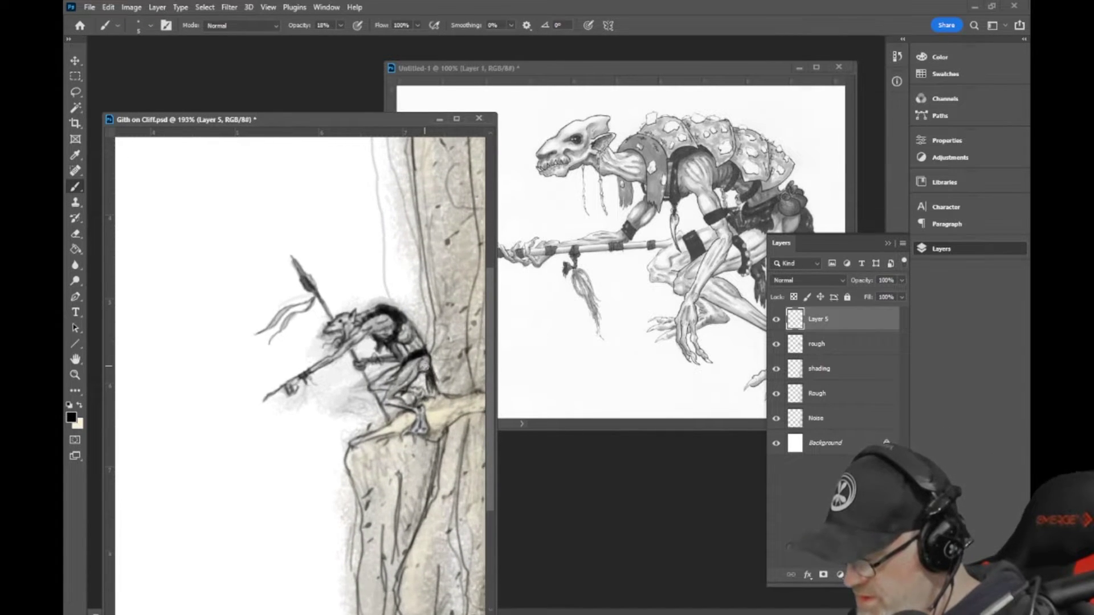
{"action": "scroll", "coordinate": [425, 352], "scroll_direction": "up", "scroll_amount": 4}
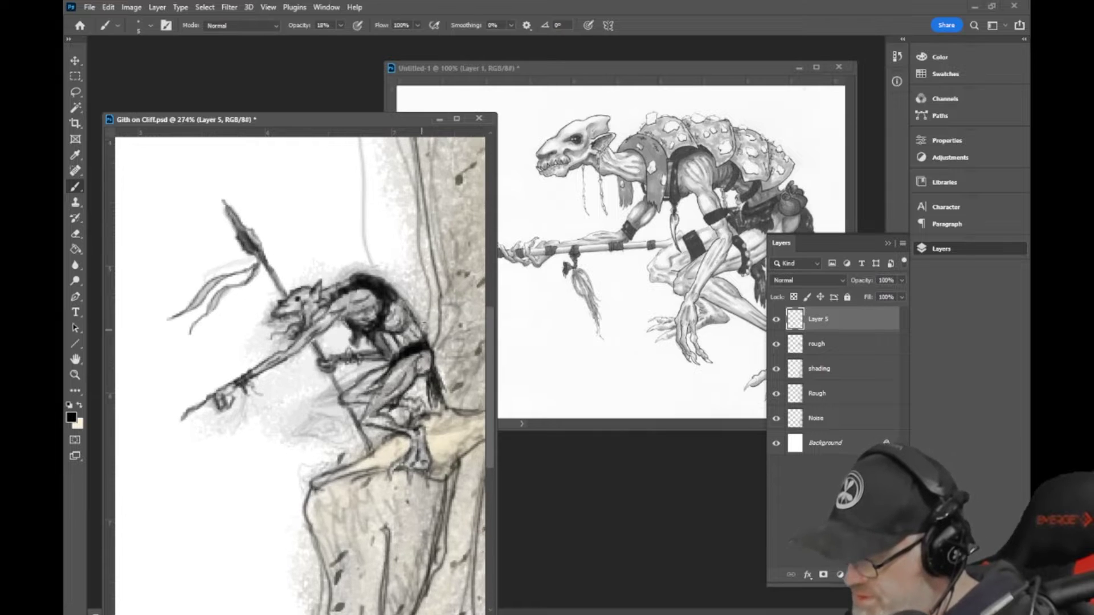
{"action": "scroll", "coordinate": [361, 266], "scroll_direction": "up", "scroll_amount": 1}
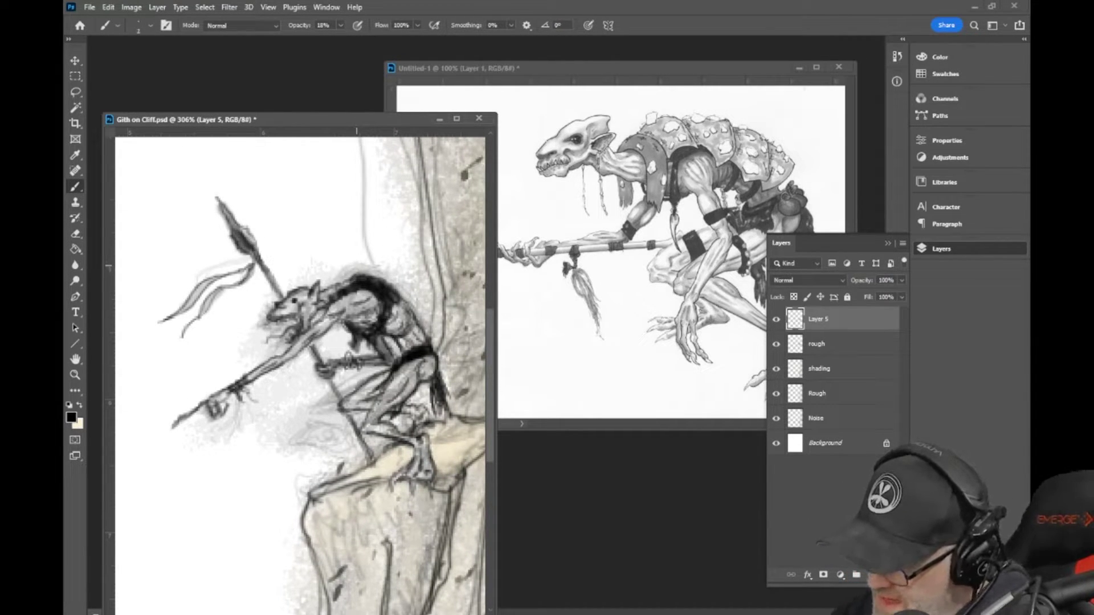
{"action": "mouse_move", "coordinate": [361, 278]}
{"action": "left_mouse_down"}
{"action": "mouse_move", "coordinate": [329, 216]}
{"action": "mouse_move", "coordinate": [362, 277]}
{"action": "left_mouse_up"}
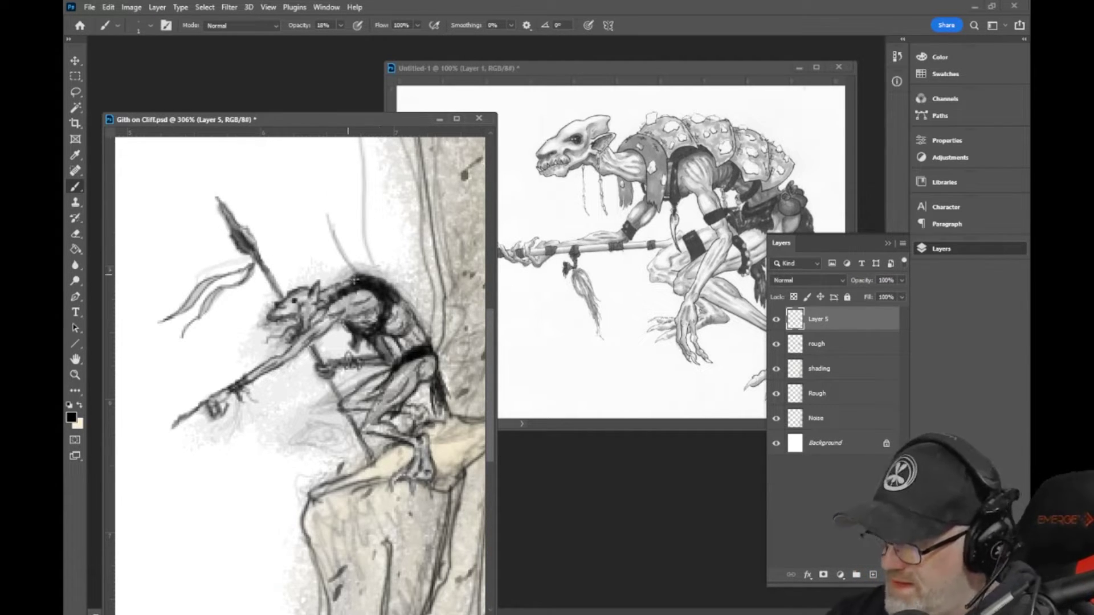
{"action": "mouse_move", "coordinate": [356, 283]}
{"action": "left_mouse_down"}
{"action": "mouse_move", "coordinate": [329, 256]}
{"action": "mouse_move", "coordinate": [358, 283]}
{"action": "left_mouse_up"}
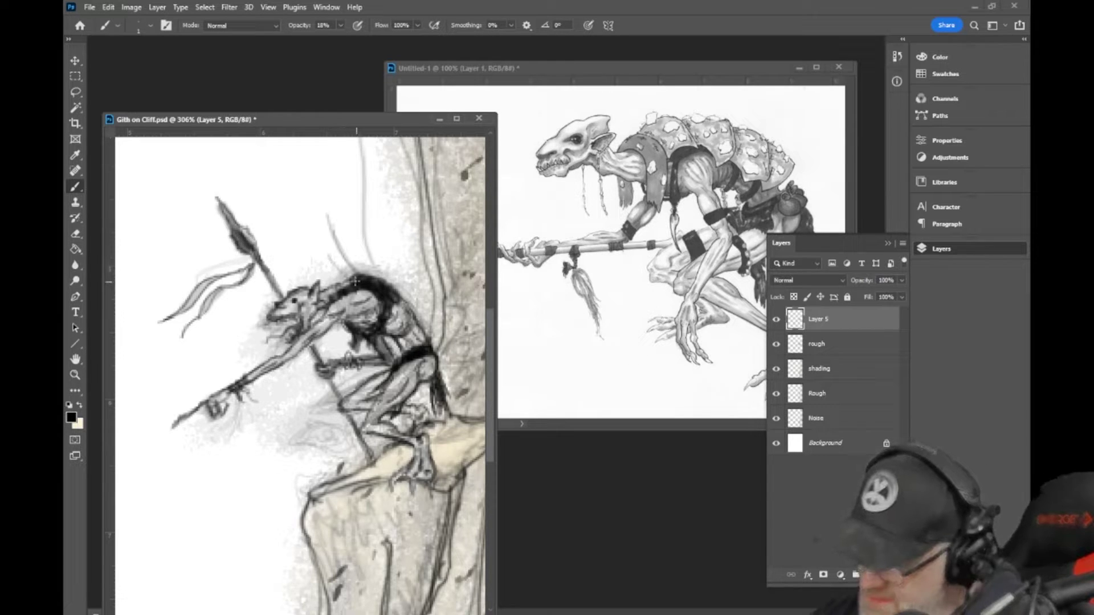
Step: Add darker curved bristles above the creature's shoulders at 49% brush opacity
{"action": "left_click", "coordinate": [340, 25]}
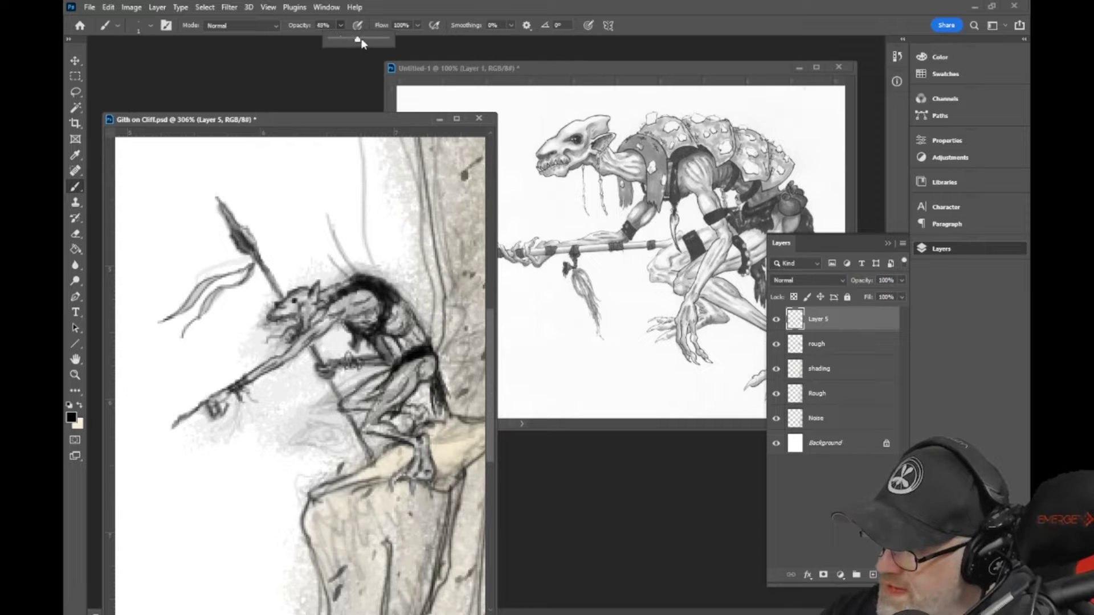
{"action": "left_click_drag", "start_coordinate": [358, 283], "coordinate": [333, 256]}
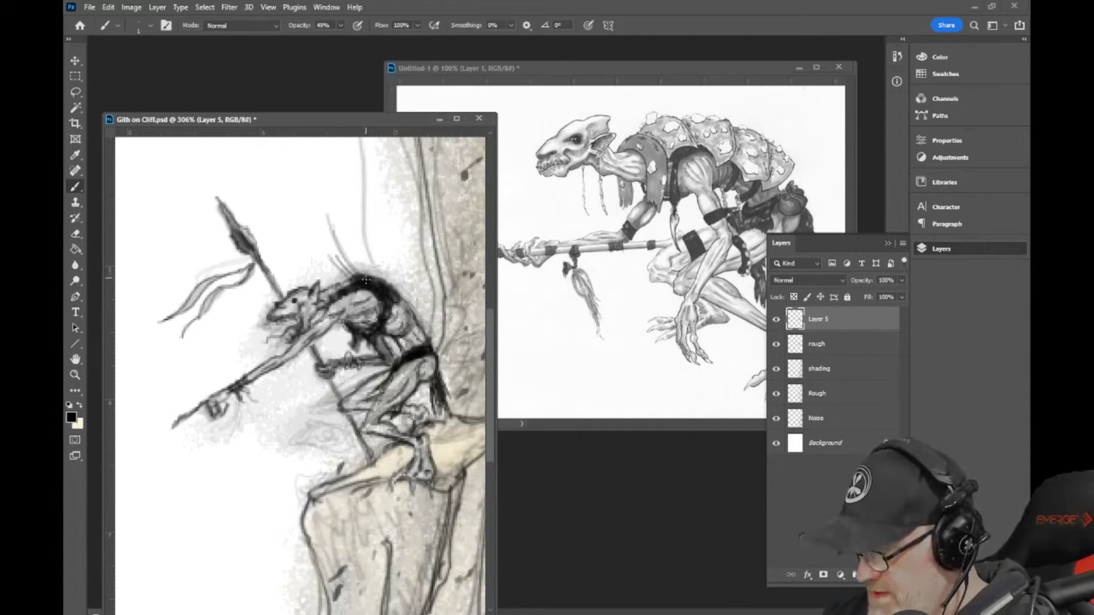
{"action": "mouse_move", "coordinate": [349, 284]}
{"action": "left_mouse_down"}
{"action": "mouse_move", "coordinate": [320, 259]}
{"action": "mouse_move", "coordinate": [319, 214]}
{"action": "left_mouse_up"}
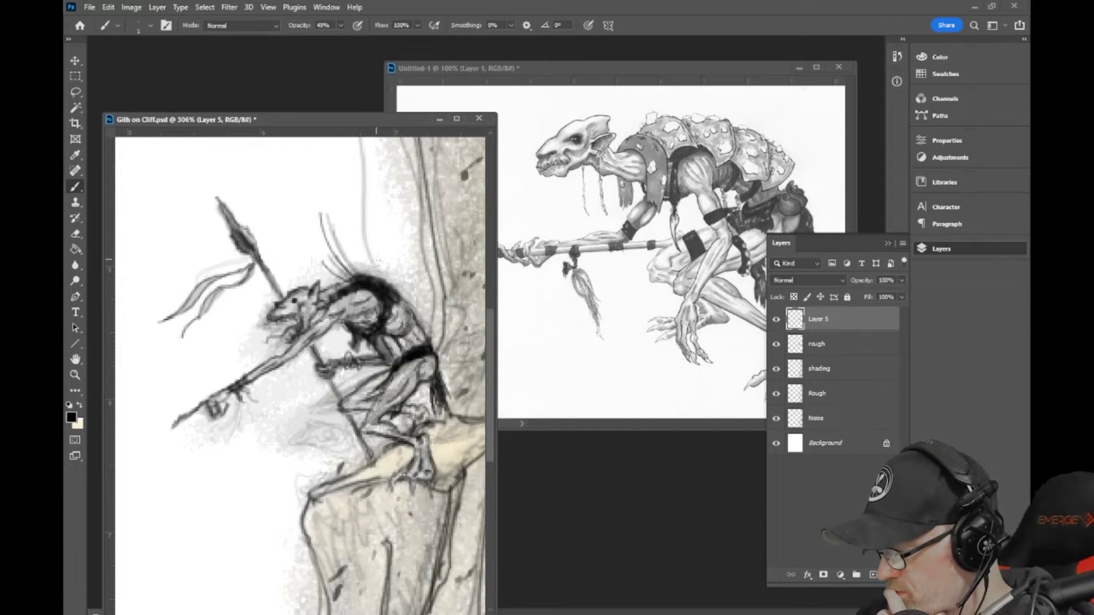
Step: Add short, faint hairs along the dark fur on the creature's back with a slightly larger brush at 21% opacity
{"action": "key", "text": "]"}
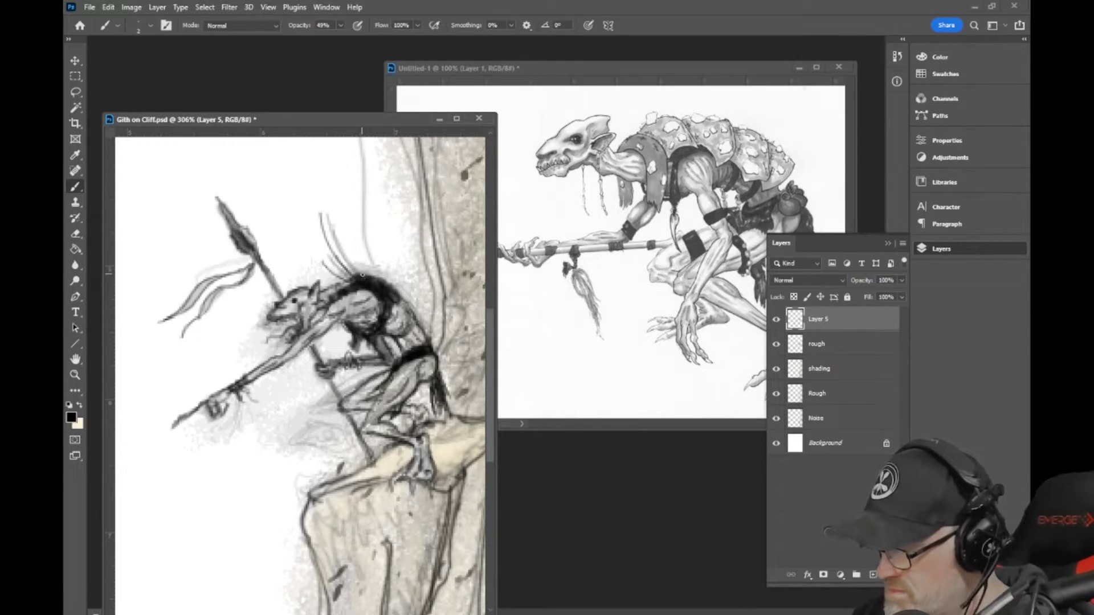
{"action": "left_click", "coordinate": [340, 25]}
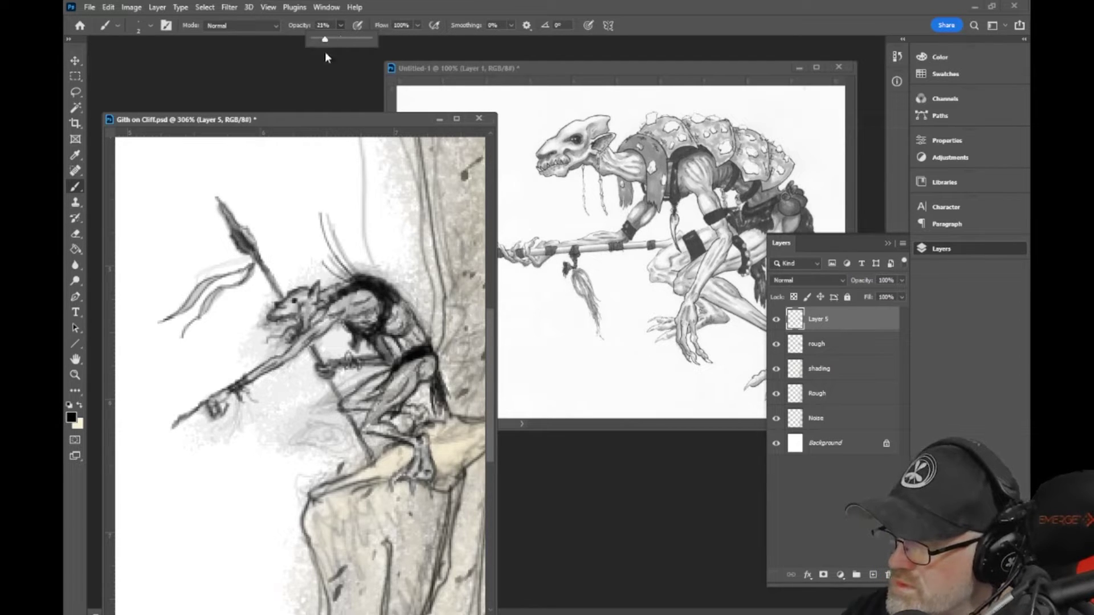
{"action": "left_click_drag", "start_coordinate": [360, 276], "coordinate": [355, 244]}
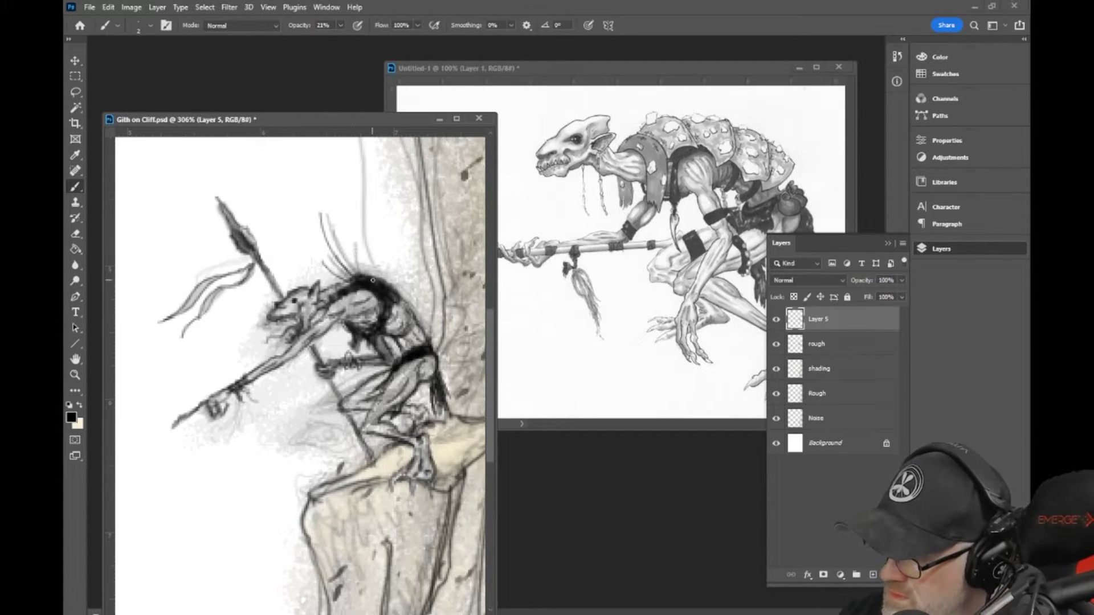
{"action": "mouse_move", "coordinate": [373, 281]}
{"action": "left_mouse_down"}
{"action": "mouse_move", "coordinate": [375, 258]}
{"action": "mouse_move", "coordinate": [399, 268]}
{"action": "mouse_move", "coordinate": [381, 261]}
{"action": "left_mouse_up"}
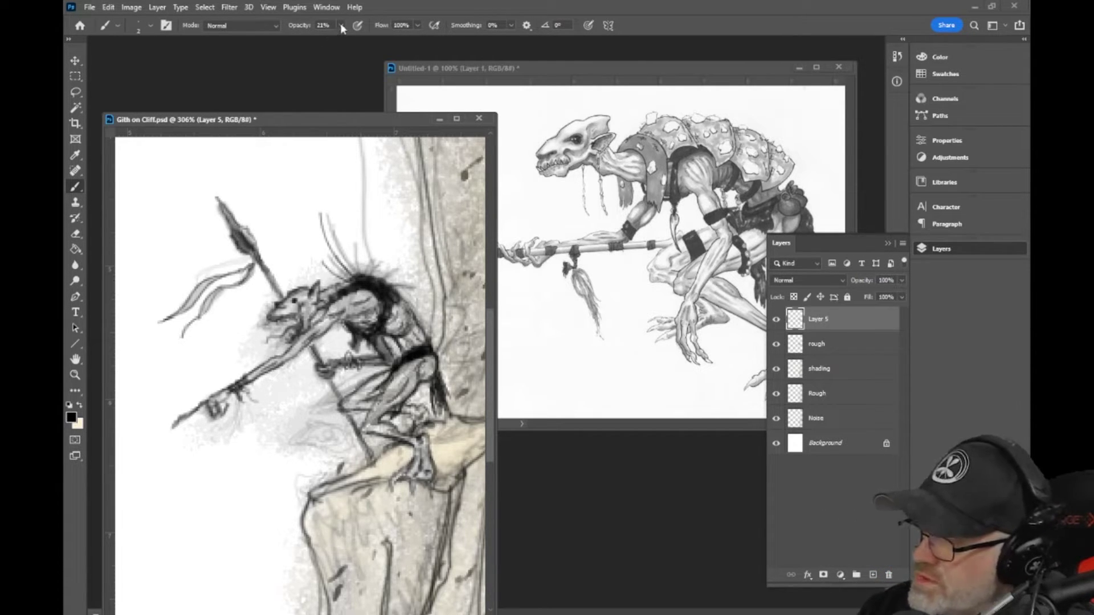
{"action": "left_click_drag", "start_coordinate": [341, 25], "coordinate": [362, 36]}
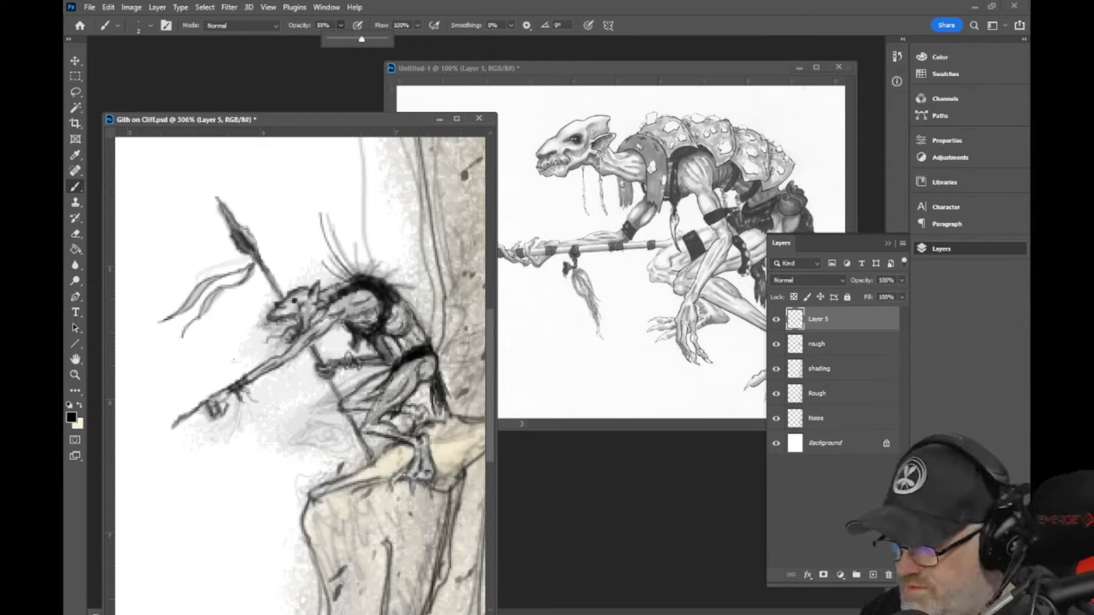
{"action": "scroll", "coordinate": [399, 421], "scroll_direction": "down", "scroll_amount": 3}
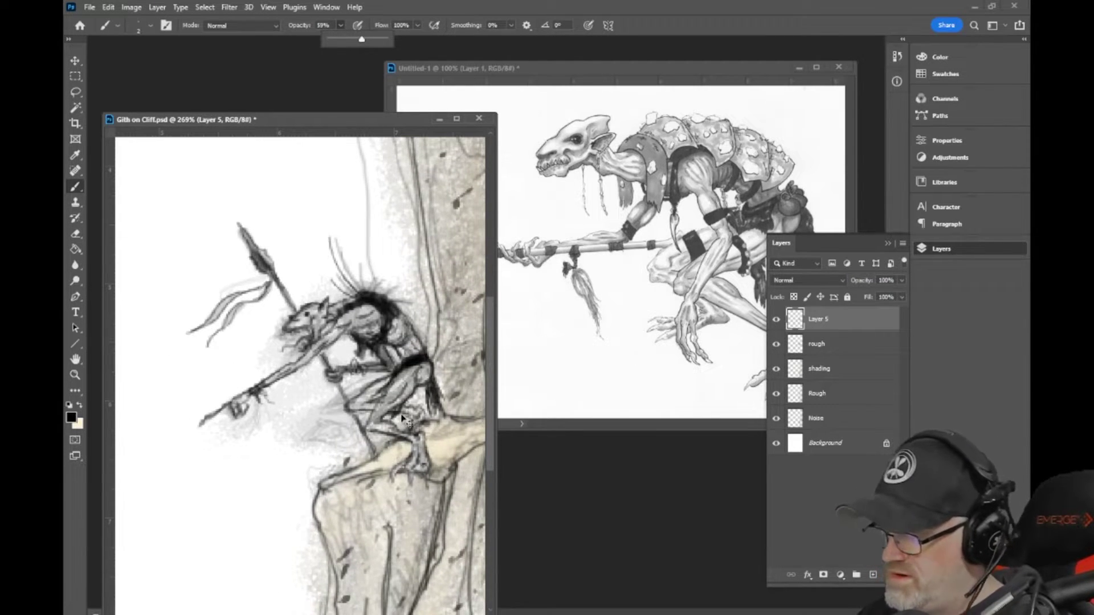
{"action": "scroll", "coordinate": [410, 319], "scroll_direction": "down", "scroll_amount": 3}
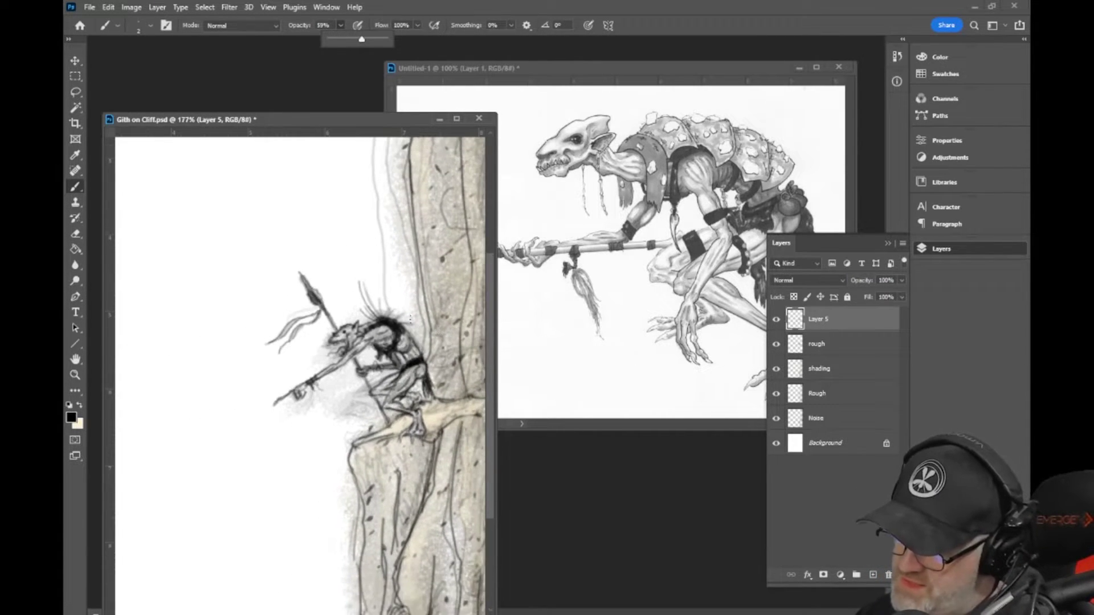
{"action": "scroll", "coordinate": [411, 320], "scroll_direction": "down", "scroll_amount": 1}
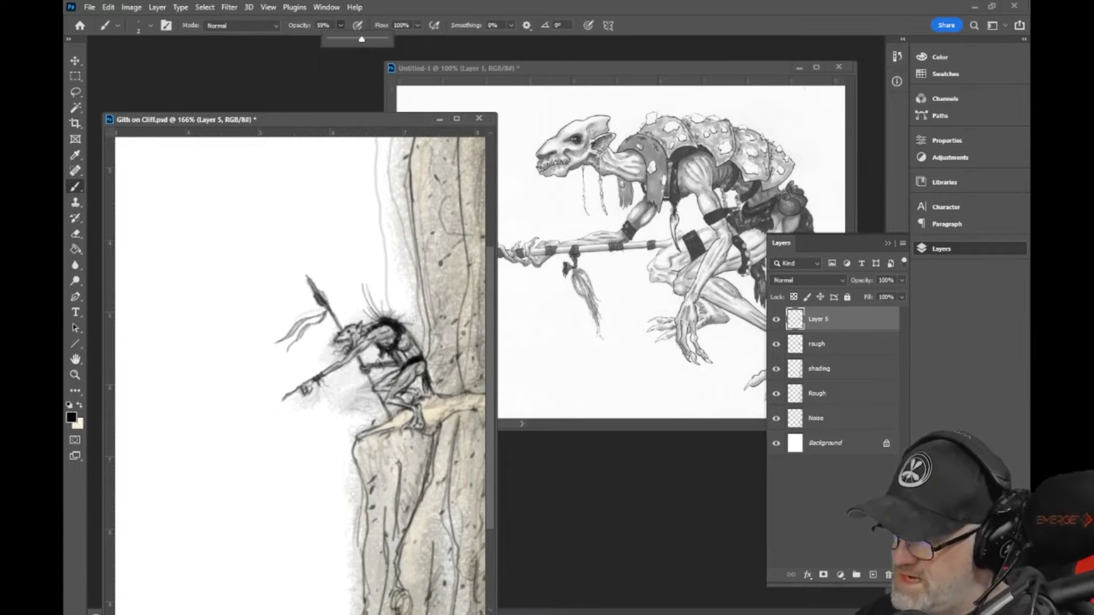
{"action": "scroll", "coordinate": [404, 334], "scroll_direction": "up", "scroll_amount": 3}
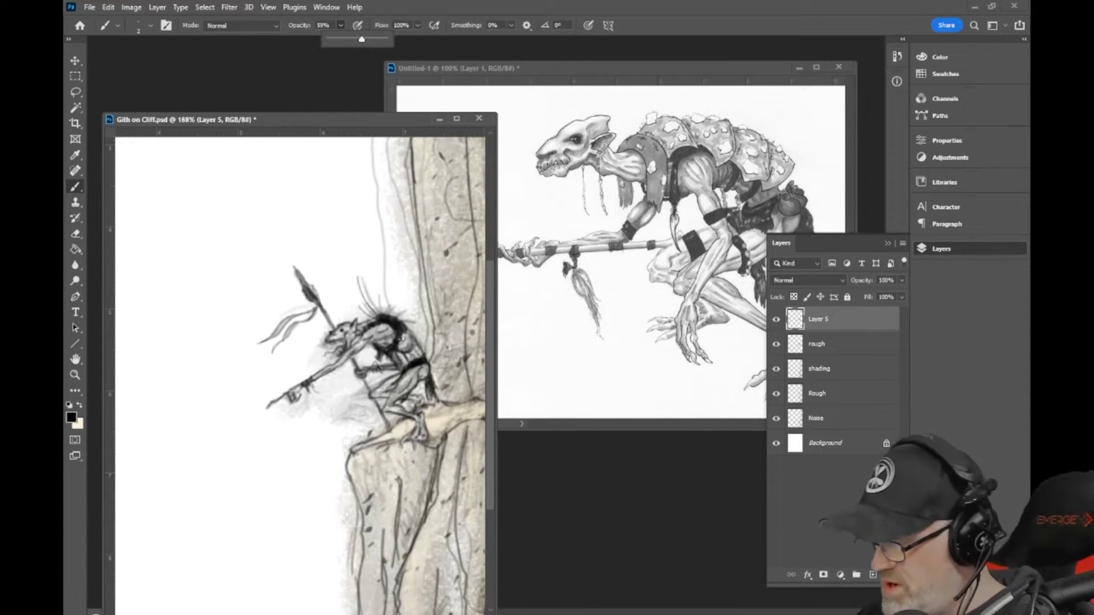
{"action": "scroll", "coordinate": [407, 338], "scroll_direction": "up", "scroll_amount": 4}
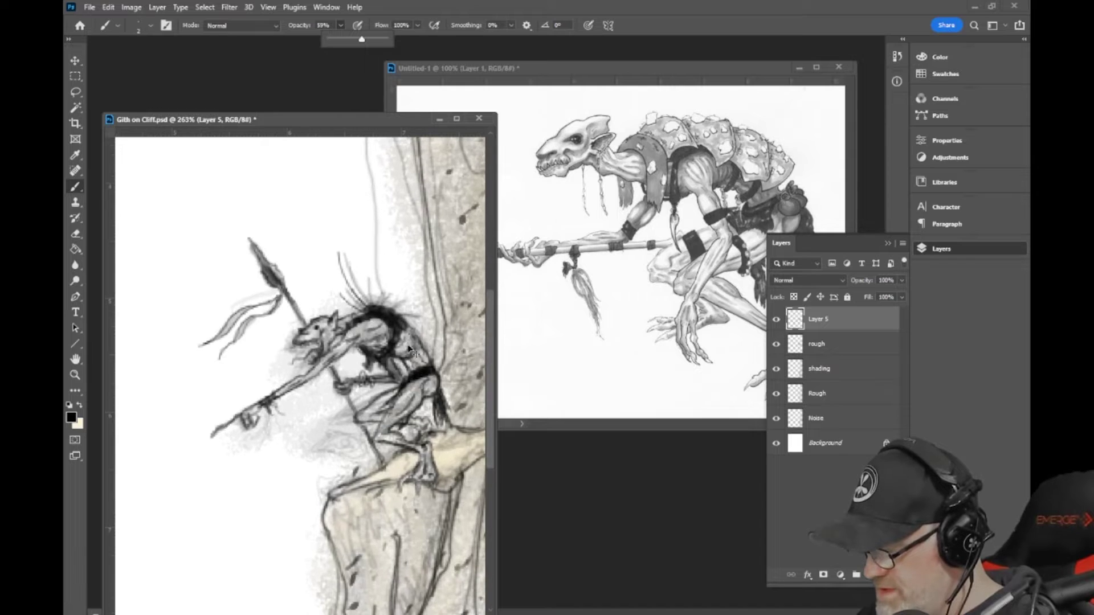
{"action": "scroll", "coordinate": [412, 381], "scroll_direction": "up", "scroll_amount": 2}
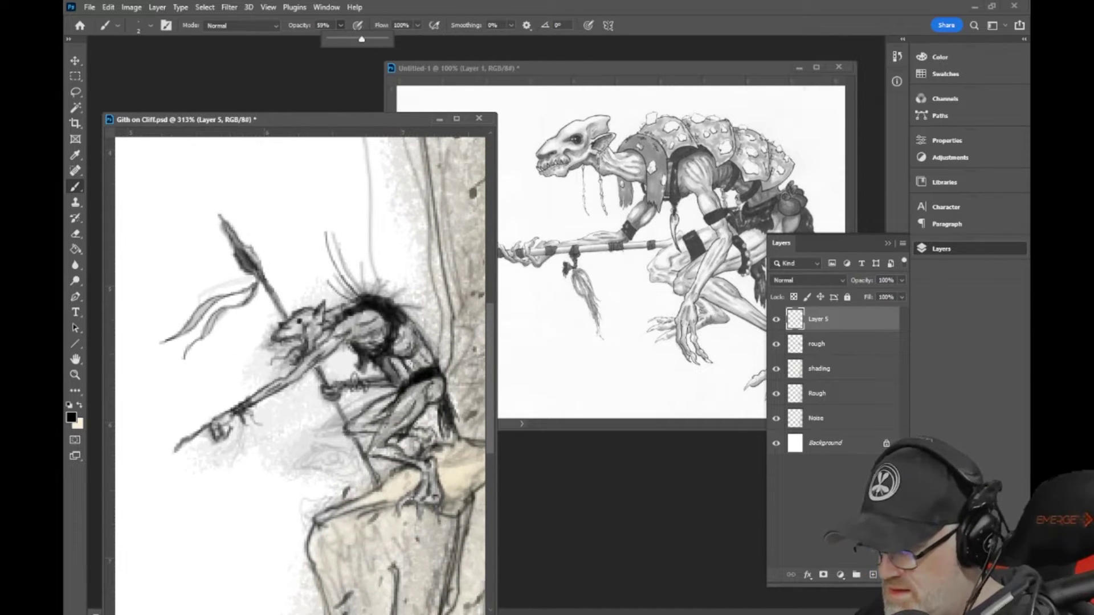
{"action": "key", "text": "e"}
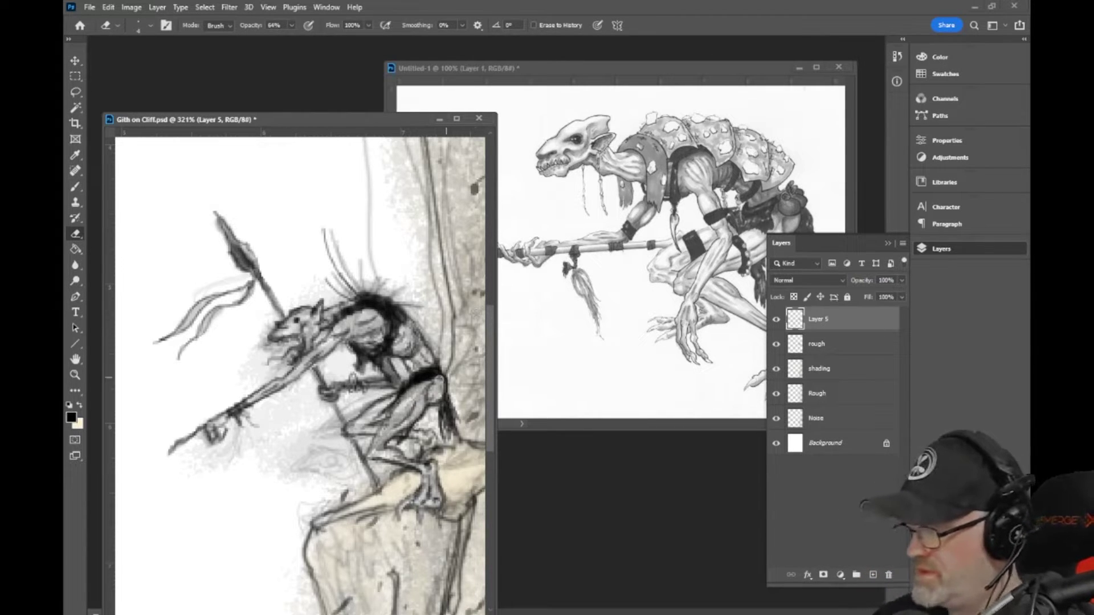
Step: Add light shading to the crouching creature's lower body and legs with the brush at 18% opacity
{"action": "left_click", "coordinate": [75, 186]}
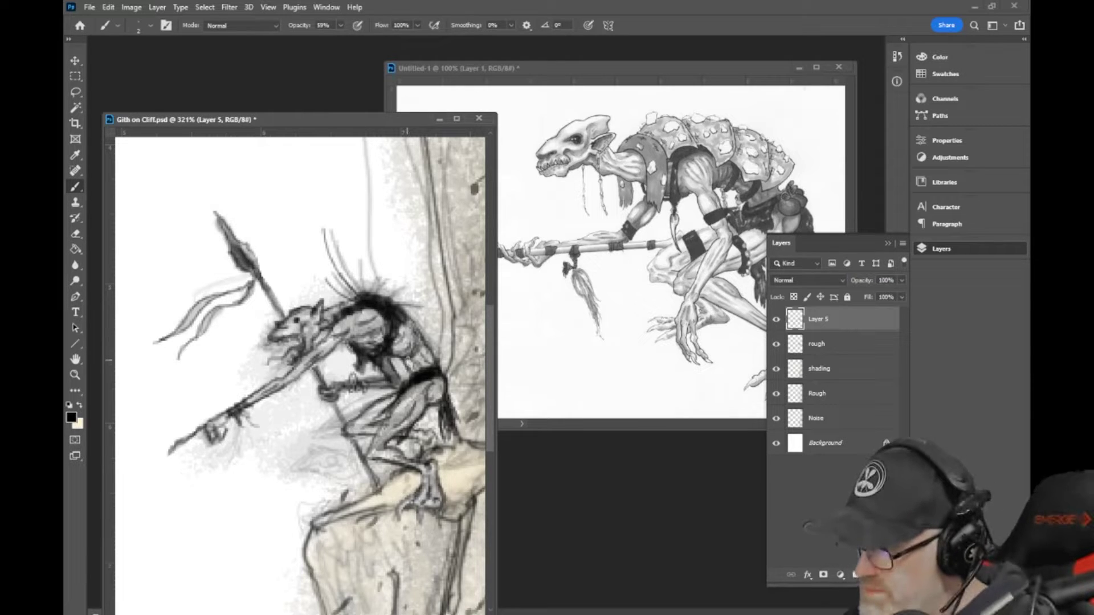
{"action": "left_click", "coordinate": [340, 25]}
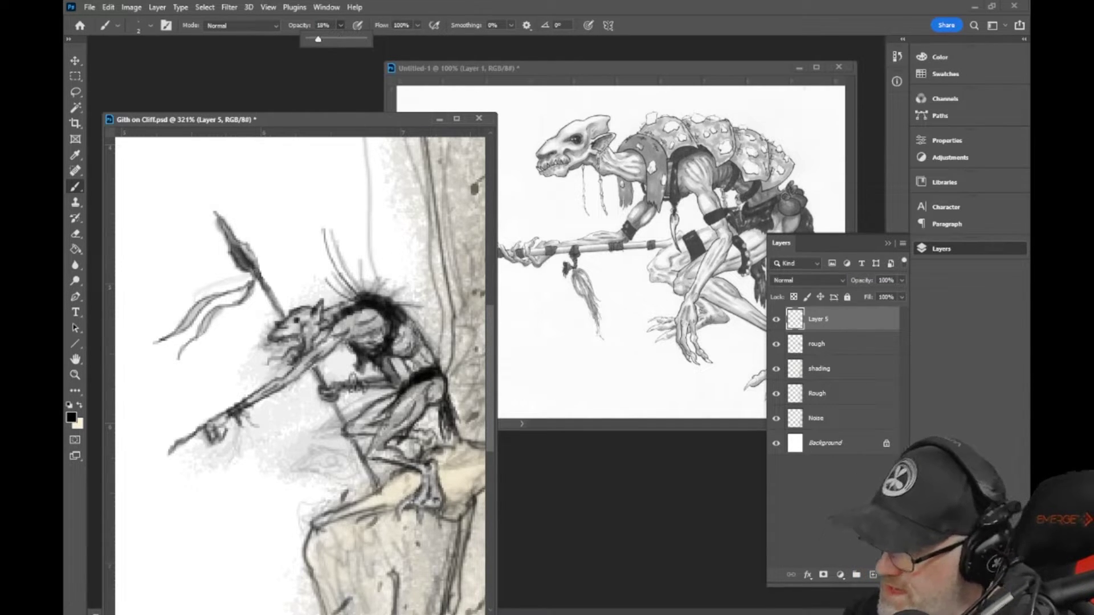
{"action": "left_click", "coordinate": [412, 364]}
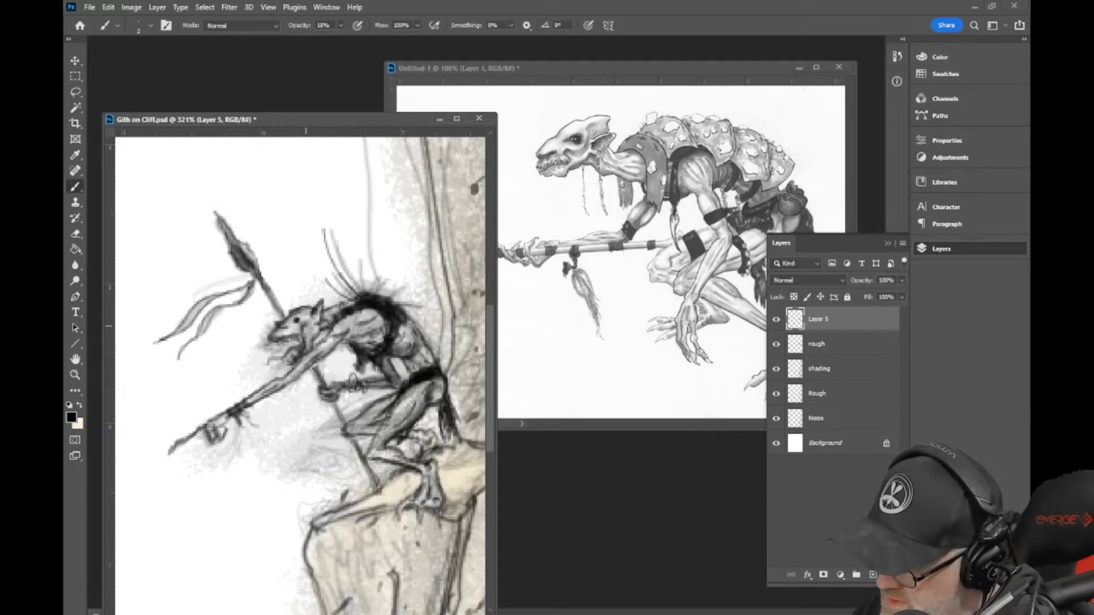
{"action": "scroll", "coordinate": [291, 340], "scroll_direction": "down", "scroll_amount": 5}
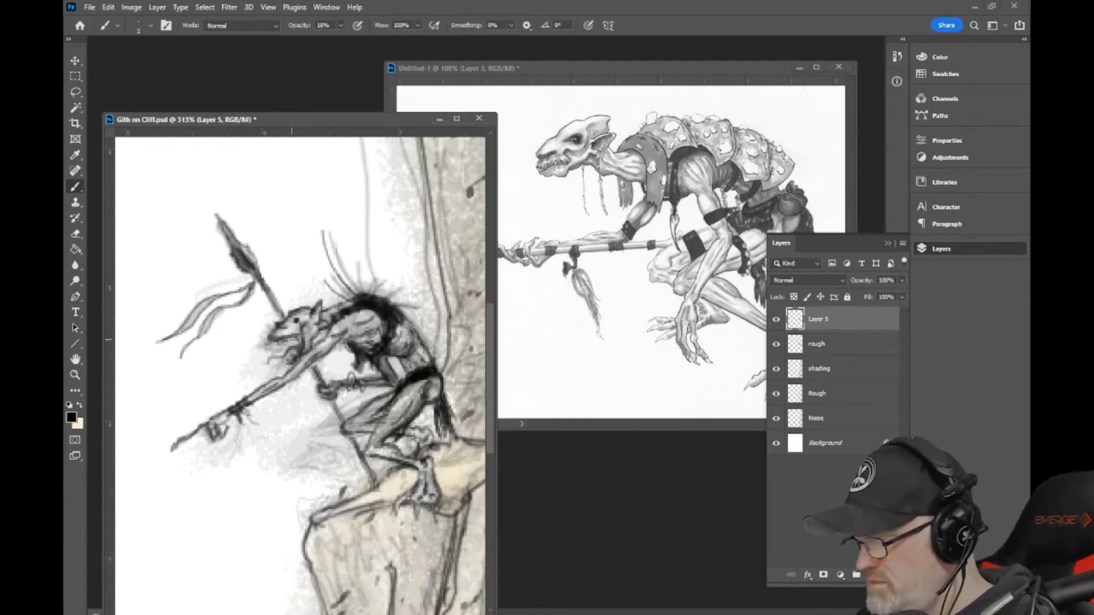
{"action": "scroll", "coordinate": [291, 340], "scroll_direction": "down", "scroll_amount": 5}
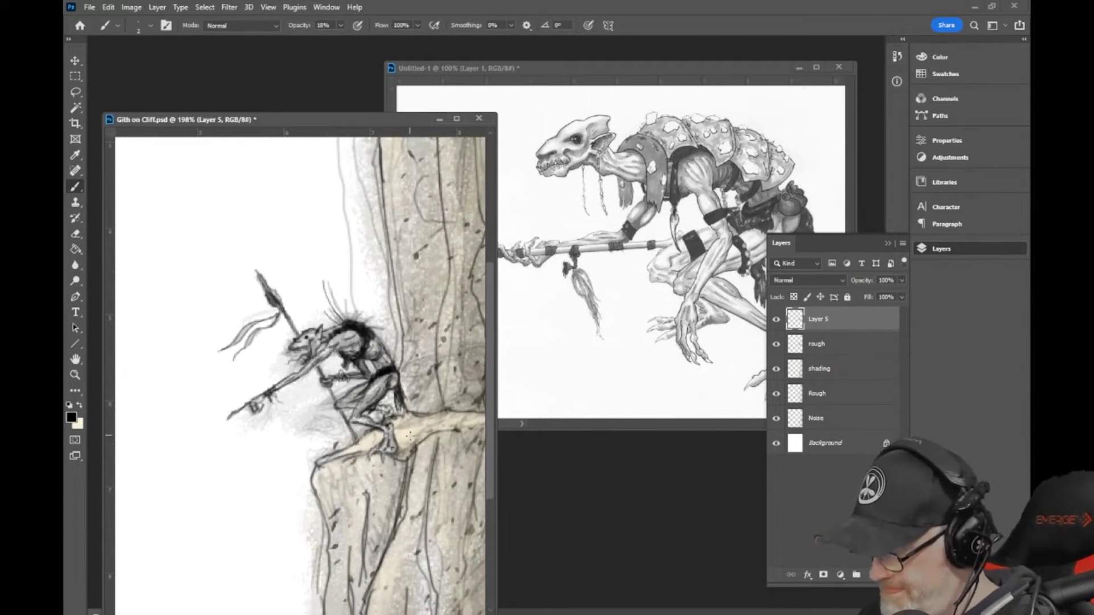
{"action": "scroll", "coordinate": [440, 419], "scroll_direction": "down", "scroll_amount": 2}
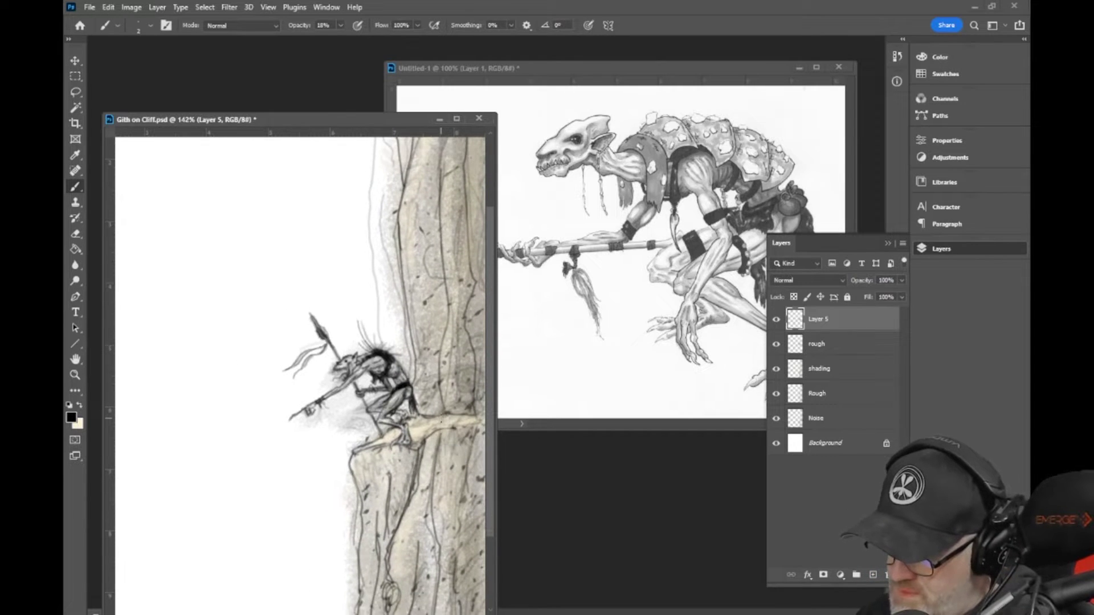
{"action": "scroll", "coordinate": [442, 423], "scroll_direction": "up", "scroll_amount": 2}
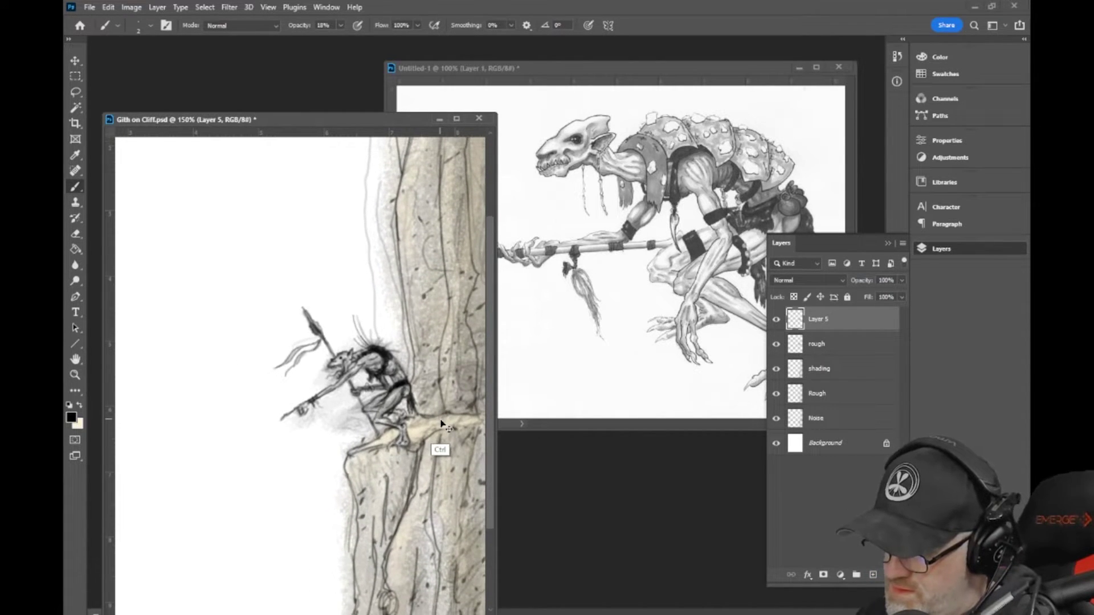
{"action": "scroll", "coordinate": [441, 424], "scroll_direction": "up", "scroll_amount": 1}
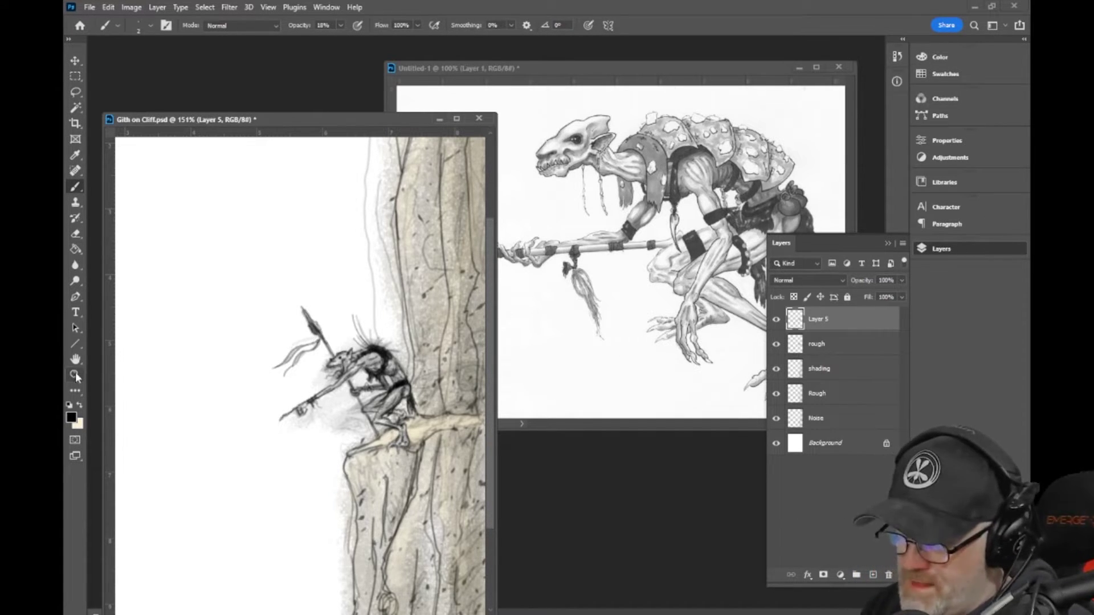
Step: Try to outline a second creature's head over the rough sketch beside the spear shaft, using a smaller brush at 41% opacity
{"action": "key", "text": "z"}
{"action": "left_click", "coordinate": [358, 427]}
{"action": "left_click", "coordinate": [357, 428]}
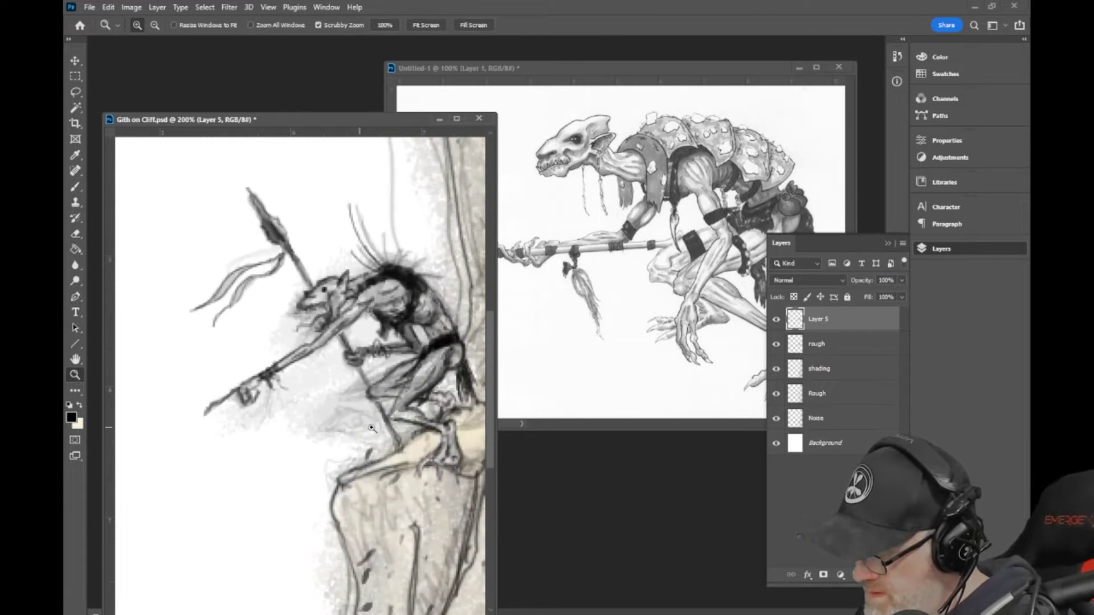
{"action": "left_click", "coordinate": [355, 425]}
{"action": "left_click", "coordinate": [354, 424]}
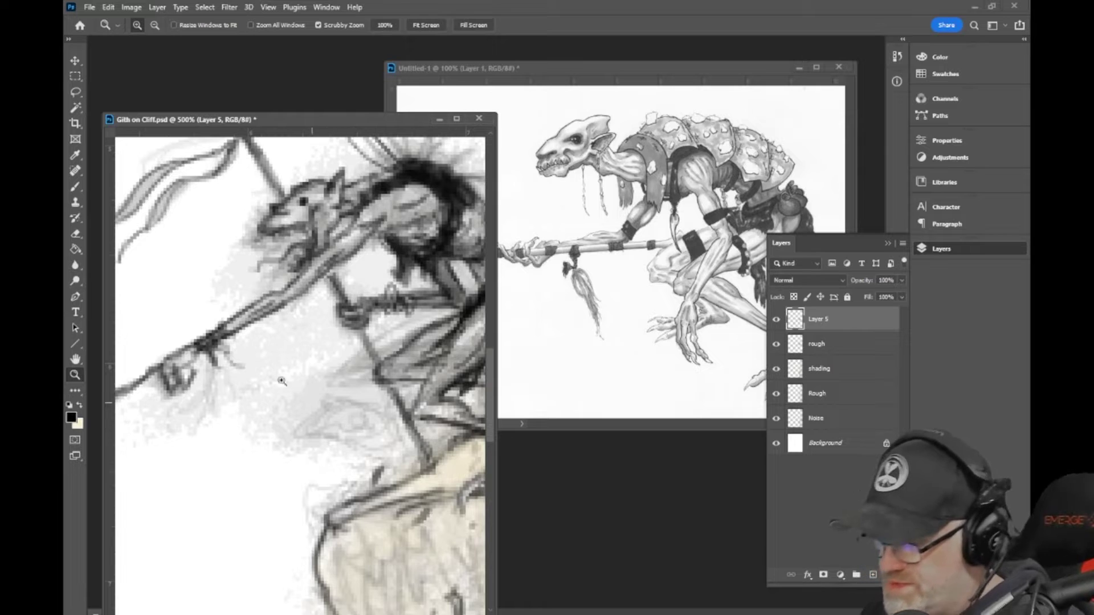
{"action": "key", "text": "b"}
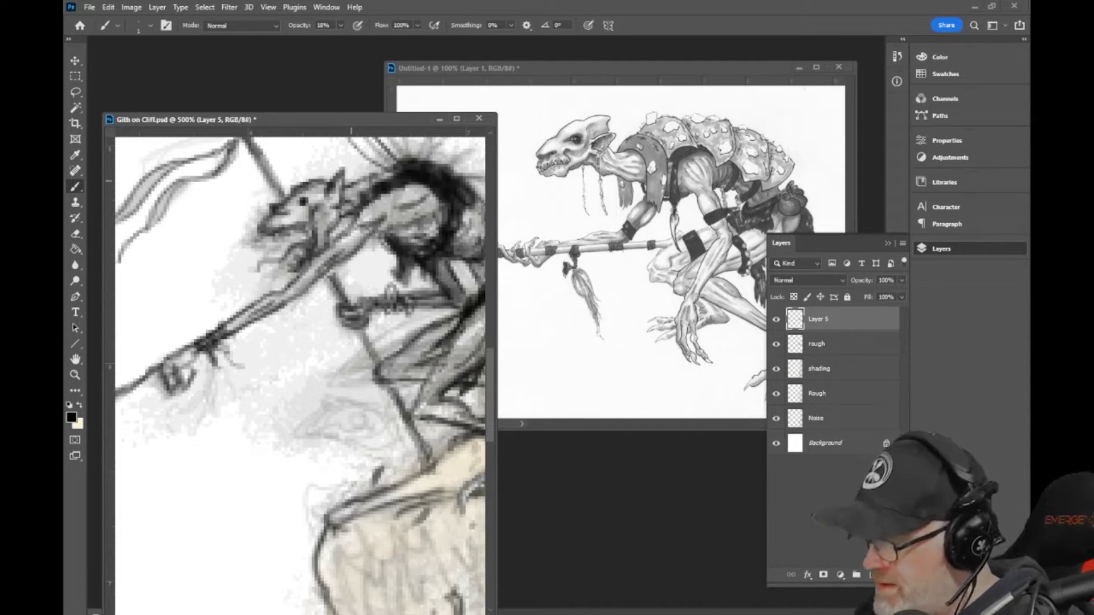
{"action": "left_click_drag", "start_coordinate": [341, 26], "coordinate": [352, 43]}
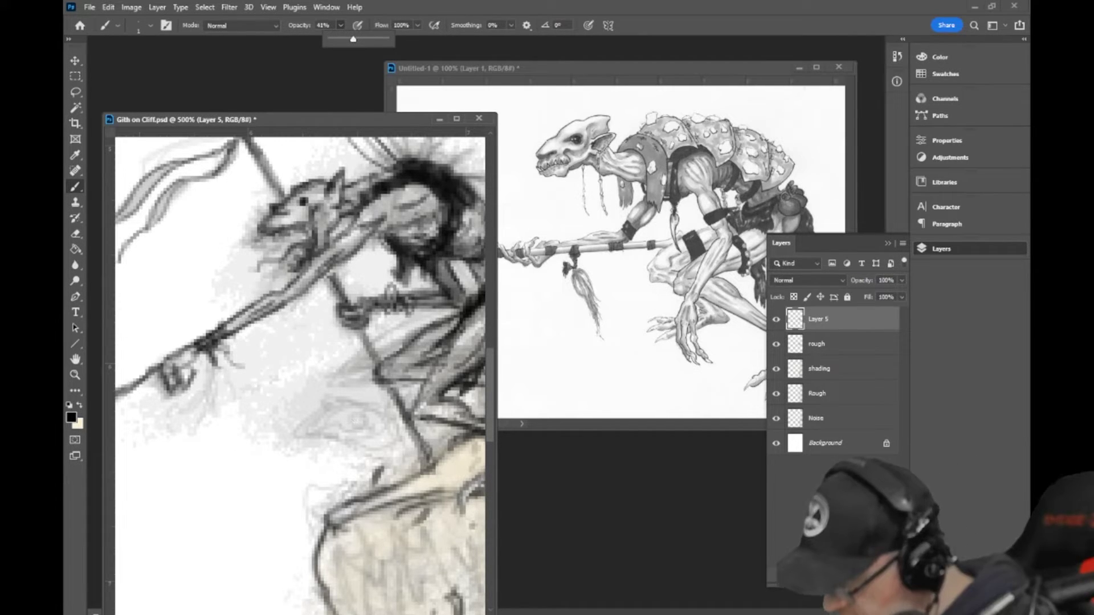
{"action": "mouse_move", "coordinate": [324, 406]}
{"action": "left_mouse_down"}
{"action": "mouse_move", "coordinate": [335, 410]}
{"action": "mouse_move", "coordinate": [308, 433]}
{"action": "mouse_move", "coordinate": [378, 439]}
{"action": "mouse_move", "coordinate": [359, 408]}
{"action": "mouse_move", "coordinate": [402, 436]}
{"action": "mouse_move", "coordinate": [387, 440]}
{"action": "mouse_move", "coordinate": [385, 427]}
{"action": "mouse_move", "coordinate": [403, 435]}
{"action": "left_mouse_up"}
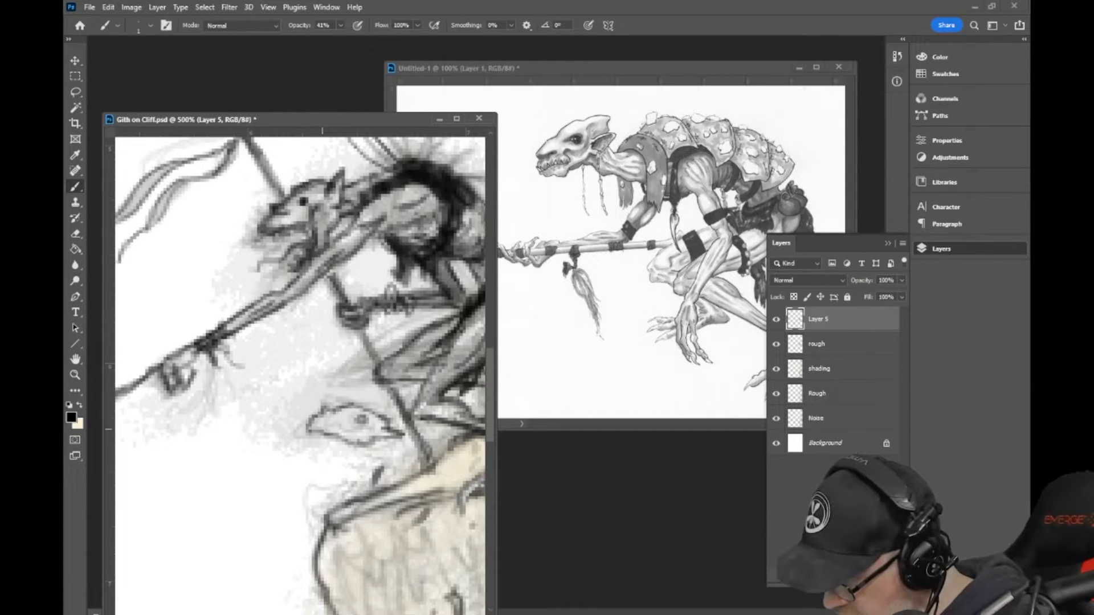
{"action": "mouse_move", "coordinate": [318, 424]}
{"action": "left_mouse_down"}
{"action": "mouse_move", "coordinate": [362, 438]}
{"action": "mouse_move", "coordinate": [311, 427]}
{"action": "left_mouse_up"}
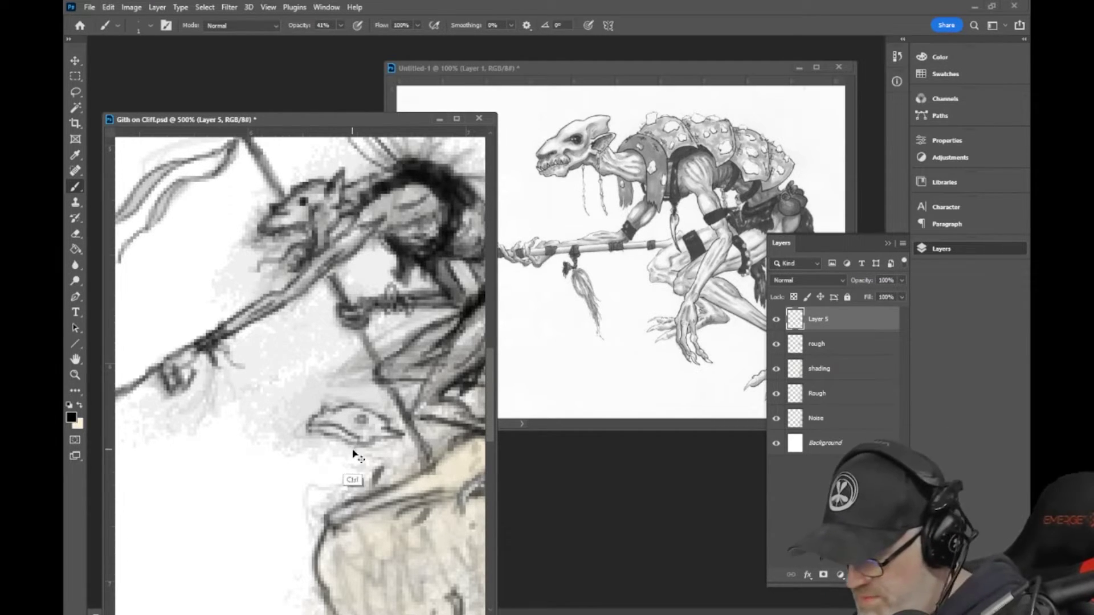
Step: Undo all the strokes of the second creature's head, back to the rough sketch
{"action": "key", "text": "ctrl+z"}
{"action": "key", "text": "ctrl+z"}
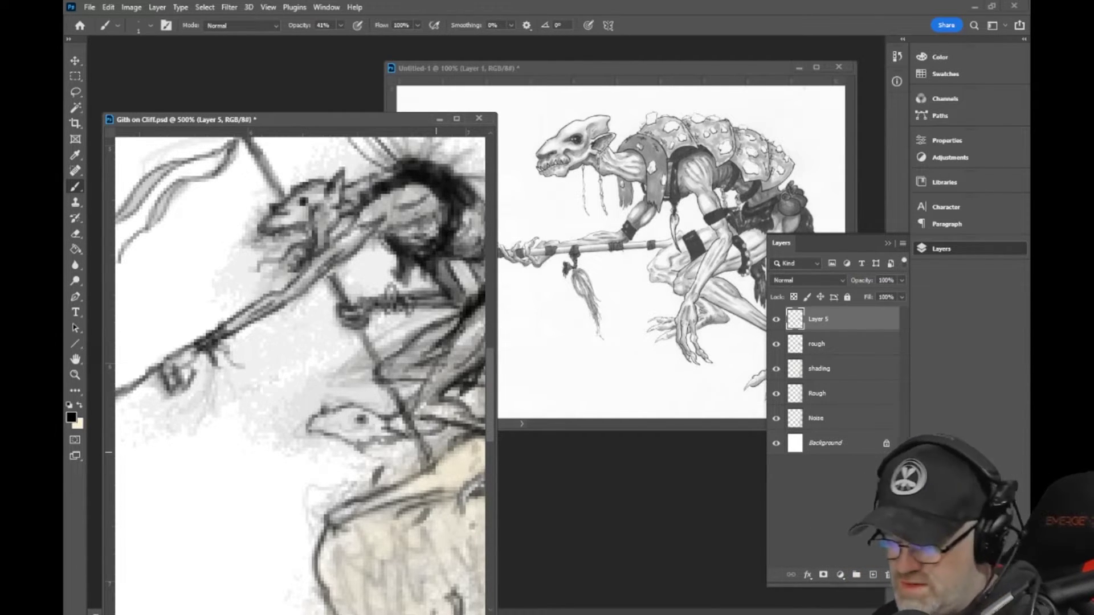
{"action": "key", "text": "ctrl+z"}
{"action": "key", "text": "ctrl+z"}
{"action": "key", "text": "ctrl+z"}
{"action": "key", "text": "ctrl+z"}
{"action": "key", "text": "ctrl+z"}
{"action": "key", "text": "ctrl+z"}
{"action": "key", "text": "ctrl+z"}
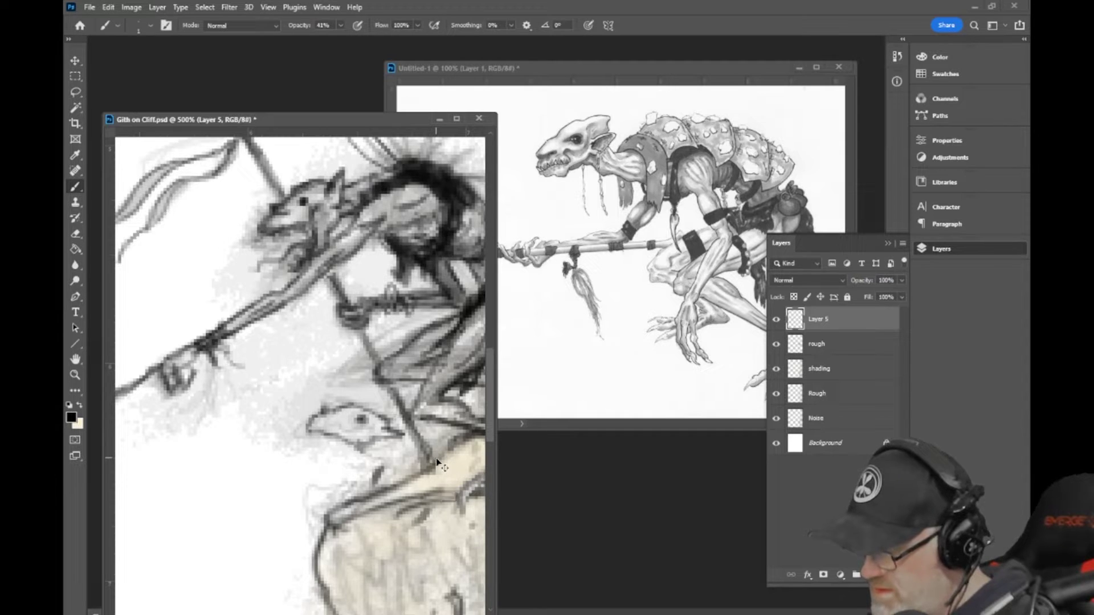
{"action": "key", "text": "ctrl+z"}
{"action": "key", "text": "ctrl+z"}
{"action": "key", "text": "ctrl+z"}
{"action": "key", "text": "ctrl+z"}
{"action": "key", "text": "ctrl+z"}
{"action": "key", "text": "ctrl+z"}
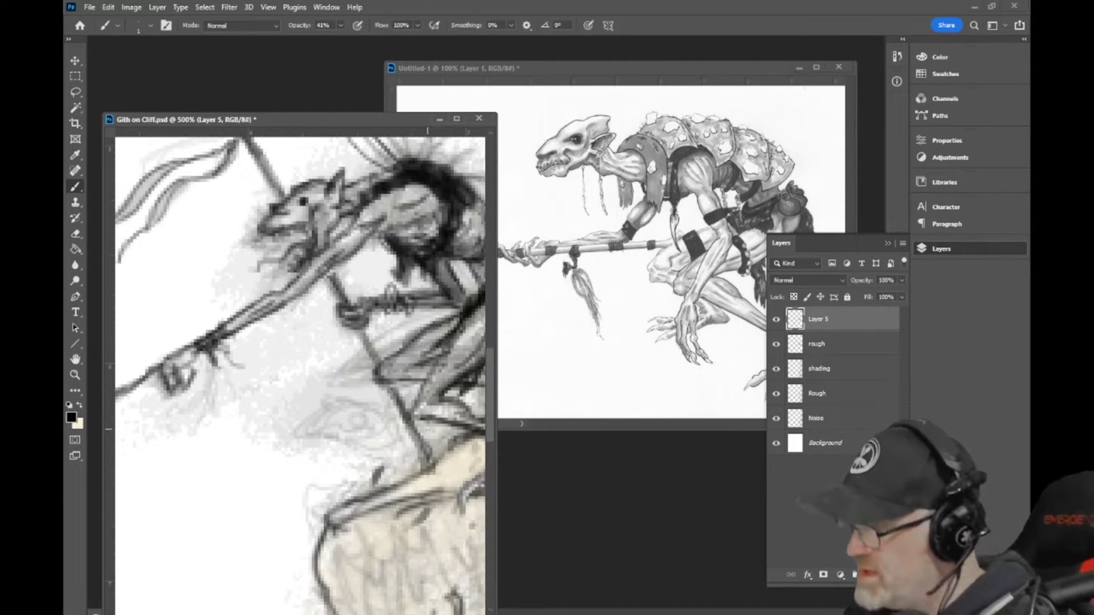
Step: Redraw the second creature's snout and lower jaw lightly with the brush at 23% opacity, following the rough sketch
{"action": "left_click", "coordinate": [341, 25]}
{"action": "left_click", "coordinate": [330, 39]}
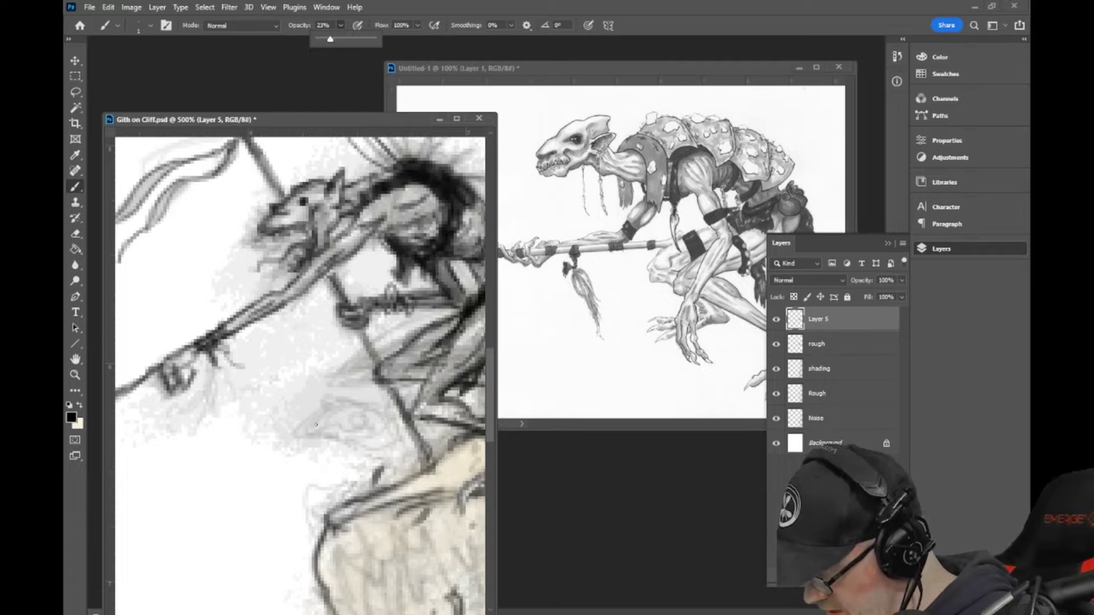
{"action": "left_click", "coordinate": [316, 424]}
{"action": "left_click_drag", "start_coordinate": [314, 424], "coordinate": [375, 440]}
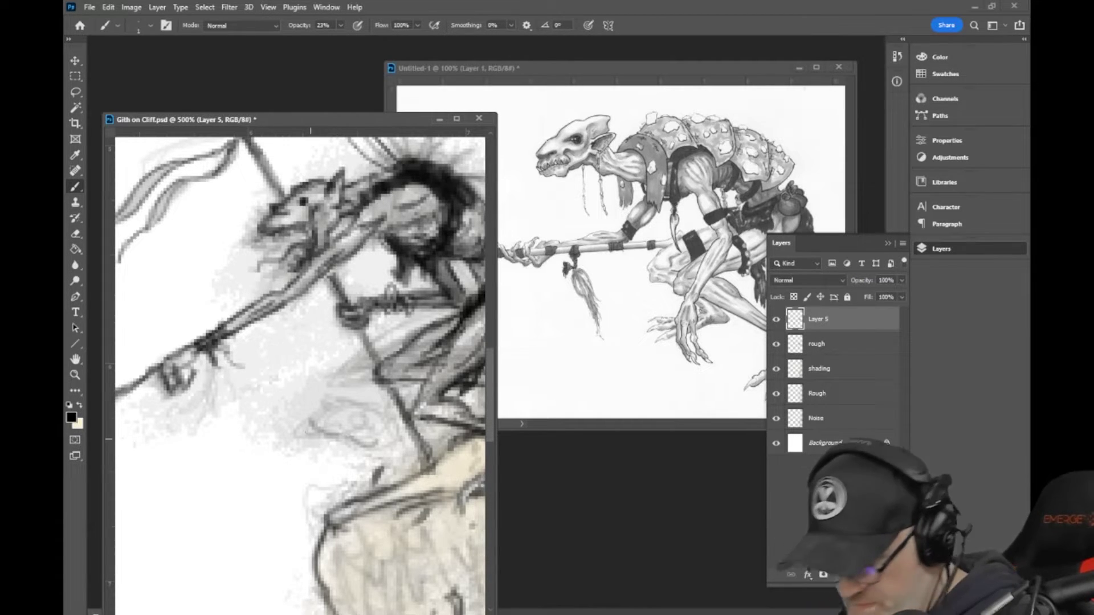
Step: Sketch the second creature's arm and hand gripping the cliff ledge below its head, in light strokes at 23% brush opacity
{"action": "scroll", "coordinate": [350, 491], "scroll_direction": "up", "scroll_amount": 2}
{"action": "scroll", "coordinate": [350, 491], "scroll_direction": "down", "scroll_amount": 5}
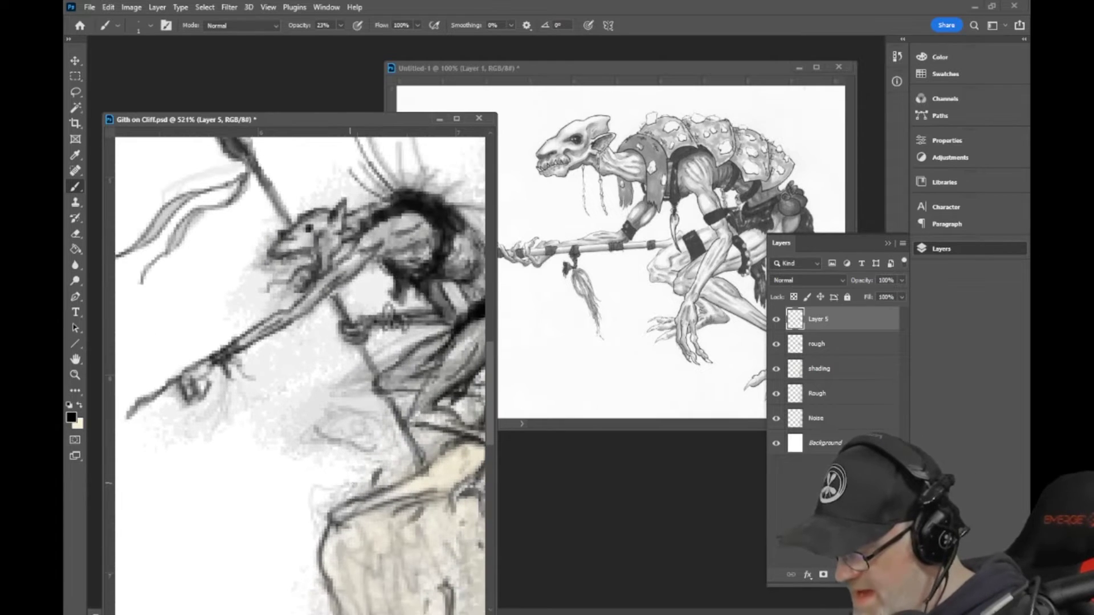
{"action": "scroll", "coordinate": [358, 481], "scroll_direction": "down", "scroll_amount": 3}
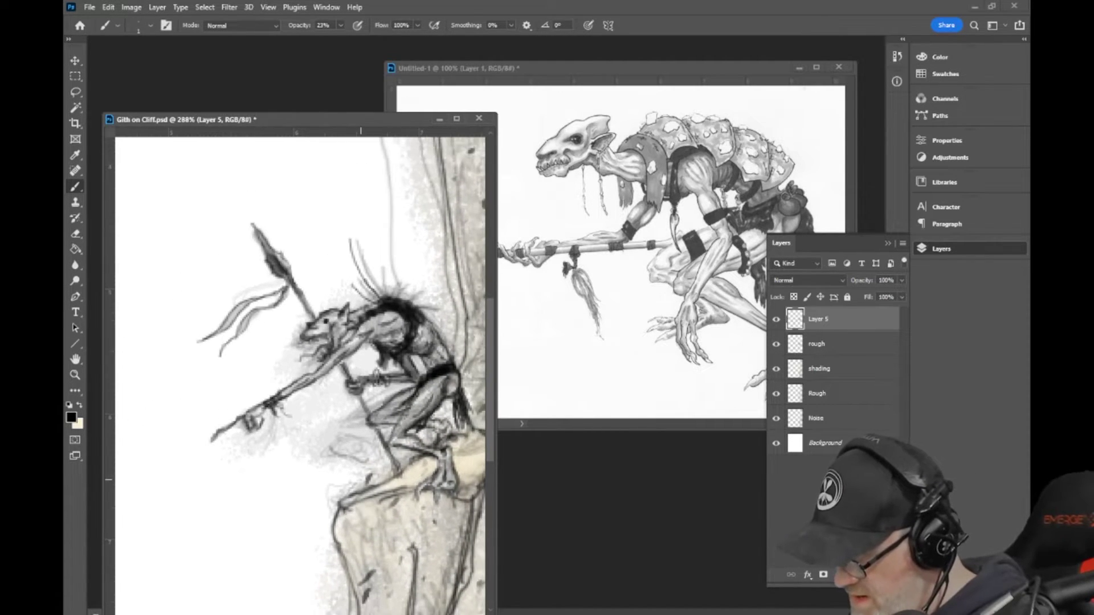
{"action": "scroll", "coordinate": [339, 453], "scroll_direction": "down", "scroll_amount": 1}
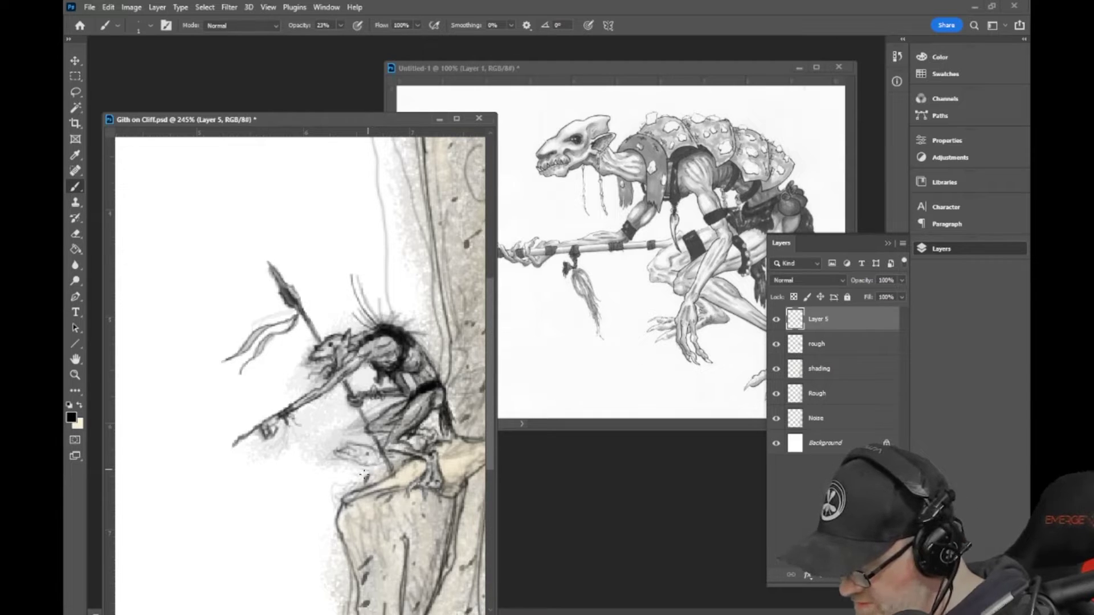
{"action": "mouse_move", "coordinate": [338, 489]}
{"action": "left_mouse_down"}
{"action": "mouse_move", "coordinate": [381, 469]}
{"action": "mouse_move", "coordinate": [373, 479]}
{"action": "mouse_move", "coordinate": [391, 437]}
{"action": "mouse_move", "coordinate": [381, 470]}
{"action": "mouse_move", "coordinate": [381, 434]}
{"action": "mouse_move", "coordinate": [389, 462]}
{"action": "mouse_move", "coordinate": [348, 444]}
{"action": "mouse_move", "coordinate": [432, 458]}
{"action": "mouse_move", "coordinate": [369, 468]}
{"action": "left_mouse_up"}
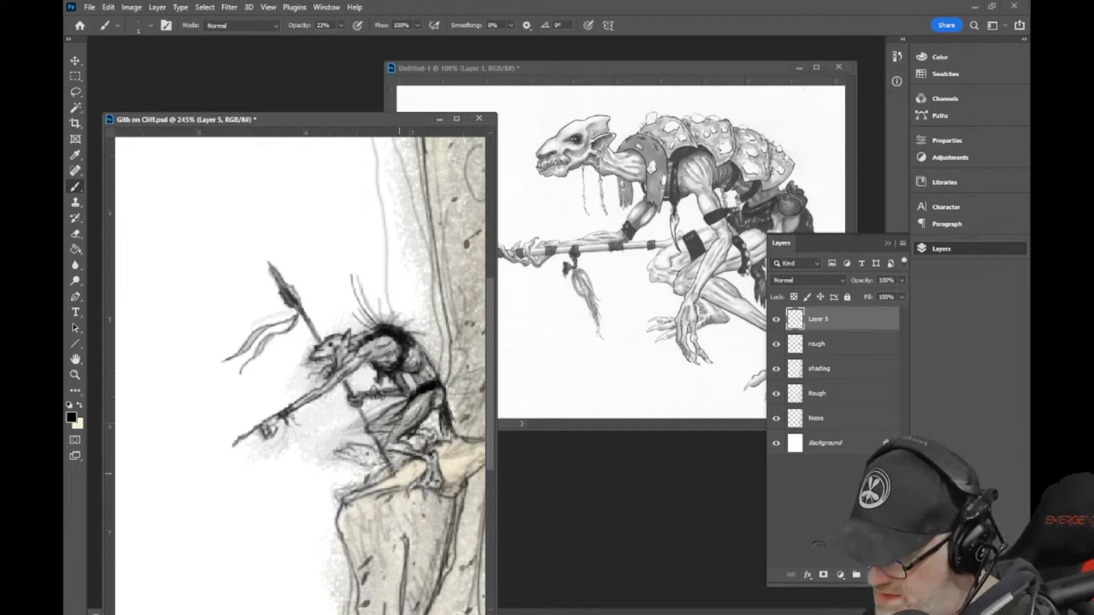
{"action": "mouse_move", "coordinate": [389, 467]}
{"action": "left_mouse_down"}
{"action": "mouse_move", "coordinate": [407, 461]}
{"action": "mouse_move", "coordinate": [407, 444]}
{"action": "mouse_move", "coordinate": [388, 455]}
{"action": "left_mouse_up"}
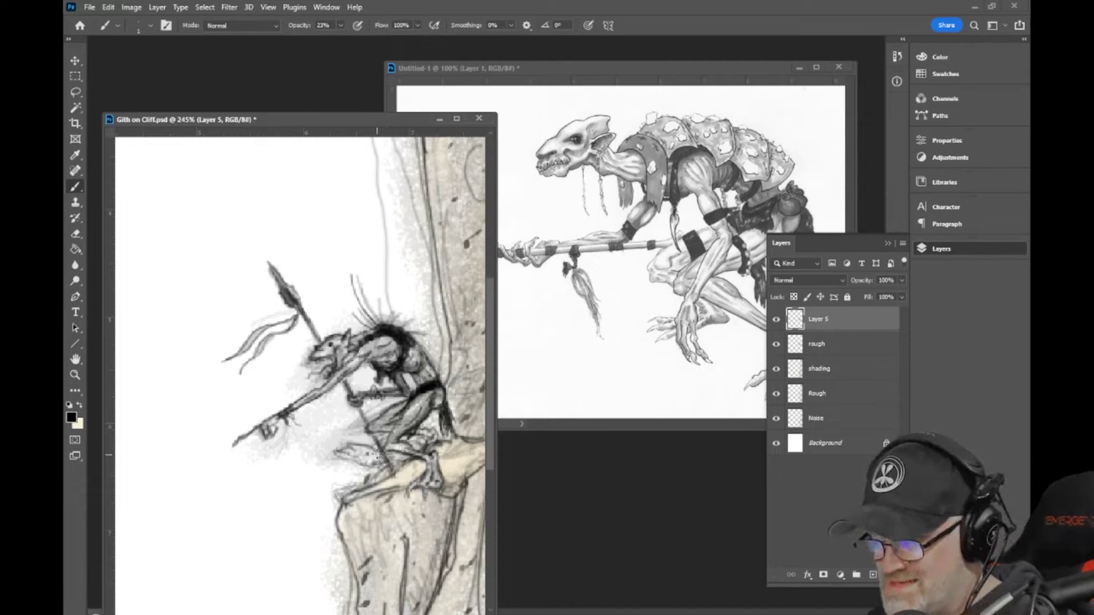
Step: Darken the outlines of the second creature's head and its hand on the ledge with the brush at 41% opacity
{"action": "left_click", "coordinate": [341, 26]}
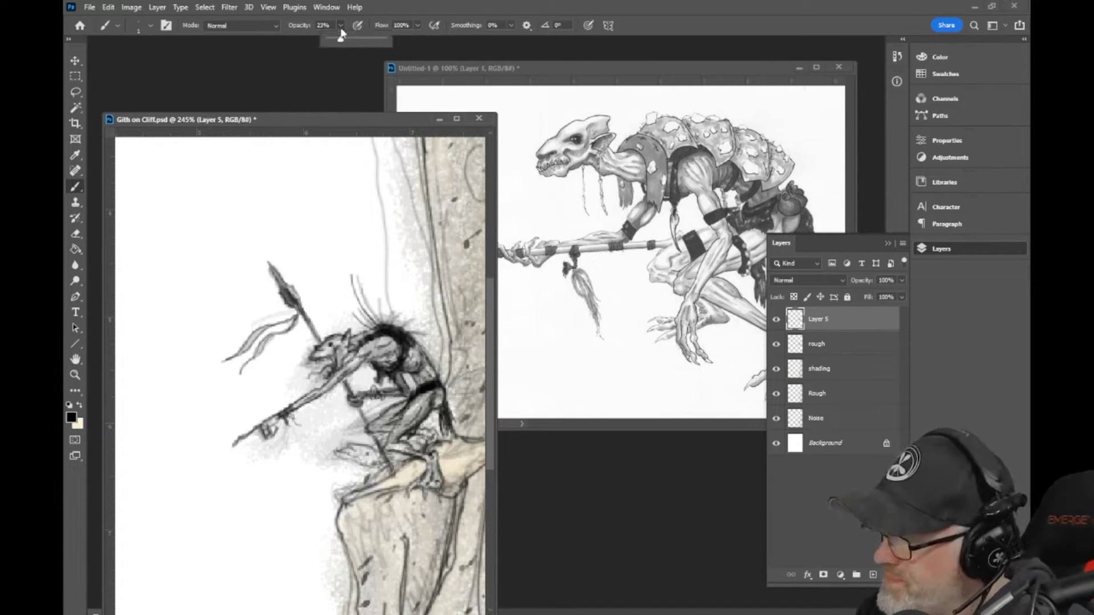
{"action": "left_click_drag", "start_coordinate": [340, 39], "coordinate": [351, 39]}
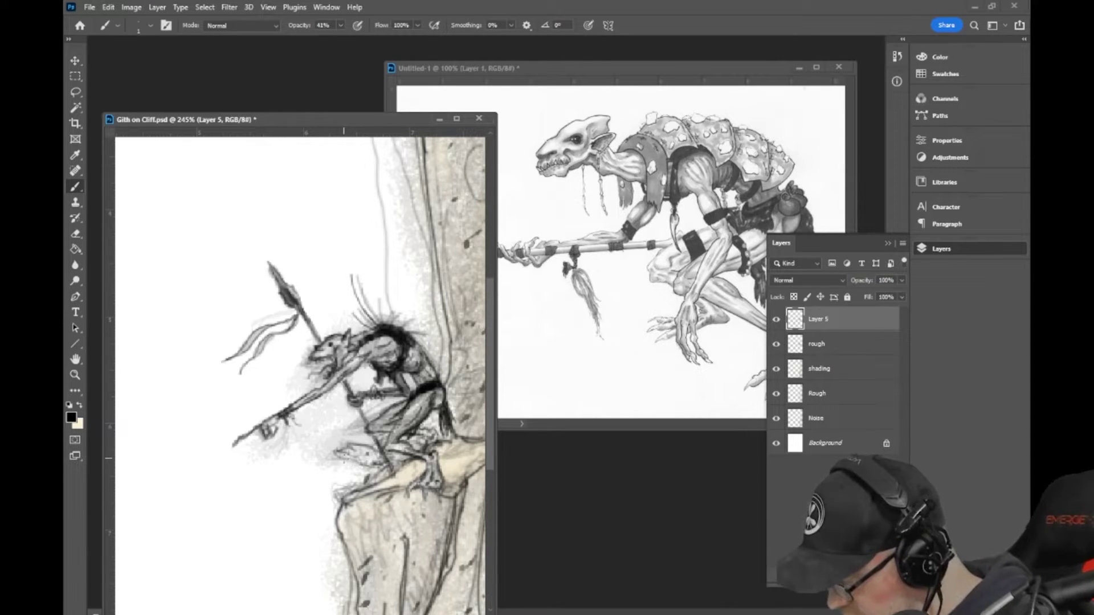
{"action": "mouse_move", "coordinate": [356, 463]}
{"action": "left_mouse_down"}
{"action": "mouse_move", "coordinate": [364, 466]}
{"action": "mouse_move", "coordinate": [350, 456]}
{"action": "mouse_move", "coordinate": [384, 453]}
{"action": "left_mouse_up"}
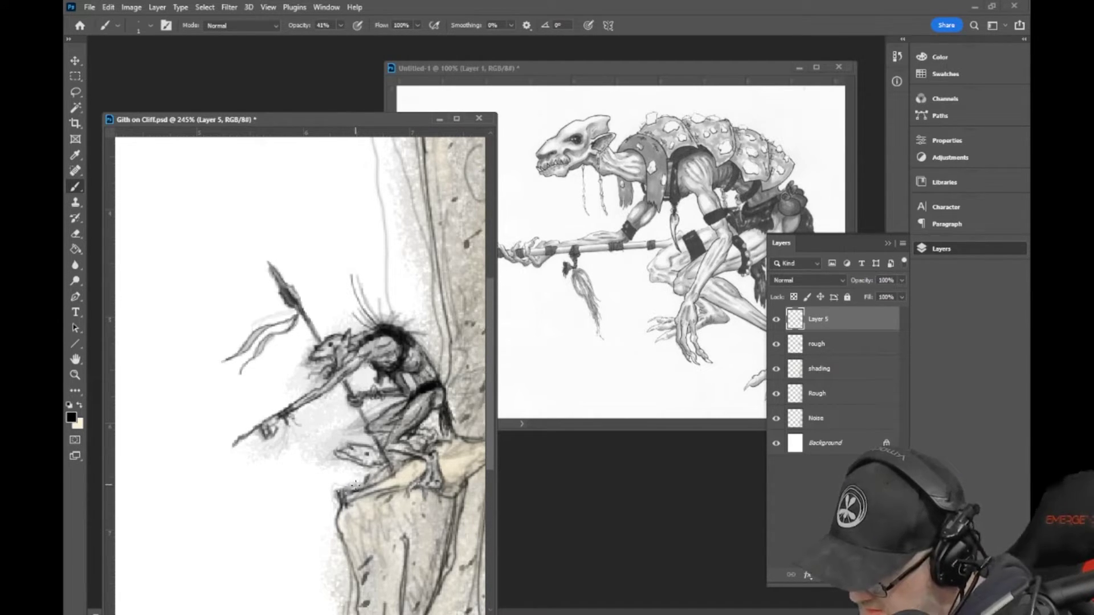
Step: Try drawing a horizontal spear reaching out over the ledge from the second creature's hand, and undo its strokes
{"action": "mouse_move", "coordinate": [356, 485]}
{"action": "left_mouse_down"}
{"action": "mouse_move", "coordinate": [314, 478]}
{"action": "mouse_move", "coordinate": [370, 482]}
{"action": "mouse_move", "coordinate": [309, 474]}
{"action": "mouse_move", "coordinate": [283, 478]}
{"action": "mouse_move", "coordinate": [322, 485]}
{"action": "mouse_move", "coordinate": [279, 484]}
{"action": "mouse_move", "coordinate": [359, 478]}
{"action": "left_mouse_up"}
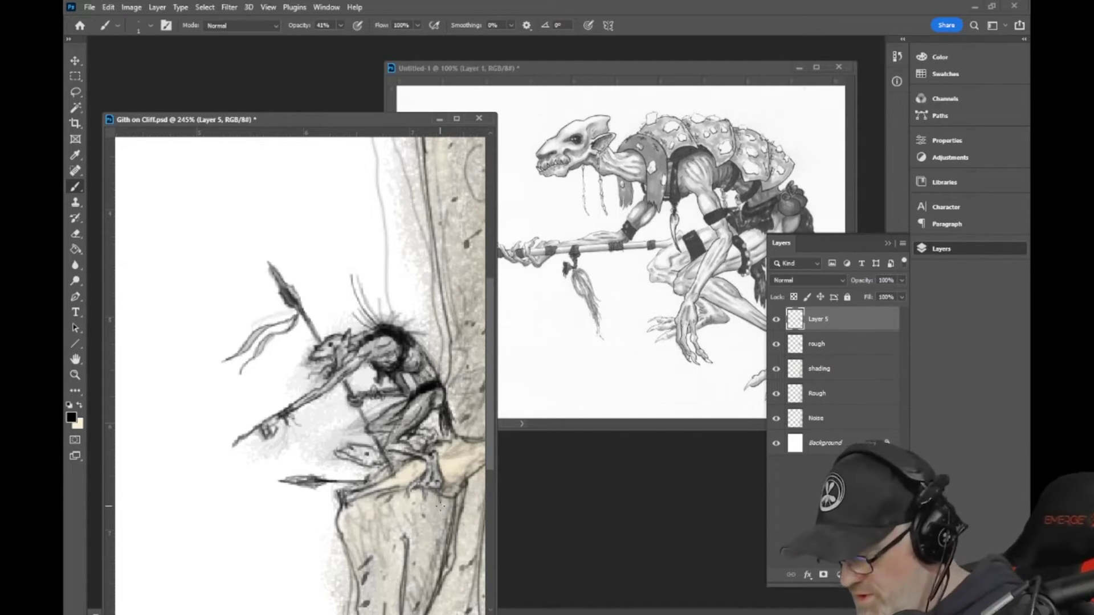
{"action": "key", "text": "ctrl+z"}
{"action": "key", "text": "ctrl+z"}
{"action": "key", "text": "ctrl+z"}
{"action": "key", "text": "ctrl+z"}
{"action": "key", "text": "ctrl+z"}
{"action": "key", "text": "ctrl+z"}
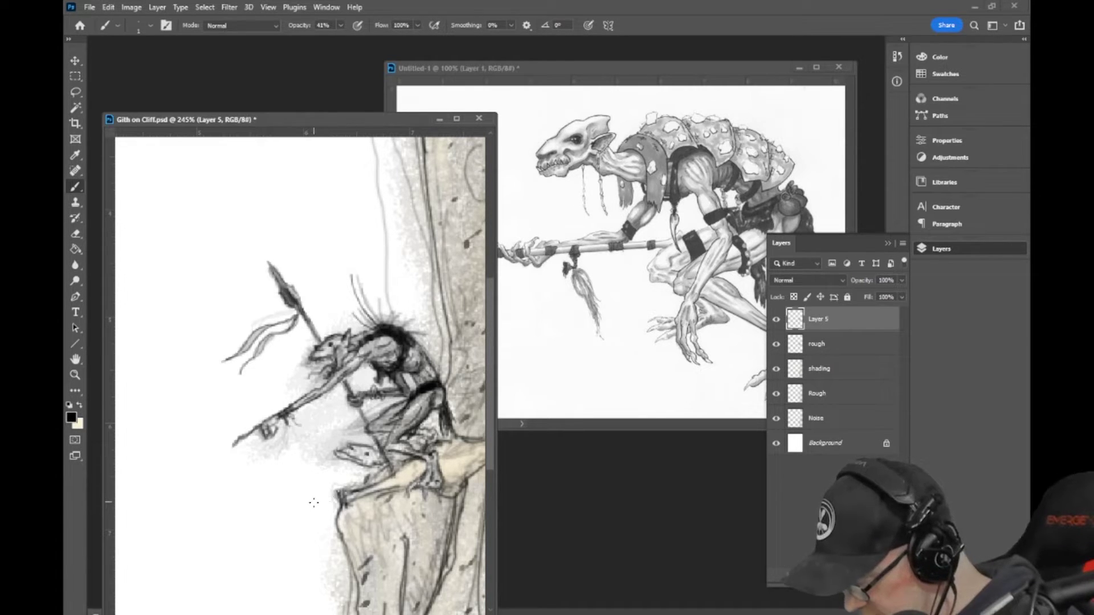
Step: Draw a spear angled down and outward over the ledge from the second creature's hand, with the brush at 41% opacity
{"action": "mouse_move", "coordinate": [314, 502]}
{"action": "left_mouse_down"}
{"action": "mouse_move", "coordinate": [363, 480]}
{"action": "mouse_move", "coordinate": [317, 504]}
{"action": "mouse_move", "coordinate": [342, 484]}
{"action": "mouse_move", "coordinate": [316, 500]}
{"action": "left_mouse_up"}
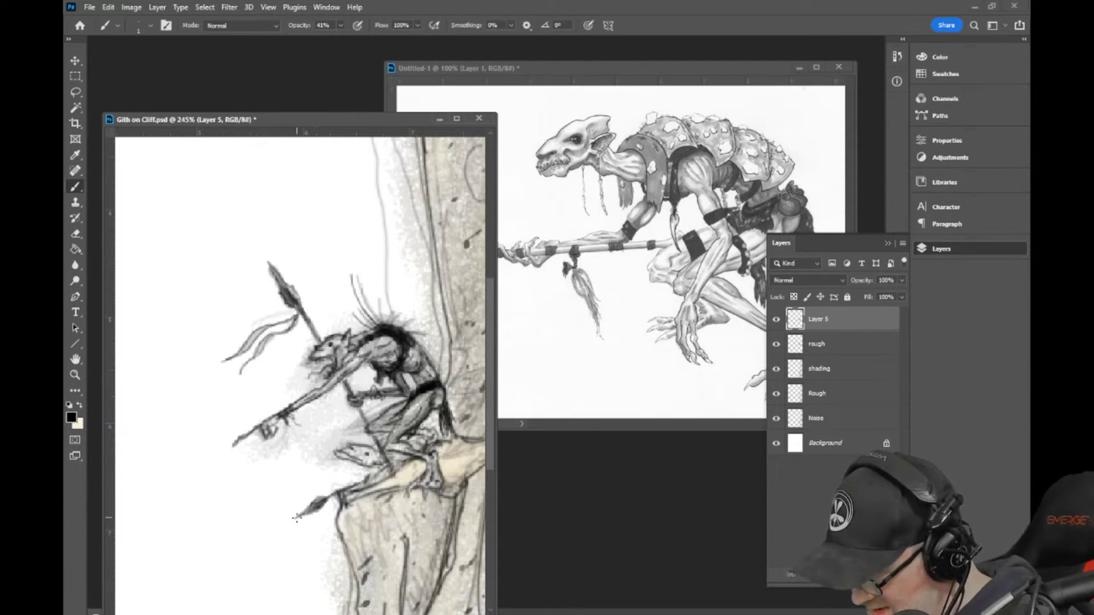
{"action": "left_click_drag", "start_coordinate": [296, 517], "coordinate": [288, 522]}
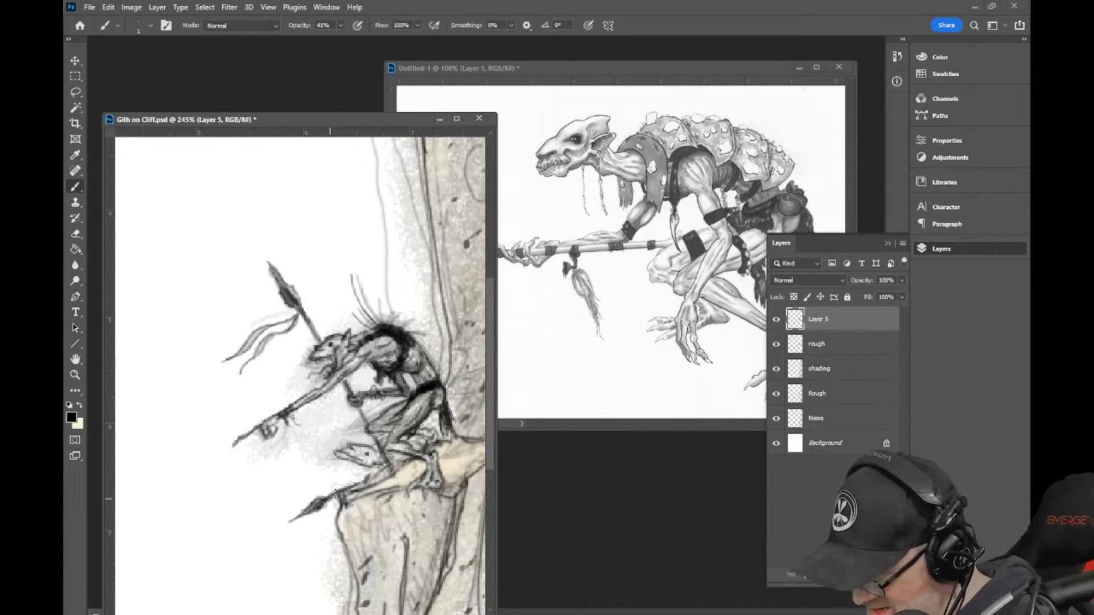
{"action": "left_click_drag", "start_coordinate": [335, 492], "coordinate": [370, 475]}
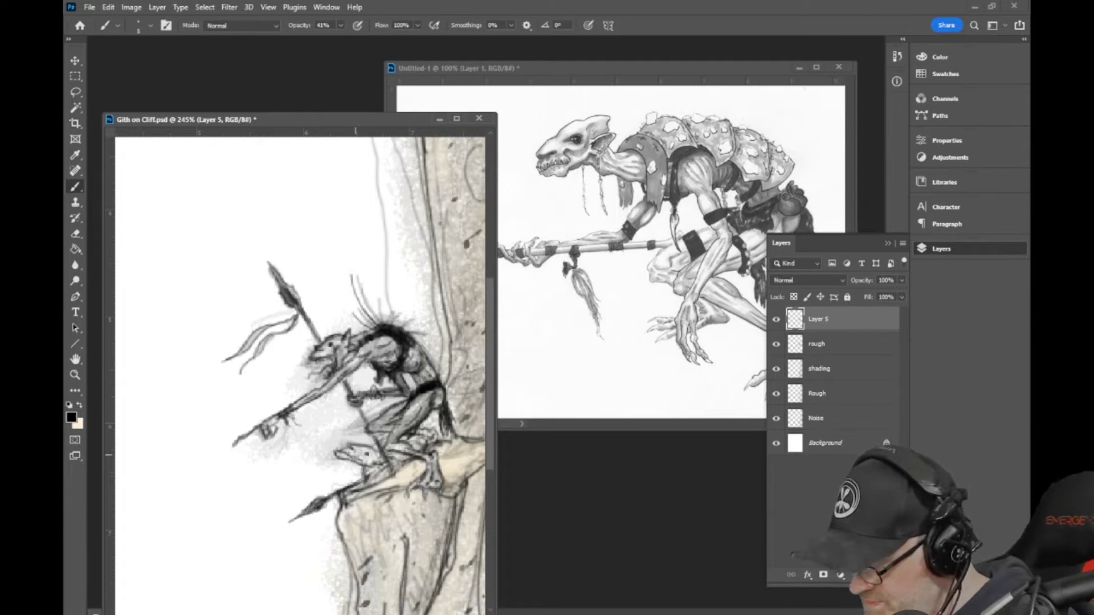
Step: Shade the second creature's head and neck behind the ledge softly with the brush at 10% opacity
{"action": "left_click", "coordinate": [340, 25]}
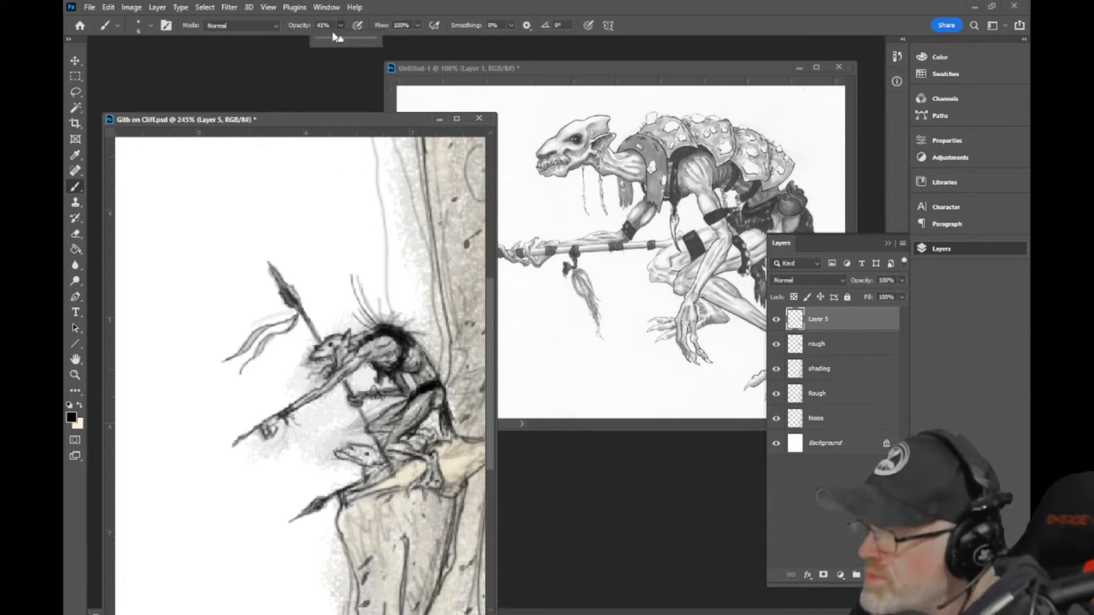
{"action": "left_click", "coordinate": [322, 38]}
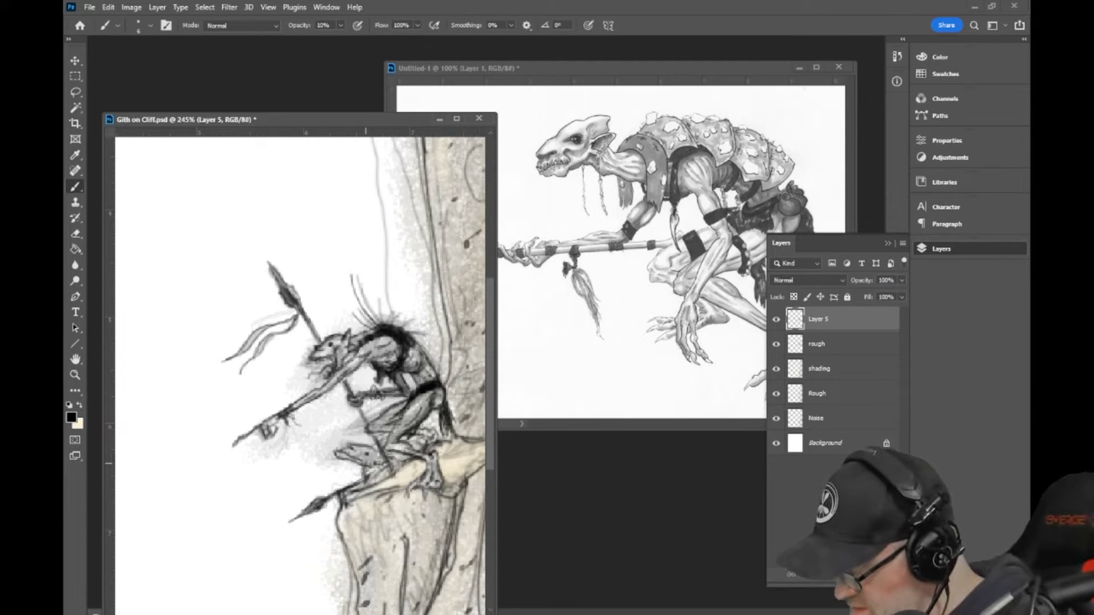
{"action": "mouse_move", "coordinate": [359, 457]}
{"action": "left_mouse_down"}
{"action": "mouse_move", "coordinate": [339, 453]}
{"action": "mouse_move", "coordinate": [376, 459]}
{"action": "left_mouse_up"}
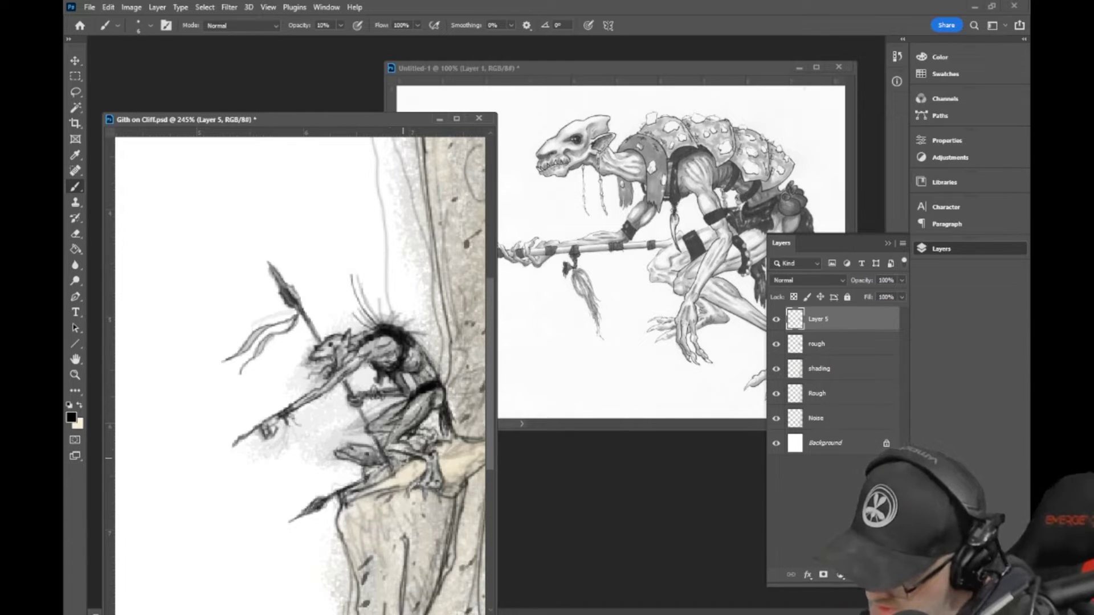
{"action": "left_click_drag", "start_coordinate": [400, 464], "coordinate": [390, 462]}
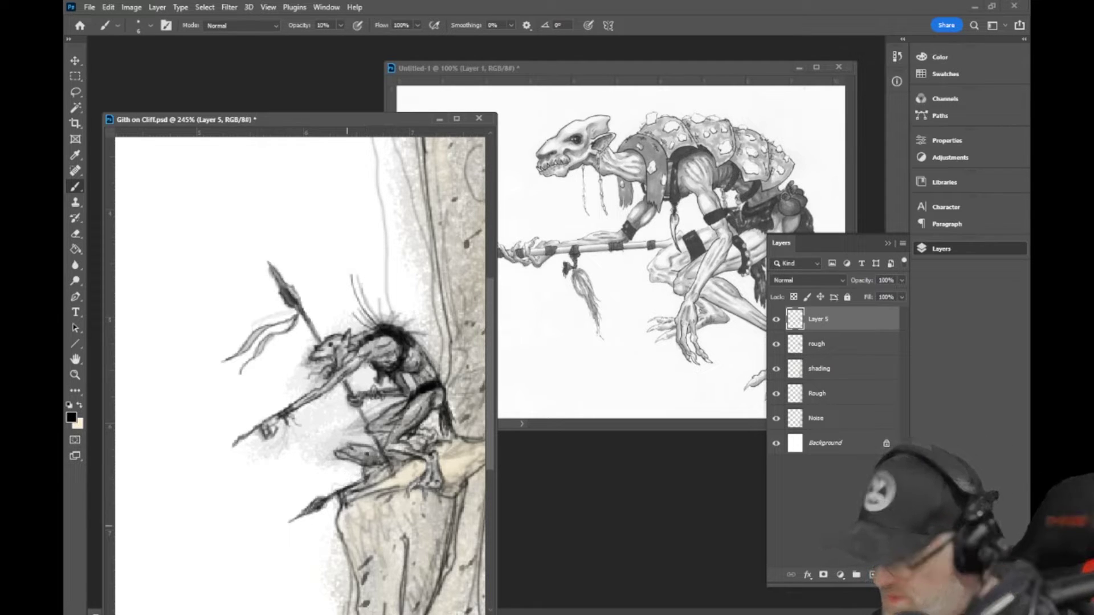
Step: Erase a small head-sized patch of the shading layer on the rock wall above the ledge
{"action": "left_click_drag", "start_coordinate": [374, 614], "coordinate": [410, 614]}
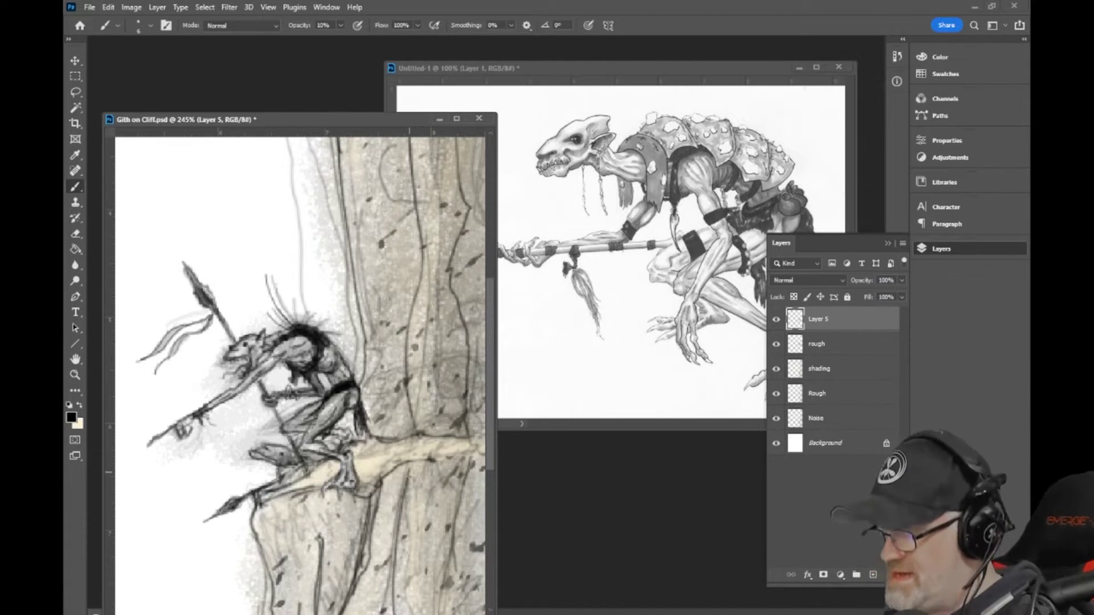
{"action": "left_click", "coordinate": [831, 376]}
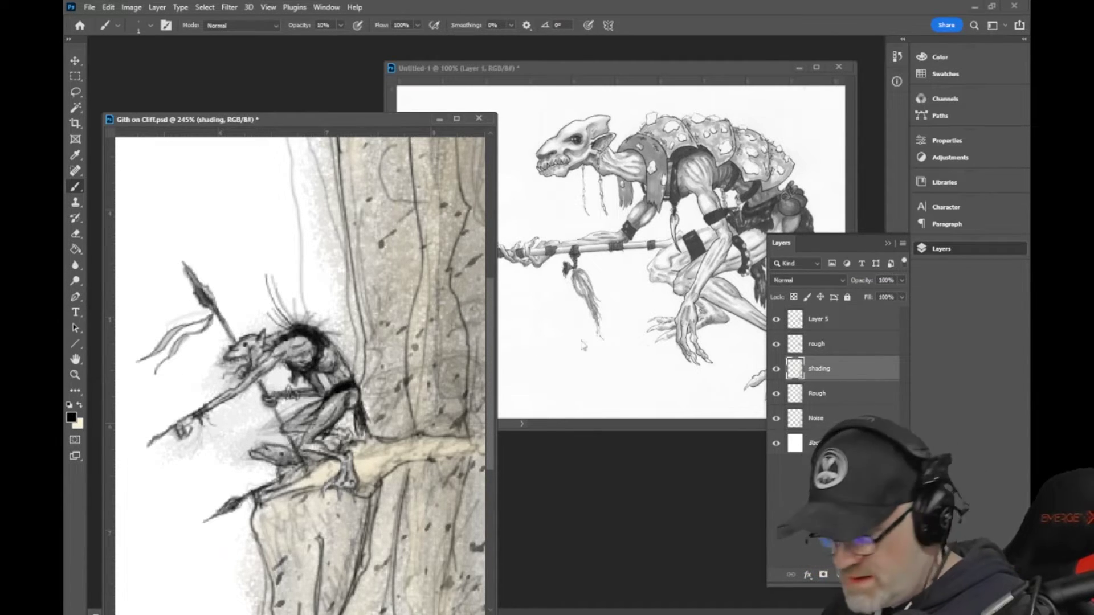
{"action": "left_click", "coordinate": [76, 233]}
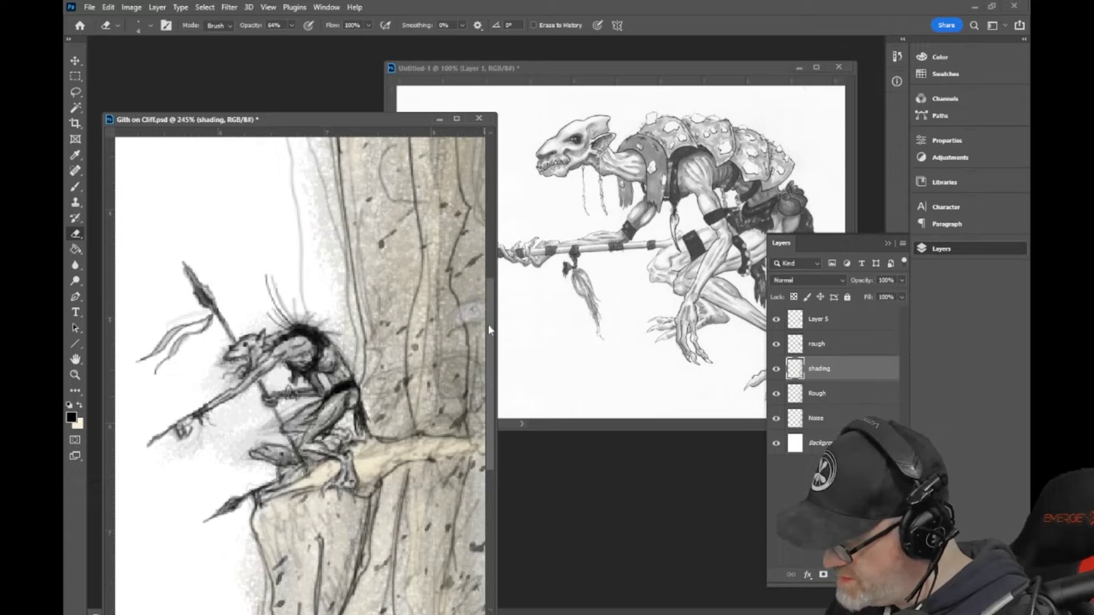
Step: On Layer 5, draw a third creature's head peering out of the cleared patch on the rock wall, with the brush at 43% opacity
{"action": "left_click", "coordinate": [824, 319]}
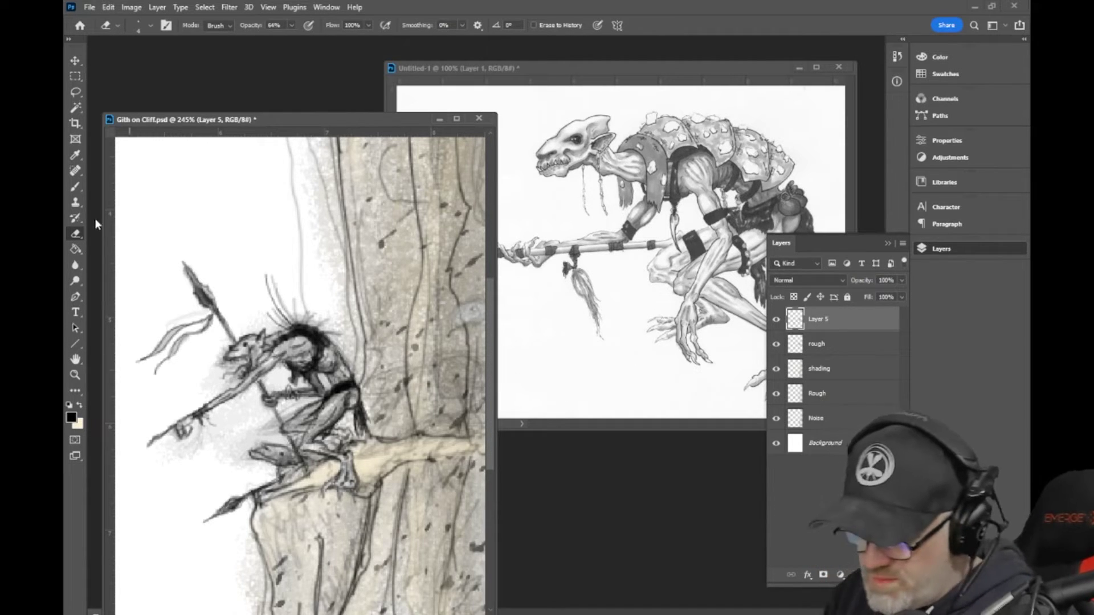
{"action": "key", "text": "b"}
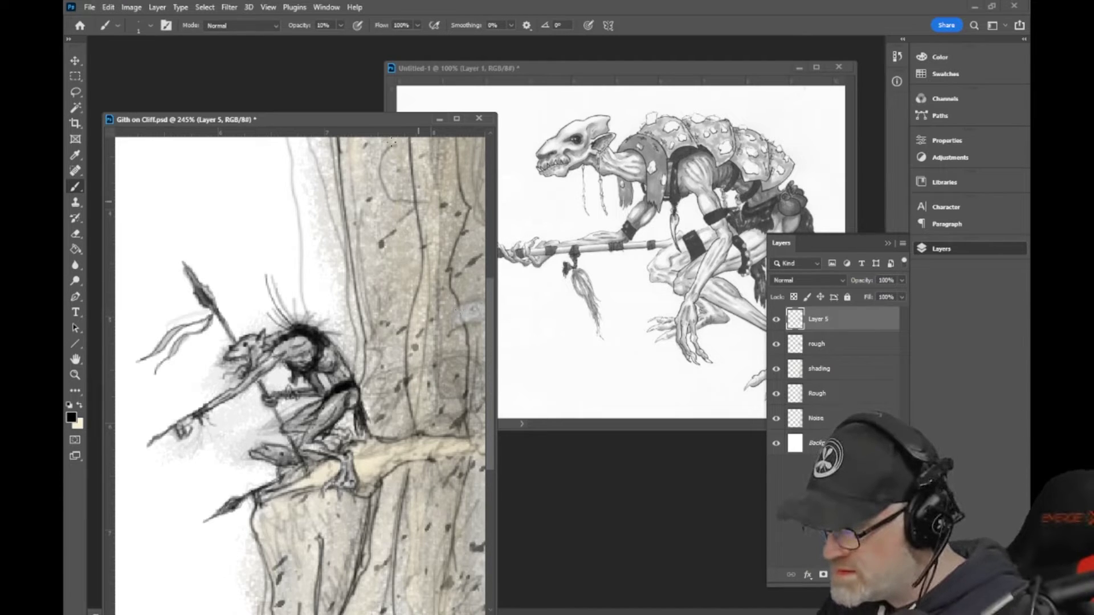
{"action": "left_click", "coordinate": [340, 25]}
{"action": "left_click_drag", "start_coordinate": [341, 38], "coordinate": [354, 38]}
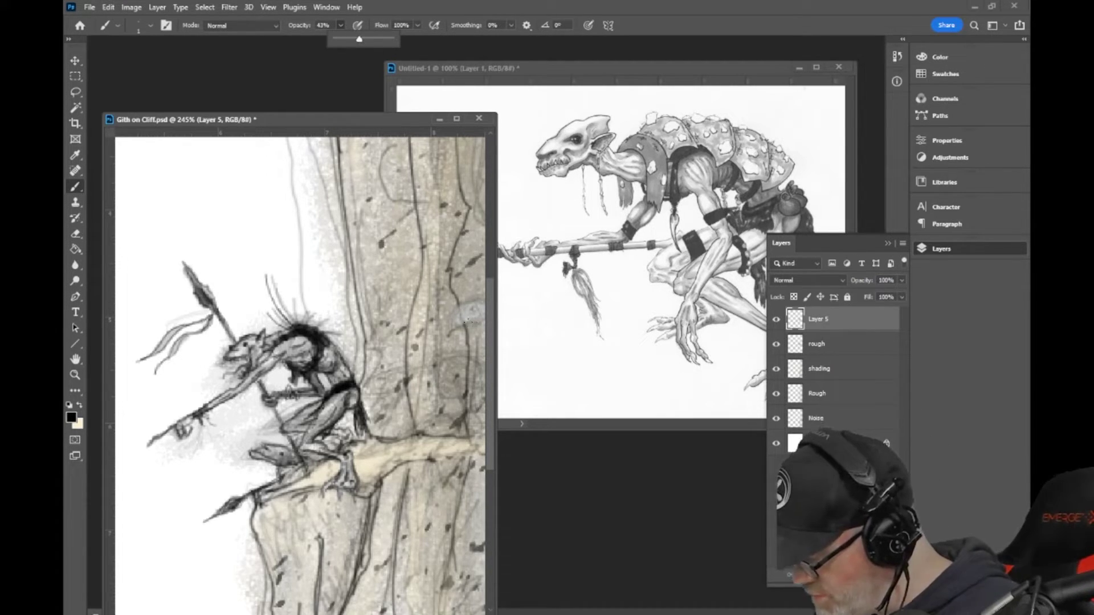
{"action": "left_click", "coordinate": [474, 322]}
{"action": "left_click_drag", "start_coordinate": [482, 321], "coordinate": [460, 327]}
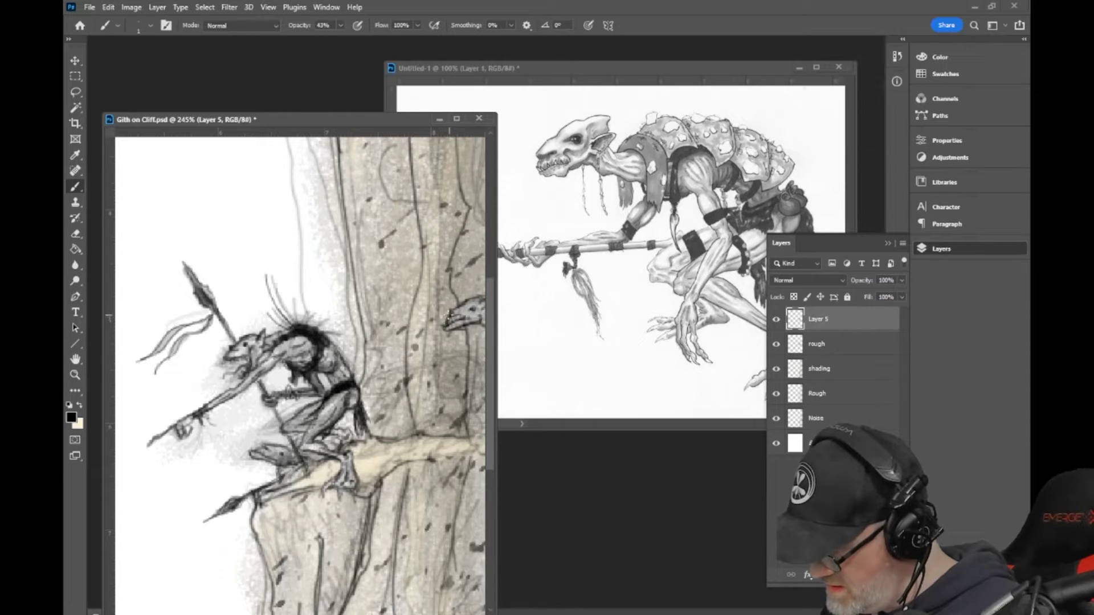
Step: Zoom out to about 140% to examine the third head against the crouching creature and the rest of the cliff
{"action": "left_click", "coordinate": [75, 233]}
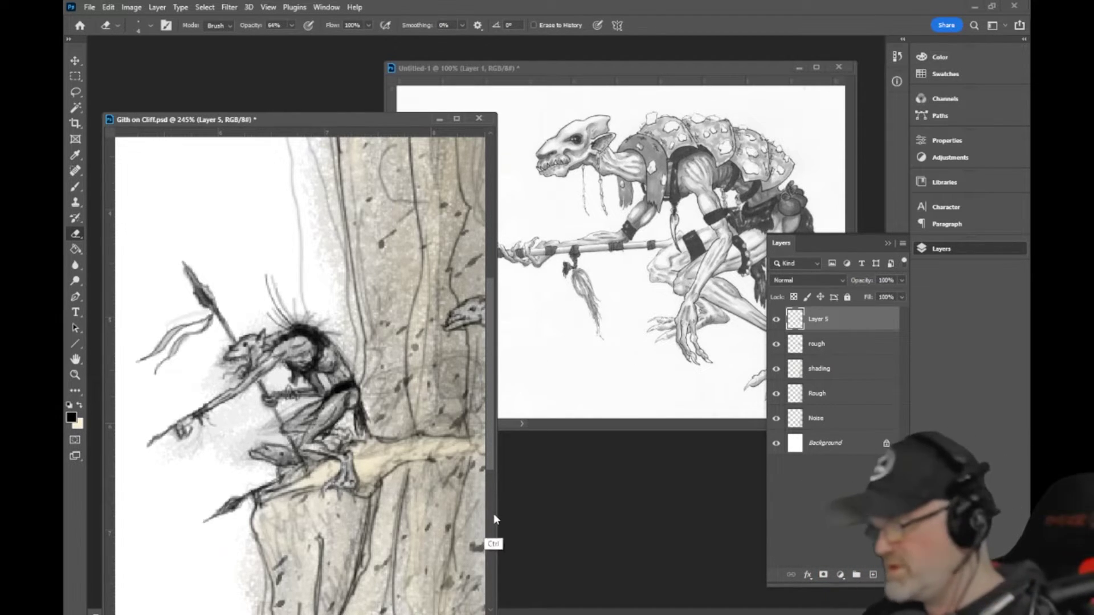
{"action": "scroll", "coordinate": [492, 515], "scroll_direction": "down", "scroll_amount": 3}
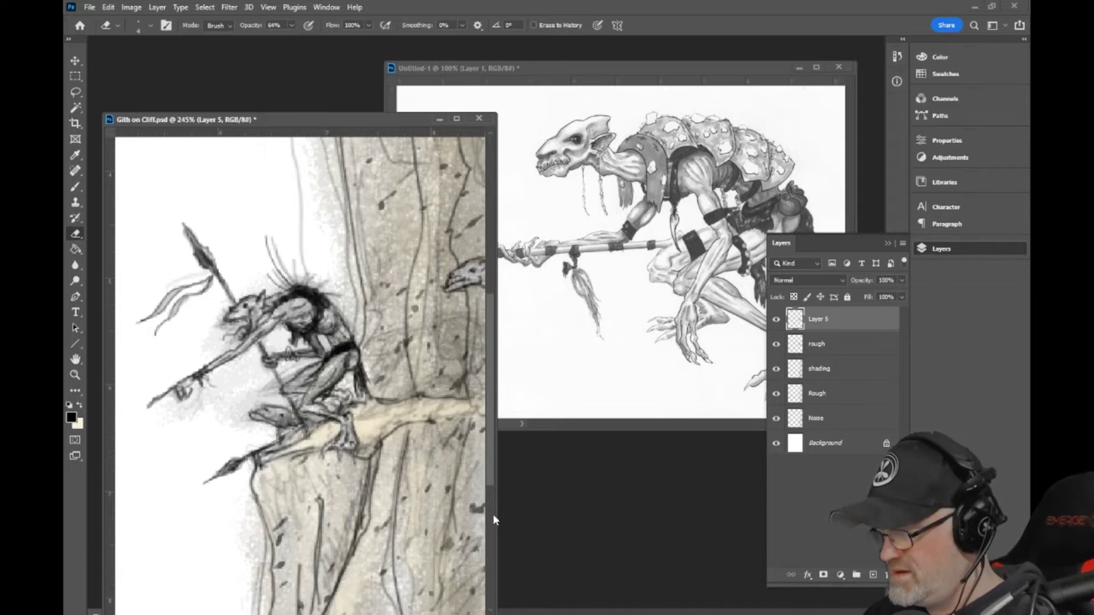
{"action": "scroll", "coordinate": [492, 514], "scroll_direction": "down", "scroll_amount": 2}
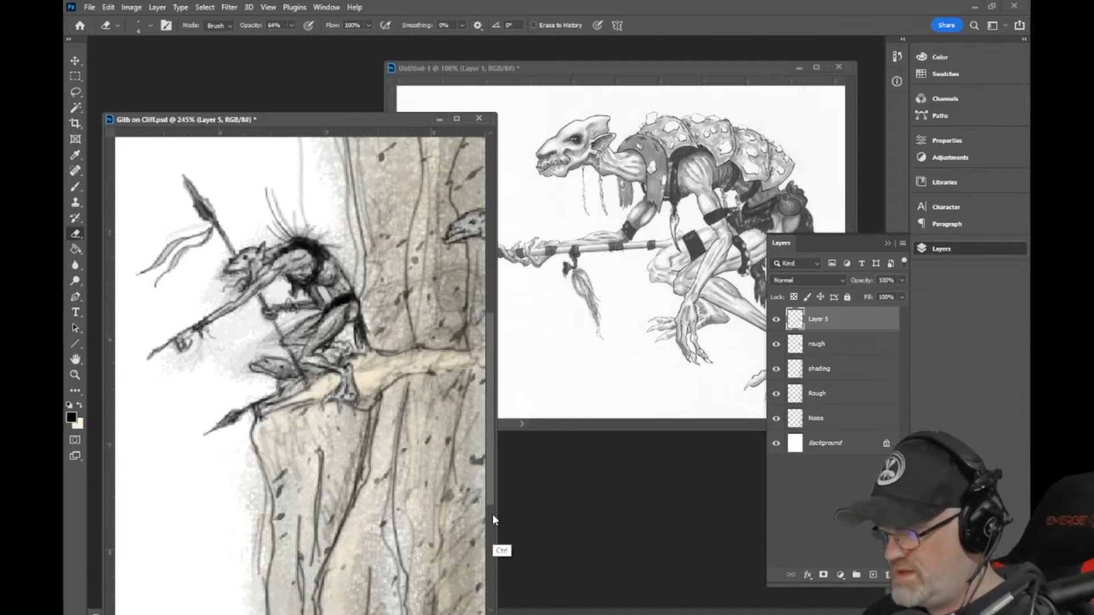
{"action": "left_click", "coordinate": [75, 375]}
{"action": "left_click_drag", "start_coordinate": [408, 466], "coordinate": [413, 467]}
{"action": "scroll", "coordinate": [414, 468], "scroll_direction": "down", "scroll_amount": 2}
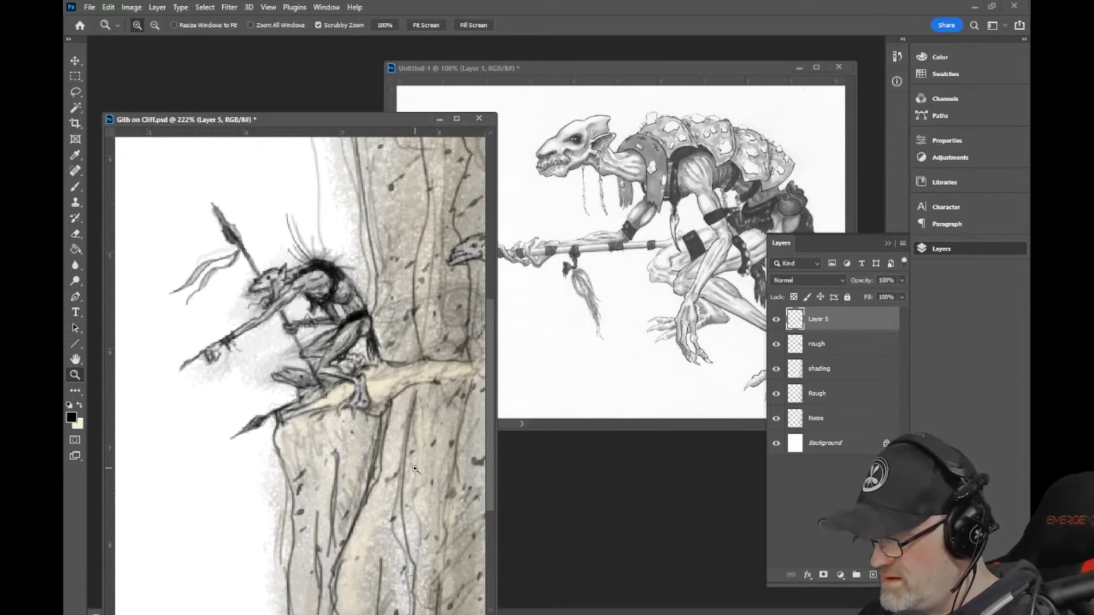
{"action": "scroll", "coordinate": [415, 468], "scroll_direction": "down", "scroll_amount": 4}
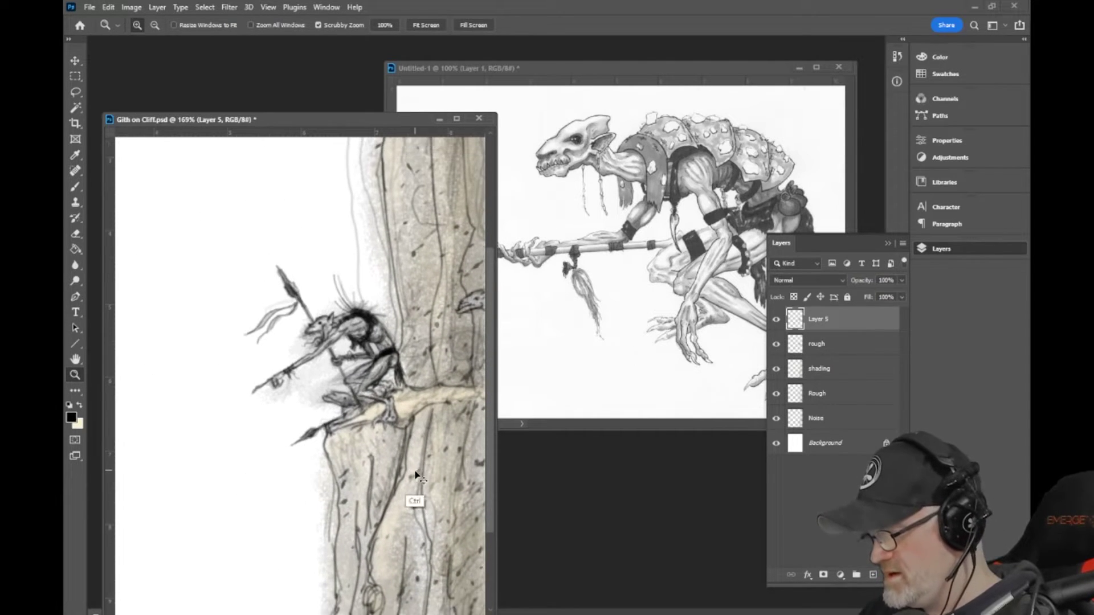
{"action": "scroll", "coordinate": [415, 473], "scroll_direction": "down", "scroll_amount": 4}
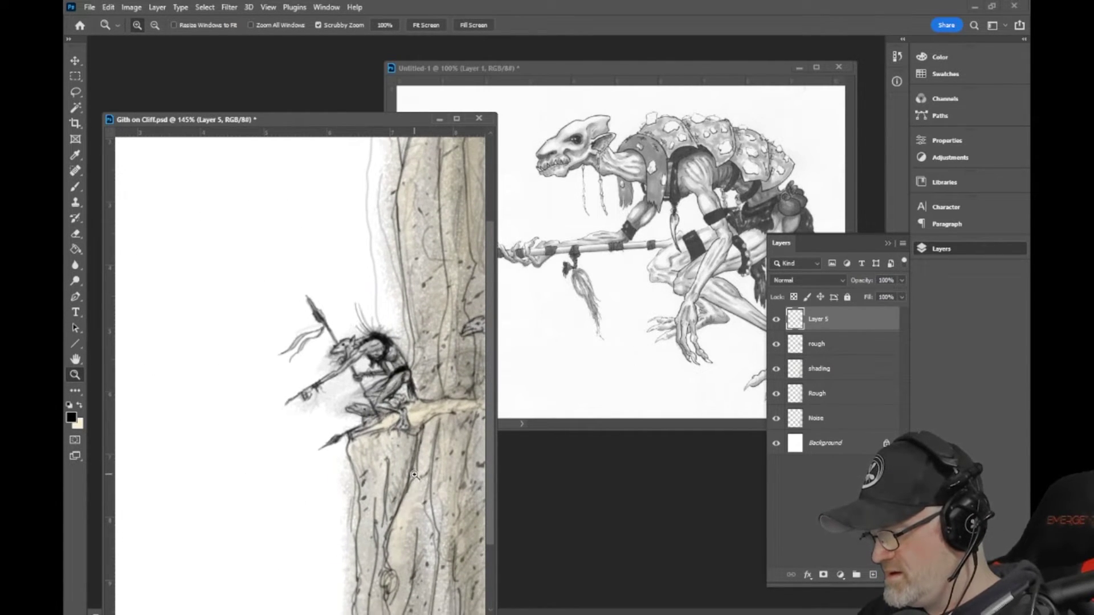
{"action": "scroll", "coordinate": [414, 478], "scroll_direction": "up", "scroll_amount": 2}
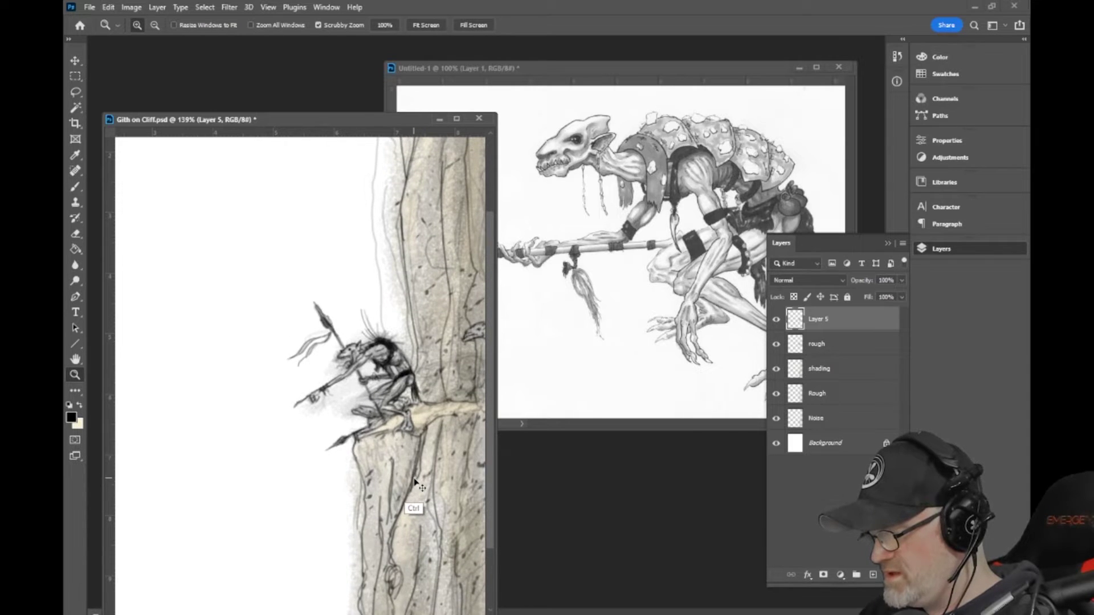
{"action": "scroll", "coordinate": [415, 483], "scroll_direction": "down", "scroll_amount": 1}
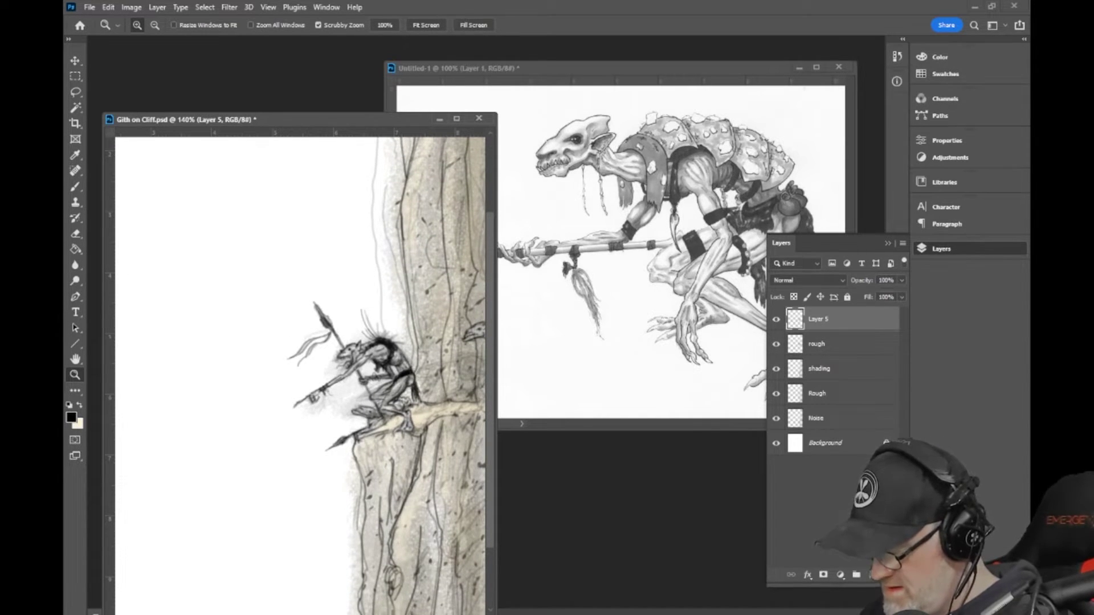
{"action": "left_click_drag", "start_coordinate": [416, 483], "coordinate": [414, 484]}
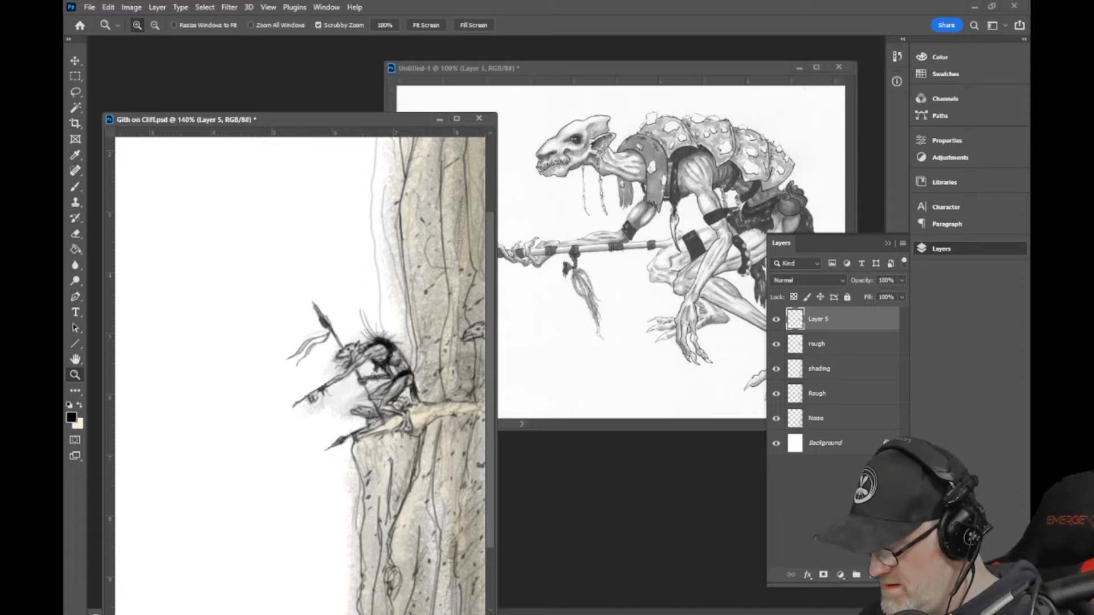
Step: Erase the third head from the rock wall on Layer 5 with a larger Eraser at 100% opacity
{"action": "left_click", "coordinate": [76, 235]}
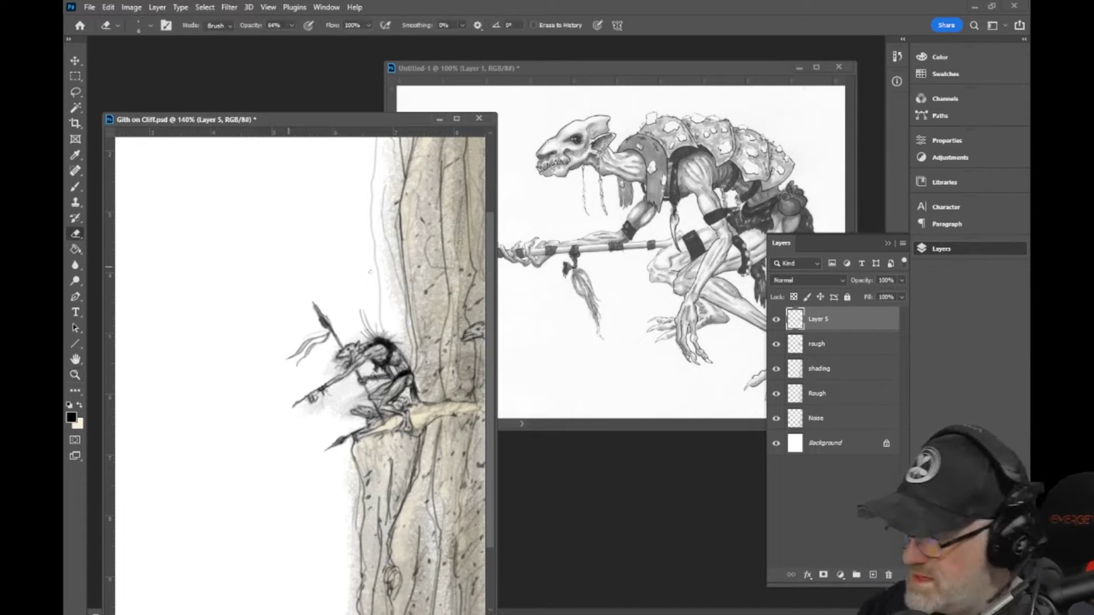
{"action": "left_click", "coordinate": [291, 25]}
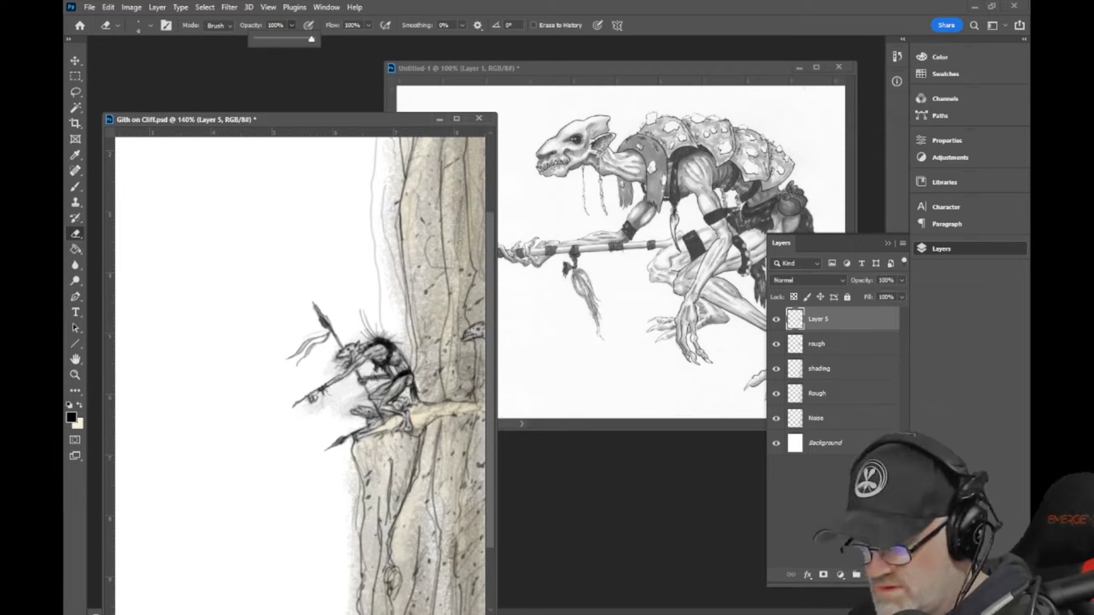
{"action": "left_click", "coordinate": [475, 339]}
{"action": "key", "text": "bracketright"}
{"action": "key", "text": "bracketright"}
{"action": "key", "text": "bracketright"}
{"action": "key", "text": "bracketright"}
{"action": "key", "text": "bracketright"}
{"action": "mouse_move", "coordinate": [475, 340]}
{"action": "left_mouse_down"}
{"action": "mouse_move", "coordinate": [481, 329]}
{"action": "mouse_move", "coordinate": [465, 336]}
{"action": "left_mouse_up"}
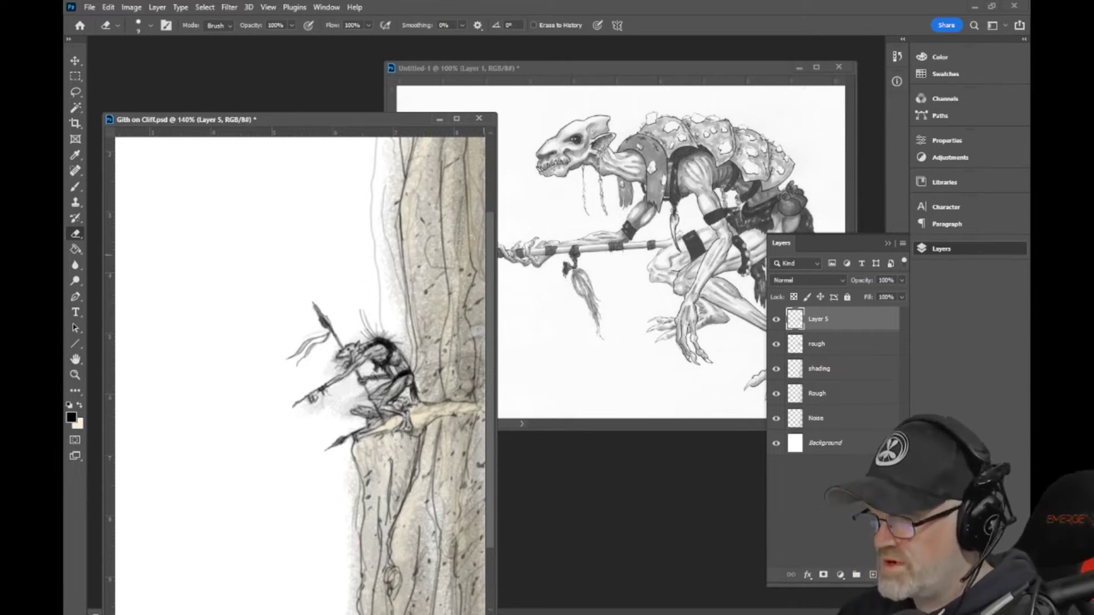
Step: Try a new version of the third head on the rock wall with the brush at 43% opacity, and erase it
{"action": "key", "text": "b"}
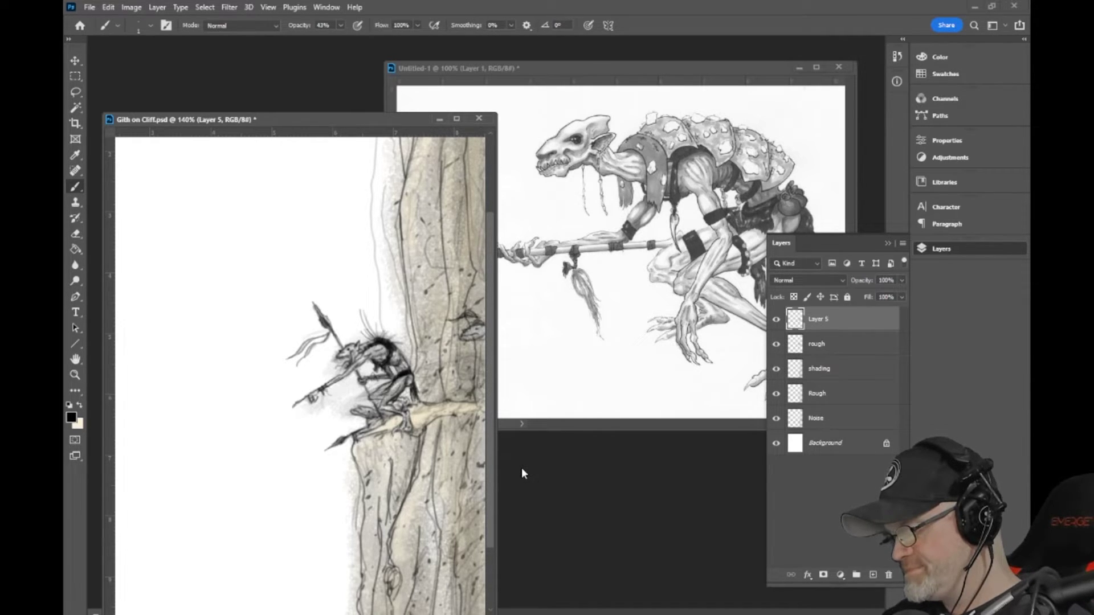
{"action": "left_click", "coordinate": [75, 234]}
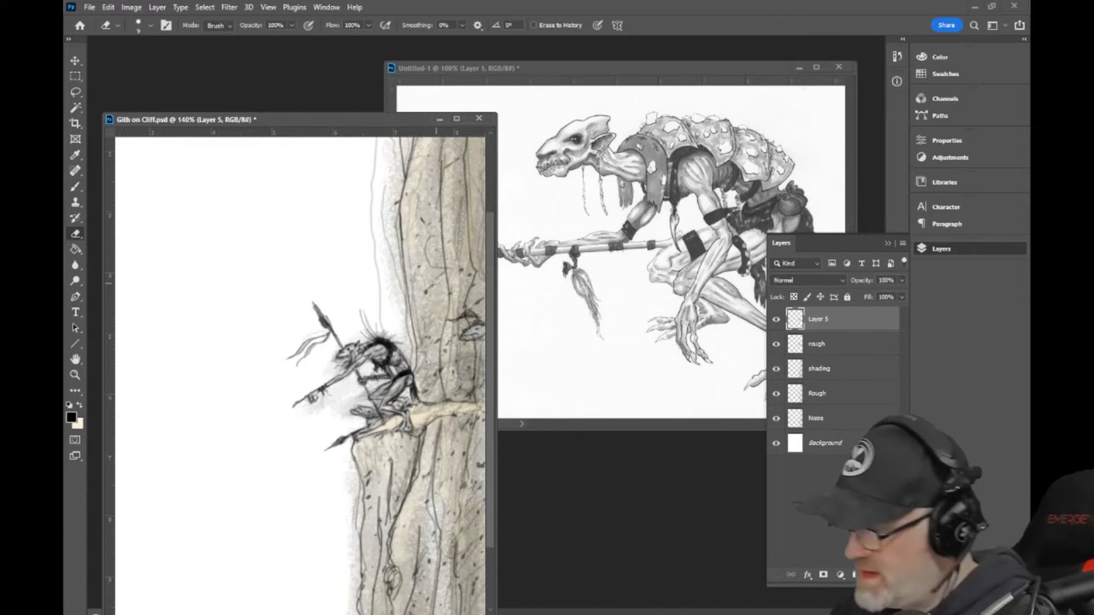
{"action": "mouse_move", "coordinate": [459, 311]}
{"action": "left_mouse_down"}
{"action": "mouse_move", "coordinate": [467, 317]}
{"action": "mouse_move", "coordinate": [449, 321]}
{"action": "mouse_move", "coordinate": [476, 335]}
{"action": "mouse_move", "coordinate": [482, 324]}
{"action": "left_mouse_up"}
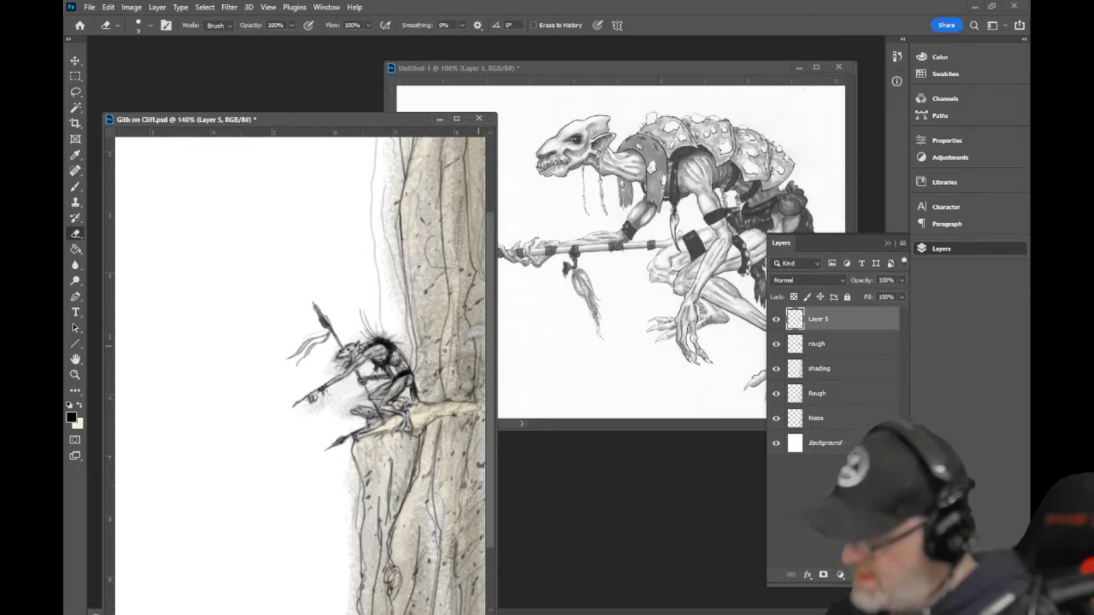
Step: Fill the cleared patch on the rock wall back in on the shading layer with the brush at 43% opacity, and reselect Layer 5
{"action": "left_click", "coordinate": [815, 374]}
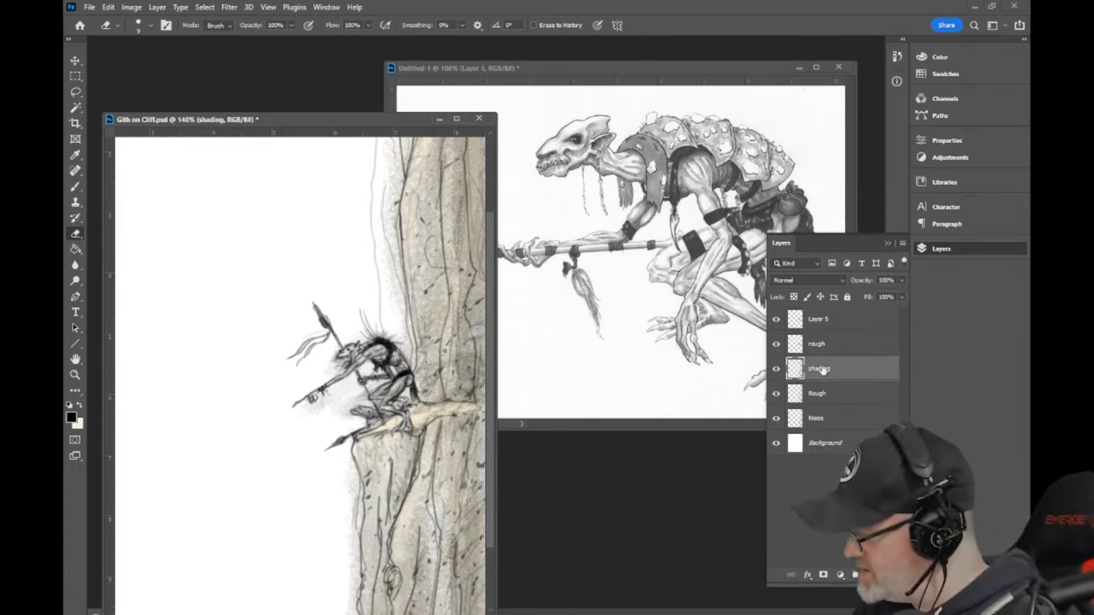
{"action": "left_click", "coordinate": [78, 187]}
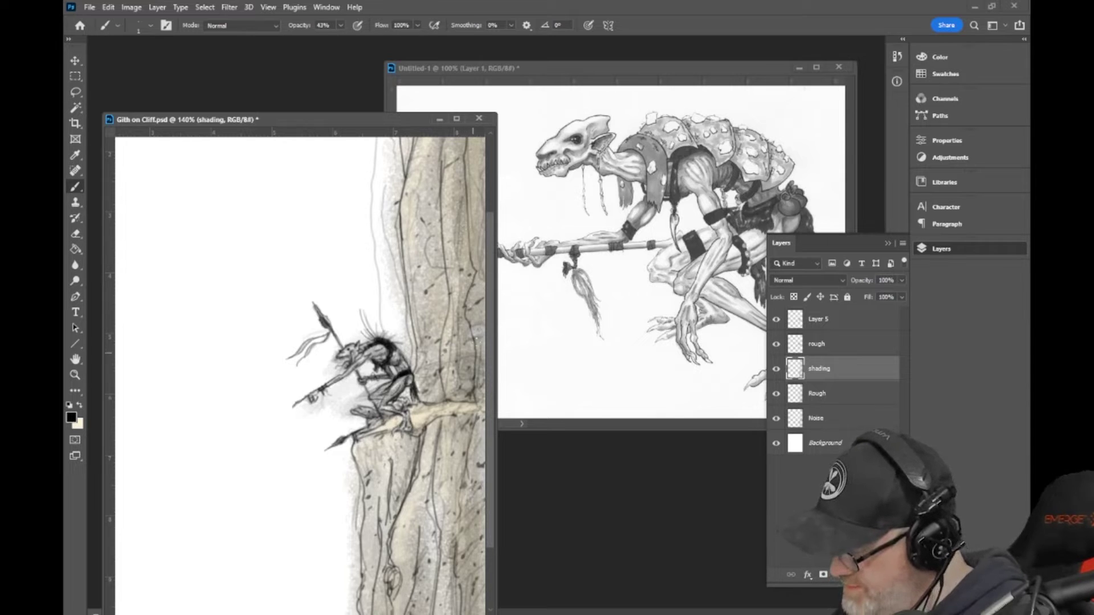
{"action": "left_click_drag", "start_coordinate": [479, 346], "coordinate": [467, 355]}
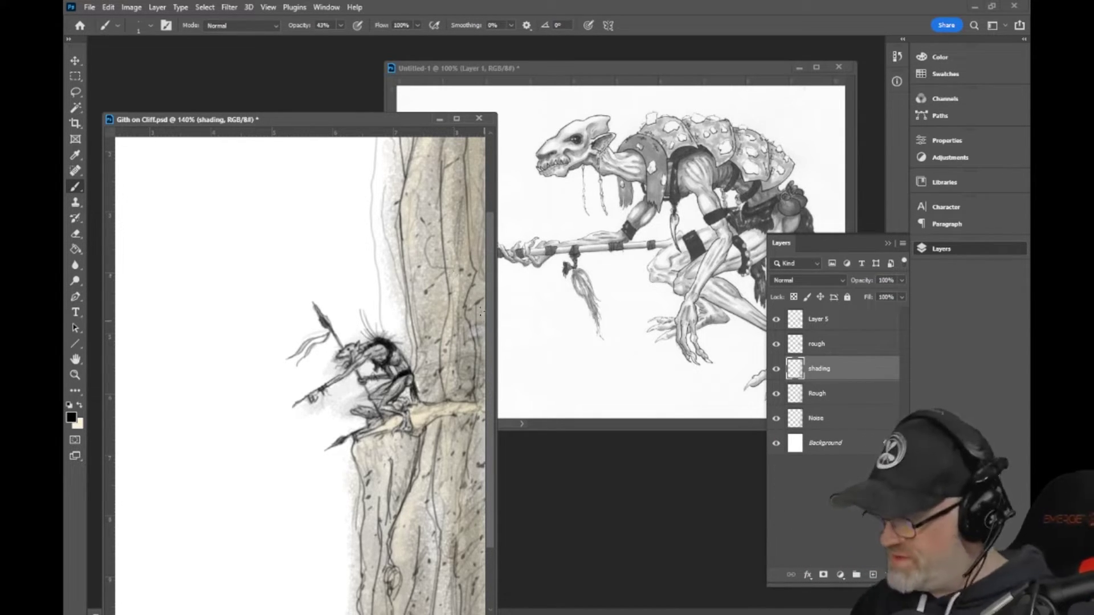
{"action": "left_click", "coordinate": [825, 325]}
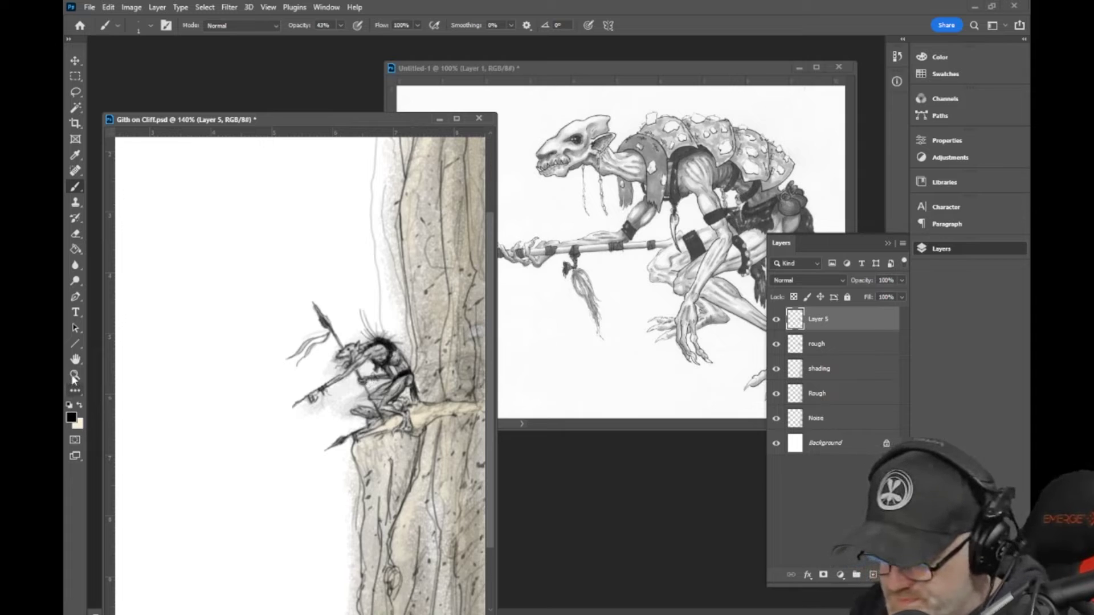
Step: Add a new layer directly above the rough layer and raise the brush opacity to 72%
{"action": "key", "text": "z"}
{"action": "left_click", "coordinate": [434, 374]}
{"action": "left_click", "coordinate": [444, 373]}
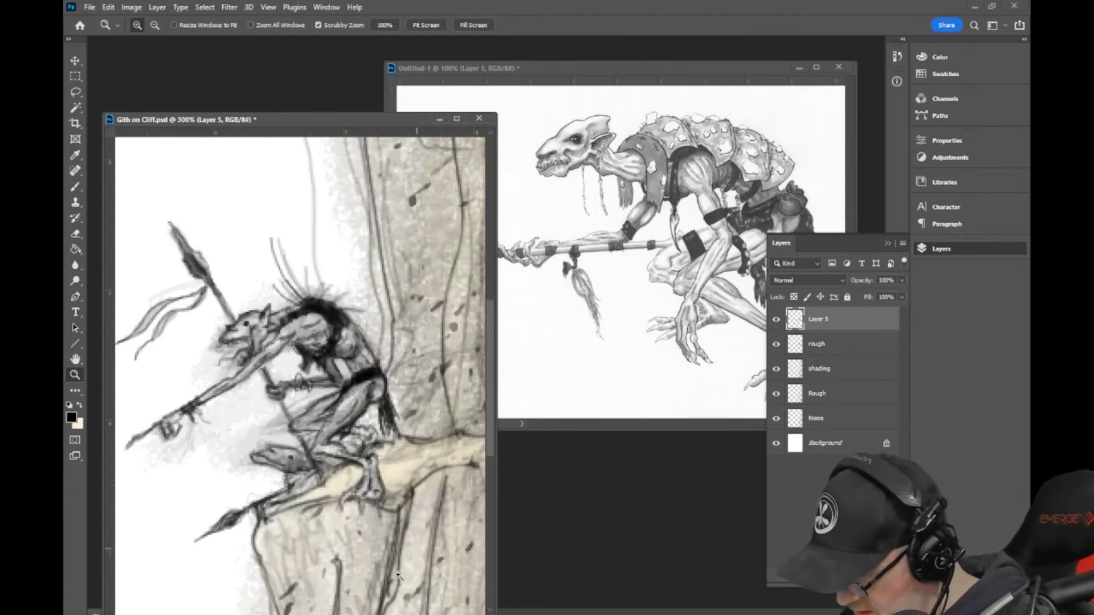
{"action": "scroll", "coordinate": [300, 376], "scroll_direction": "right", "scroll_amount": 2}
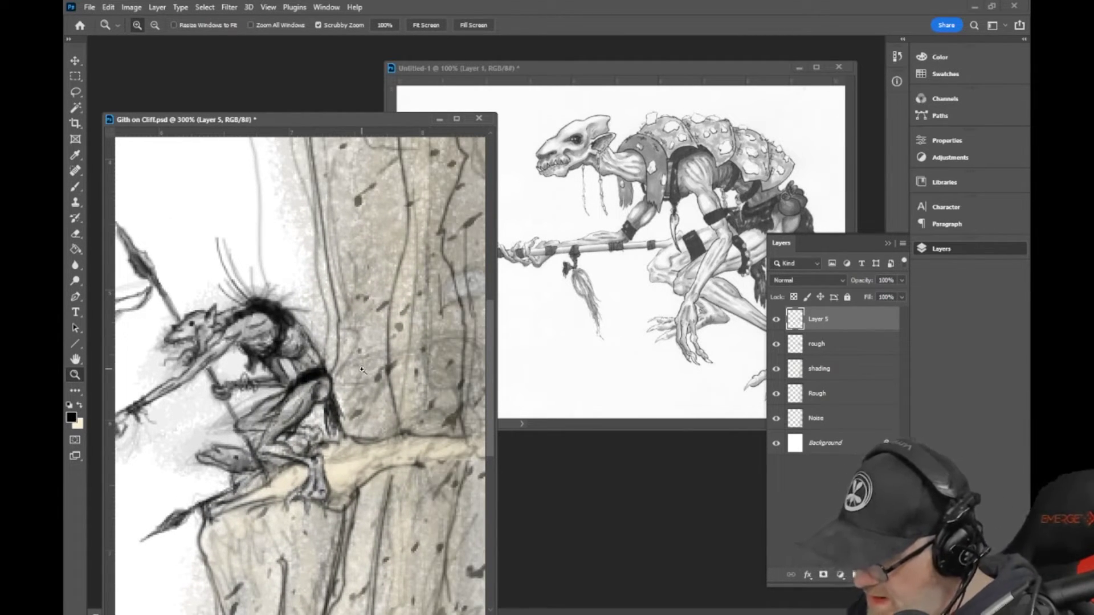
{"action": "left_click", "coordinate": [77, 187]}
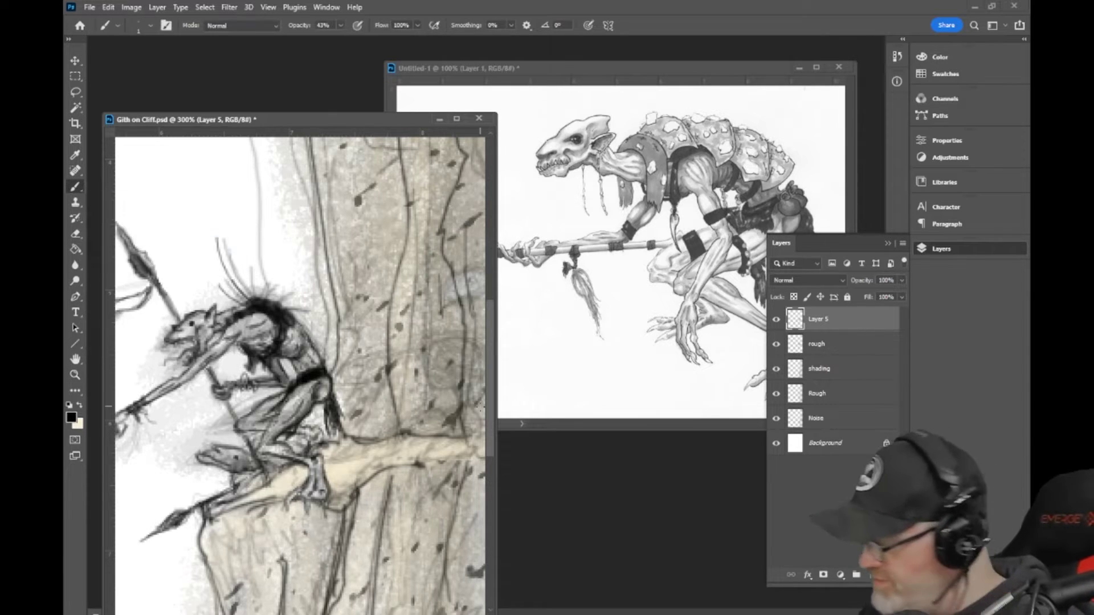
{"action": "left_click", "coordinate": [824, 352]}
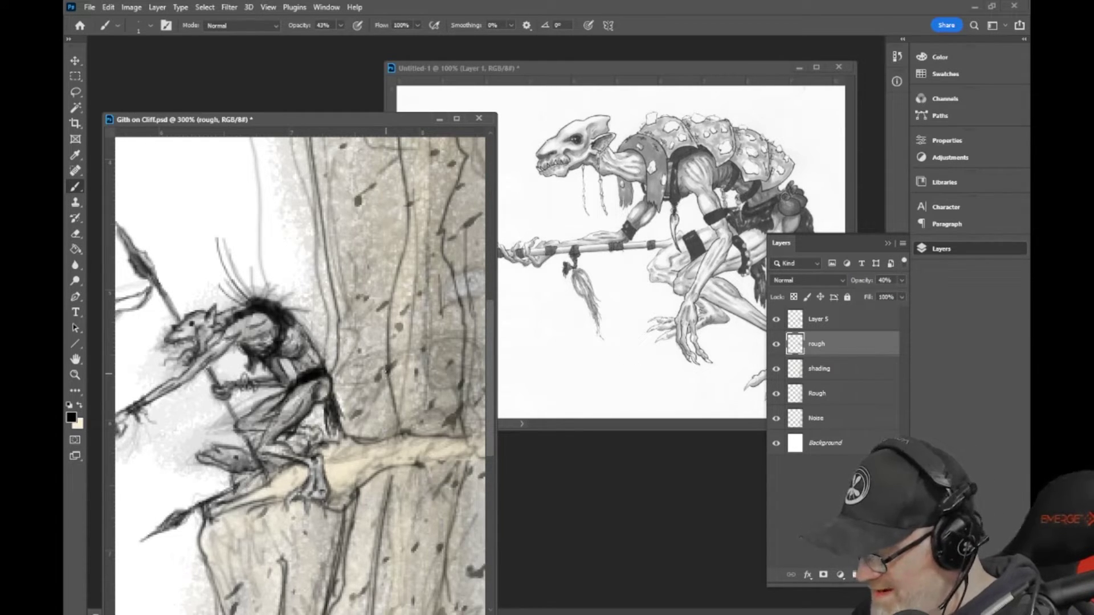
{"action": "key", "text": "ctrl+shift+alt+n"}
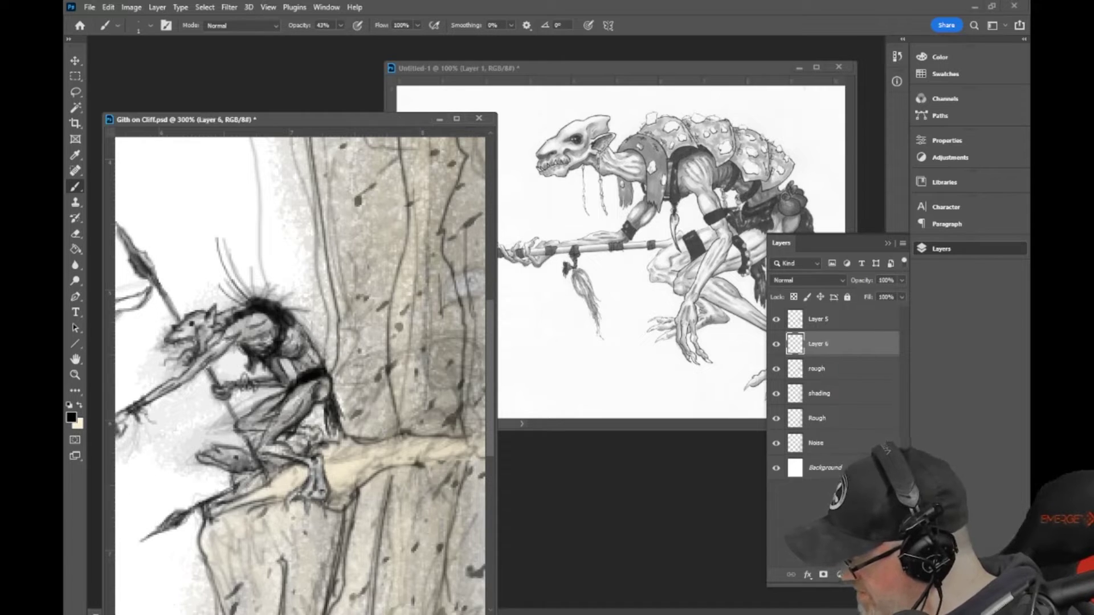
{"action": "left_click", "coordinate": [340, 25]}
{"action": "left_click", "coordinate": [357, 38]}
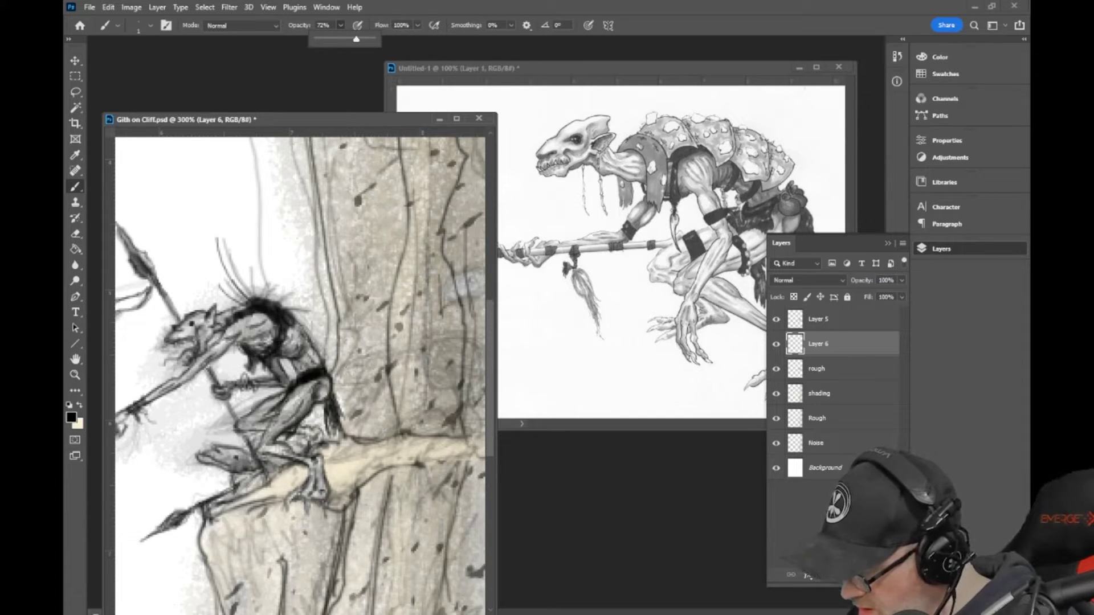
Step: Sketch a new Gith's open-jawed head, neck and oval upper body on the rock wall behind the crouching creature
{"action": "mouse_move", "coordinate": [340, 375]}
{"action": "left_mouse_down"}
{"action": "mouse_move", "coordinate": [393, 354]}
{"action": "mouse_move", "coordinate": [378, 395]}
{"action": "mouse_move", "coordinate": [345, 381]}
{"action": "mouse_move", "coordinate": [393, 367]}
{"action": "mouse_move", "coordinate": [361, 399]}
{"action": "mouse_move", "coordinate": [390, 370]}
{"action": "left_mouse_up"}
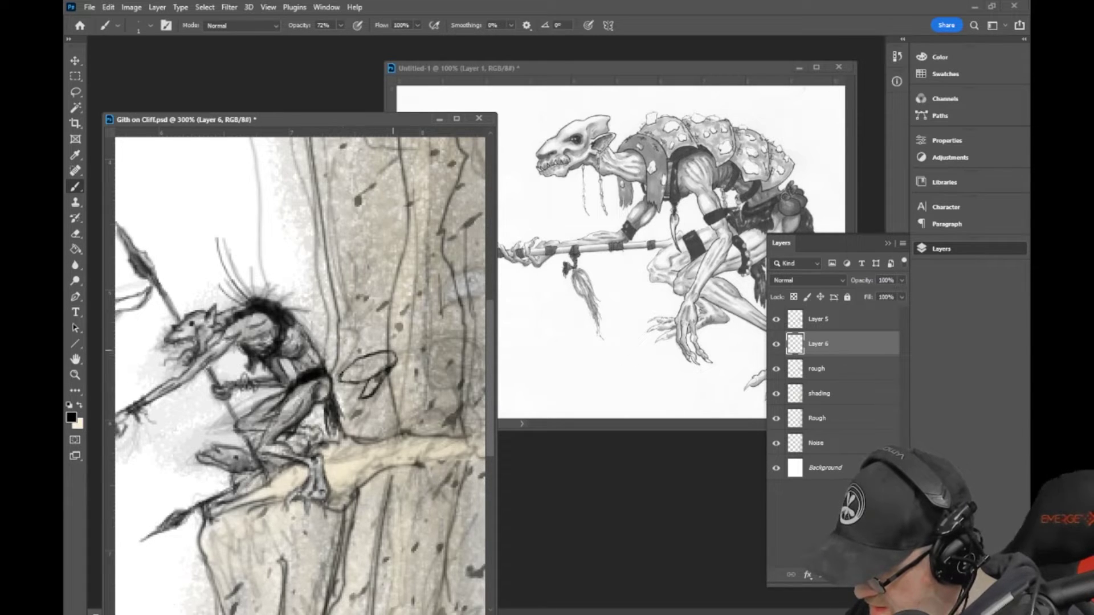
{"action": "mouse_move", "coordinate": [390, 353]}
{"action": "left_mouse_down"}
{"action": "mouse_move", "coordinate": [432, 345]}
{"action": "mouse_move", "coordinate": [418, 350]}
{"action": "mouse_move", "coordinate": [418, 365]}
{"action": "mouse_move", "coordinate": [435, 385]}
{"action": "mouse_move", "coordinate": [487, 375]}
{"action": "mouse_move", "coordinate": [490, 351]}
{"action": "mouse_move", "coordinate": [419, 362]}
{"action": "mouse_move", "coordinate": [469, 381]}
{"action": "mouse_move", "coordinate": [488, 367]}
{"action": "mouse_move", "coordinate": [475, 380]}
{"action": "mouse_move", "coordinate": [451, 361]}
{"action": "left_mouse_up"}
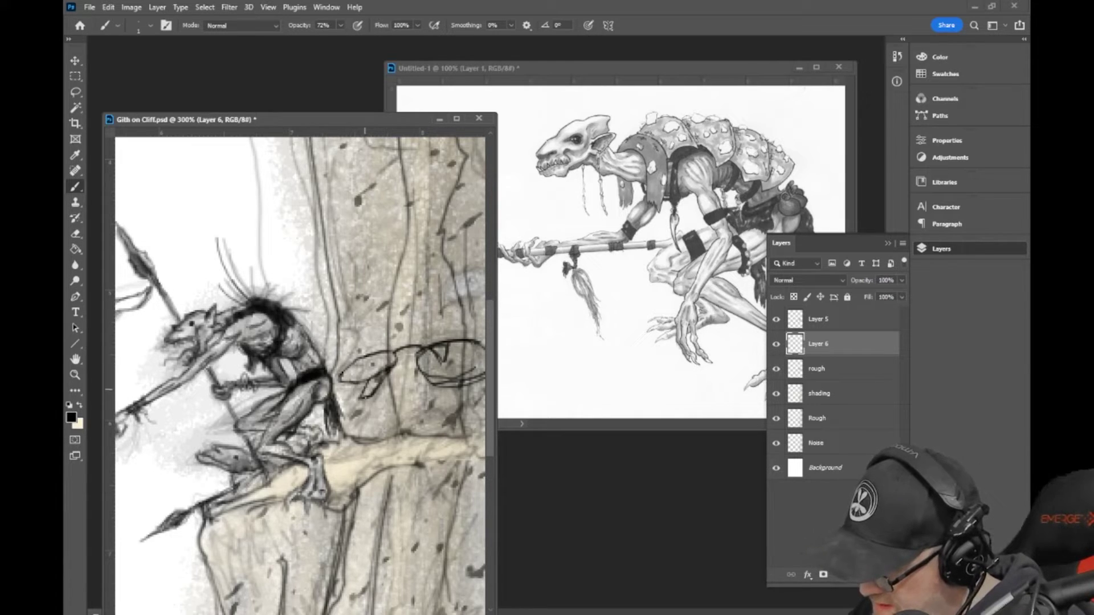
{"action": "mouse_move", "coordinate": [366, 387]}
{"action": "left_mouse_down"}
{"action": "mouse_move", "coordinate": [368, 398]}
{"action": "mouse_move", "coordinate": [379, 374]}
{"action": "mouse_move", "coordinate": [344, 382]}
{"action": "left_mouse_up"}
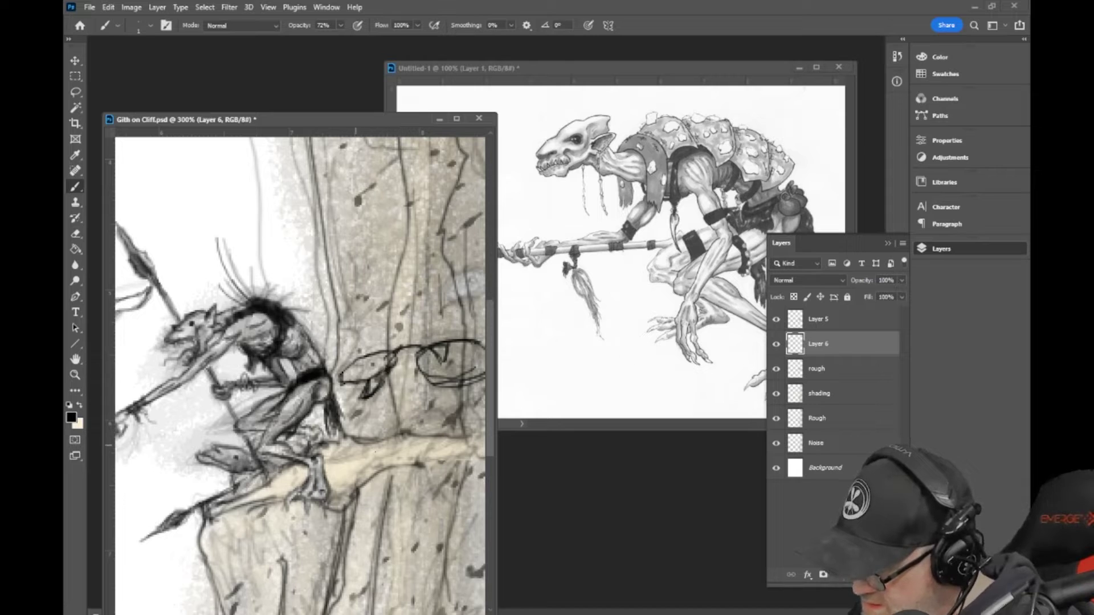
{"action": "mouse_move", "coordinate": [399, 353]}
{"action": "left_mouse_down"}
{"action": "mouse_move", "coordinate": [423, 346]}
{"action": "mouse_move", "coordinate": [440, 368]}
{"action": "left_mouse_up"}
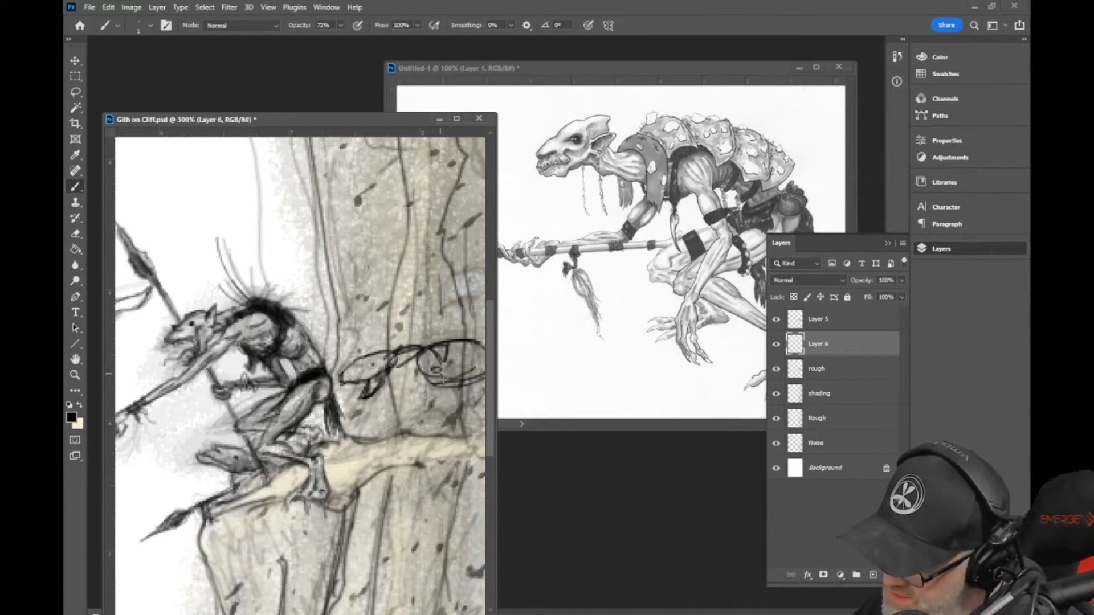
Step: Draw the new Gith's arms, with one clawed hand gripping the ledge and the other holding a spear with a pointed head
{"action": "mouse_move", "coordinate": [440, 374]}
{"action": "left_mouse_down"}
{"action": "mouse_move", "coordinate": [464, 412]}
{"action": "mouse_move", "coordinate": [429, 455]}
{"action": "left_mouse_up"}
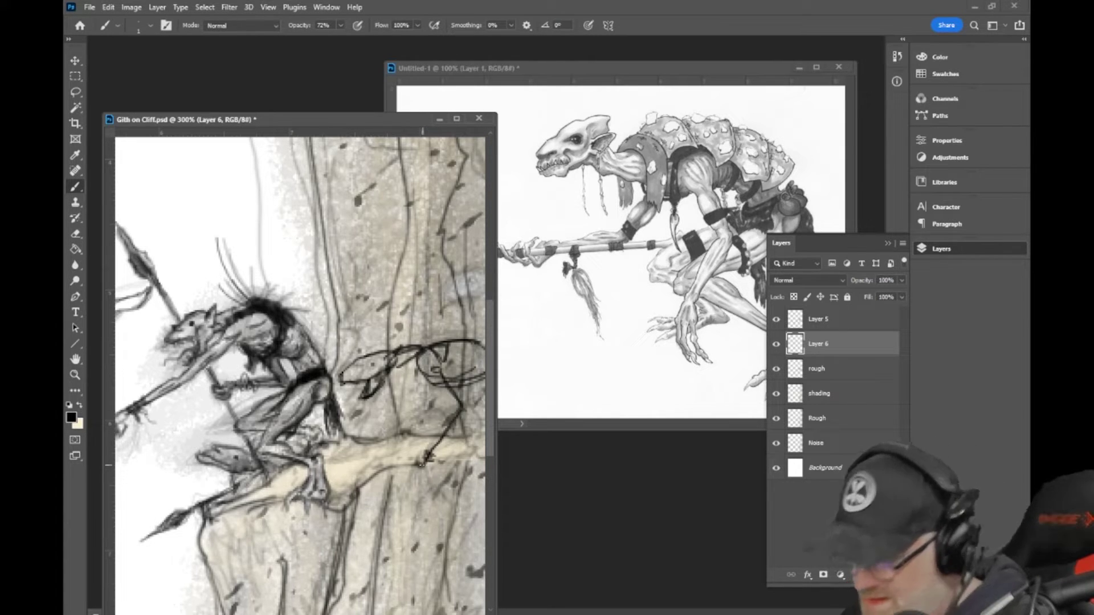
{"action": "mouse_move", "coordinate": [429, 461]}
{"action": "left_mouse_down"}
{"action": "mouse_move", "coordinate": [413, 469]}
{"action": "mouse_move", "coordinate": [406, 491]}
{"action": "mouse_move", "coordinate": [419, 482]}
{"action": "mouse_move", "coordinate": [420, 494]}
{"action": "mouse_move", "coordinate": [429, 475]}
{"action": "mouse_move", "coordinate": [432, 491]}
{"action": "left_mouse_up"}
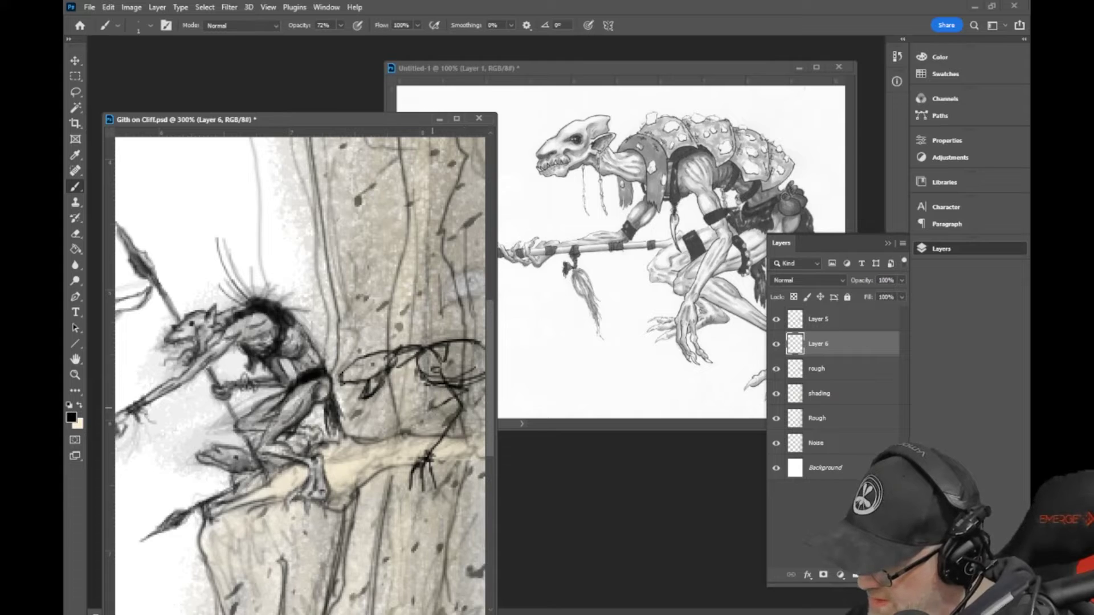
{"action": "mouse_move", "coordinate": [422, 413]}
{"action": "left_mouse_down"}
{"action": "mouse_move", "coordinate": [436, 406]}
{"action": "mouse_move", "coordinate": [427, 425]}
{"action": "left_mouse_up"}
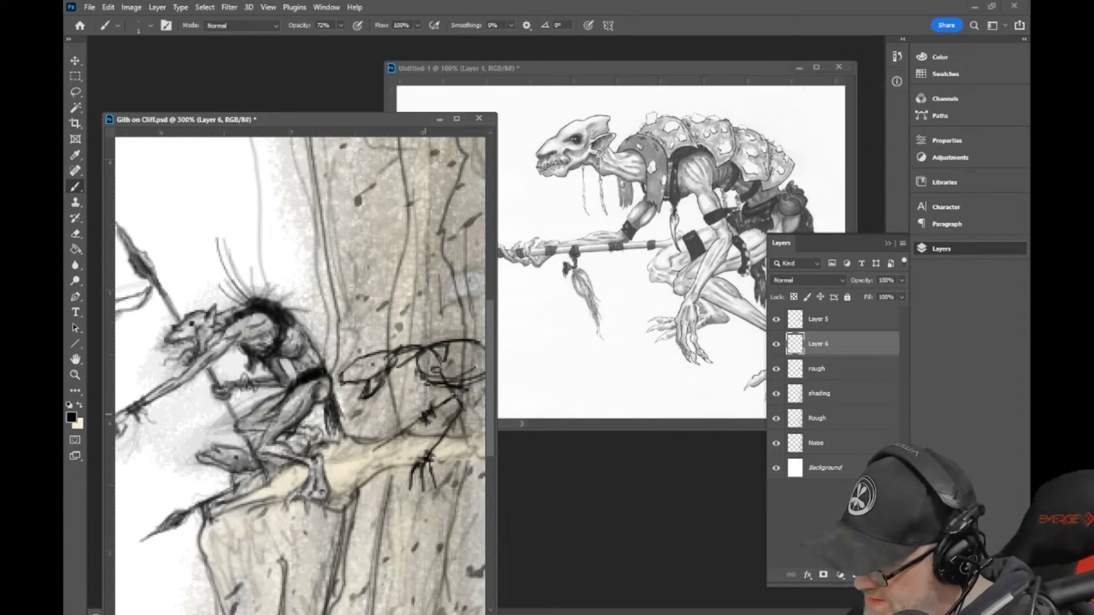
{"action": "mouse_move", "coordinate": [377, 448]}
{"action": "left_mouse_down"}
{"action": "mouse_move", "coordinate": [339, 473]}
{"action": "mouse_move", "coordinate": [377, 458]}
{"action": "mouse_move", "coordinate": [349, 468]}
{"action": "left_mouse_up"}
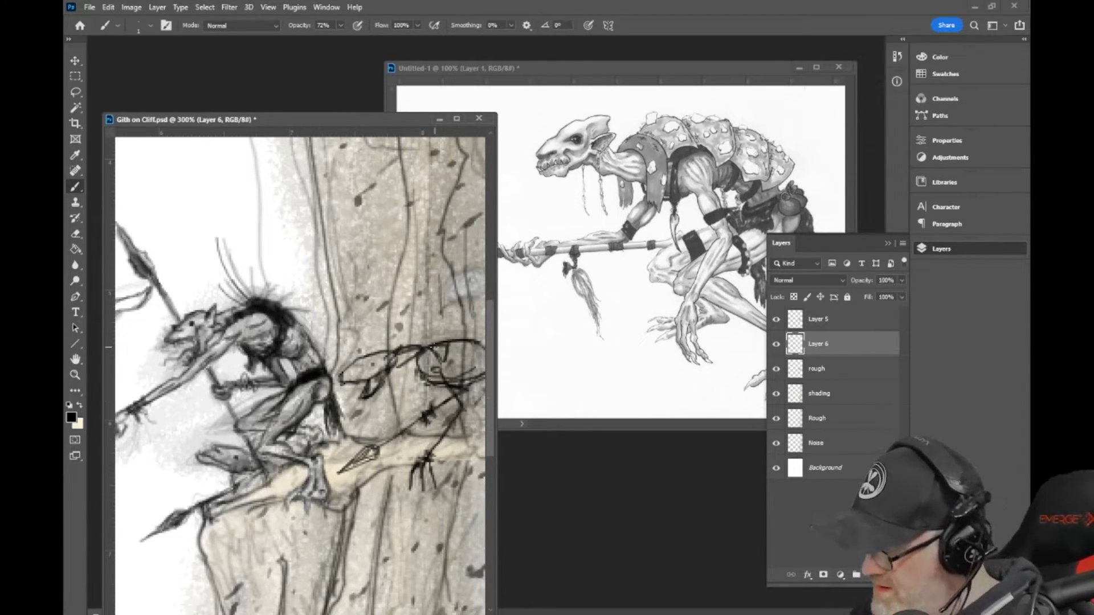
Step: Darken the outline of the new Gith's rounded back and refine its head and jaw with the brush
{"action": "mouse_move", "coordinate": [435, 346]}
{"action": "left_mouse_down"}
{"action": "mouse_move", "coordinate": [475, 359]}
{"action": "mouse_move", "coordinate": [433, 345]}
{"action": "mouse_move", "coordinate": [487, 397]}
{"action": "left_mouse_up"}
{"action": "mouse_move", "coordinate": [433, 345]}
{"action": "left_mouse_down"}
{"action": "mouse_move", "coordinate": [485, 367]}
{"action": "mouse_move", "coordinate": [480, 342]}
{"action": "mouse_move", "coordinate": [438, 334]}
{"action": "left_mouse_up"}
{"action": "left_click", "coordinate": [75, 234]}
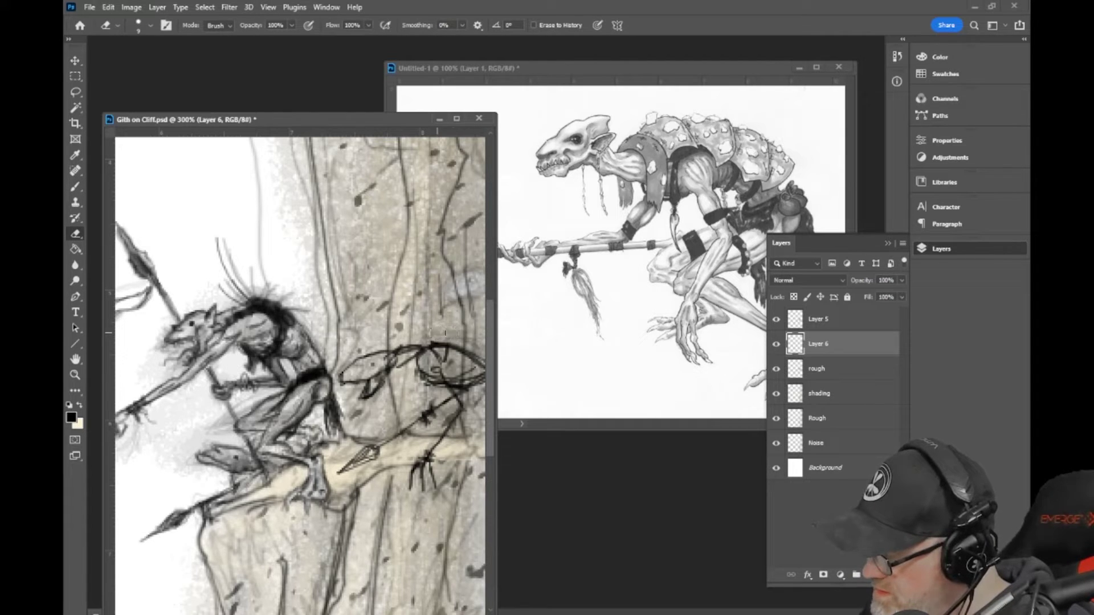
{"action": "left_click", "coordinate": [79, 186]}
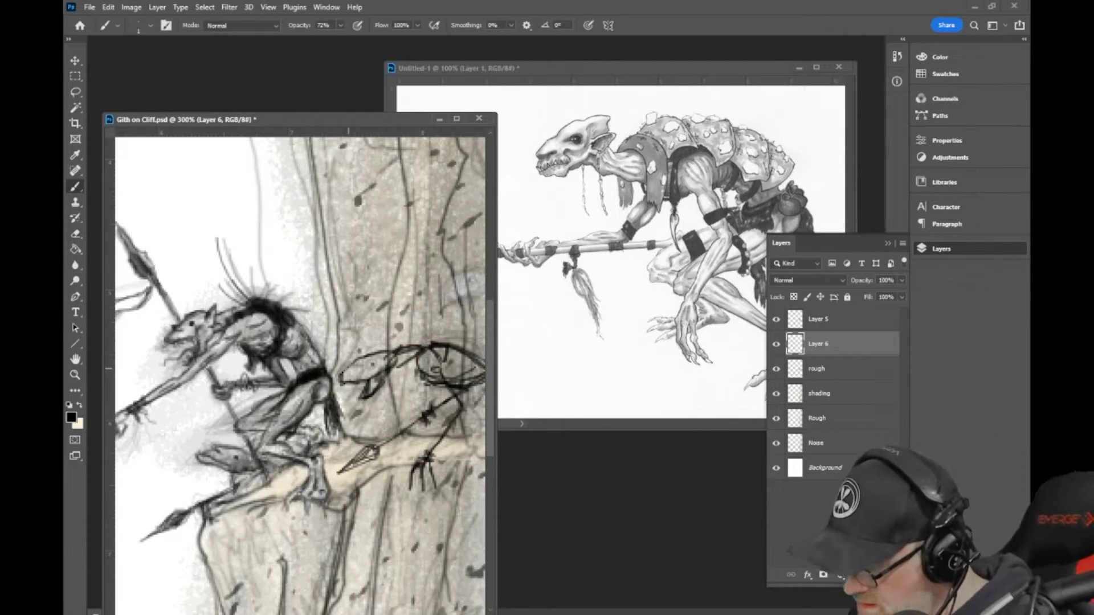
{"action": "left_click_drag", "start_coordinate": [348, 369], "coordinate": [382, 346]}
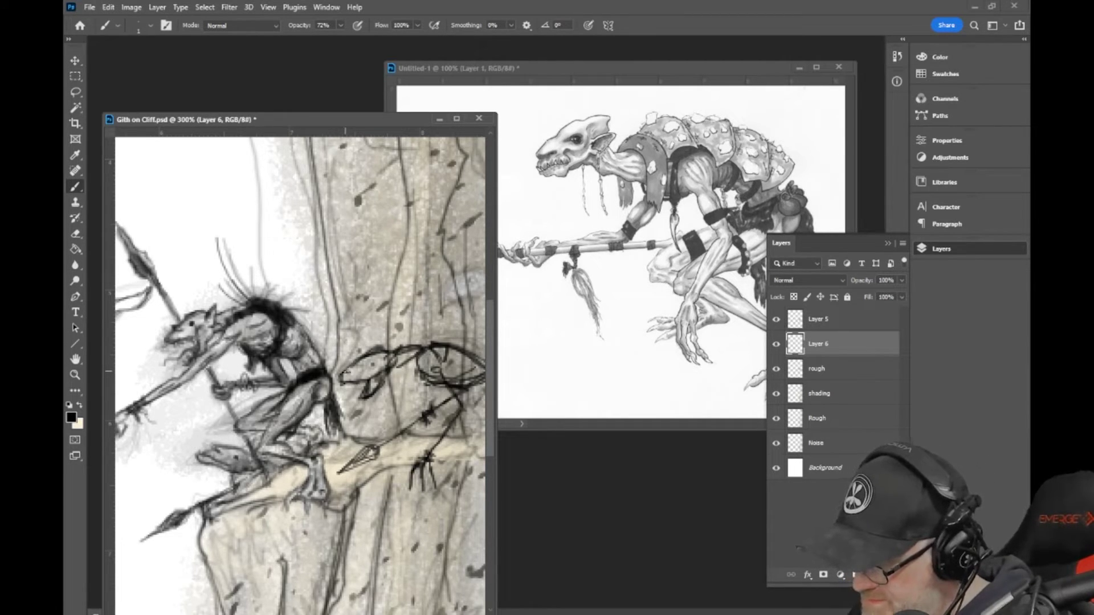
{"action": "left_click_drag", "start_coordinate": [345, 370], "coordinate": [355, 362]}
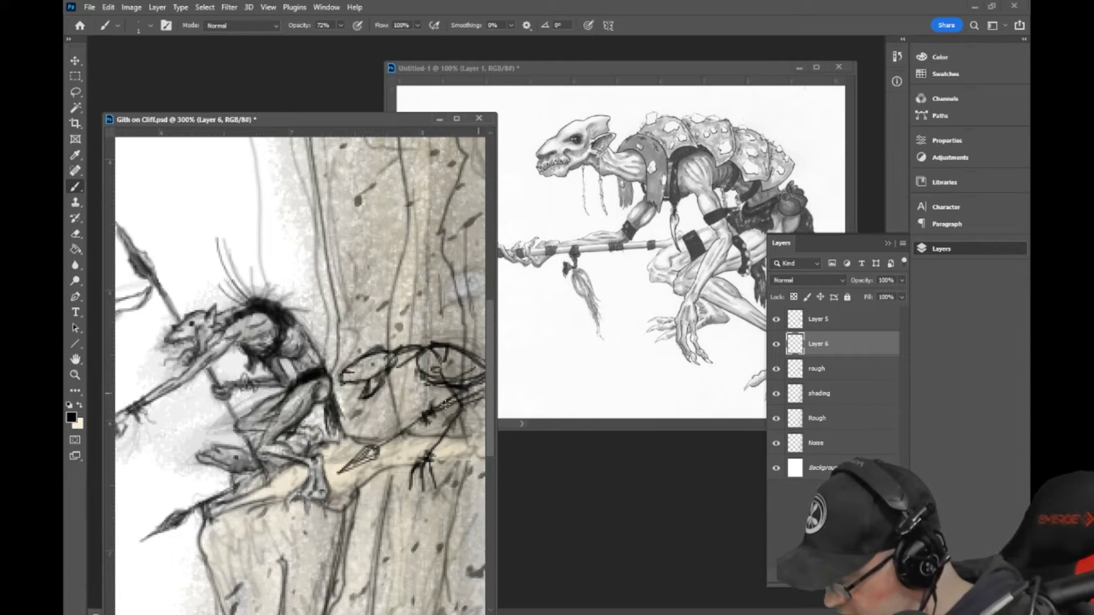
Step: Rough in the new Gith's folded legs and the dark mass beneath its body along the ledge
{"action": "mouse_move", "coordinate": [447, 404]}
{"action": "left_mouse_down"}
{"action": "mouse_move", "coordinate": [425, 415]}
{"action": "mouse_move", "coordinate": [487, 419]}
{"action": "left_mouse_up"}
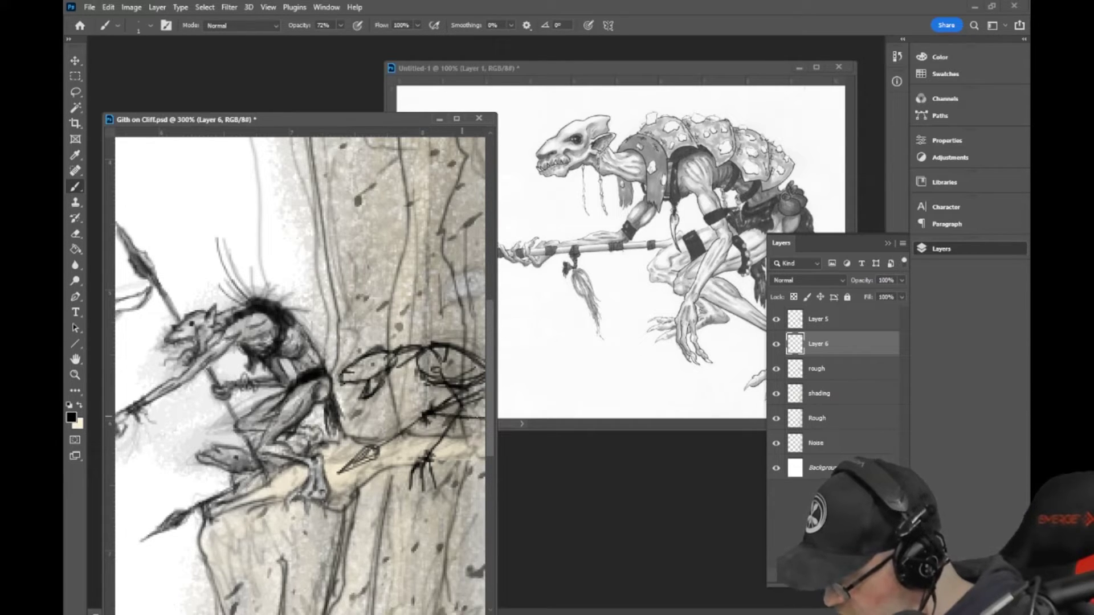
{"action": "scroll", "coordinate": [488, 402], "scroll_direction": "down", "scroll_amount": 1}
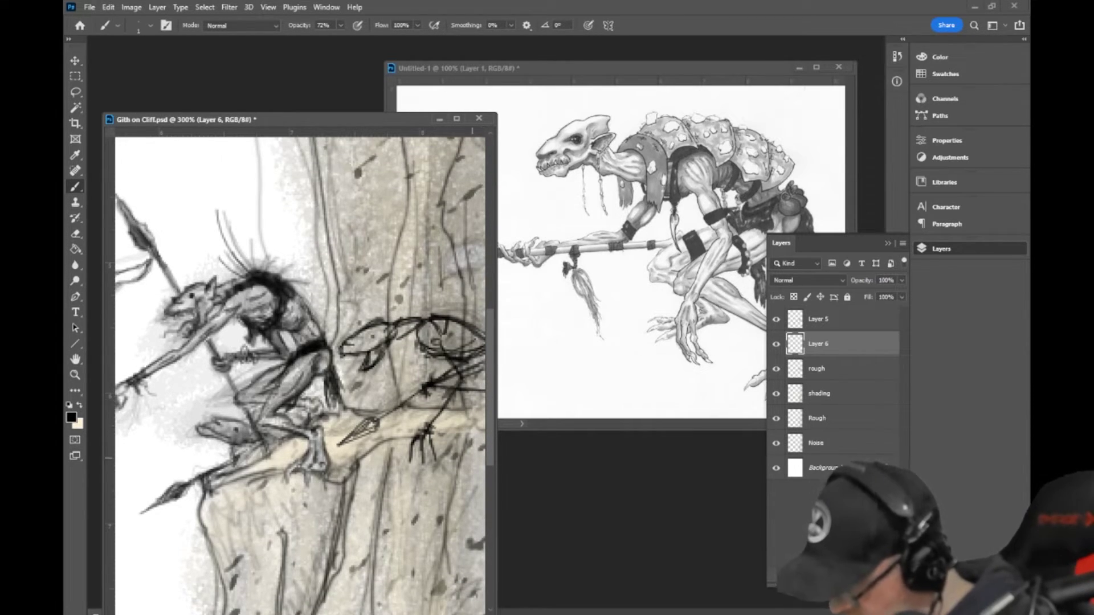
{"action": "left_click_drag", "start_coordinate": [480, 374], "coordinate": [445, 402]}
{"action": "left_click_drag", "start_coordinate": [445, 403], "coordinate": [484, 405]}
{"action": "left_click_drag", "start_coordinate": [453, 402], "coordinate": [488, 404]}
{"action": "mouse_move", "coordinate": [471, 361]}
{"action": "left_mouse_down"}
{"action": "mouse_move", "coordinate": [408, 376]}
{"action": "mouse_move", "coordinate": [475, 406]}
{"action": "mouse_move", "coordinate": [460, 408]}
{"action": "left_mouse_up"}
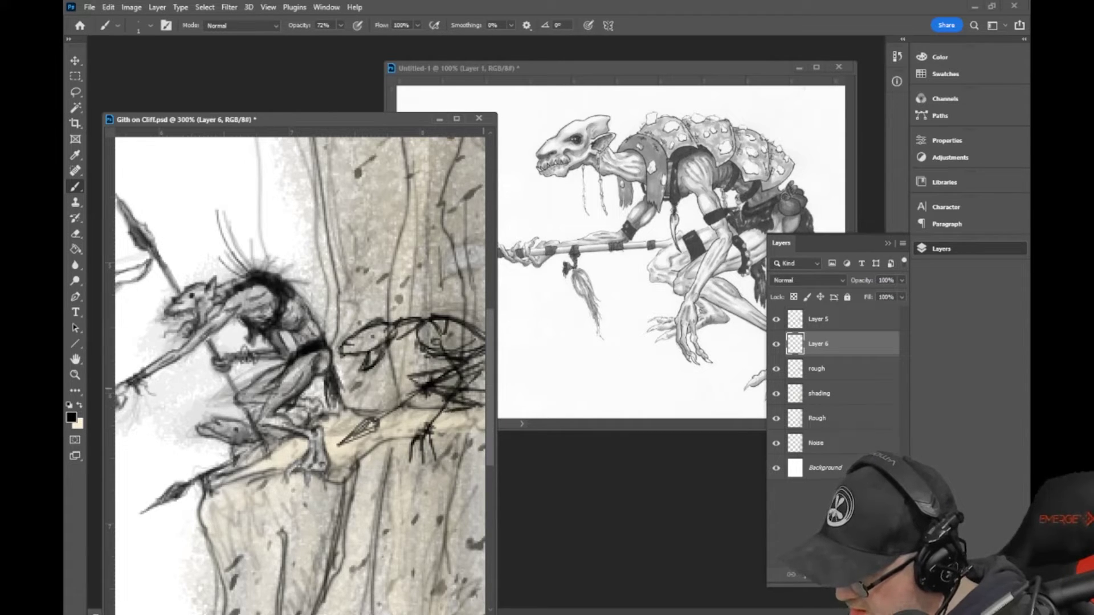
{"action": "mouse_move", "coordinate": [472, 365]}
{"action": "left_mouse_down"}
{"action": "mouse_move", "coordinate": [436, 398]}
{"action": "mouse_move", "coordinate": [479, 413]}
{"action": "mouse_move", "coordinate": [453, 421]}
{"action": "mouse_move", "coordinate": [476, 419]}
{"action": "mouse_move", "coordinate": [420, 414]}
{"action": "left_mouse_up"}
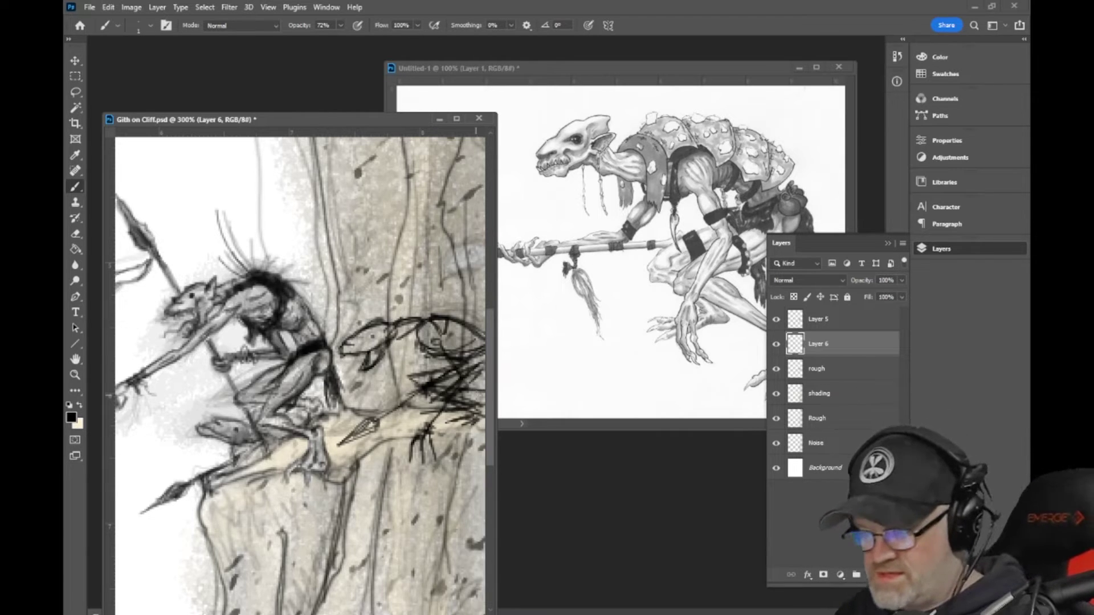
Step: Examine the new Gith against the crouching creature and the cliff, both from farther out and close up
{"action": "scroll", "coordinate": [477, 397], "scroll_direction": "up", "scroll_amount": 1}
{"action": "scroll", "coordinate": [478, 400], "scroll_direction": "down", "scroll_amount": 2}
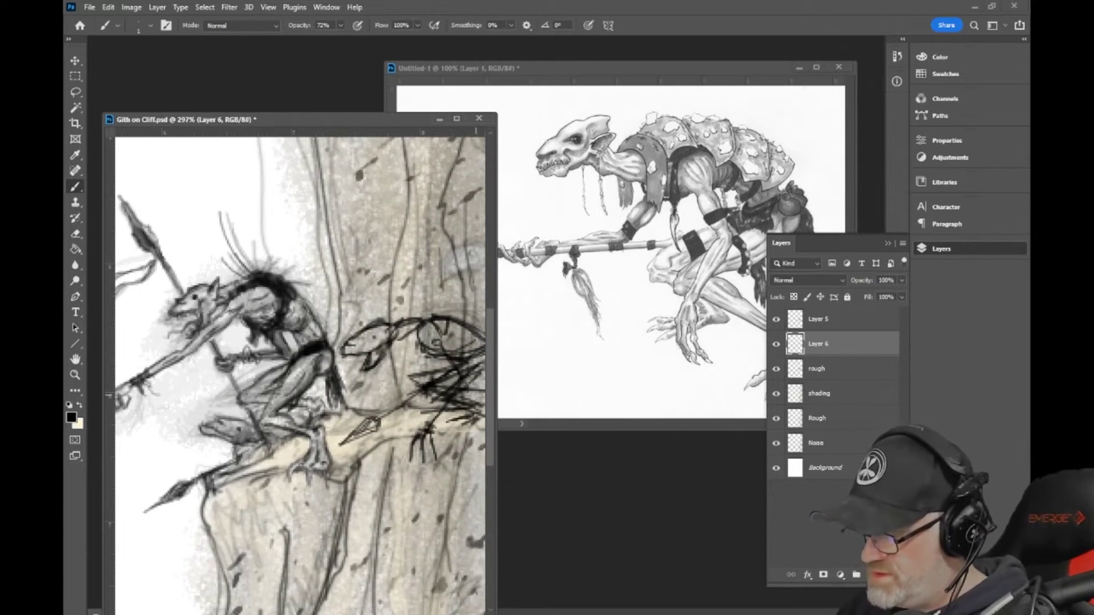
{"action": "scroll", "coordinate": [479, 400], "scroll_direction": "down", "scroll_amount": 1}
{"action": "scroll", "coordinate": [479, 397], "scroll_direction": "down", "scroll_amount": 4}
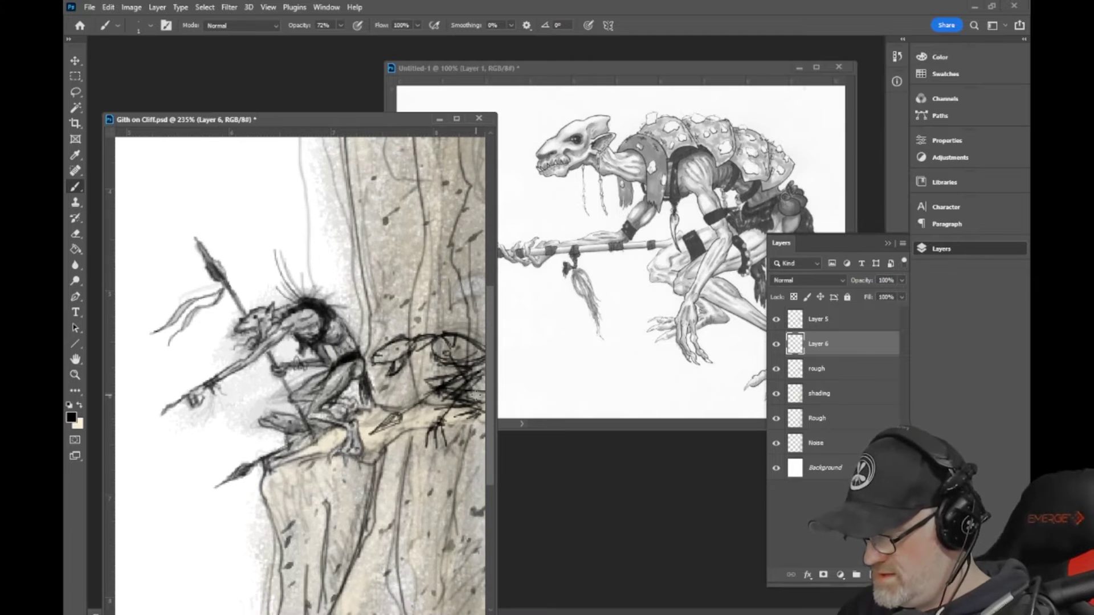
{"action": "scroll", "coordinate": [478, 398], "scroll_direction": "down", "scroll_amount": 3}
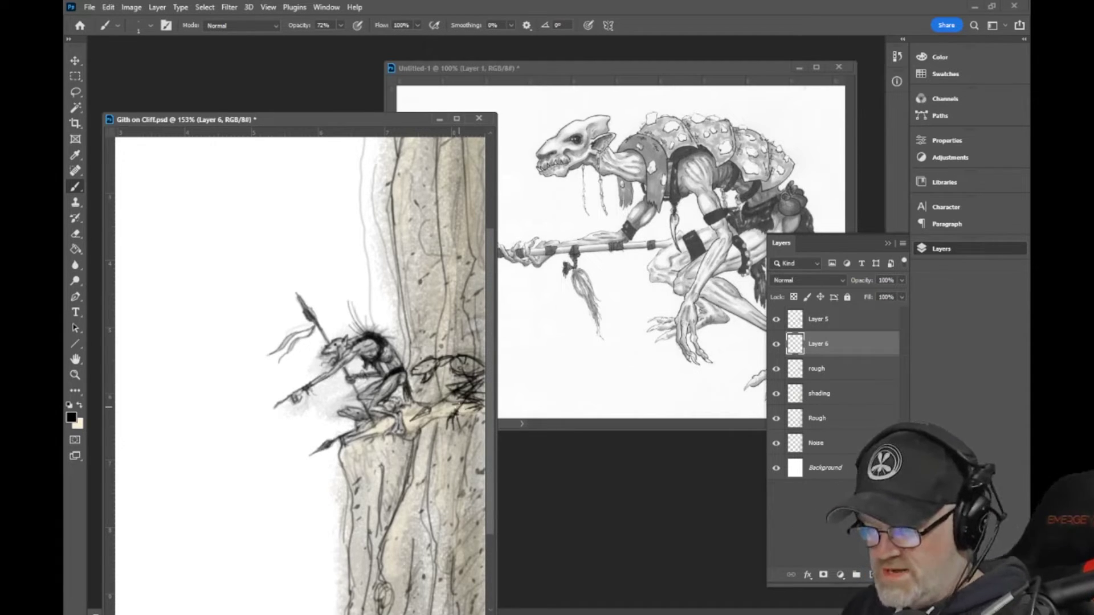
{"action": "scroll", "coordinate": [454, 407], "scroll_direction": "up", "scroll_amount": 1}
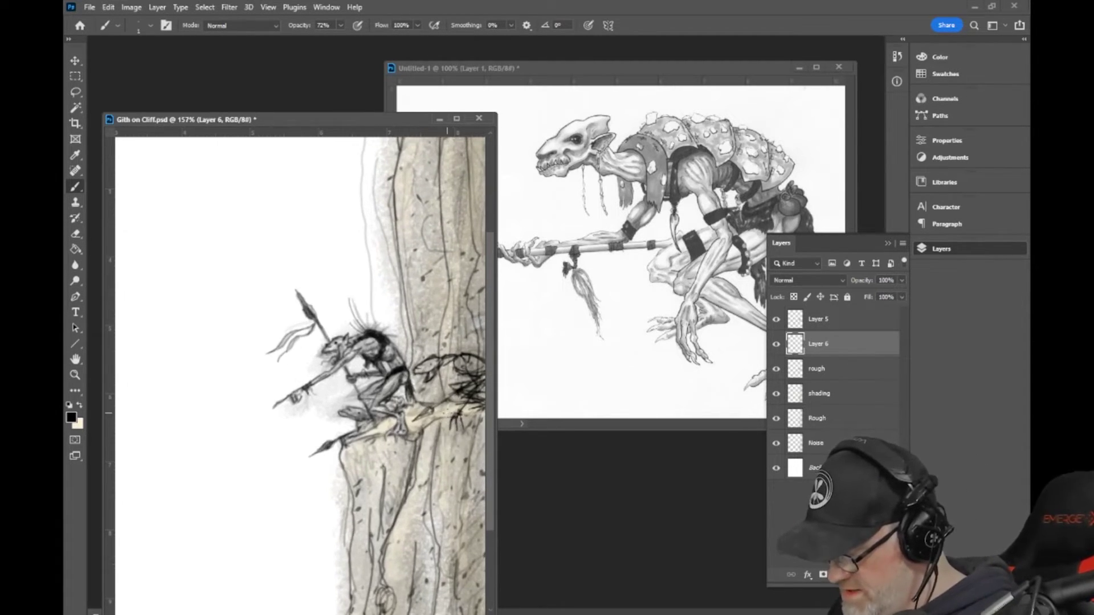
{"action": "scroll", "coordinate": [448, 414], "scroll_direction": "up", "scroll_amount": 5}
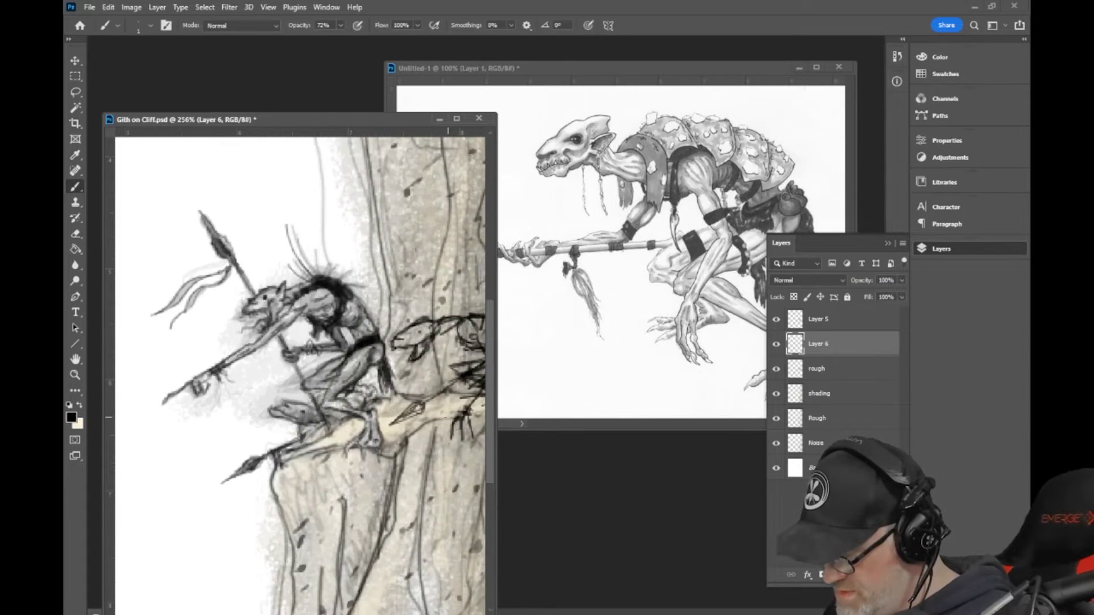
{"action": "scroll", "coordinate": [448, 416], "scroll_direction": "up", "scroll_amount": 2}
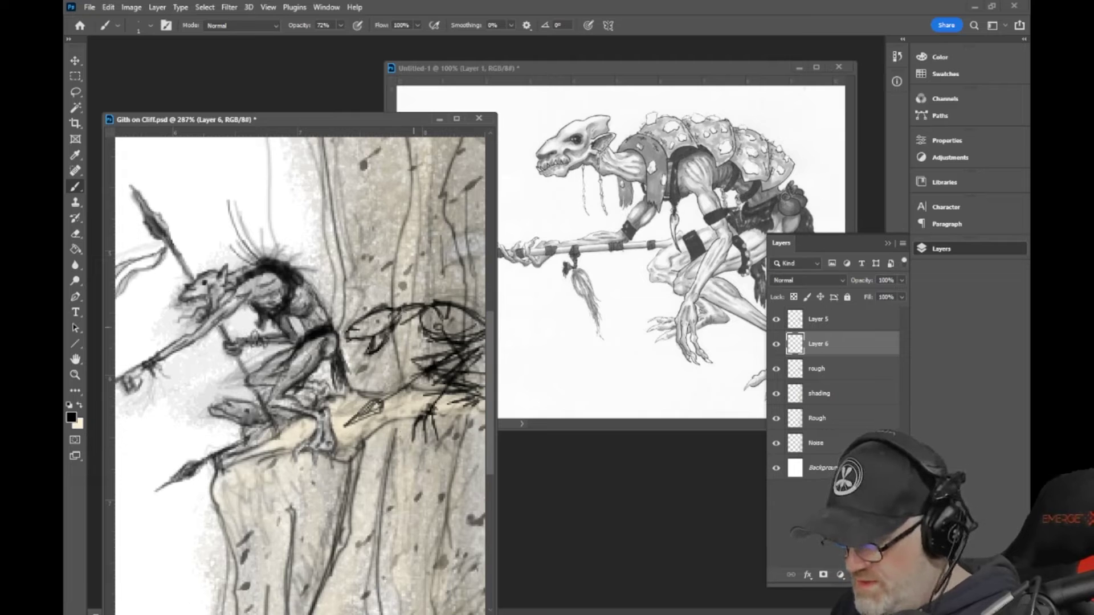
Step: Lower the brush opacity to 48% and fade Layer 6 to 48% opacity
{"action": "left_click", "coordinate": [825, 324]}
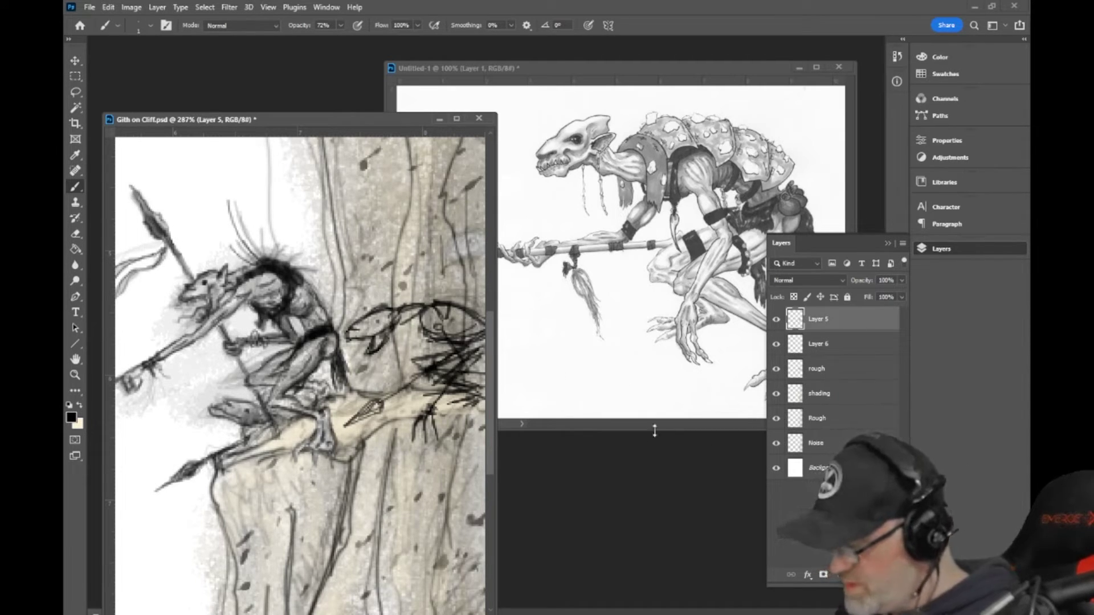
{"action": "left_click", "coordinate": [341, 25]}
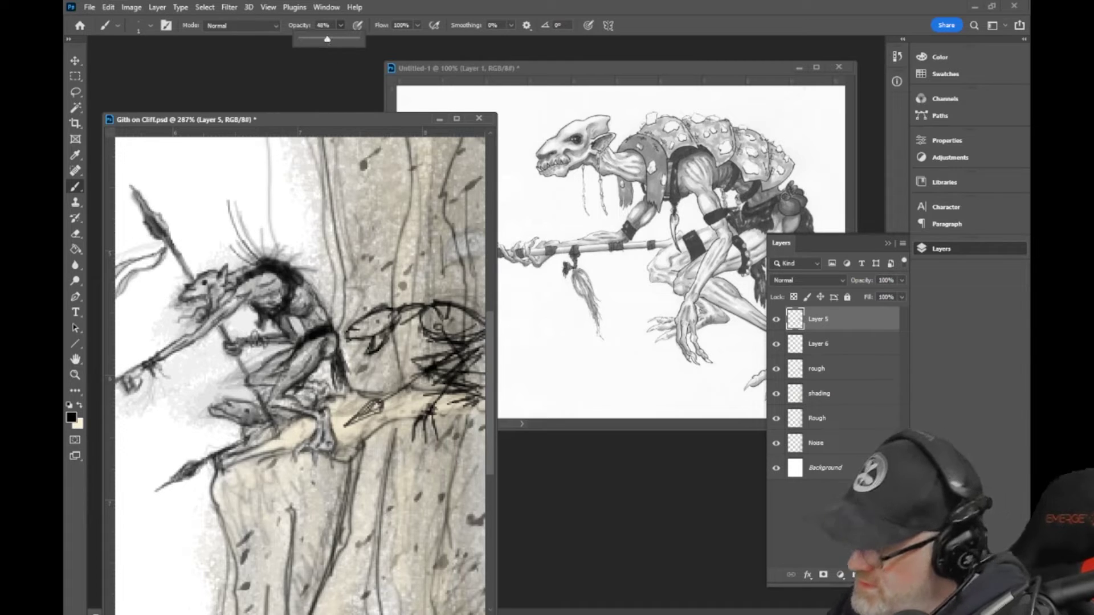
{"action": "left_click", "coordinate": [828, 348]}
{"action": "left_click", "coordinate": [827, 348]}
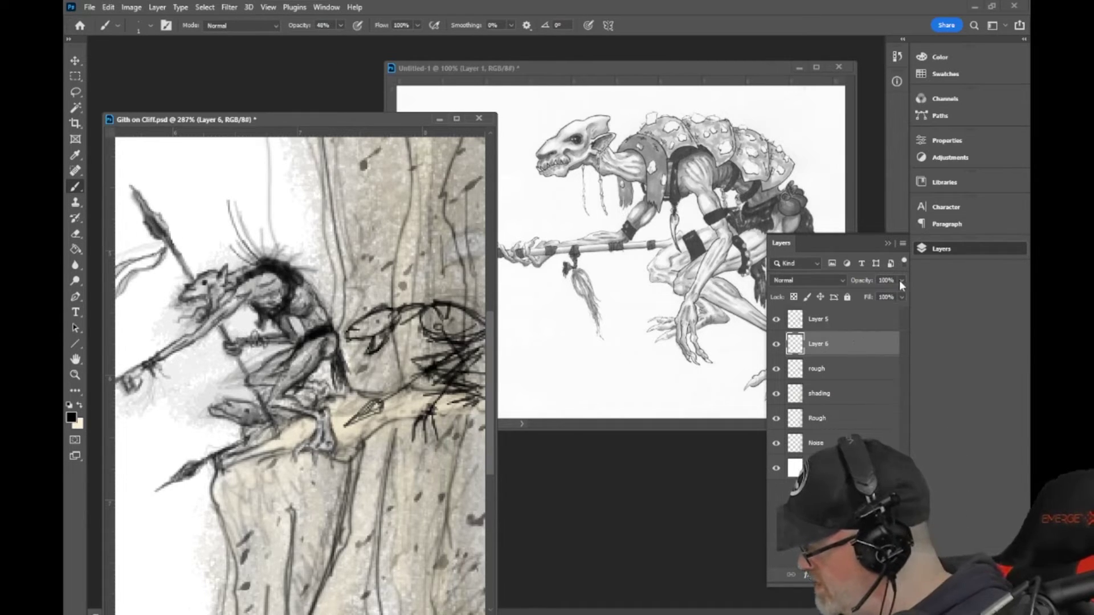
{"action": "left_click", "coordinate": [902, 281]}
{"action": "left_click_drag", "start_coordinate": [900, 296], "coordinate": [871, 296]}
Step: Toggle the rough layer's visibility repeatedly to compare the drawing with and without it, leaving it shown
{"action": "left_click", "coordinate": [776, 371]}
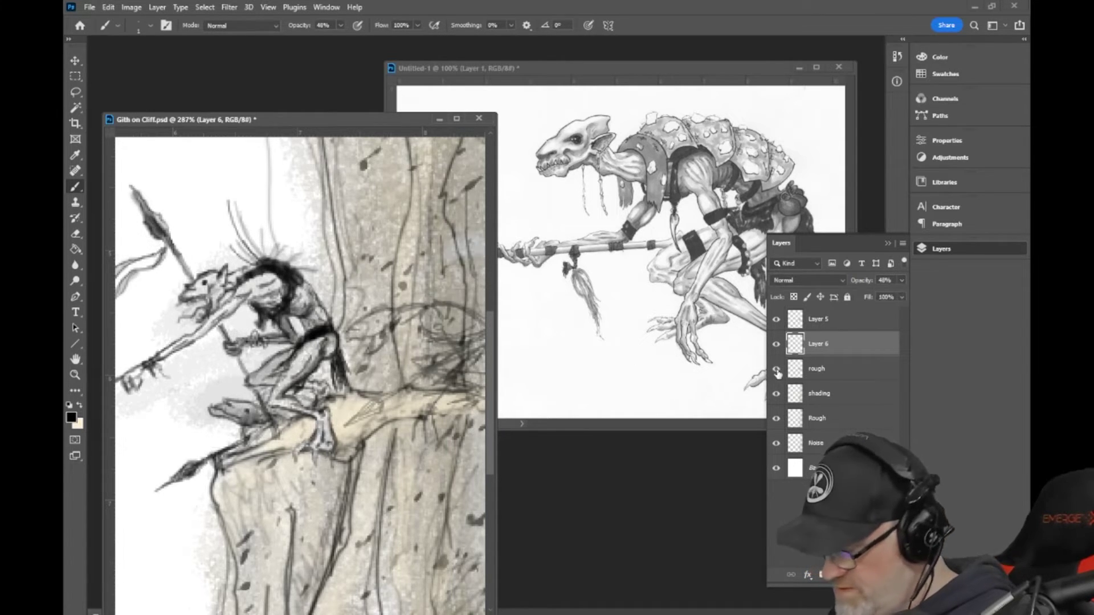
{"action": "left_click", "coordinate": [777, 371]}
{"action": "left_click", "coordinate": [777, 371]}
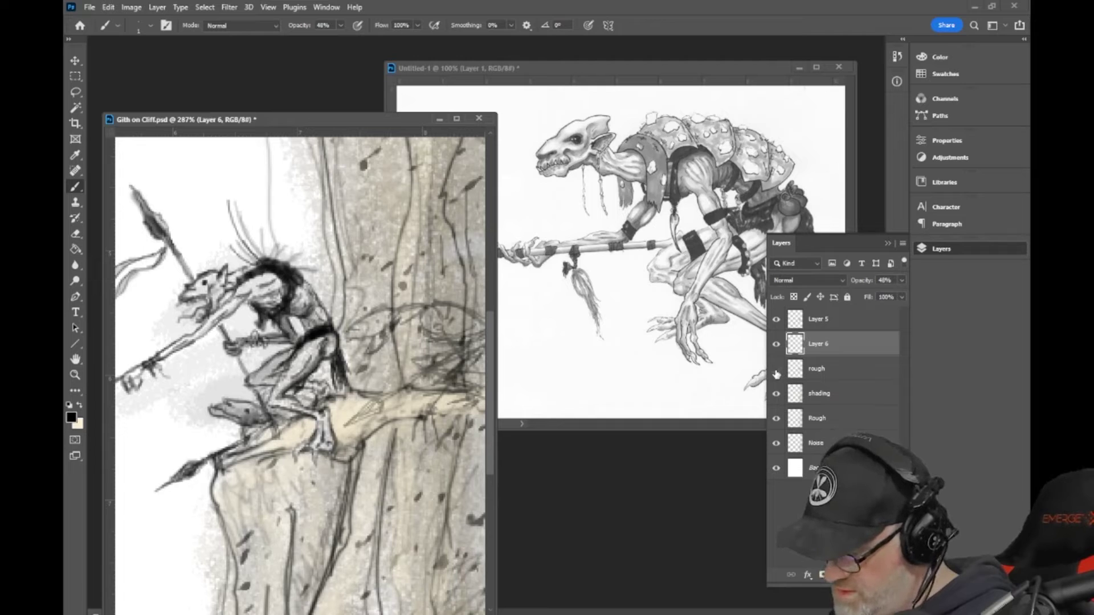
{"action": "left_click", "coordinate": [777, 371]}
{"action": "left_click", "coordinate": [777, 370]}
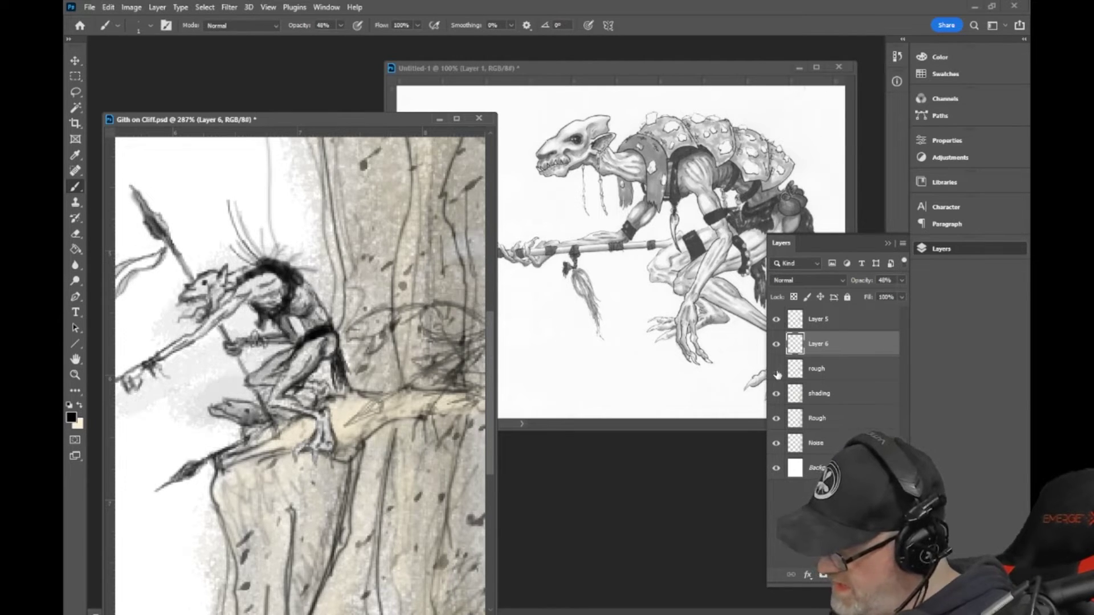
{"action": "left_click", "coordinate": [777, 370]}
{"action": "left_click", "coordinate": [776, 370]}
{"action": "left_click", "coordinate": [776, 370]}
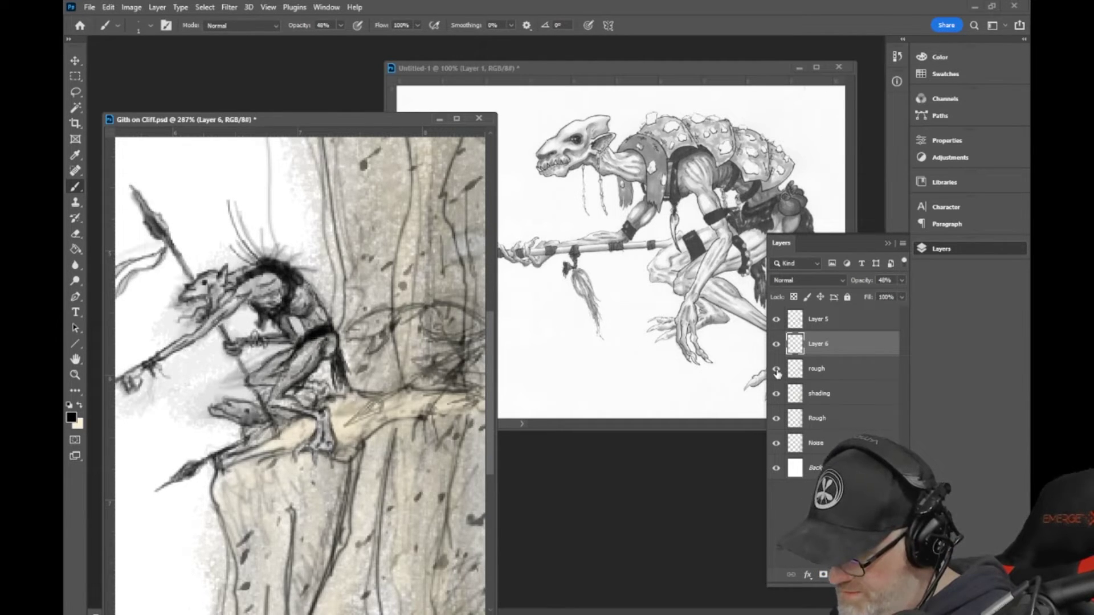
Step: On Layer 5, draw the new Gith's head with its open jaw, eye and pointed ear over the rough sketch
{"action": "left_click", "coordinate": [777, 370]}
{"action": "left_click", "coordinate": [777, 371]}
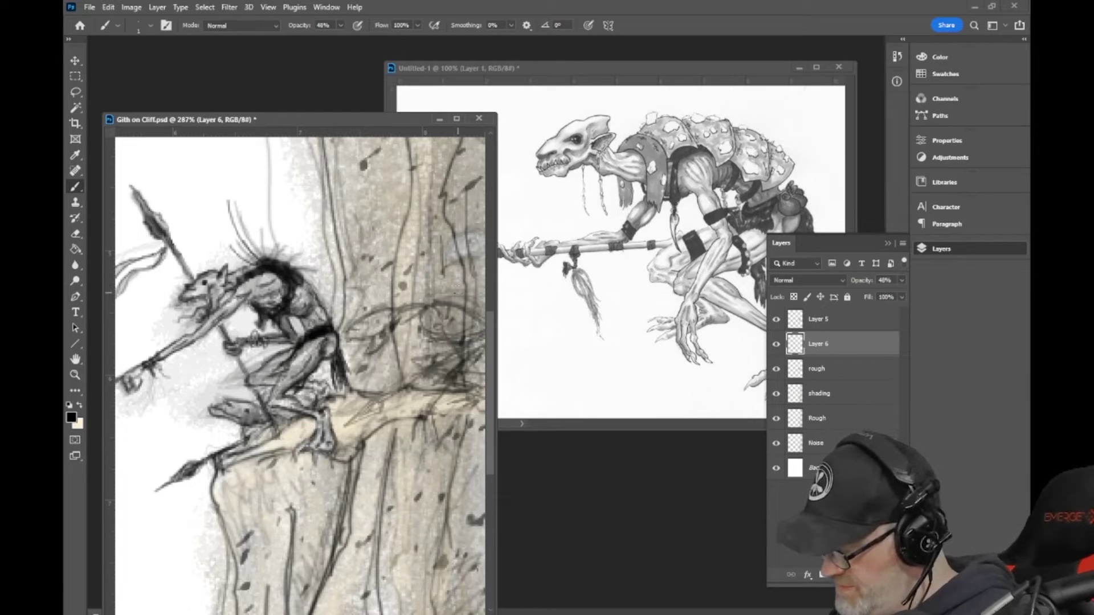
{"action": "left_click", "coordinate": [817, 319]}
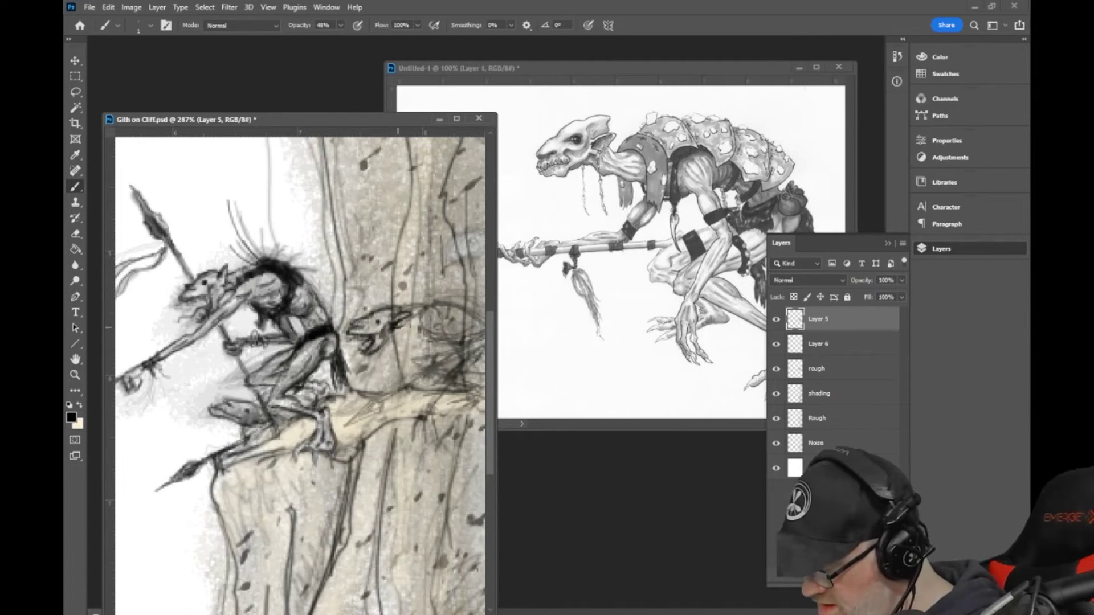
{"action": "mouse_move", "coordinate": [393, 329]}
{"action": "left_mouse_down"}
{"action": "mouse_move", "coordinate": [421, 304]}
{"action": "mouse_move", "coordinate": [433, 335]}
{"action": "mouse_move", "coordinate": [376, 344]}
{"action": "left_mouse_up"}
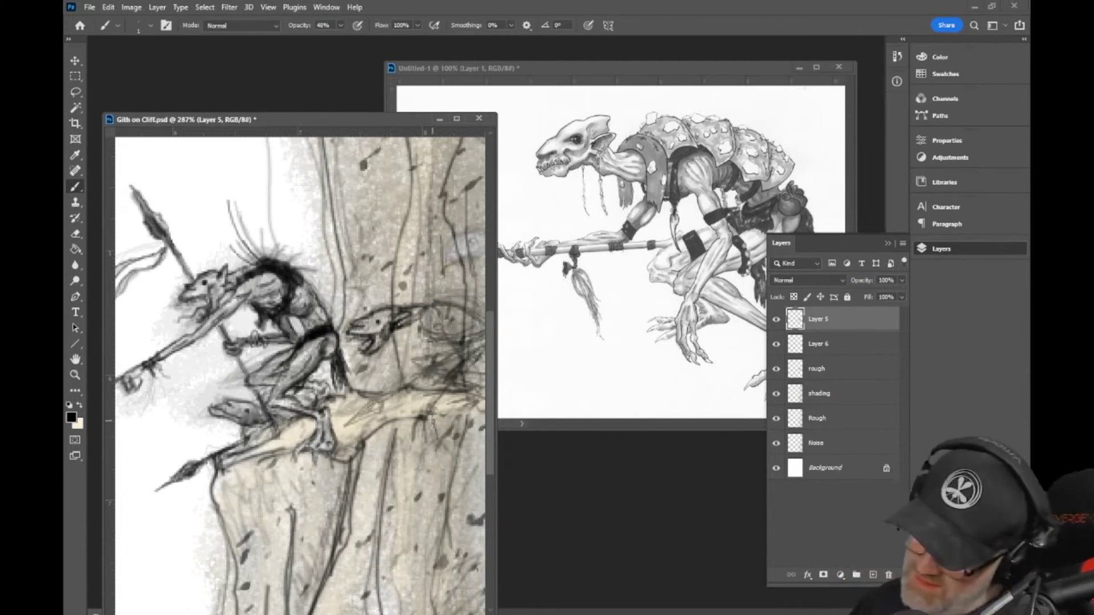
{"action": "left_click_drag", "start_coordinate": [375, 338], "coordinate": [361, 347]}
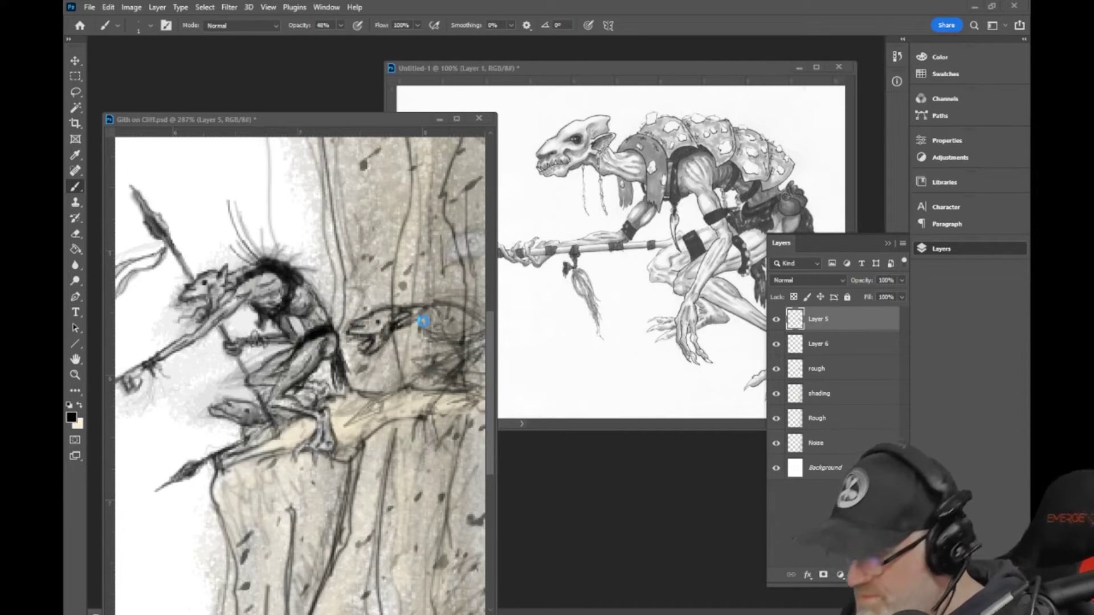
Step: Draw the new Gith's neck, hunched shoulder and upper arm in darker lines over the rough shapes
{"action": "left_click", "coordinate": [489, 330]}
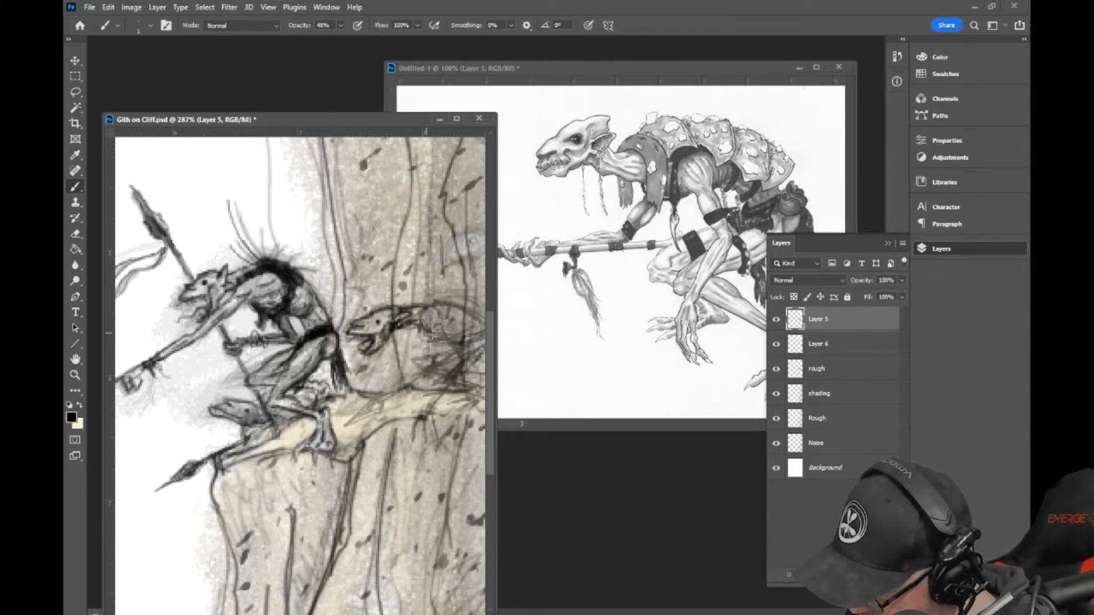
{"action": "left_click_drag", "start_coordinate": [448, 316], "coordinate": [453, 328]}
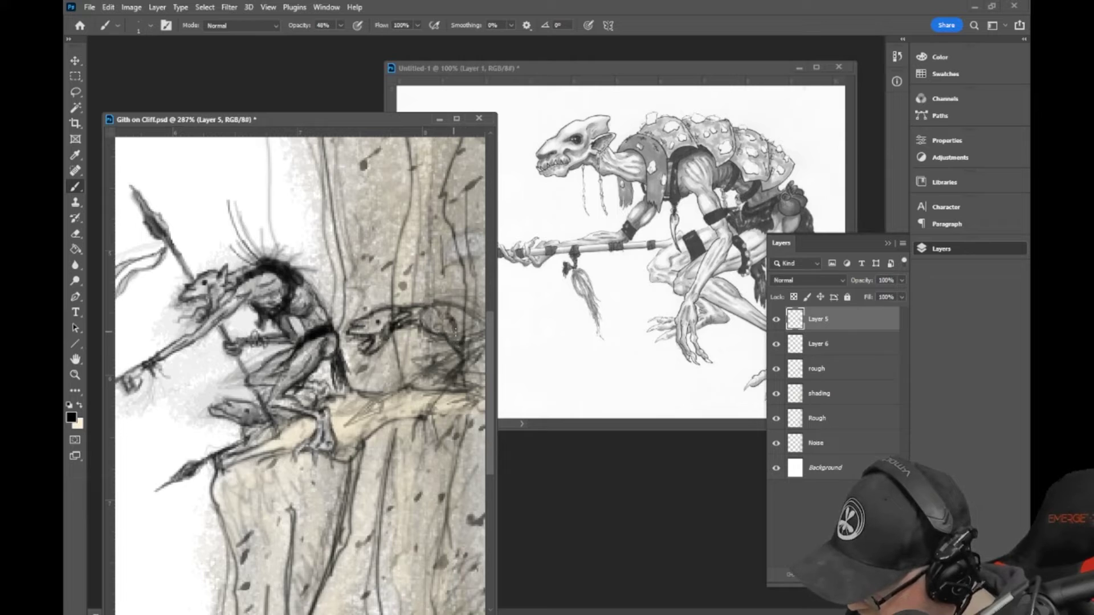
{"action": "left_click_drag", "start_coordinate": [463, 343], "coordinate": [426, 328]}
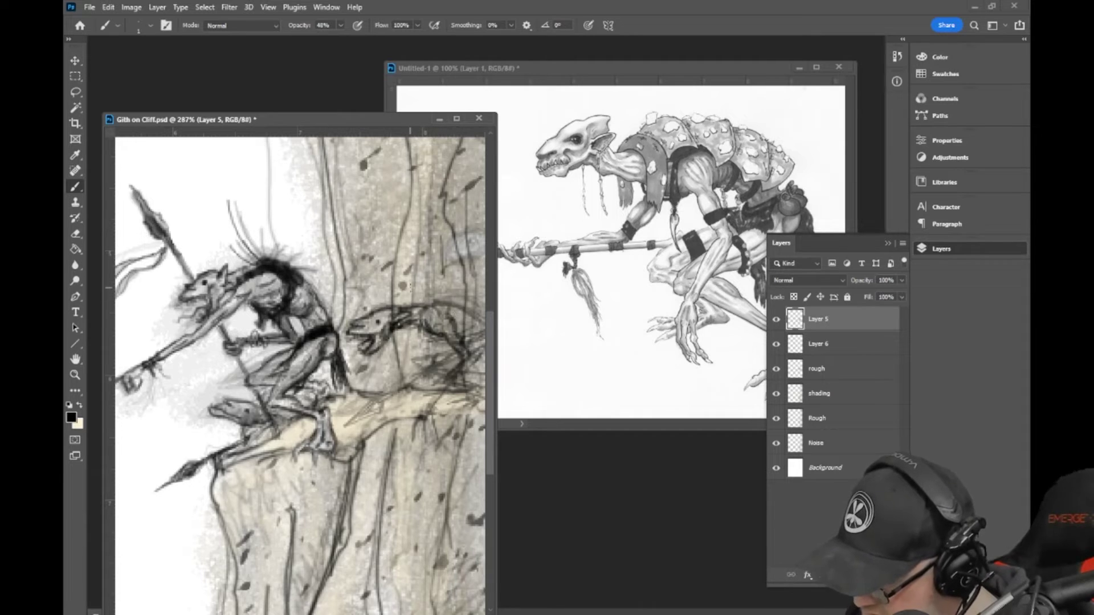
Step: Draw the new Gith's forearm reaching down and its clawed fingers hanging over the cliff ledge
{"action": "mouse_move", "coordinate": [466, 360]}
{"action": "left_mouse_down"}
{"action": "mouse_move", "coordinate": [467, 369]}
{"action": "mouse_move", "coordinate": [458, 351]}
{"action": "mouse_move", "coordinate": [437, 403]}
{"action": "left_mouse_up"}
{"action": "mouse_move", "coordinate": [464, 381]}
{"action": "left_mouse_down"}
{"action": "mouse_move", "coordinate": [416, 427]}
{"action": "mouse_move", "coordinate": [415, 450]}
{"action": "mouse_move", "coordinate": [424, 424]}
{"action": "mouse_move", "coordinate": [428, 444]}
{"action": "left_mouse_up"}
{"action": "mouse_move", "coordinate": [426, 417]}
{"action": "left_mouse_down"}
{"action": "mouse_move", "coordinate": [438, 449]}
{"action": "mouse_move", "coordinate": [435, 423]}
{"action": "left_mouse_up"}
{"action": "left_click_drag", "start_coordinate": [427, 418], "coordinate": [436, 424]}
{"action": "left_click_drag", "start_coordinate": [440, 408], "coordinate": [428, 418]}
{"action": "left_click_drag", "start_coordinate": [433, 407], "coordinate": [431, 421]}
{"action": "left_click_drag", "start_coordinate": [454, 386], "coordinate": [442, 398]}
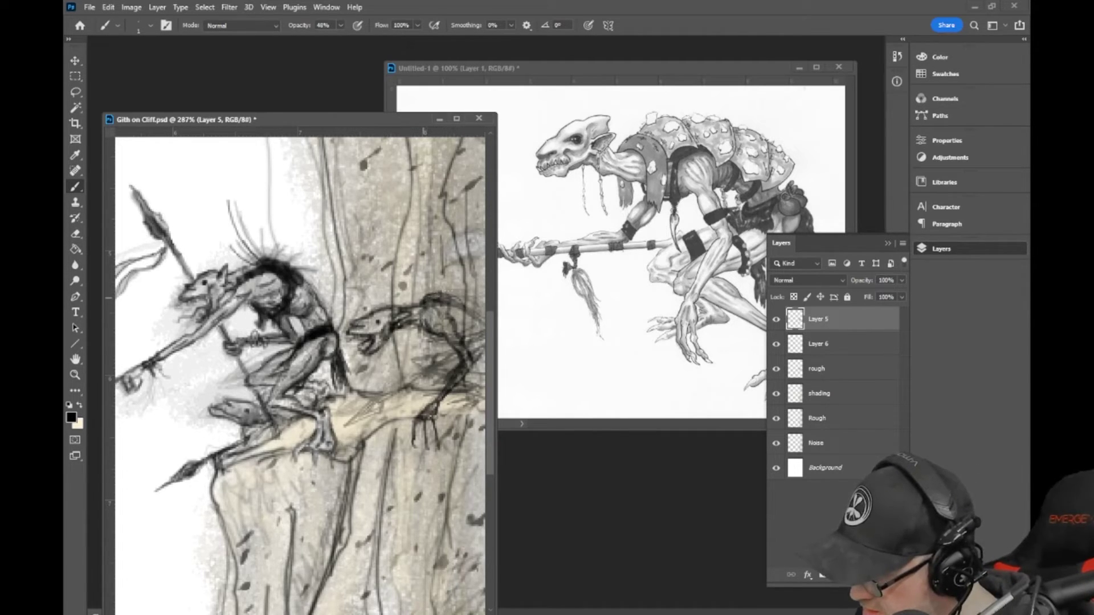
Step: Build up the new Gith's rounded back with bristling spikes and darken its torso and folded legs
{"action": "mouse_move", "coordinate": [441, 291]}
{"action": "left_mouse_down"}
{"action": "mouse_move", "coordinate": [466, 306]}
{"action": "mouse_move", "coordinate": [436, 312]}
{"action": "mouse_move", "coordinate": [458, 317]}
{"action": "left_mouse_up"}
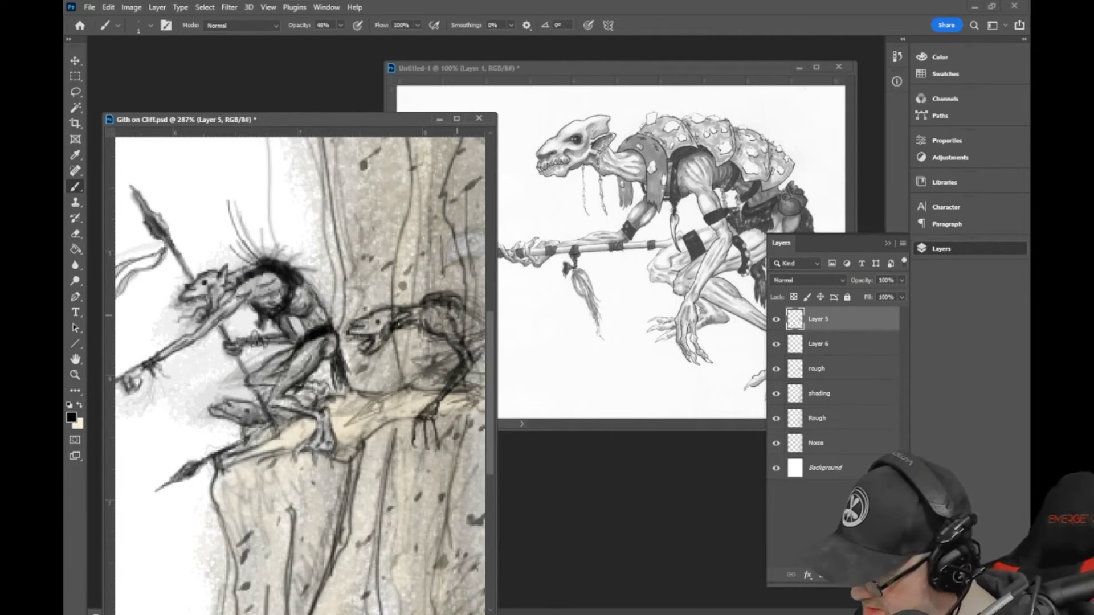
{"action": "mouse_move", "coordinate": [428, 304]}
{"action": "left_mouse_down"}
{"action": "mouse_move", "coordinate": [422, 342]}
{"action": "mouse_move", "coordinate": [423, 283]}
{"action": "mouse_move", "coordinate": [450, 282]}
{"action": "mouse_move", "coordinate": [462, 295]}
{"action": "mouse_move", "coordinate": [445, 294]}
{"action": "mouse_move", "coordinate": [484, 310]}
{"action": "mouse_move", "coordinate": [458, 312]}
{"action": "mouse_move", "coordinate": [470, 359]}
{"action": "mouse_move", "coordinate": [436, 343]}
{"action": "mouse_move", "coordinate": [457, 346]}
{"action": "mouse_move", "coordinate": [439, 340]}
{"action": "mouse_move", "coordinate": [479, 323]}
{"action": "left_mouse_up"}
{"action": "mouse_move", "coordinate": [470, 320]}
{"action": "left_mouse_down"}
{"action": "mouse_move", "coordinate": [485, 334]}
{"action": "mouse_move", "coordinate": [453, 341]}
{"action": "mouse_move", "coordinate": [482, 347]}
{"action": "mouse_move", "coordinate": [423, 369]}
{"action": "mouse_move", "coordinate": [439, 355]}
{"action": "mouse_move", "coordinate": [435, 369]}
{"action": "left_mouse_up"}
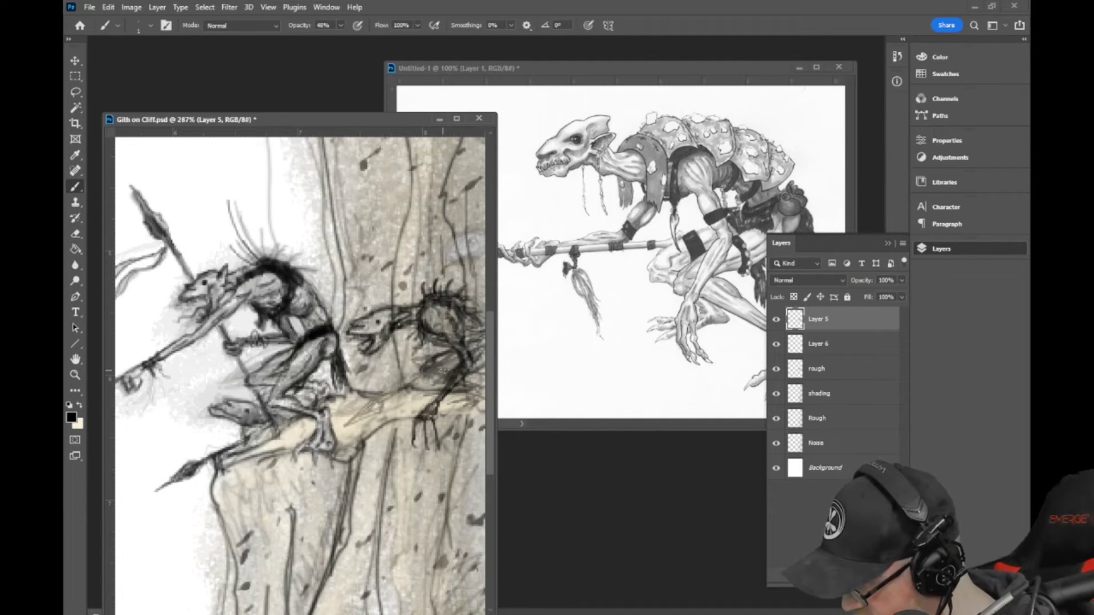
{"action": "mouse_move", "coordinate": [443, 370]}
{"action": "left_mouse_down"}
{"action": "mouse_move", "coordinate": [459, 357]}
{"action": "mouse_move", "coordinate": [484, 385]}
{"action": "left_mouse_up"}
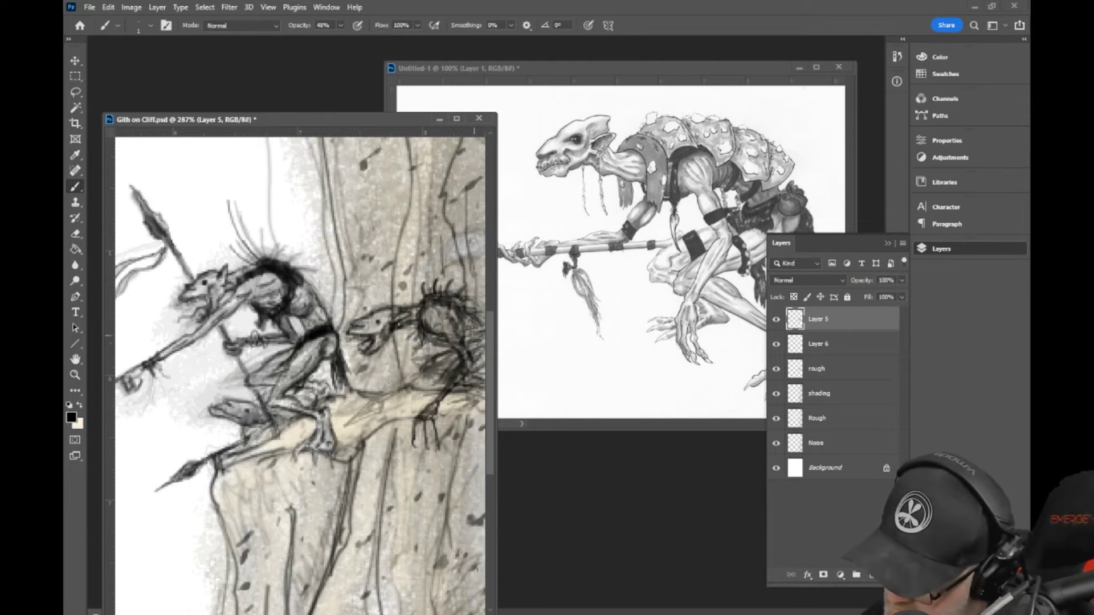
Step: Draw the new Gith's spear lying across the ledge with a dark pointed head, and touch up the creature's jaw
{"action": "scroll", "coordinate": [486, 376], "scroll_direction": "up", "scroll_amount": 2}
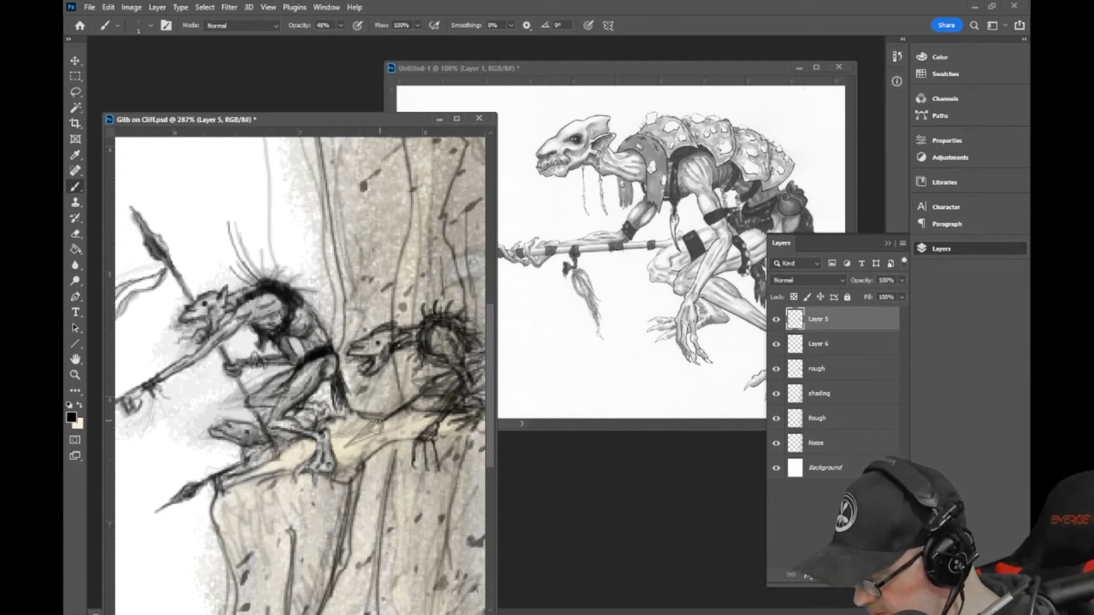
{"action": "mouse_move", "coordinate": [380, 420]}
{"action": "left_mouse_down"}
{"action": "mouse_move", "coordinate": [346, 446]}
{"action": "mouse_move", "coordinate": [380, 424]}
{"action": "left_mouse_up"}
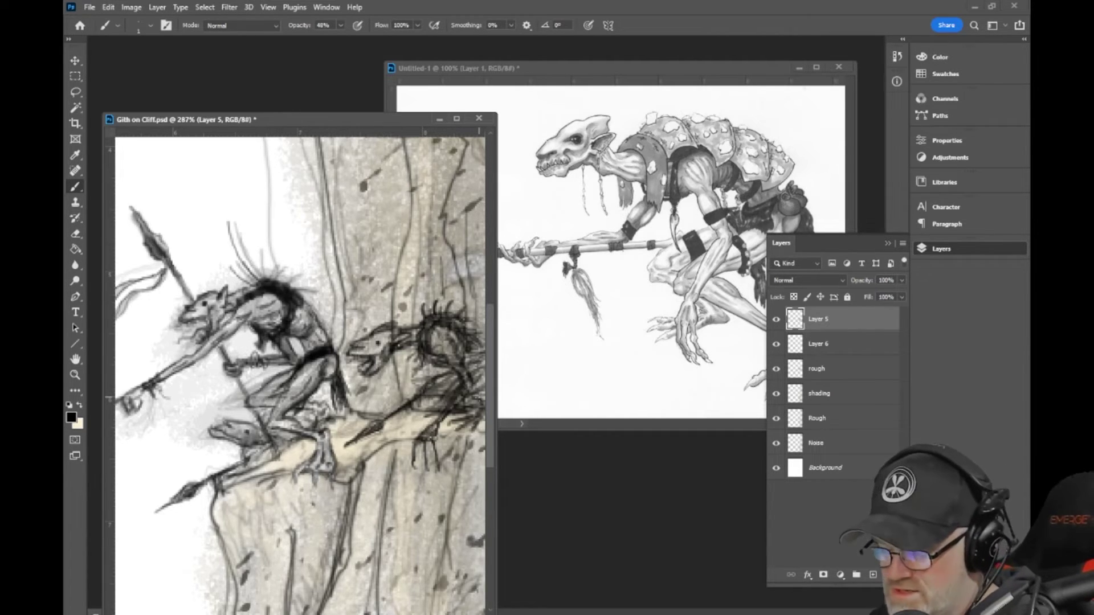
{"action": "left_click_drag", "start_coordinate": [379, 371], "coordinate": [390, 350]}
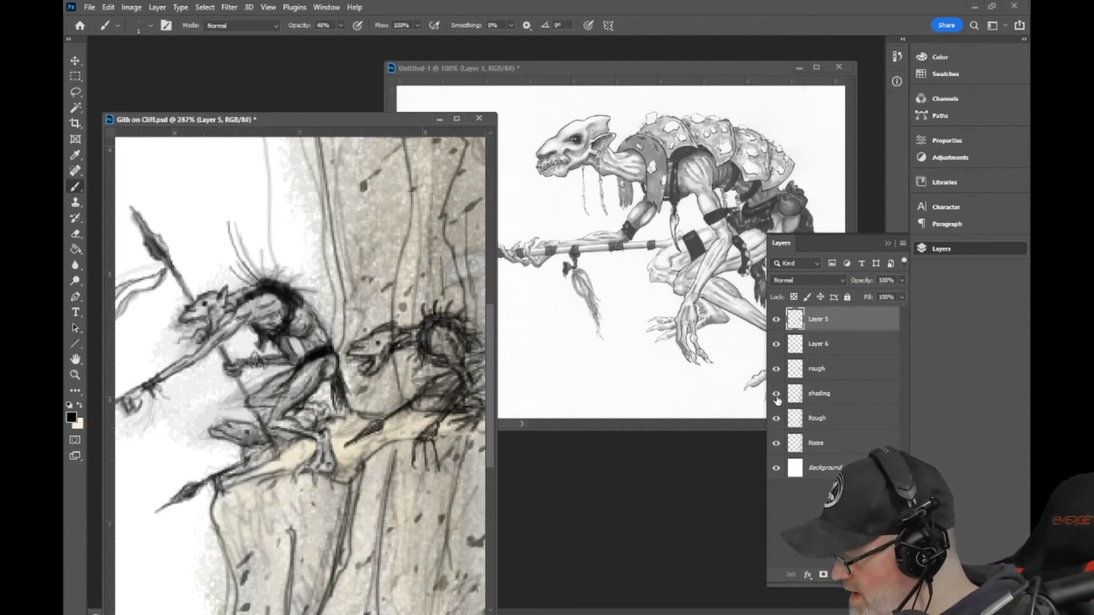
Step: Erase the tone on the shading layer inside the new Gith's head and shoulder with a smaller eraser
{"action": "left_click", "coordinate": [773, 422]}
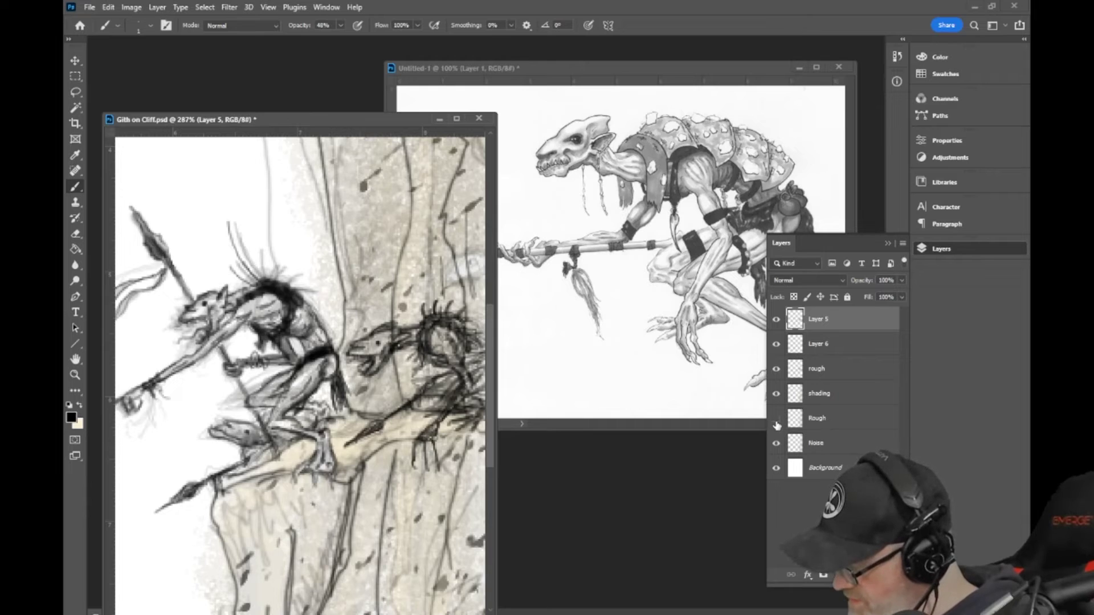
{"action": "left_click", "coordinate": [776, 423]}
{"action": "left_click", "coordinate": [776, 394]}
{"action": "left_click", "coordinate": [776, 394]}
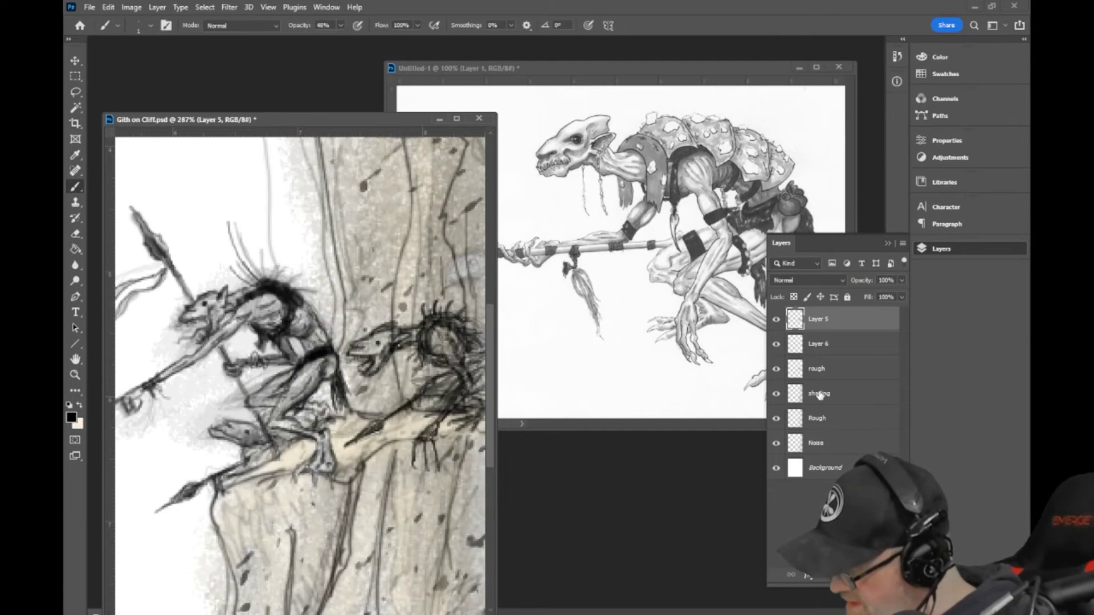
{"action": "left_click", "coordinate": [816, 394]}
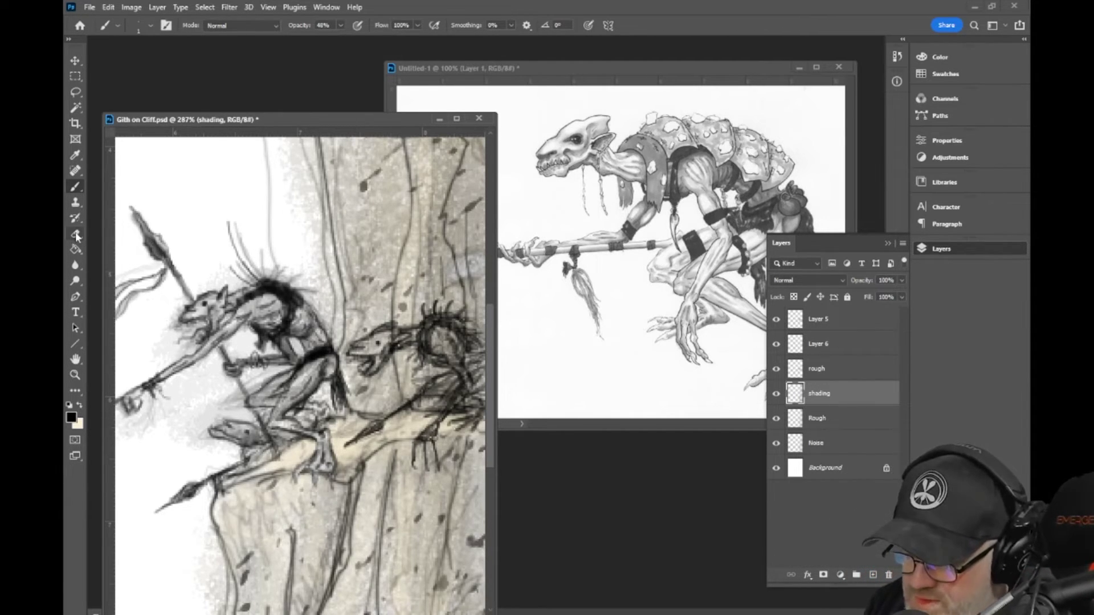
{"action": "key", "text": "e"}
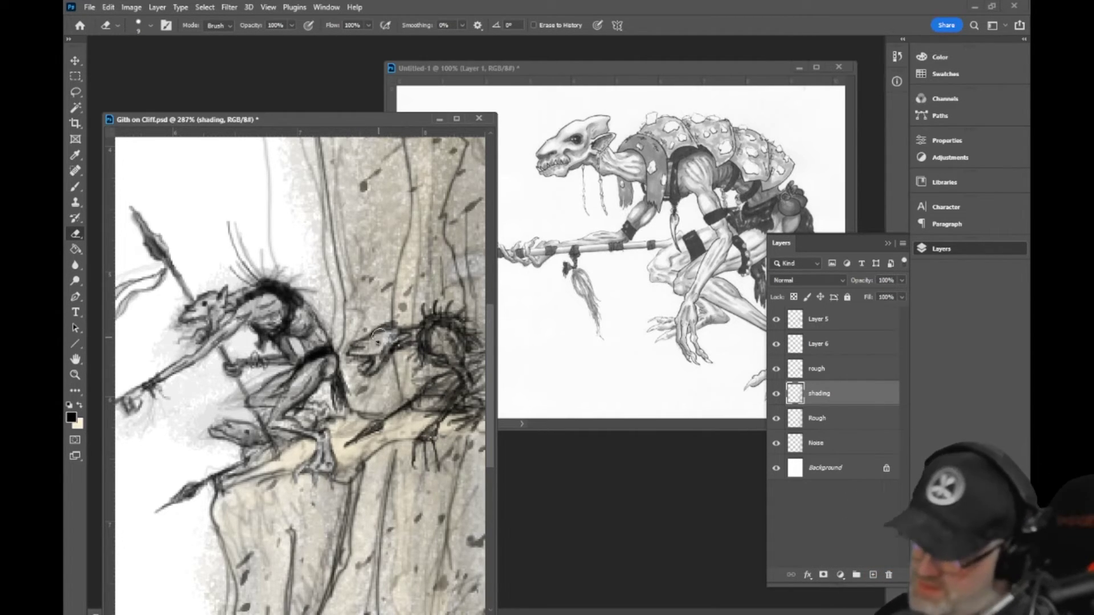
{"action": "key", "text": "bracketleft"}
{"action": "key", "text": "bracketleft"}
{"action": "key", "text": "bracketleft"}
{"action": "key", "text": "bracketleft"}
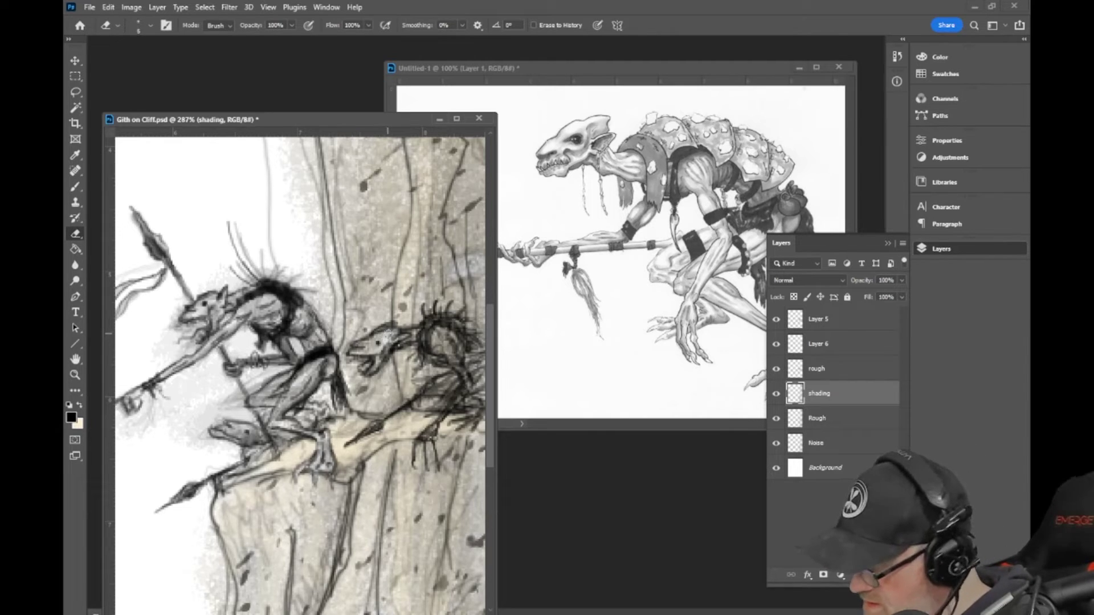
{"action": "key", "text": "bracketleft"}
{"action": "left_click_drag", "start_coordinate": [389, 334], "coordinate": [354, 345]}
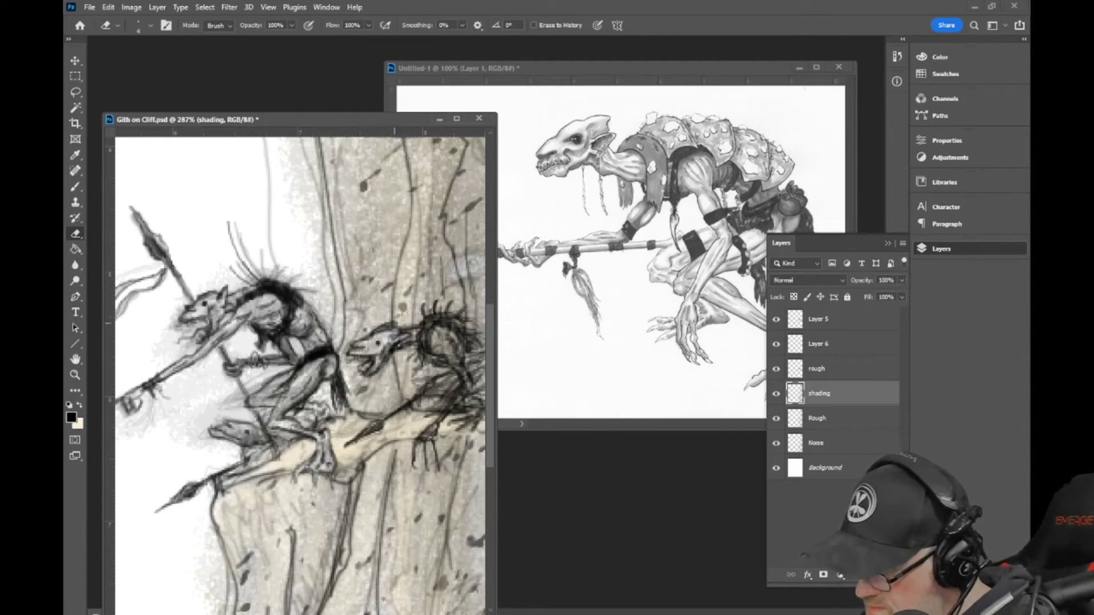
{"action": "left_click_drag", "start_coordinate": [443, 340], "coordinate": [448, 349]}
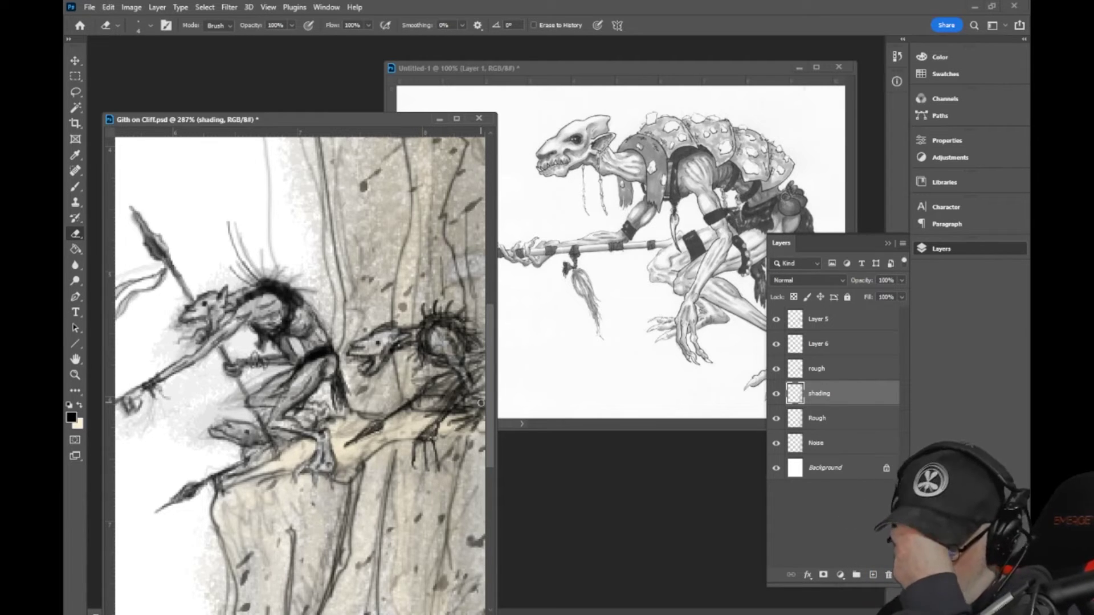
Step: Compare the drawing with and without Layer 5, both close up and from farther out, leaving the layer shown
{"action": "left_click", "coordinate": [820, 323]}
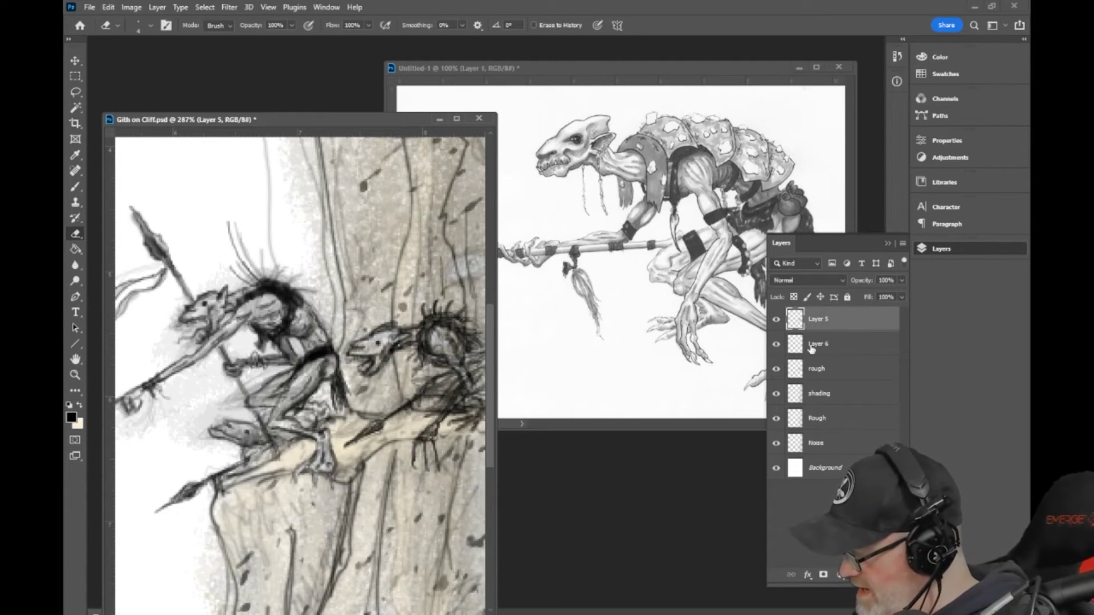
{"action": "left_click", "coordinate": [777, 320]}
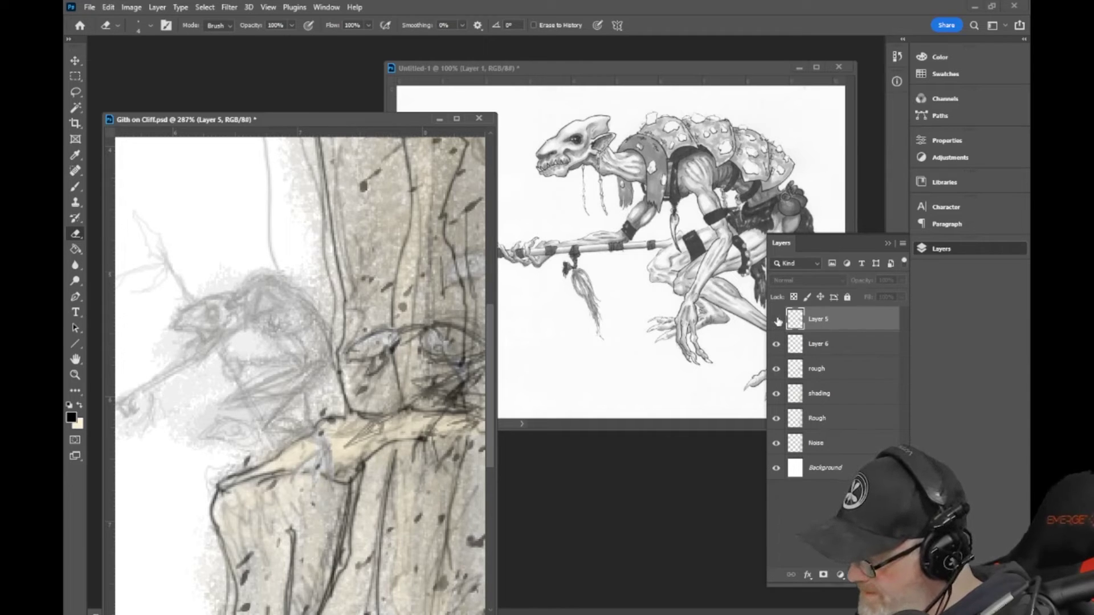
{"action": "left_click", "coordinate": [776, 320]}
{"action": "left_click", "coordinate": [777, 321]}
{"action": "left_click", "coordinate": [777, 320]}
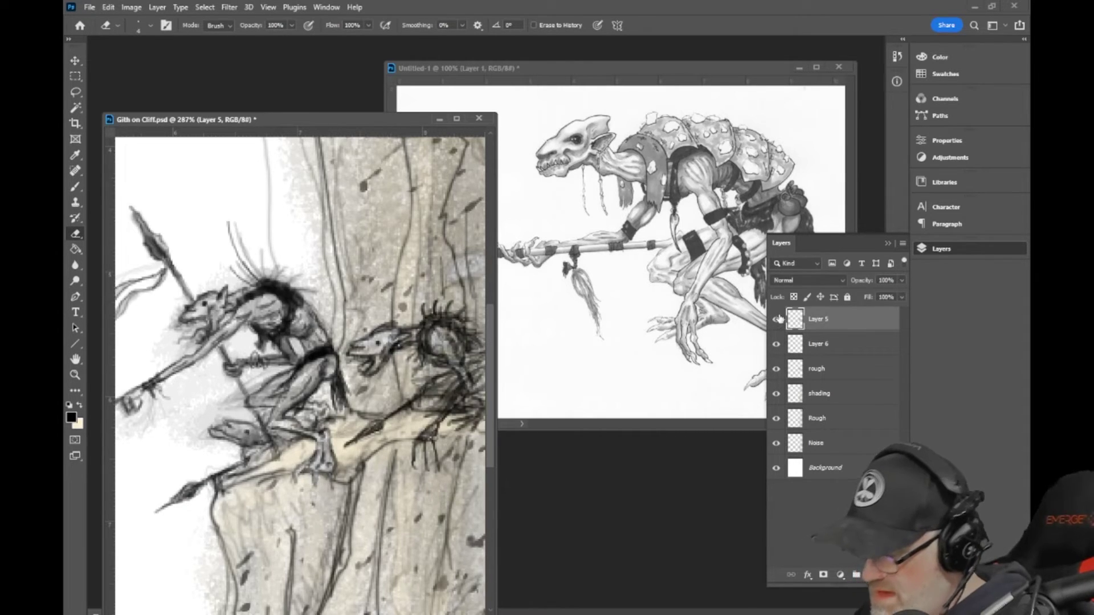
{"action": "scroll", "coordinate": [424, 441], "scroll_direction": "down", "scroll_amount": 2}
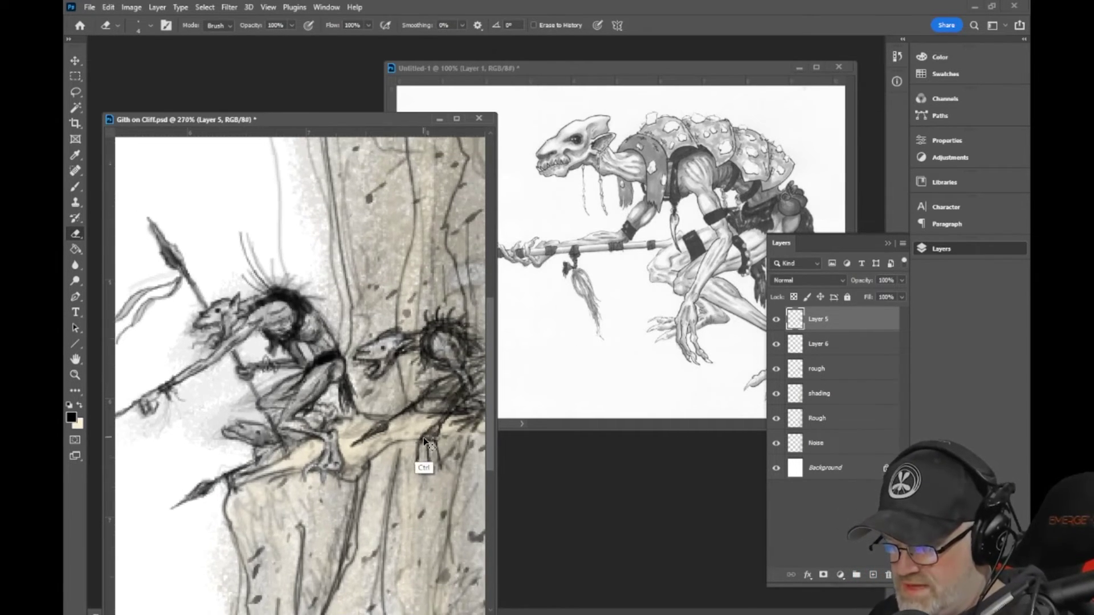
{"action": "scroll", "coordinate": [425, 441], "scroll_direction": "down", "scroll_amount": 4}
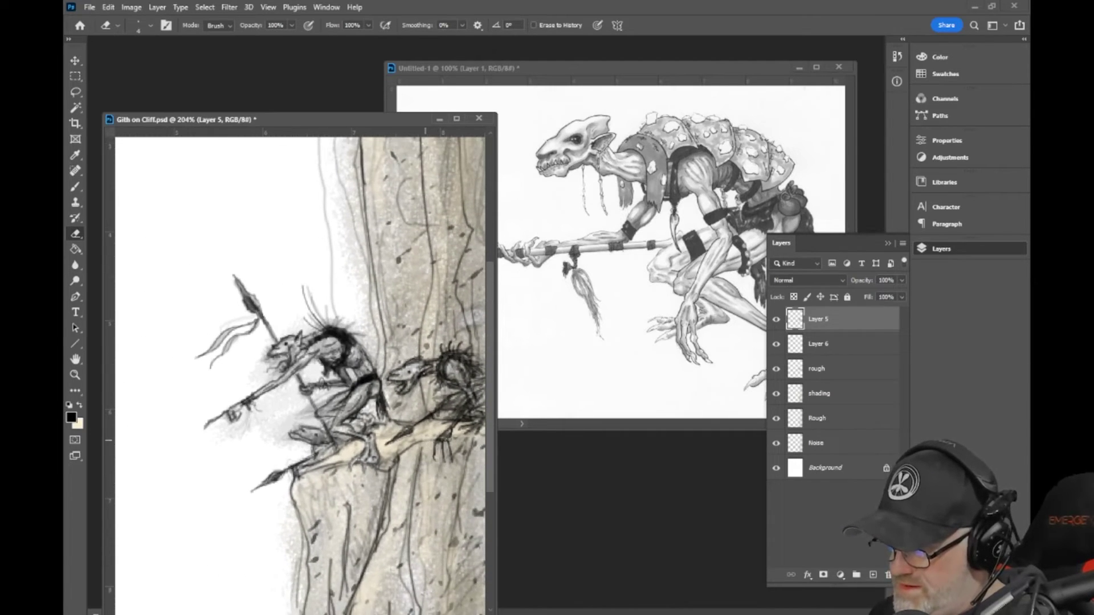
{"action": "scroll", "coordinate": [427, 441], "scroll_direction": "down", "scroll_amount": 4}
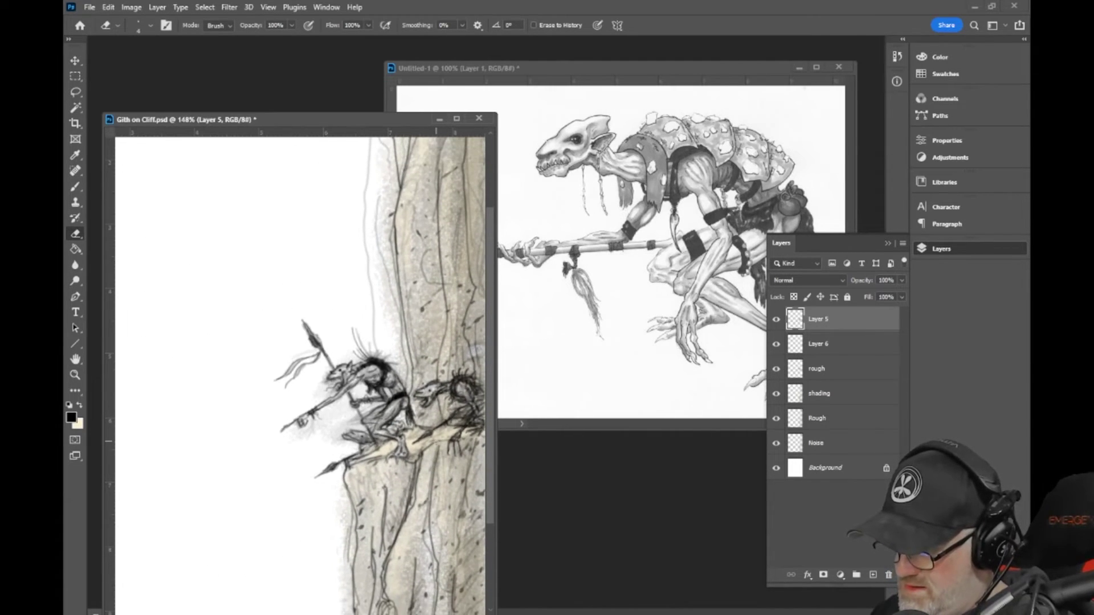
{"action": "scroll", "coordinate": [436, 451], "scroll_direction": "down", "scroll_amount": 3}
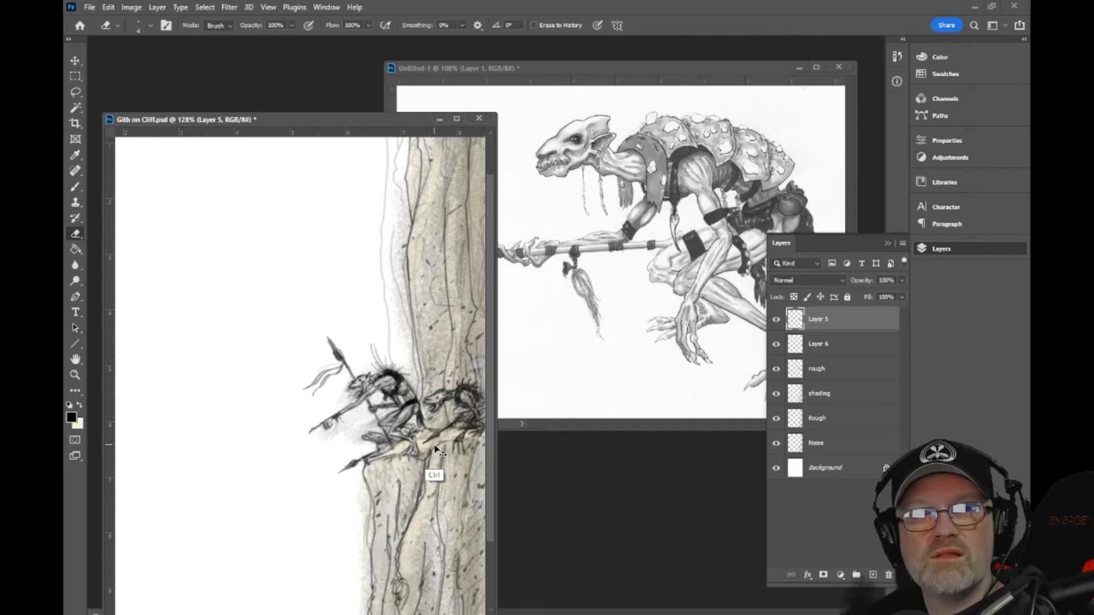
{"action": "scroll", "coordinate": [436, 450], "scroll_direction": "up", "scroll_amount": 1}
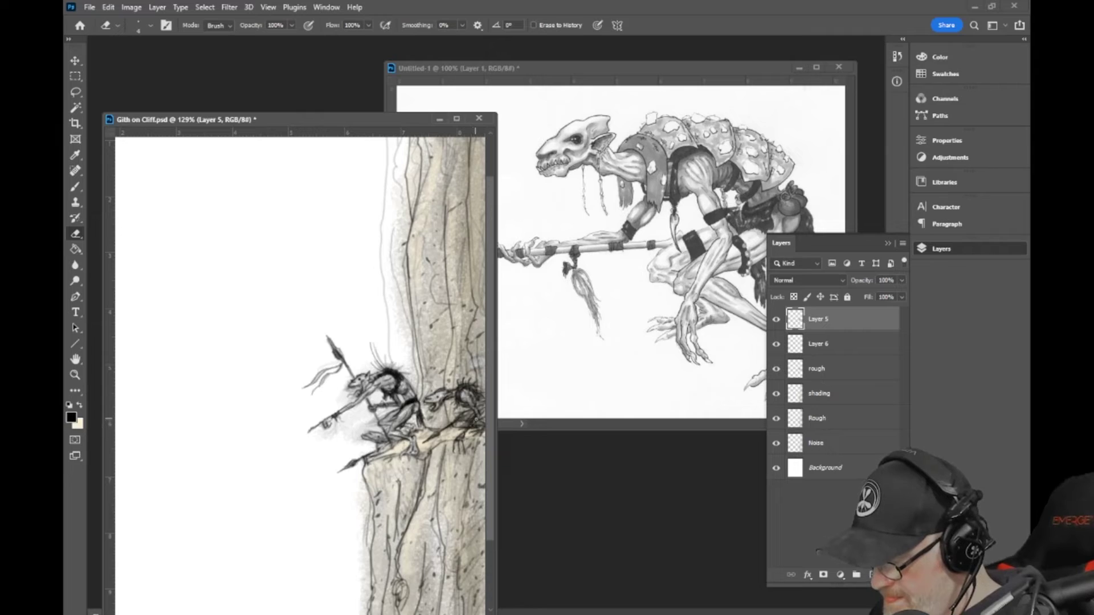
{"action": "left_click", "coordinate": [777, 320]}
{"action": "left_click", "coordinate": [776, 320]}
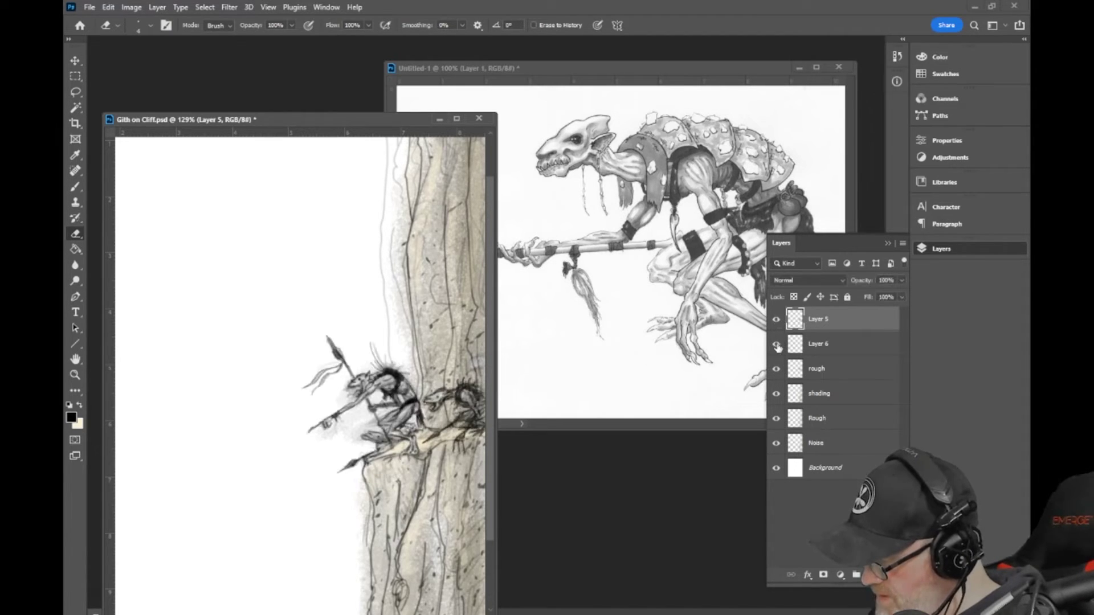
Step: Compare the drawing with and without Layer 6, lower that layer's opacity to 34%, and make Layer 5 active again
{"action": "left_click", "coordinate": [778, 345]}
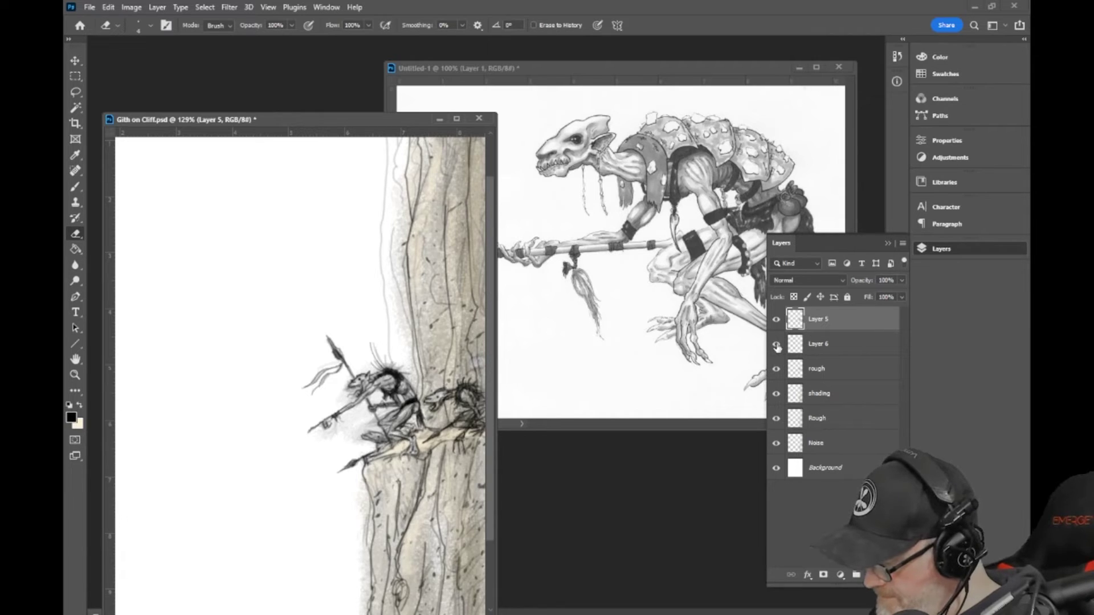
{"action": "left_click", "coordinate": [777, 345]}
{"action": "left_click", "coordinate": [777, 345]}
{"action": "left_click", "coordinate": [777, 345]}
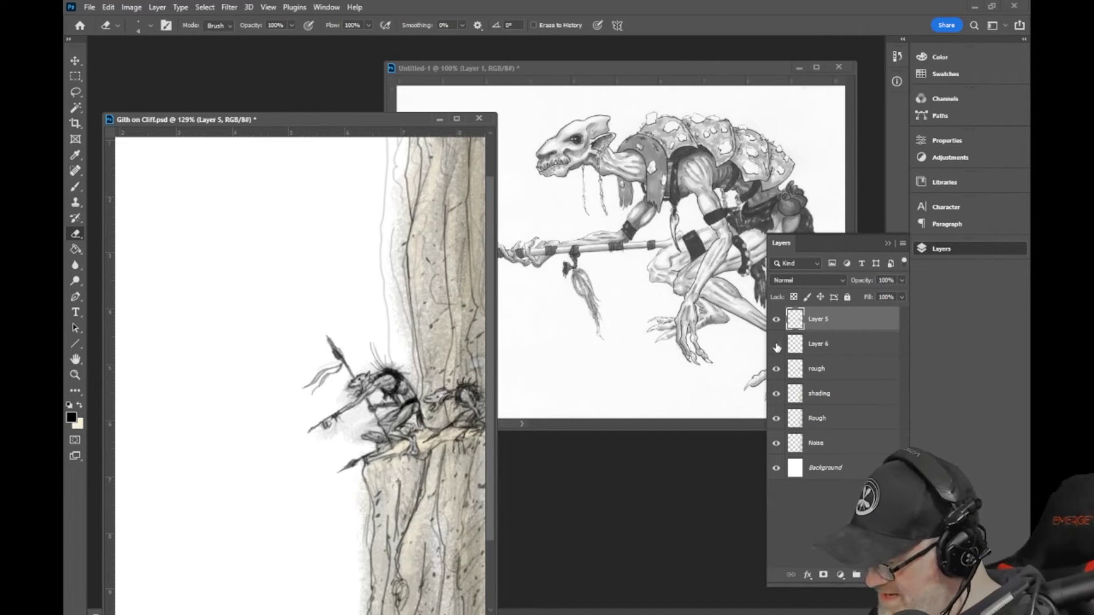
{"action": "left_click", "coordinate": [778, 345]}
{"action": "left_click", "coordinate": [825, 344]}
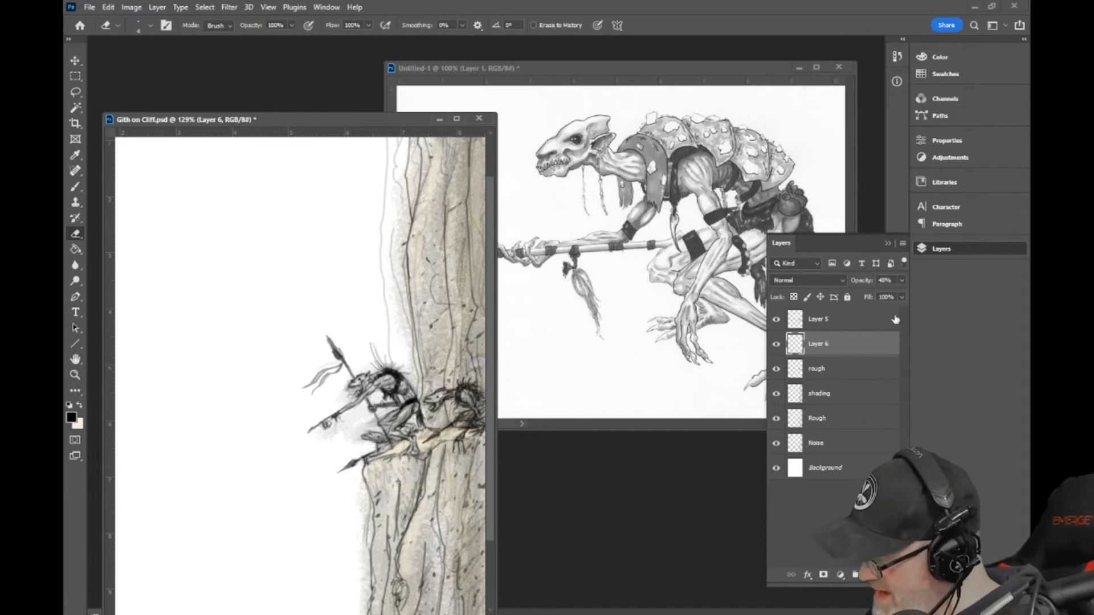
{"action": "left_click", "coordinate": [902, 280]}
{"action": "left_click_drag", "start_coordinate": [873, 297], "coordinate": [864, 297]}
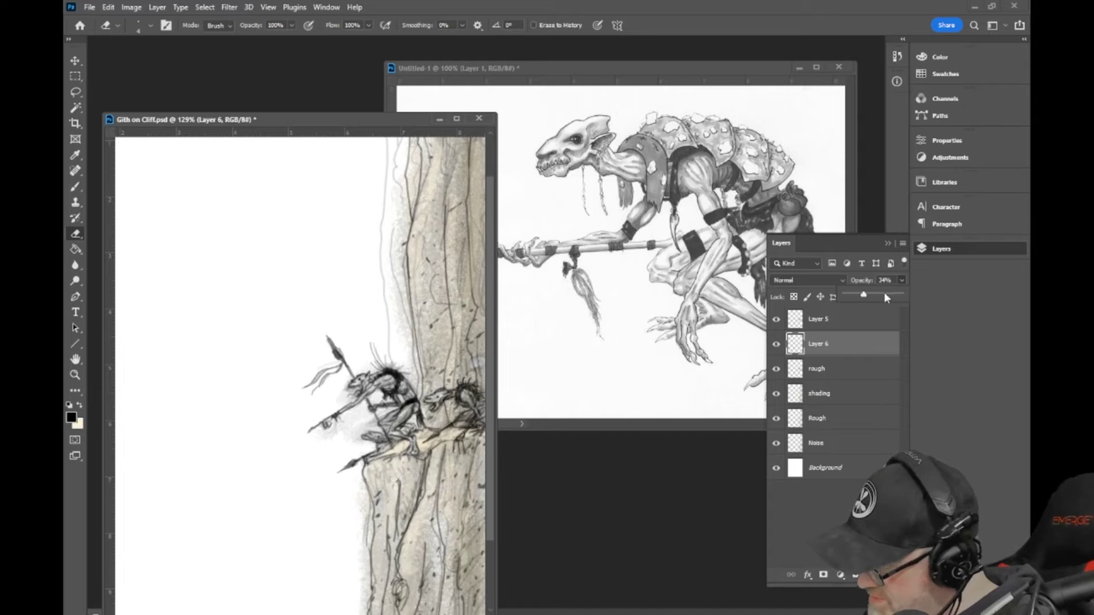
{"action": "left_click", "coordinate": [855, 324]}
{"action": "left_click", "coordinate": [855, 323]}
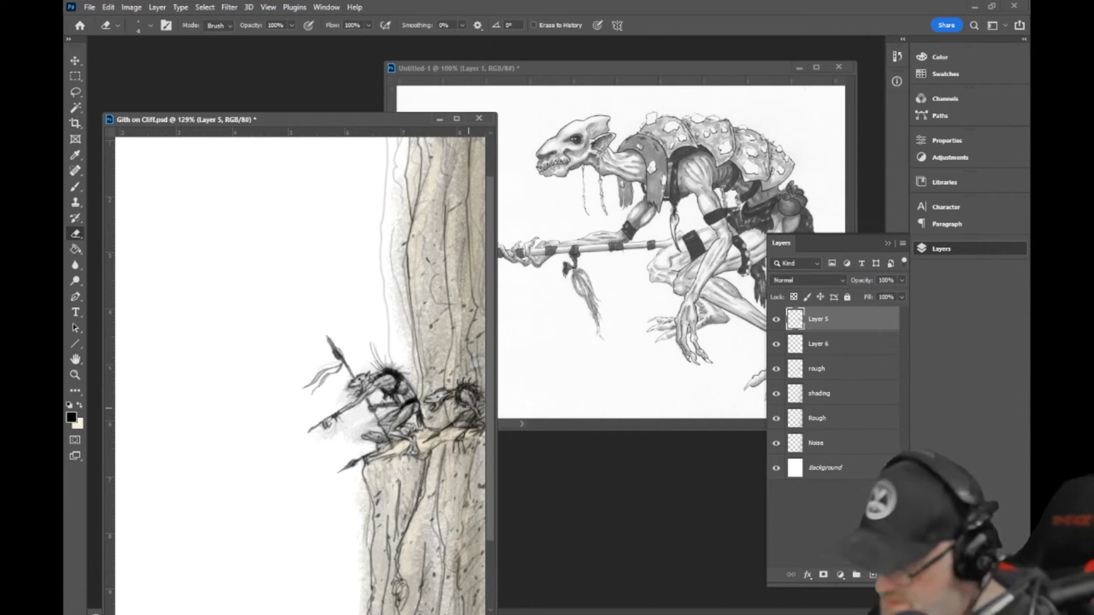
Step: Try to erase the dark linework along the new Gith's forearm on Layer 5 with a smaller eraser, and undo it
{"action": "left_click", "coordinate": [74, 374]}
{"action": "left_click", "coordinate": [471, 427]}
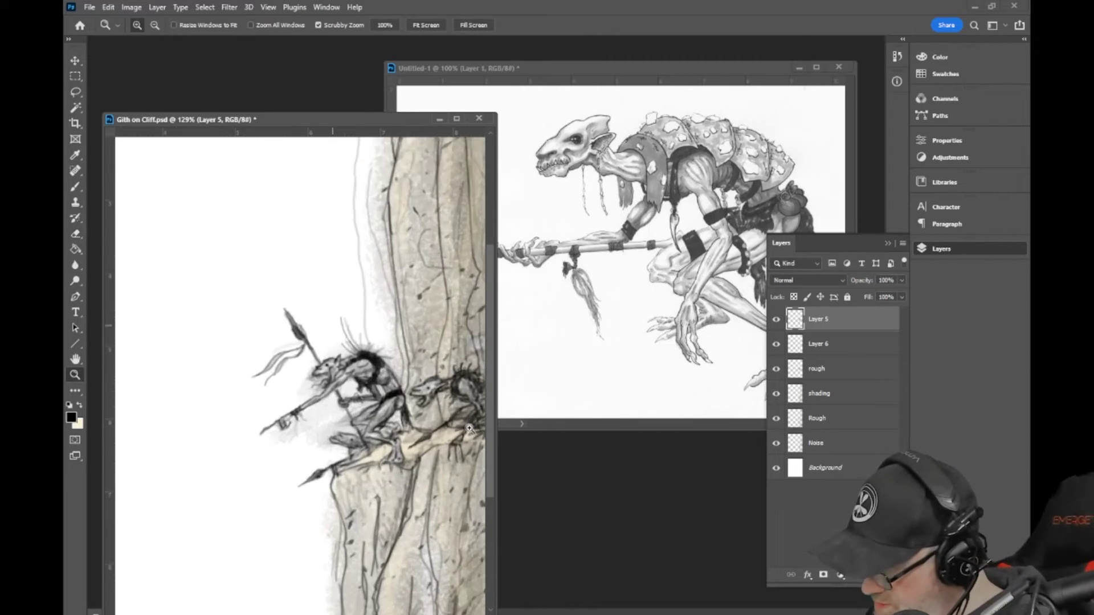
{"action": "left_click", "coordinate": [471, 426]}
{"action": "left_click_drag", "start_coordinate": [436, 614], "coordinate": [444, 614]}
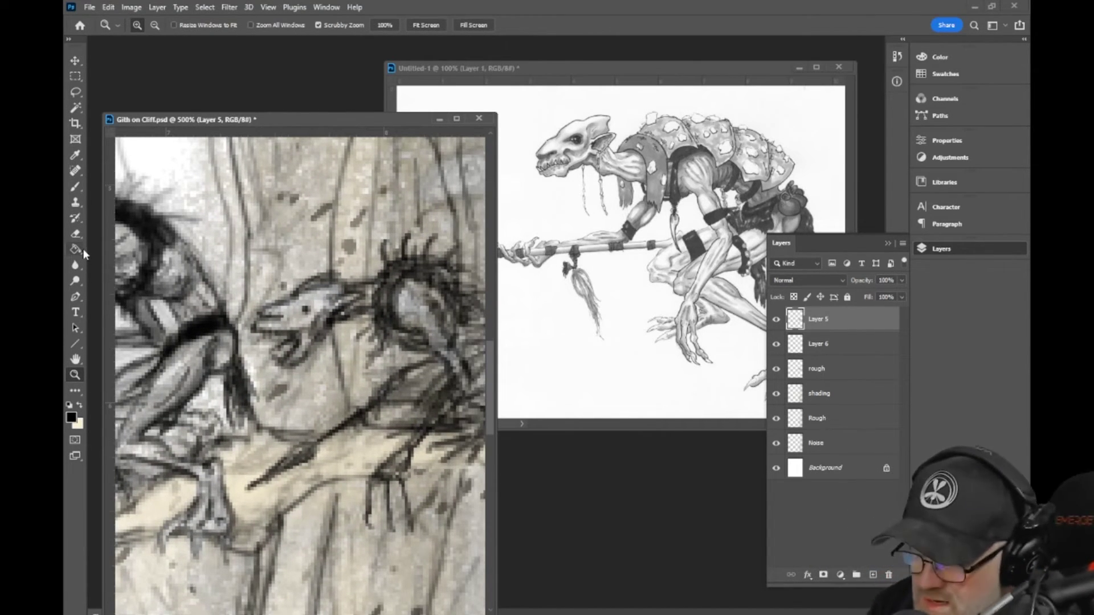
{"action": "left_click", "coordinate": [77, 234]}
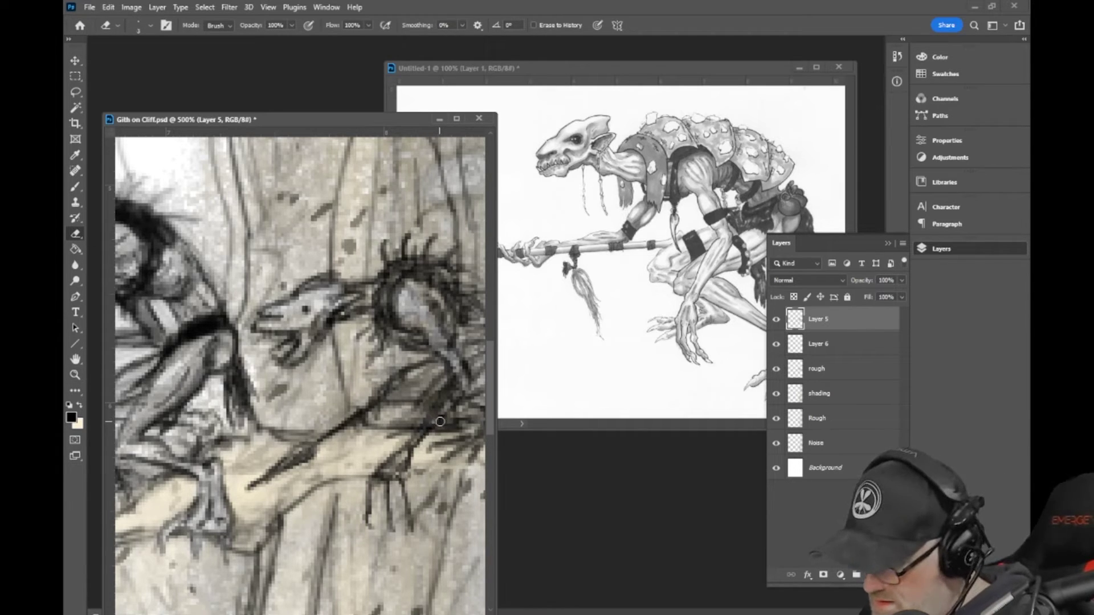
{"action": "key", "text": "bracketleft"}
{"action": "key", "text": "bracketleft"}
{"action": "left_click_drag", "start_coordinate": [454, 388], "coordinate": [404, 451]}
{"action": "key", "text": "ctrl+z"}
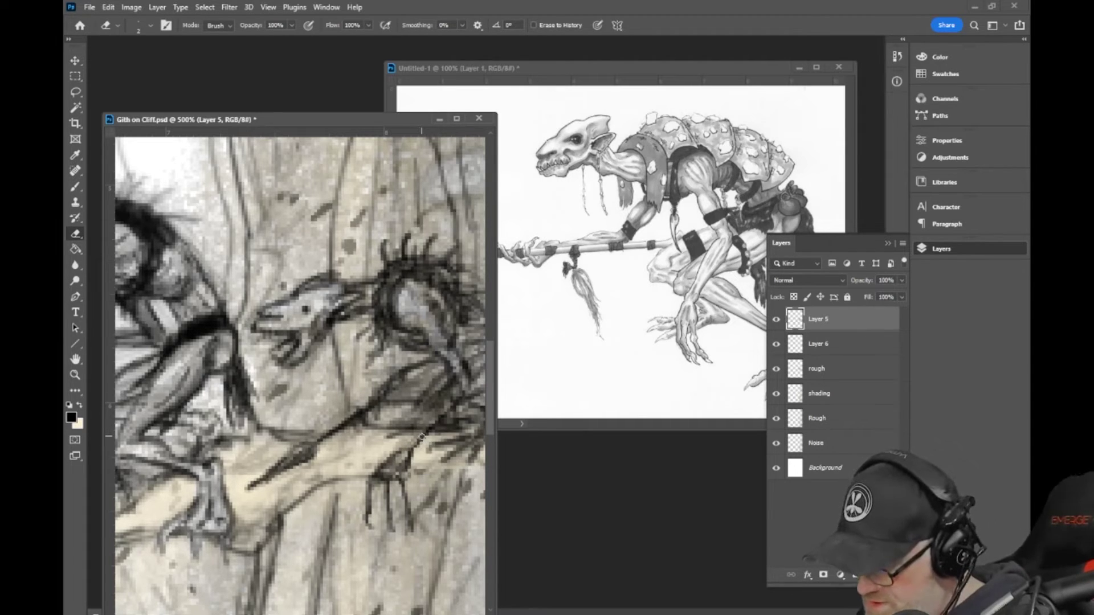
{"action": "key", "text": "ctrl+z"}
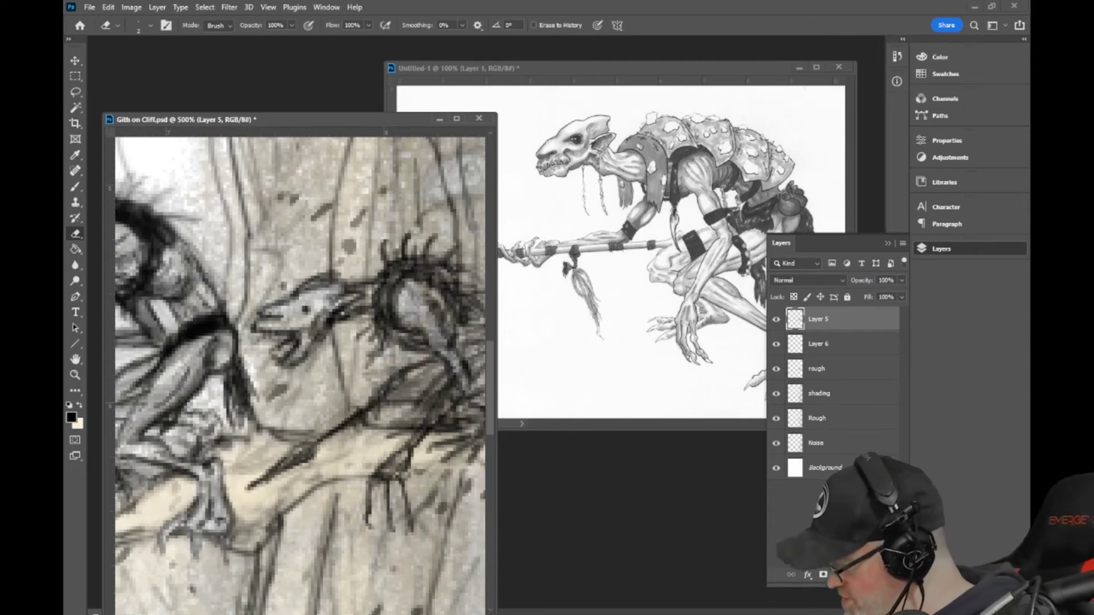
Step: Add a new layer above Layer 5 and name it "shading"
{"action": "left_click", "coordinate": [872, 575]}
{"action": "double_click", "coordinate": [819, 320]}
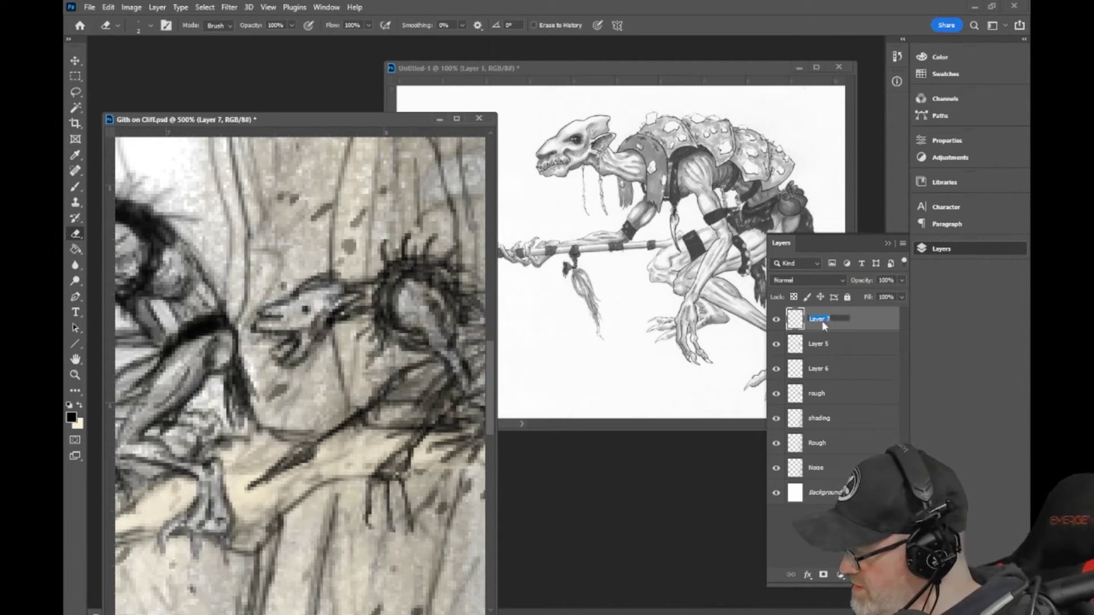
{"action": "type", "text": "shad"}
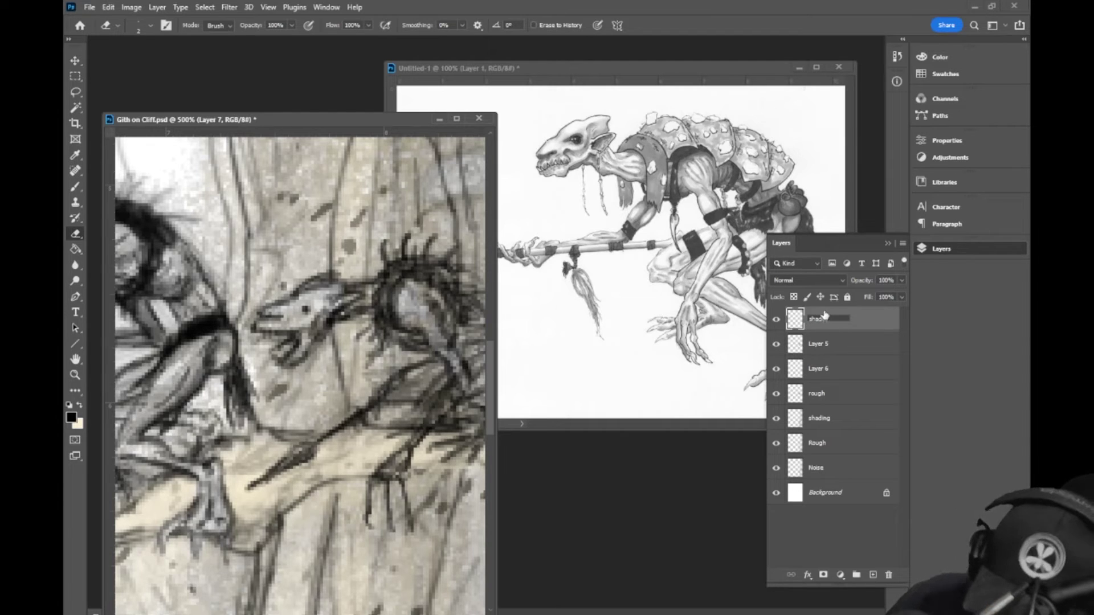
{"action": "type", "text": "o"}
{"action": "type", "text": "ng"}
{"action": "key", "text": "Return"}
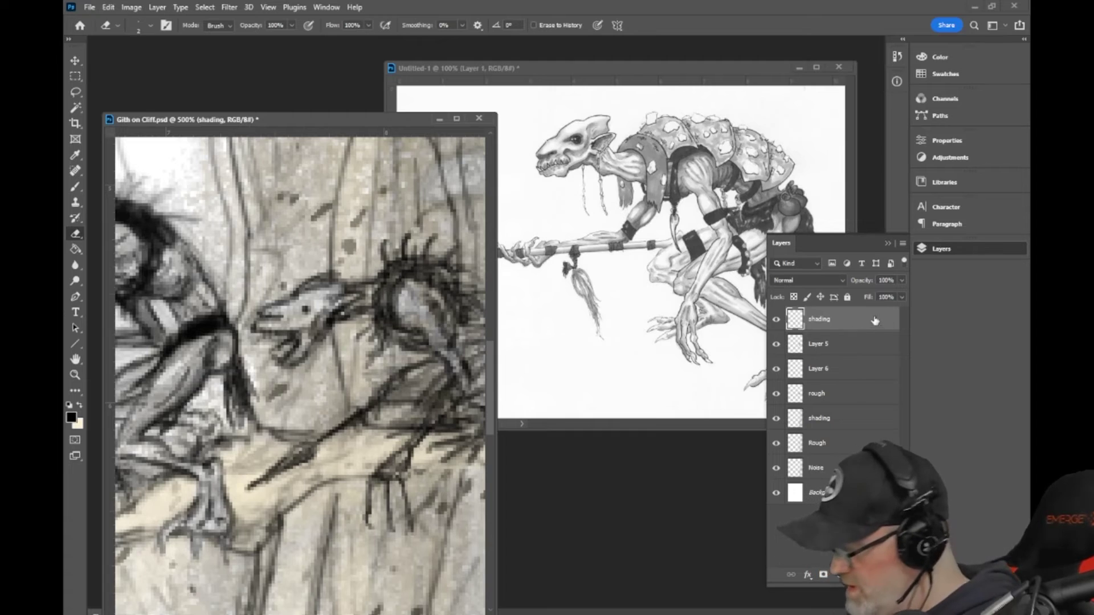
Step: Lighten the new Gith's forearm and hand on the new shading layer using a pale beige at 86% brightness and 75% brush opacity
{"action": "left_click", "coordinate": [940, 57]}
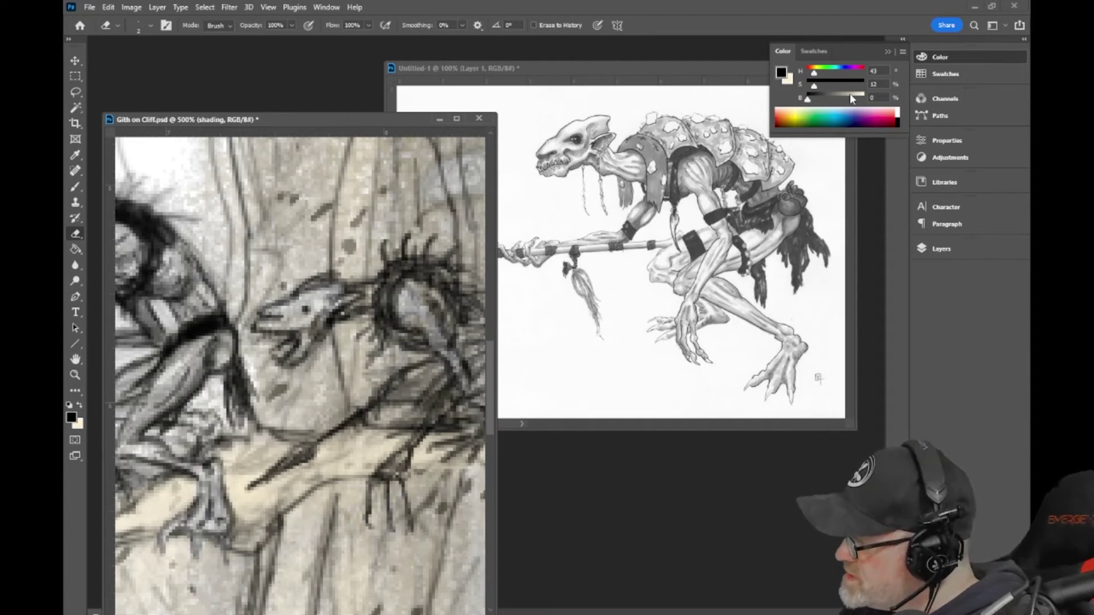
{"action": "left_click_drag", "start_coordinate": [851, 97], "coordinate": [856, 100]}
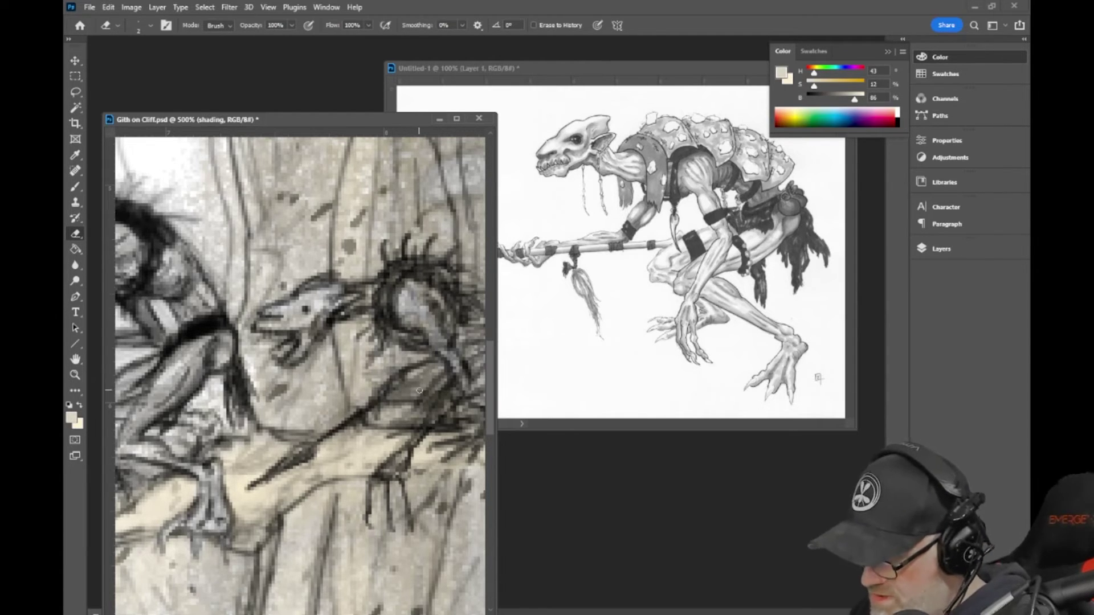
{"action": "key", "text": "b"}
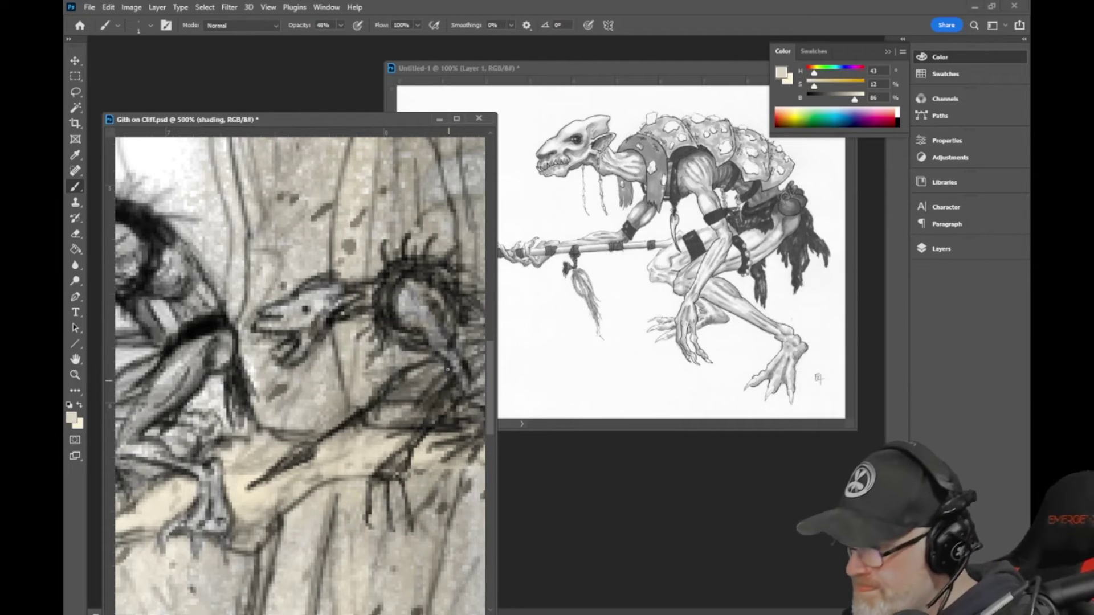
{"action": "left_click", "coordinate": [341, 26]}
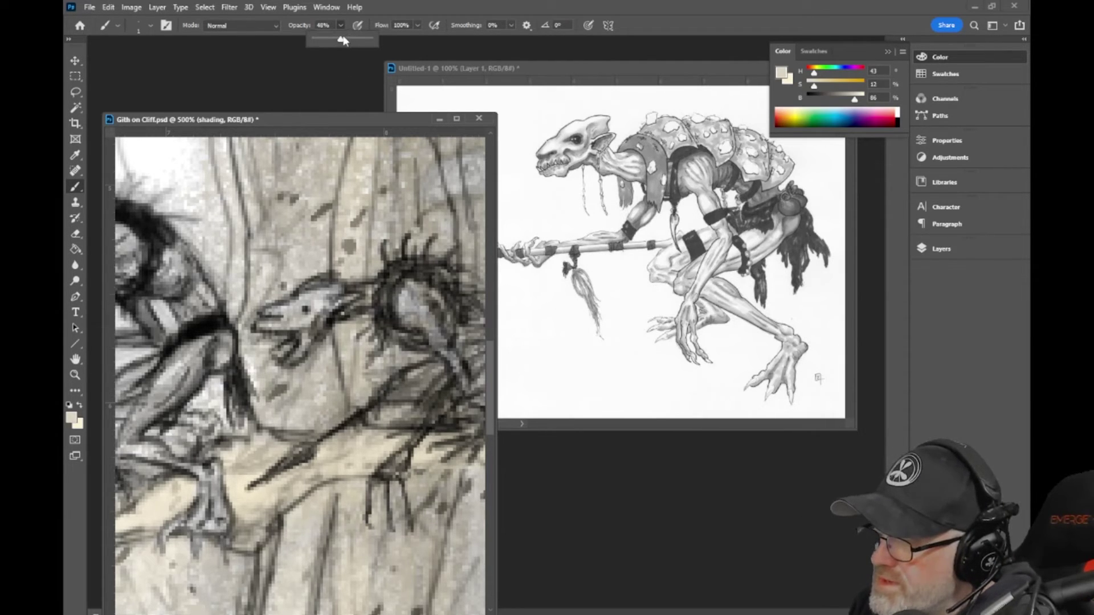
{"action": "scroll", "coordinate": [214, 209], "scroll_direction": "down", "scroll_amount": 3}
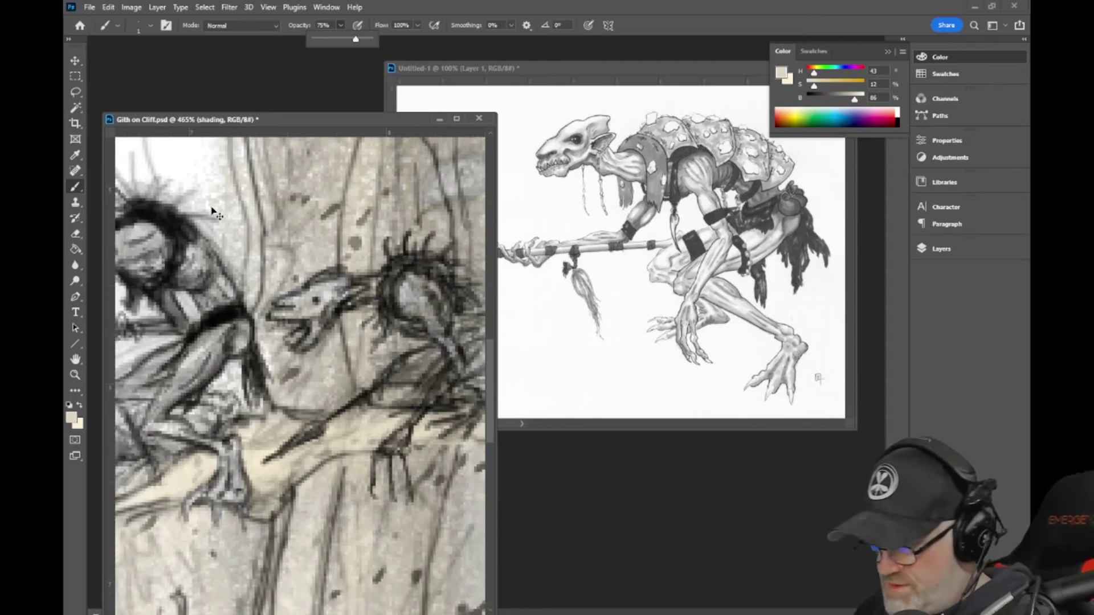
{"action": "scroll", "coordinate": [213, 210], "scroll_direction": "up", "scroll_amount": 2}
{"action": "scroll", "coordinate": [439, 431], "scroll_direction": "down", "scroll_amount": 5}
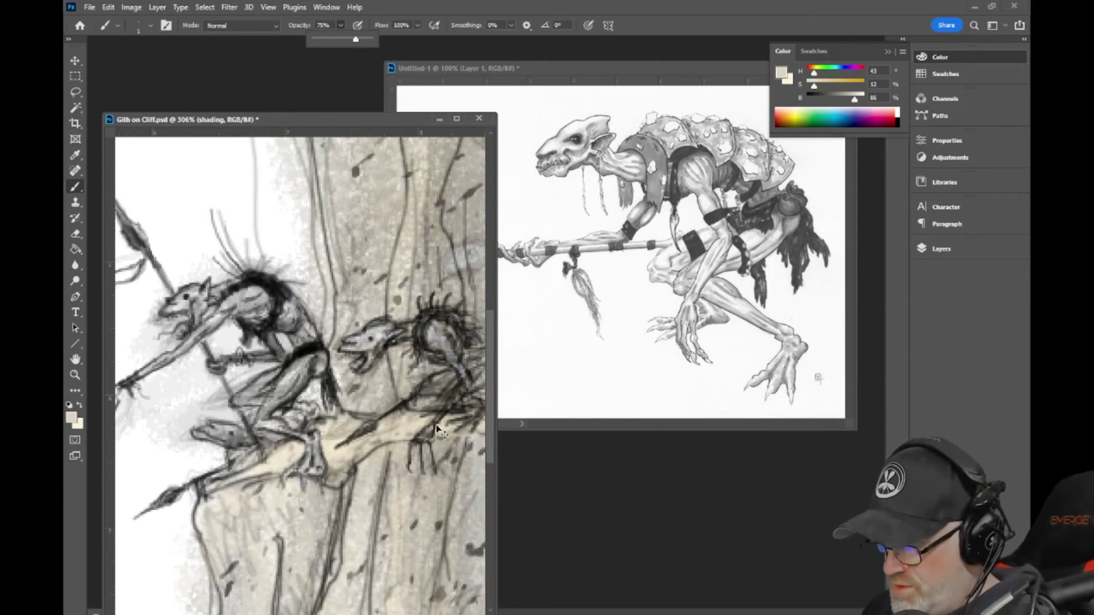
{"action": "scroll", "coordinate": [439, 439], "scroll_direction": "down", "scroll_amount": 1}
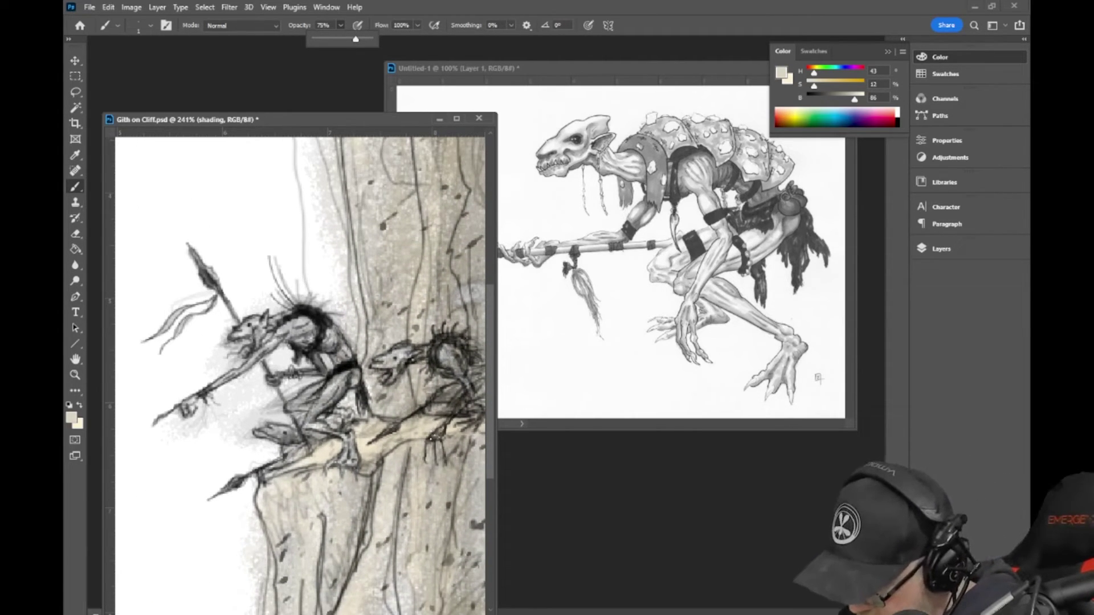
{"action": "left_click", "coordinate": [437, 434]}
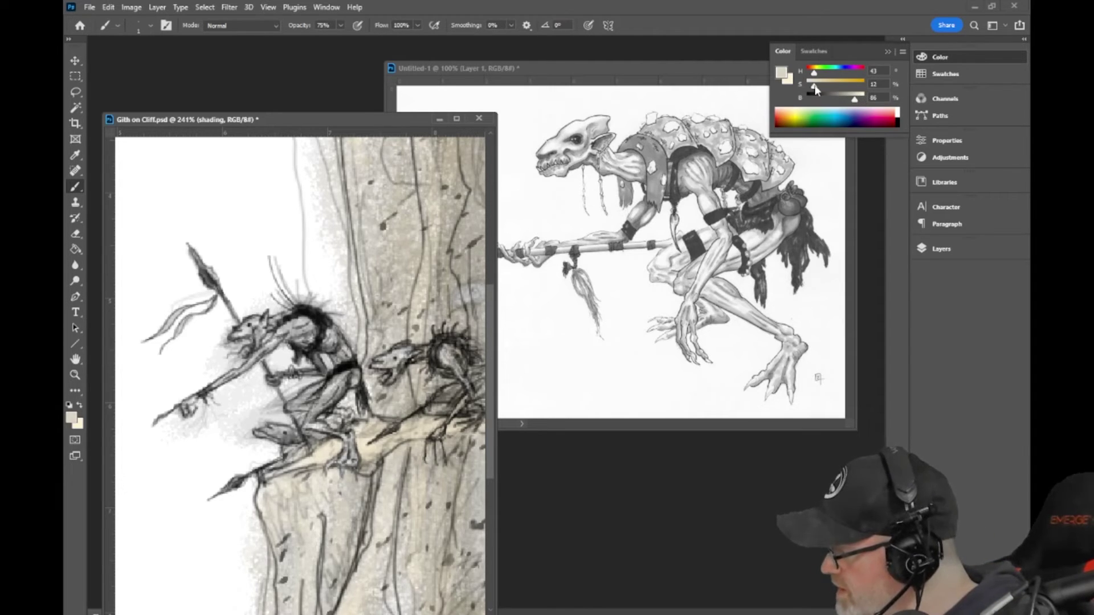
Step: Lighten the new Gith's head with an off-white of 5% saturation and 91% brightness, and enlarge the brush
{"action": "left_click_drag", "start_coordinate": [814, 86], "coordinate": [858, 100]}
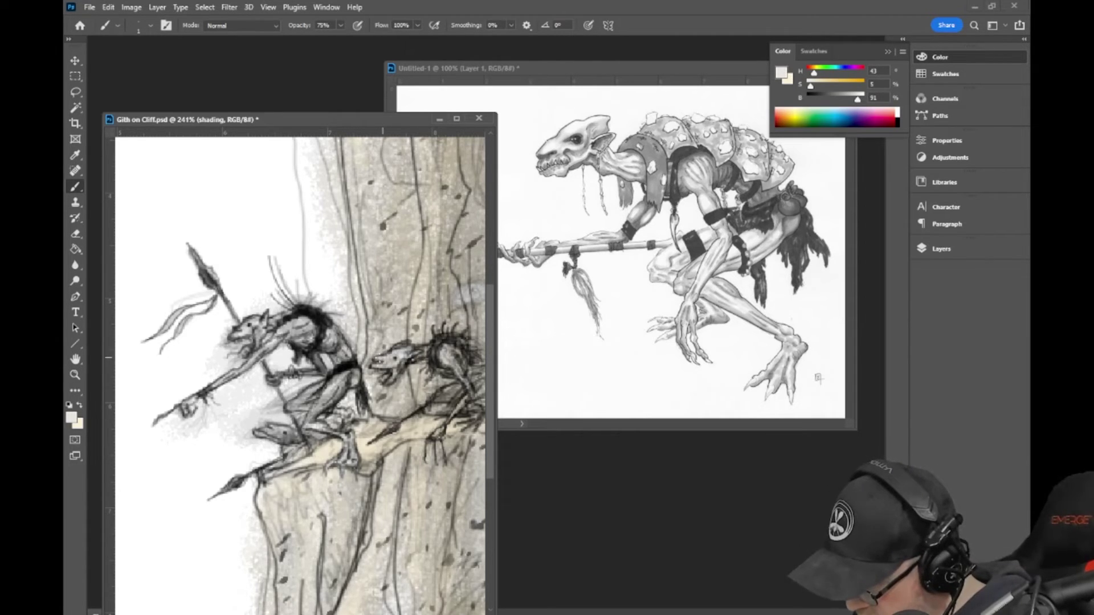
{"action": "mouse_move", "coordinate": [388, 370]}
{"action": "left_mouse_down"}
{"action": "mouse_move", "coordinate": [393, 353]}
{"action": "mouse_move", "coordinate": [380, 357]}
{"action": "mouse_move", "coordinate": [405, 344]}
{"action": "left_mouse_up"}
{"action": "key", "text": "bracketright"}
{"action": "key", "text": "bracketright"}
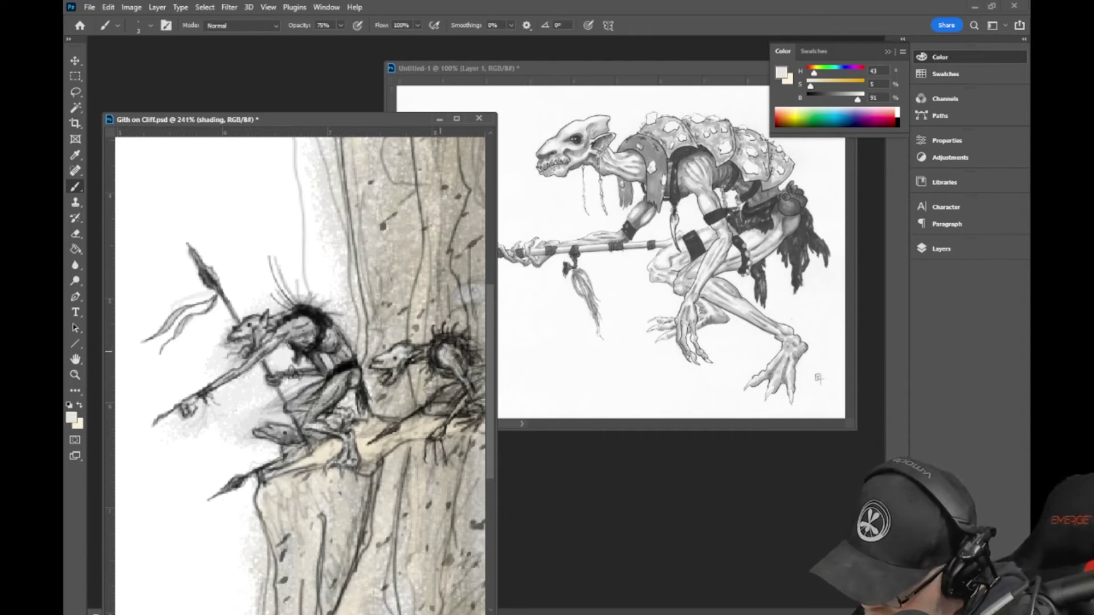
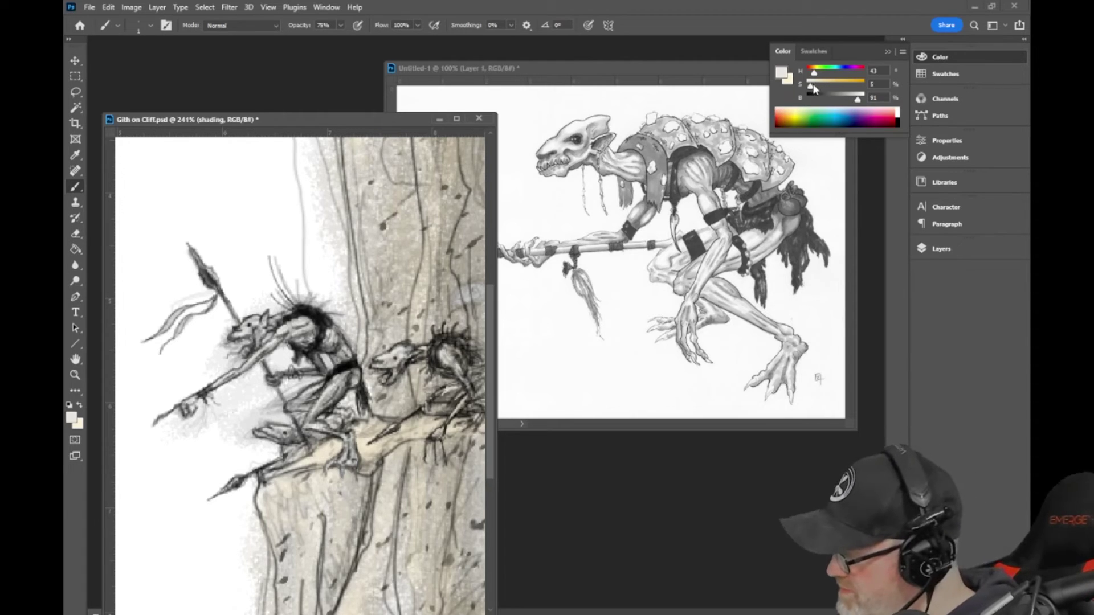
Step: Shade the Gith's bodies and legs on the upper shading layer in olive brown, 47% saturation and 51% brightness, at 26% brush opacity
{"action": "left_click_drag", "start_coordinate": [810, 87], "coordinate": [835, 100]}
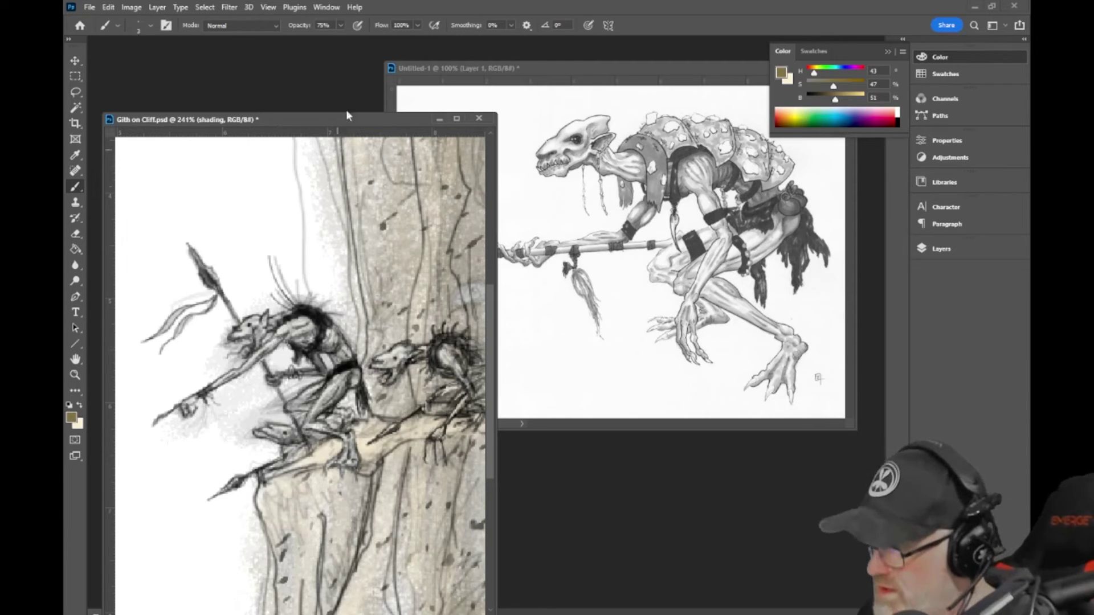
{"action": "left_click", "coordinate": [313, 38]}
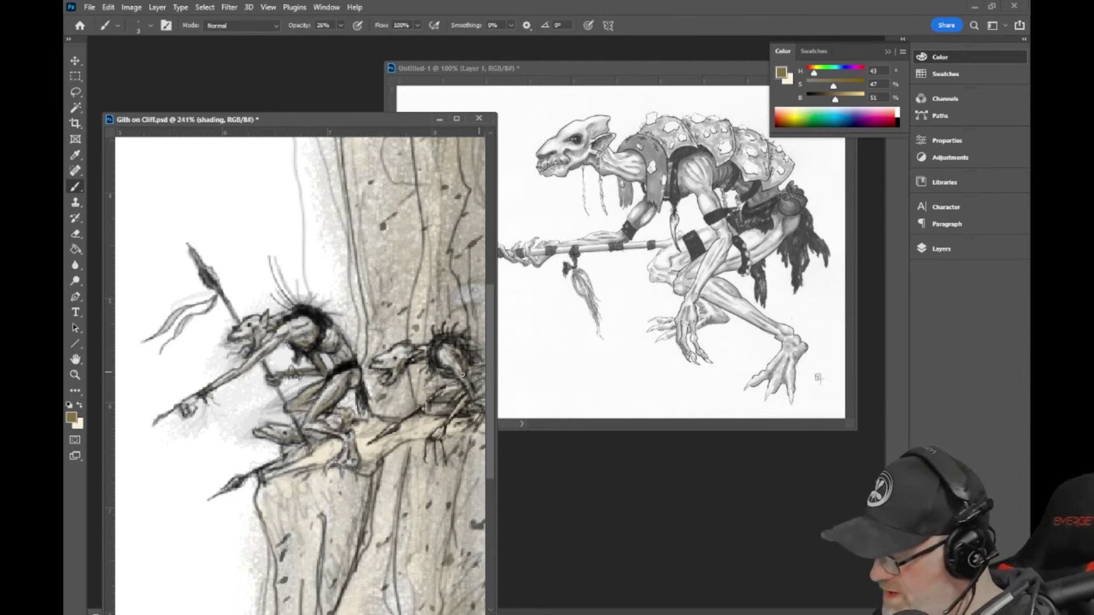
Step: Select Layer 5 and set the brush colour to black at 0% brightness
{"action": "left_click", "coordinate": [935, 251]}
{"action": "left_click", "coordinate": [823, 349]}
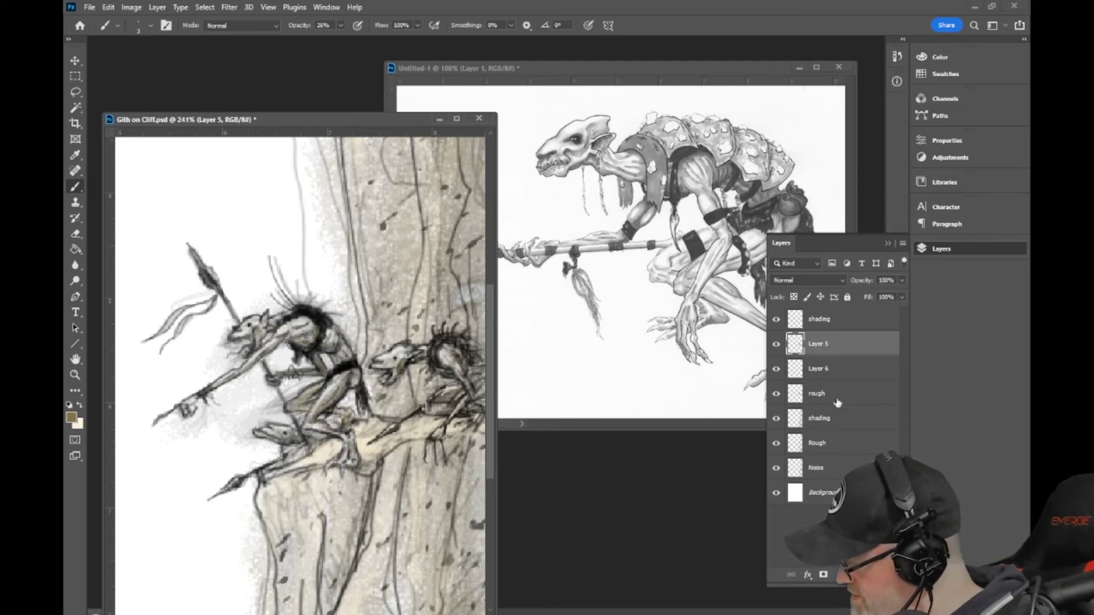
{"action": "left_click", "coordinate": [942, 57]}
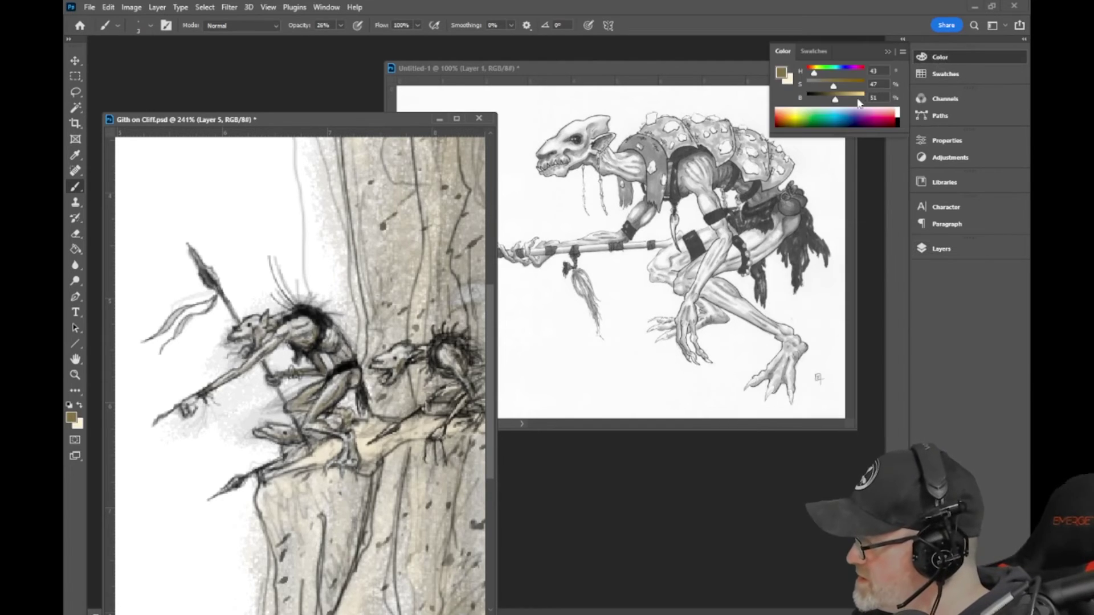
{"action": "left_click_drag", "start_coordinate": [835, 99], "coordinate": [808, 99]}
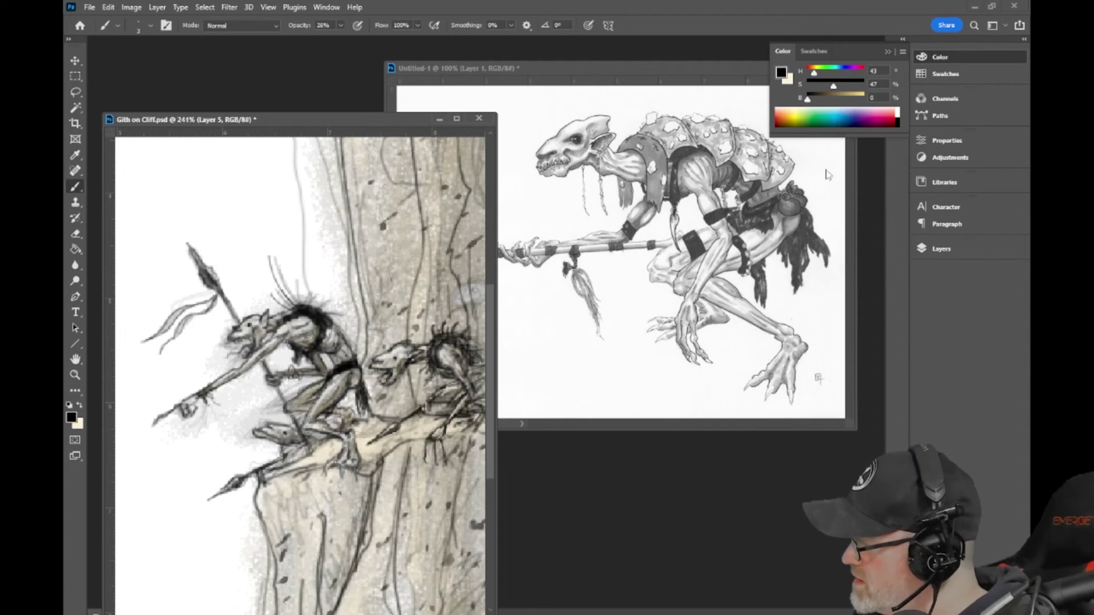
{"action": "left_click", "coordinate": [939, 249]}
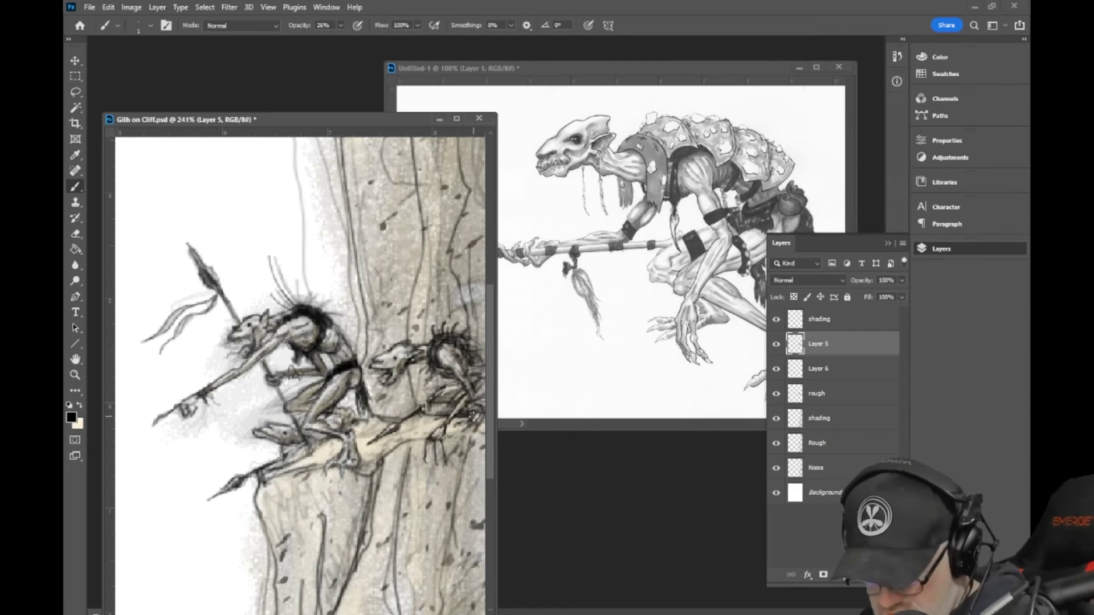
Step: Raise the brush opacity and darken the rear Gith's body and leg lines on Layer 5 with a smaller brush
{"action": "left_click", "coordinate": [340, 25]}
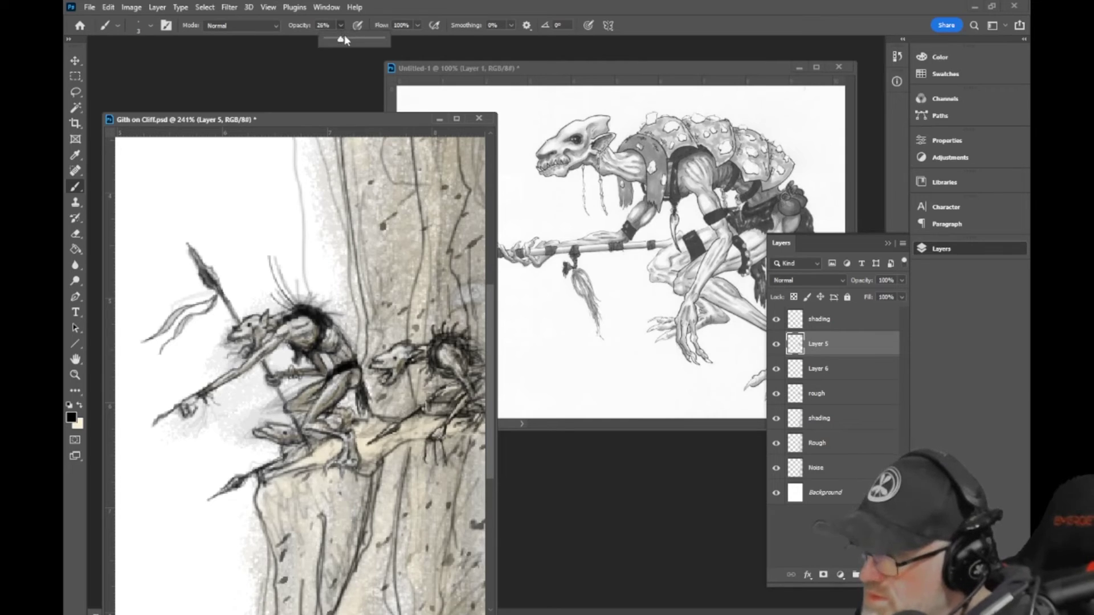
{"action": "left_click_drag", "start_coordinate": [344, 35], "coordinate": [361, 40]}
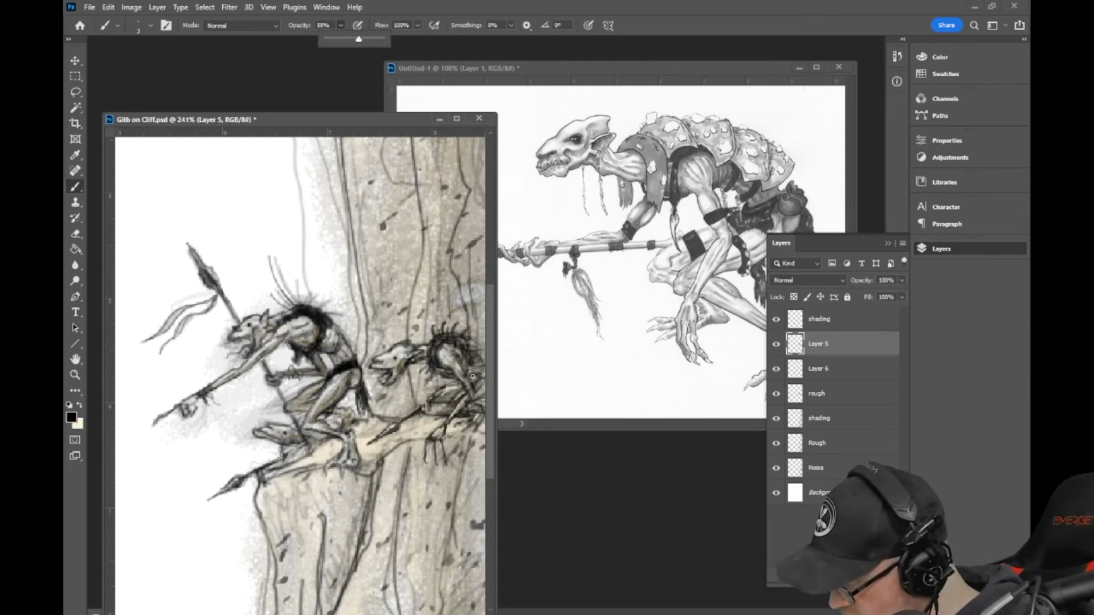
{"action": "key", "text": "bracketleft"}
{"action": "key", "text": "bracketleft"}
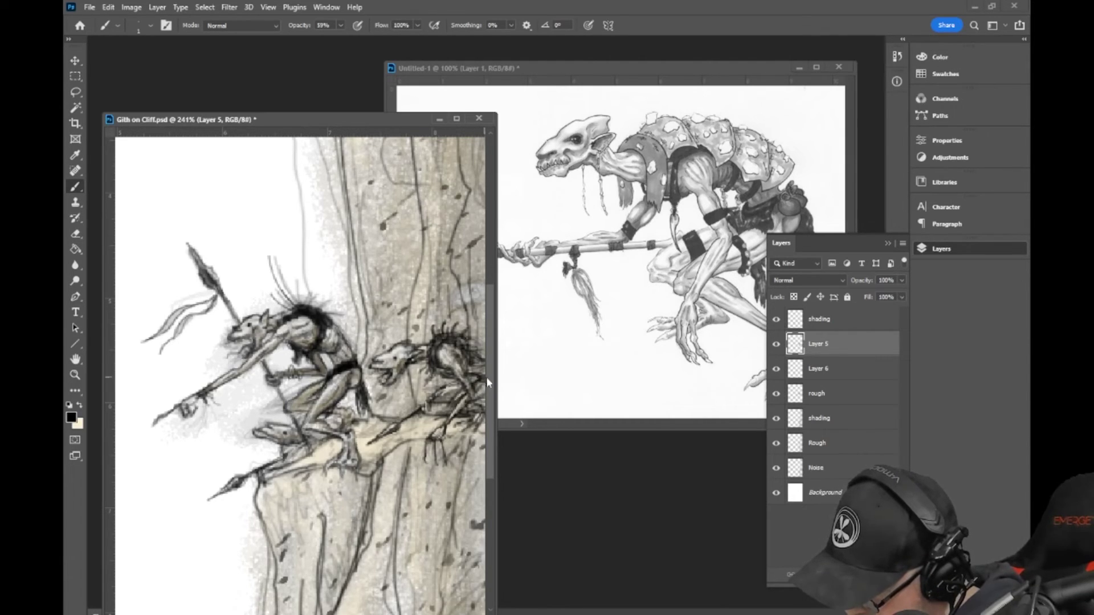
{"action": "left_click_drag", "start_coordinate": [486, 377], "coordinate": [486, 377]}
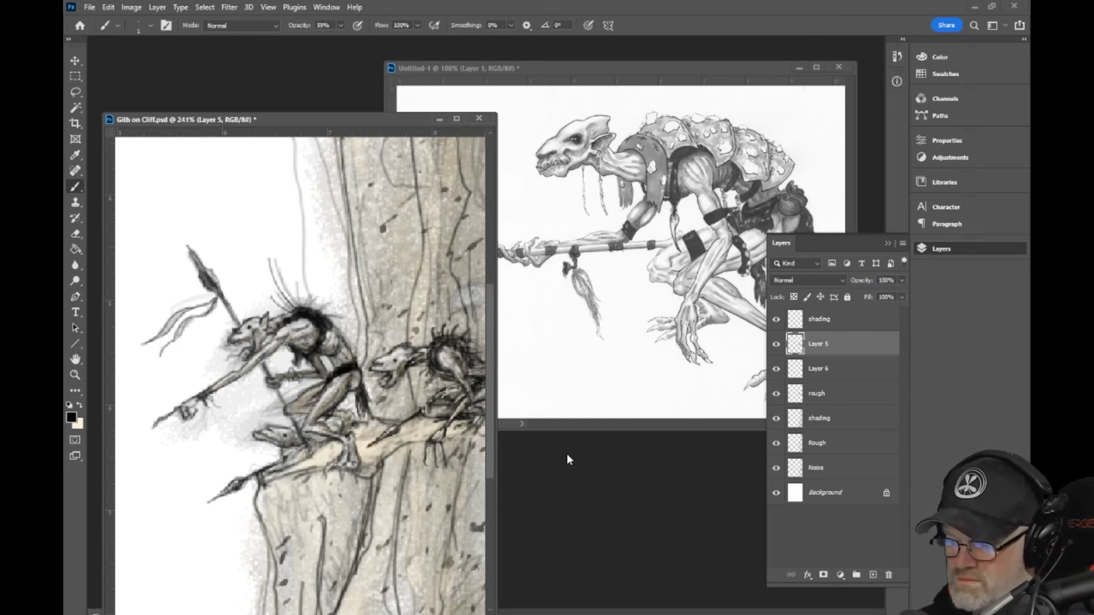
Step: Select the upper shading layer and touch up the rear Gith's head with the pale cream colour
{"action": "scroll", "coordinate": [565, 457], "scroll_direction": "down", "scroll_amount": 6}
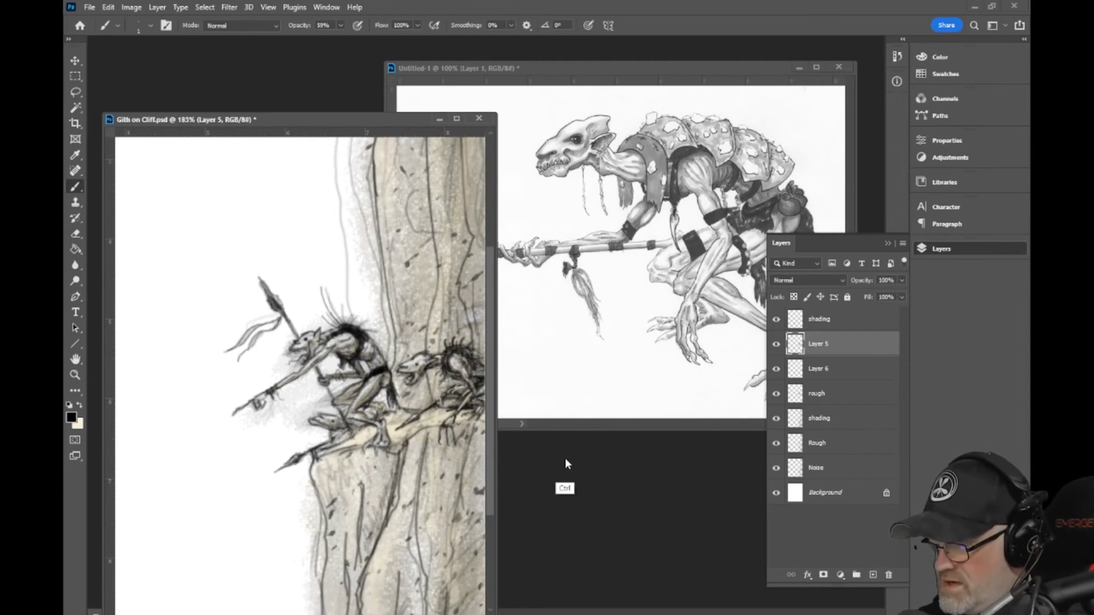
{"action": "scroll", "coordinate": [564, 460], "scroll_direction": "down", "scroll_amount": 5}
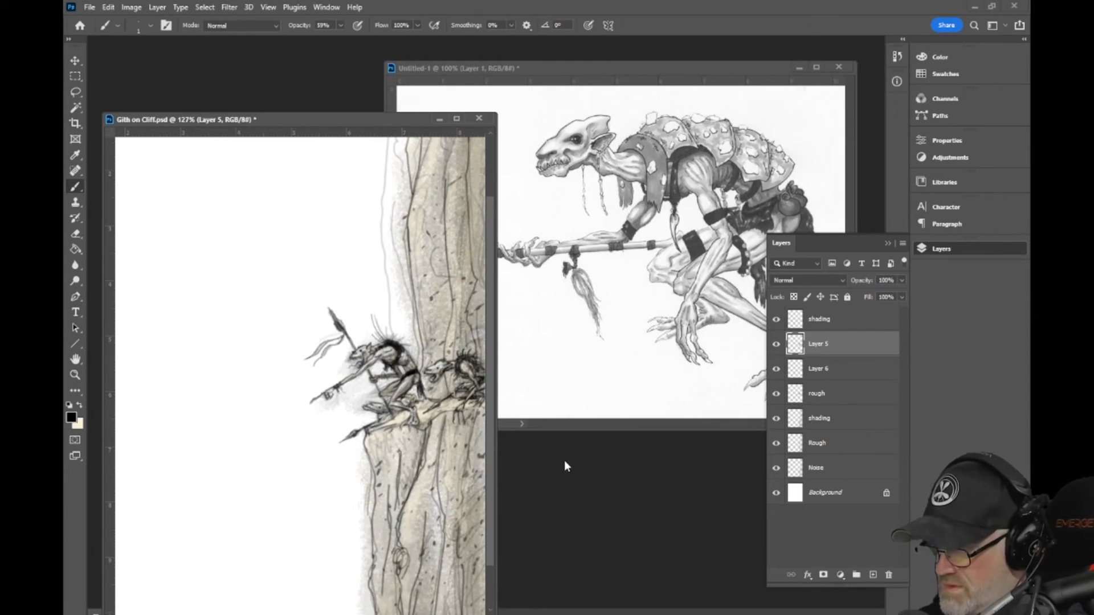
{"action": "key", "text": "ctrl+minus"}
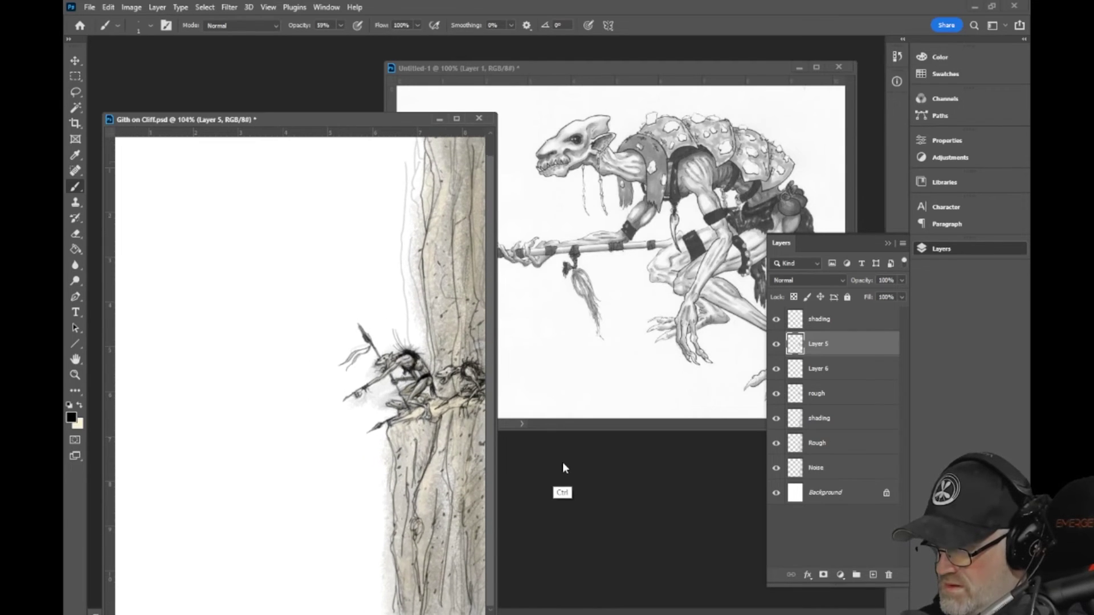
{"action": "scroll", "coordinate": [563, 464], "scroll_direction": "down", "scroll_amount": 2}
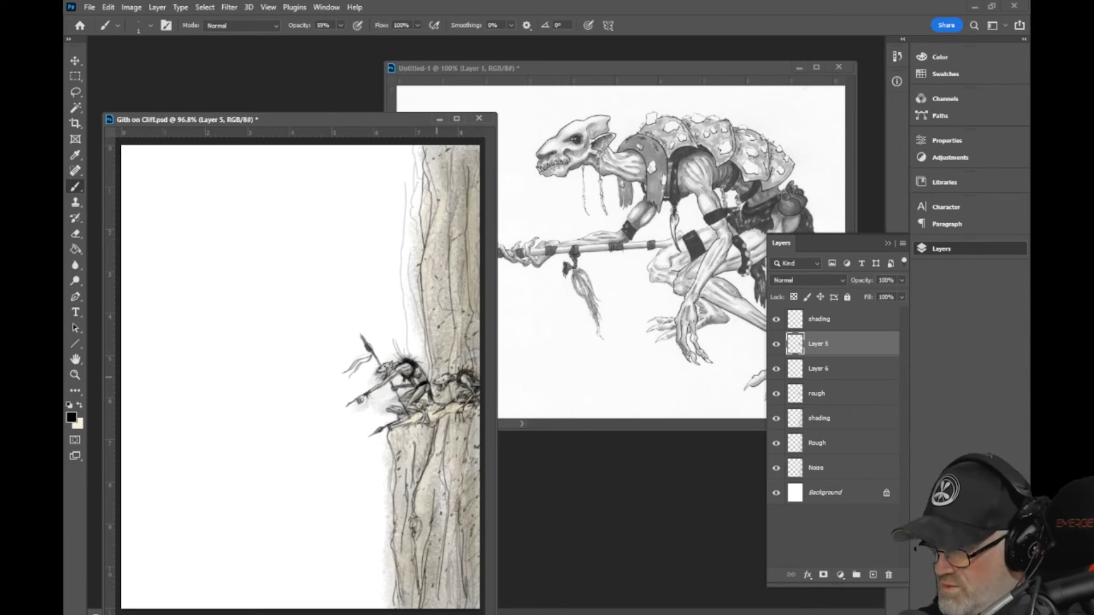
{"action": "scroll", "coordinate": [423, 404], "scroll_direction": "up", "scroll_amount": 2}
{"action": "scroll", "coordinate": [435, 406], "scroll_direction": "up", "scroll_amount": 5, "text": "alt"}
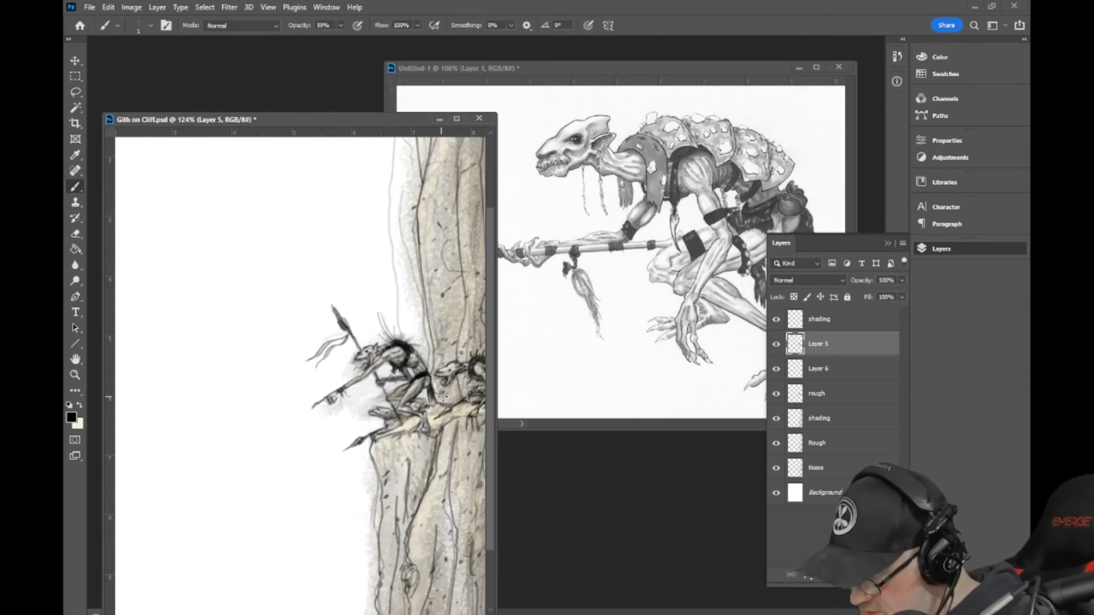
{"action": "scroll", "coordinate": [448, 374], "scroll_direction": "up", "scroll_amount": 3, "text": "alt"}
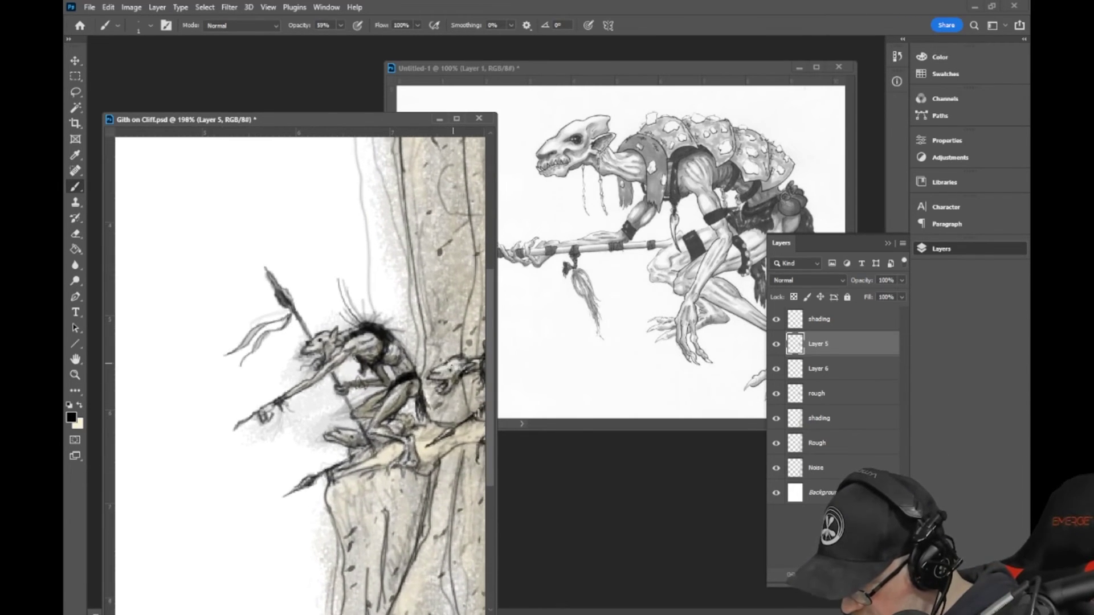
{"action": "scroll", "coordinate": [449, 375], "scroll_direction": "up", "scroll_amount": 1, "text": "alt"}
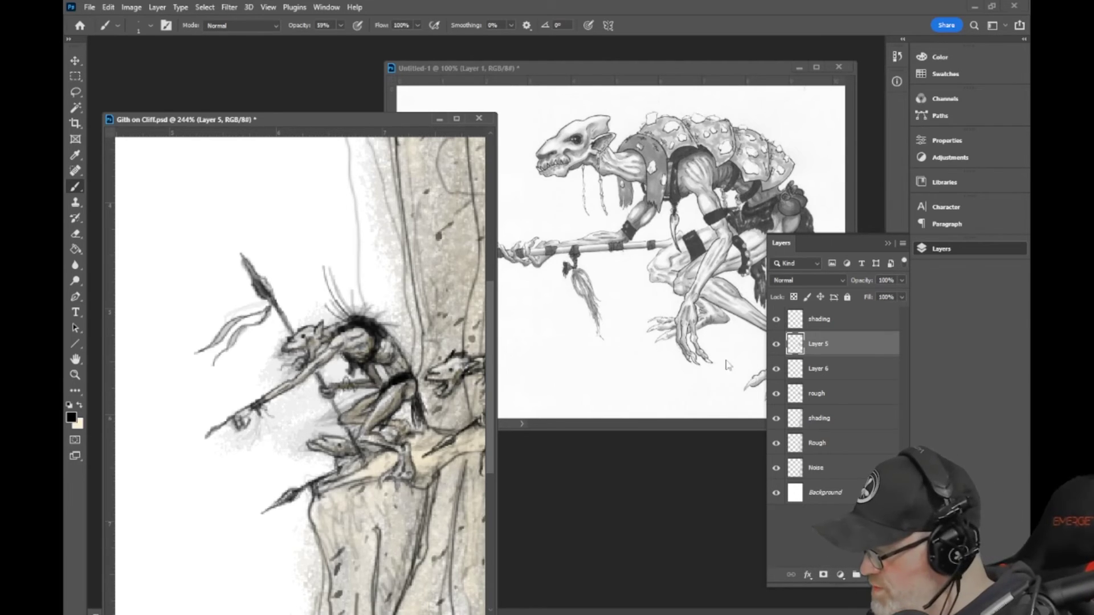
{"action": "left_click", "coordinate": [826, 320]}
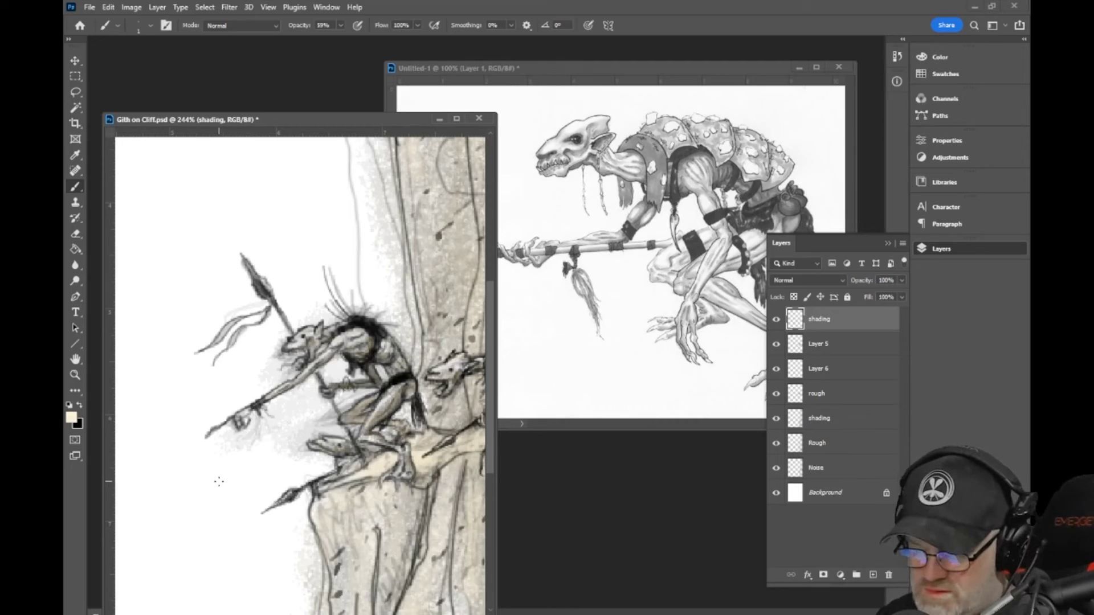
Step: Return to Layer 5 and make black the foreground colour again
{"action": "scroll", "coordinate": [219, 482], "scroll_direction": "down", "scroll_amount": 5}
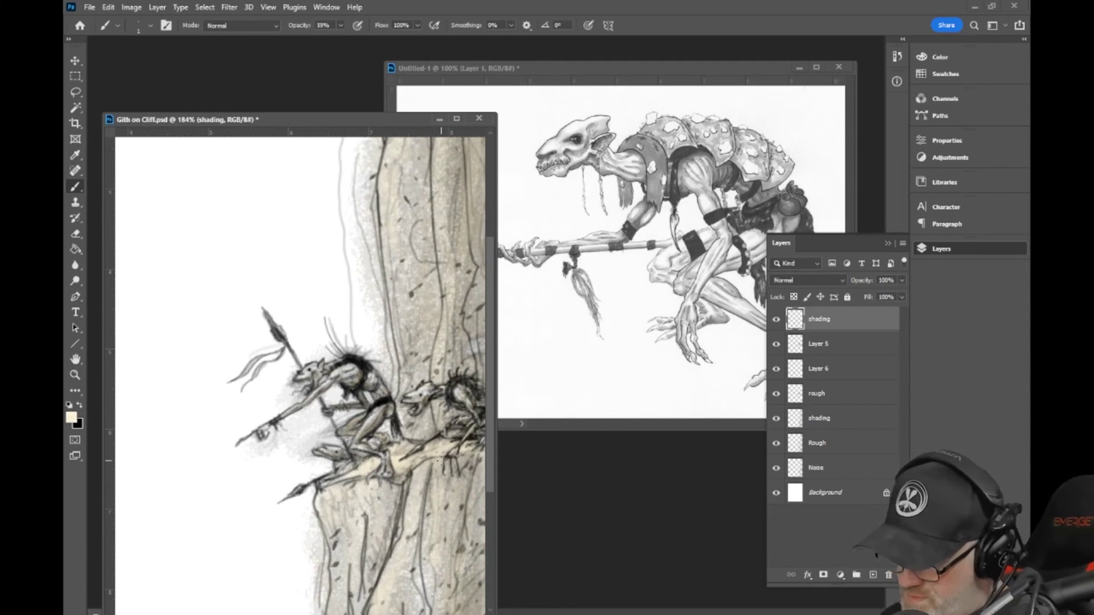
{"action": "scroll", "coordinate": [441, 461], "scroll_direction": "down", "scroll_amount": 5}
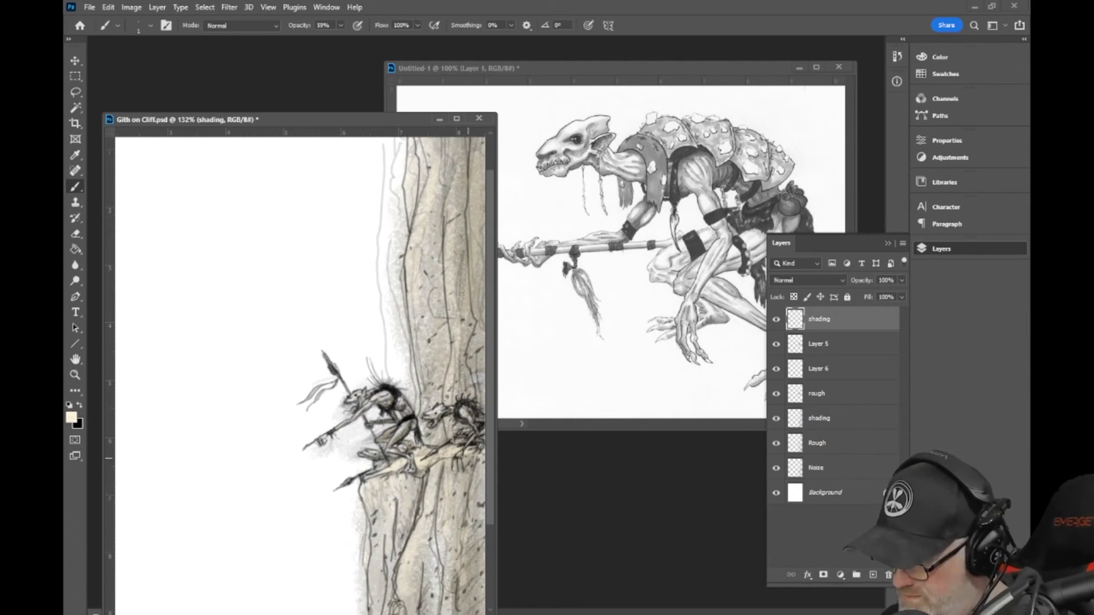
{"action": "scroll", "coordinate": [444, 459], "scroll_direction": "down", "scroll_amount": 3}
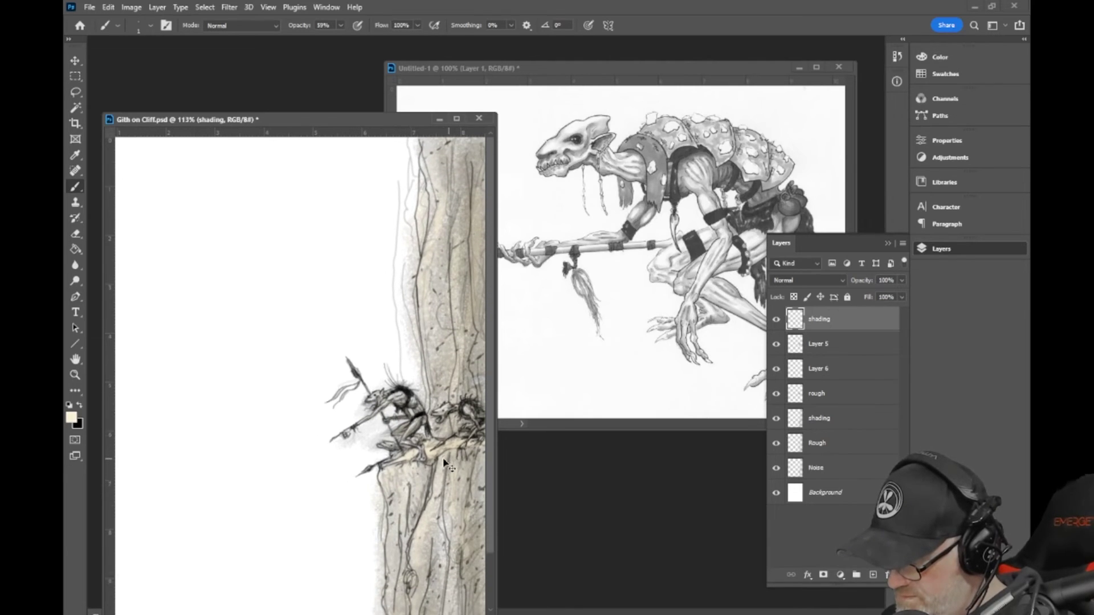
{"action": "scroll", "coordinate": [443, 462], "scroll_direction": "down", "scroll_amount": 3}
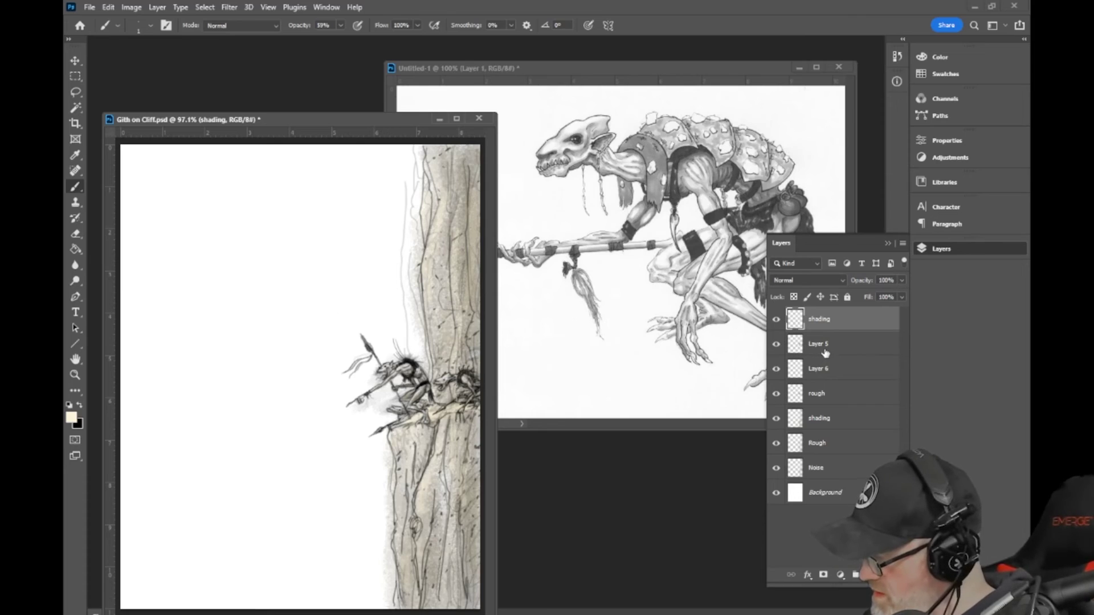
{"action": "left_click", "coordinate": [824, 345]}
{"action": "left_click", "coordinate": [79, 405]}
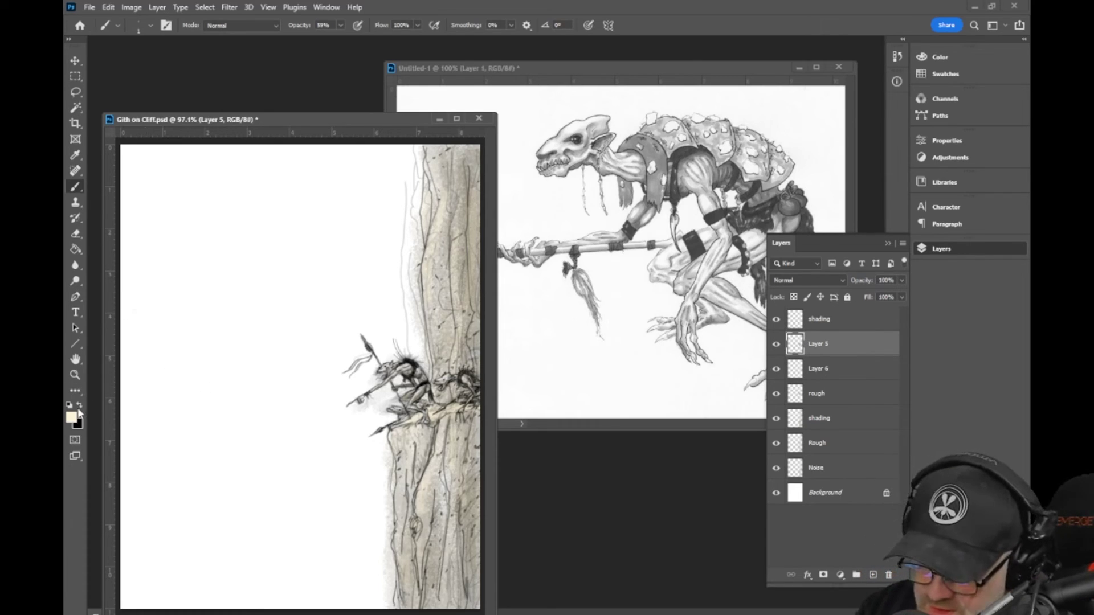
Step: Sketch a thin arrow in the empty sky pointing down at the Gith on Layer 5, and undo it
{"action": "mouse_move", "coordinate": [301, 191]}
{"action": "left_mouse_down"}
{"action": "mouse_move", "coordinate": [347, 305]}
{"action": "mouse_move", "coordinate": [347, 295]}
{"action": "left_mouse_up"}
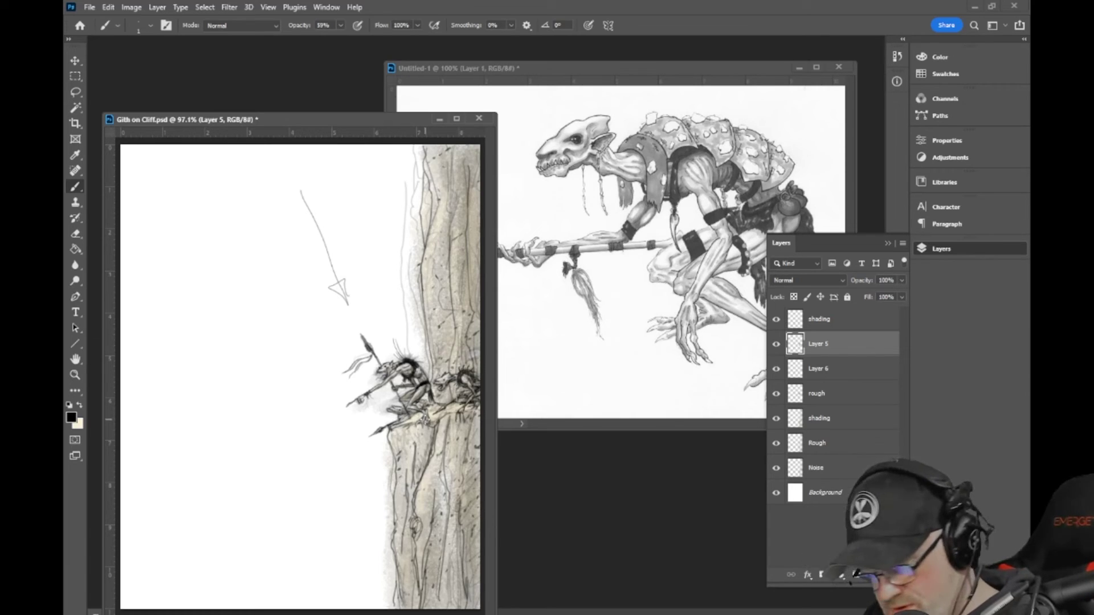
{"action": "key", "text": "ctrl+z"}
{"action": "key", "text": "ctrl+z"}
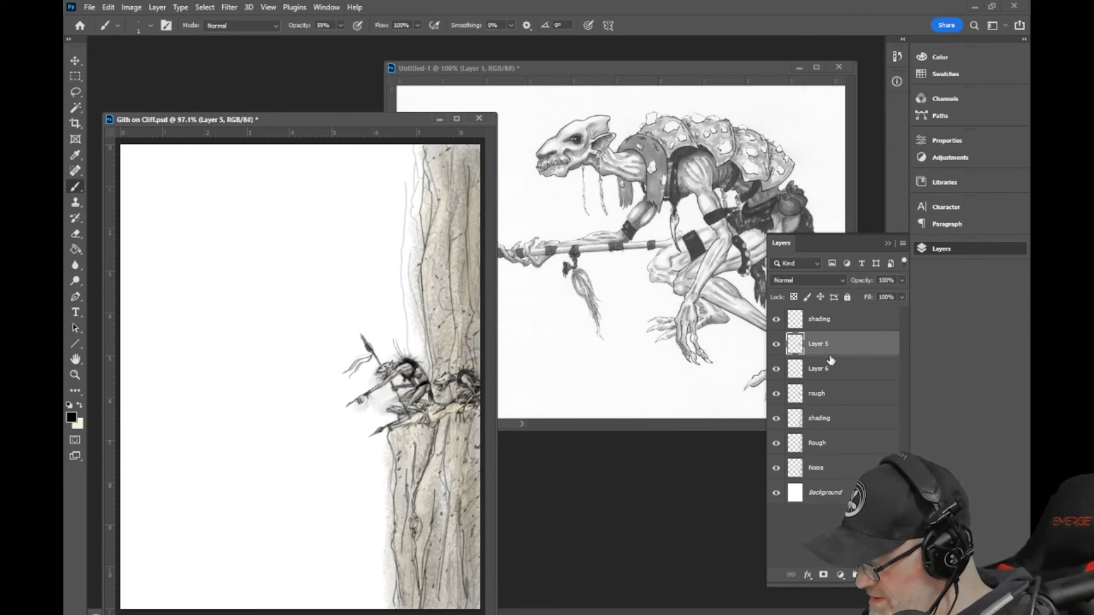
Step: Try the Dodge tool on Layer 5 with its brush reduced to a small size
{"action": "left_click", "coordinate": [76, 281]}
{"action": "key", "text": "bracketleft"}
{"action": "key", "text": "bracketleft"}
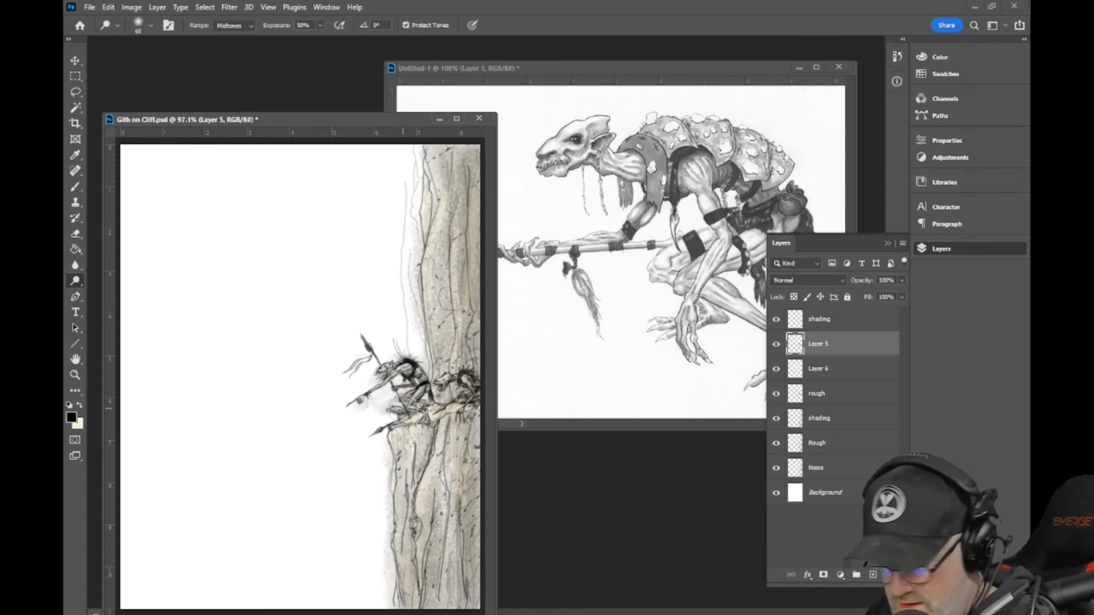
{"action": "key", "text": "bracketleft"}
{"action": "key", "text": "bracketleft"}
{"action": "key", "text": "bracketleft"}
{"action": "key", "text": "bracketleft"}
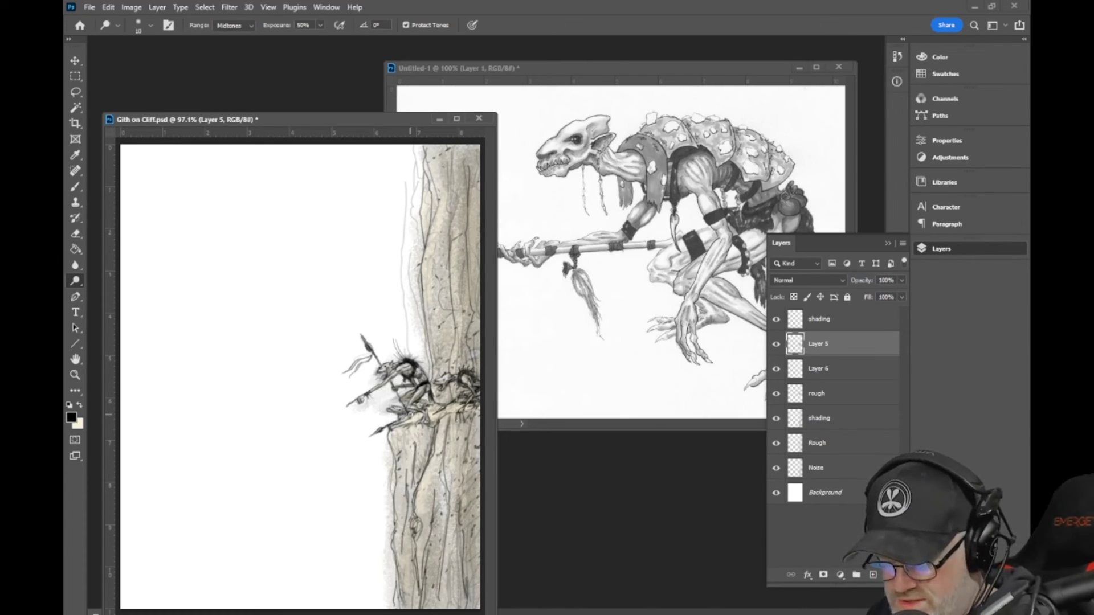
Step: Try the Burn tool on Layer 5 instead, with its brush made much smaller
{"action": "right_click", "coordinate": [78, 282]}
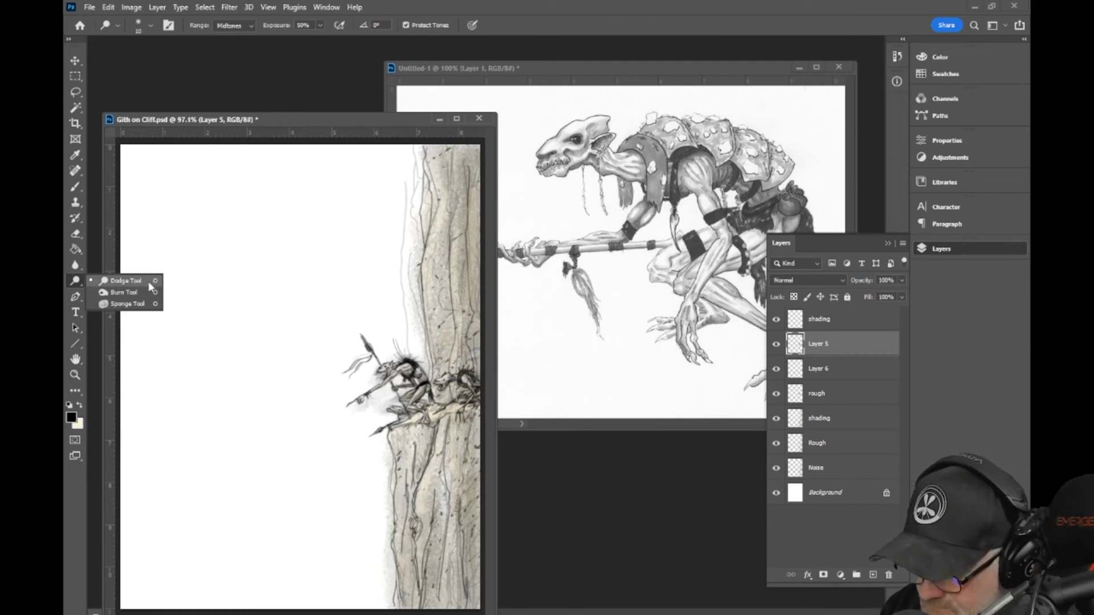
{"action": "left_click", "coordinate": [130, 305]}
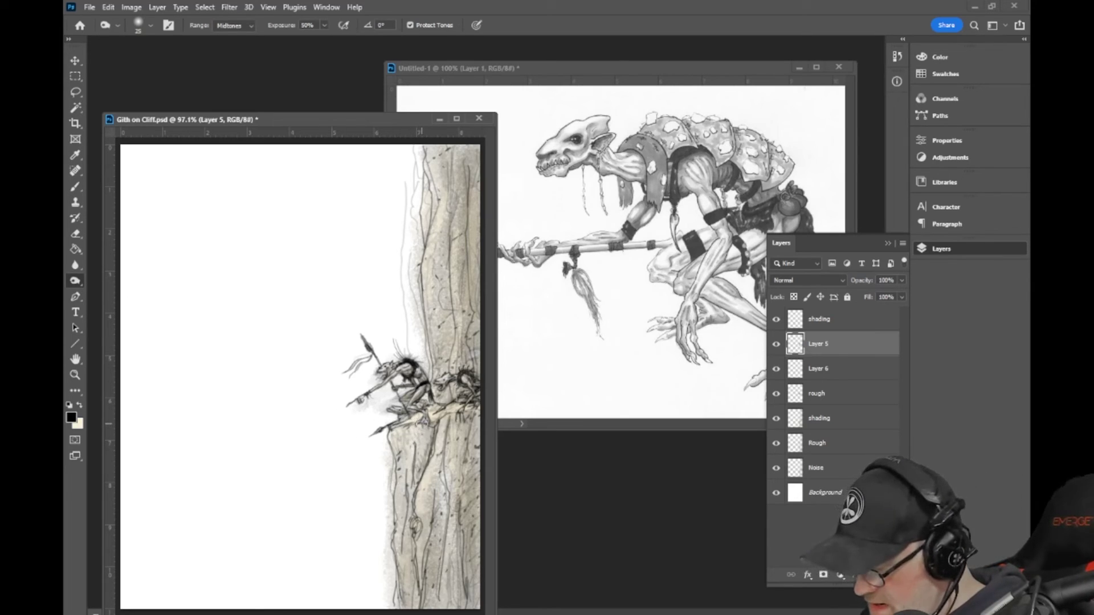
{"action": "key", "text": "bracketleft"}
{"action": "key", "text": "bracketleft"}
{"action": "key", "text": "bracketleft"}
{"action": "key", "text": "bracketleft"}
{"action": "key", "text": "bracketleft"}
{"action": "key", "text": "bracketleft"}
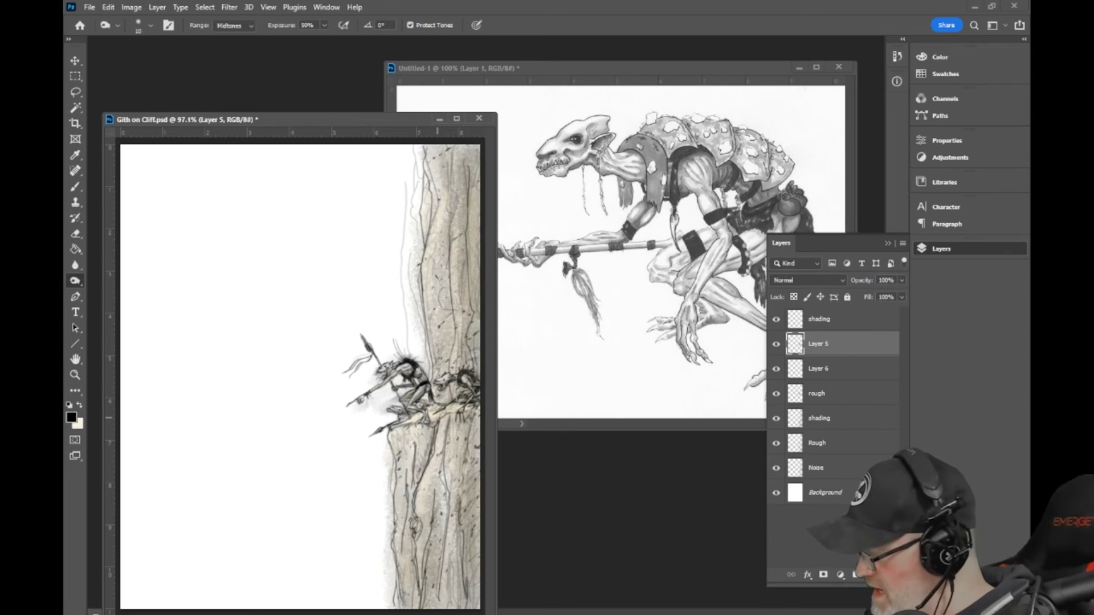
Step: Check the lower shading layer and Layer 6 by toggling their visibility, and select Layer 6 for painting with the Brush tool
{"action": "left_click", "coordinate": [776, 420]}
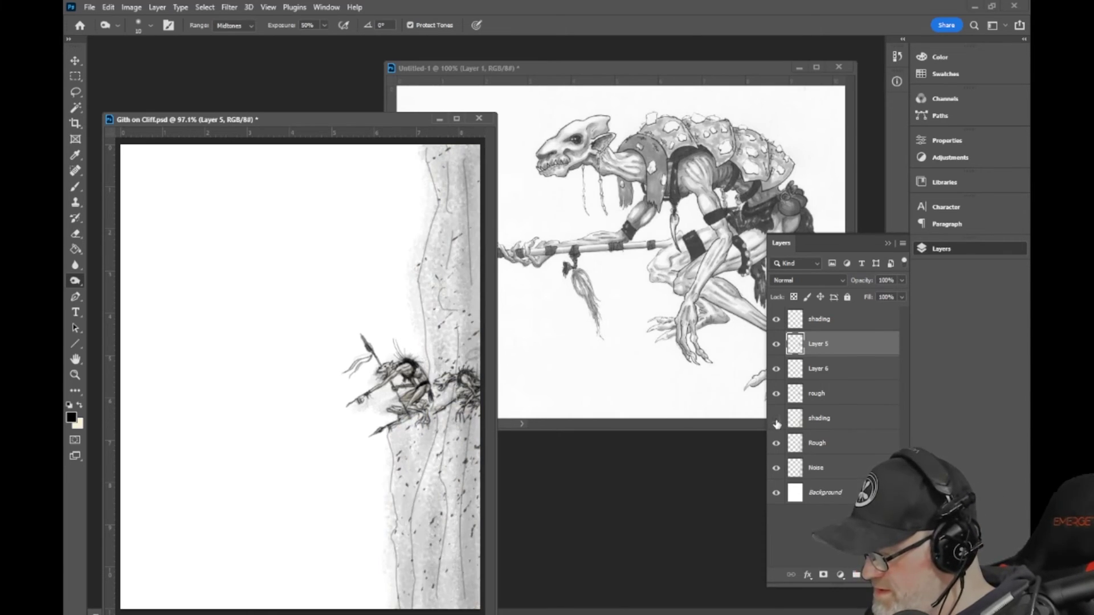
{"action": "left_click", "coordinate": [776, 421]}
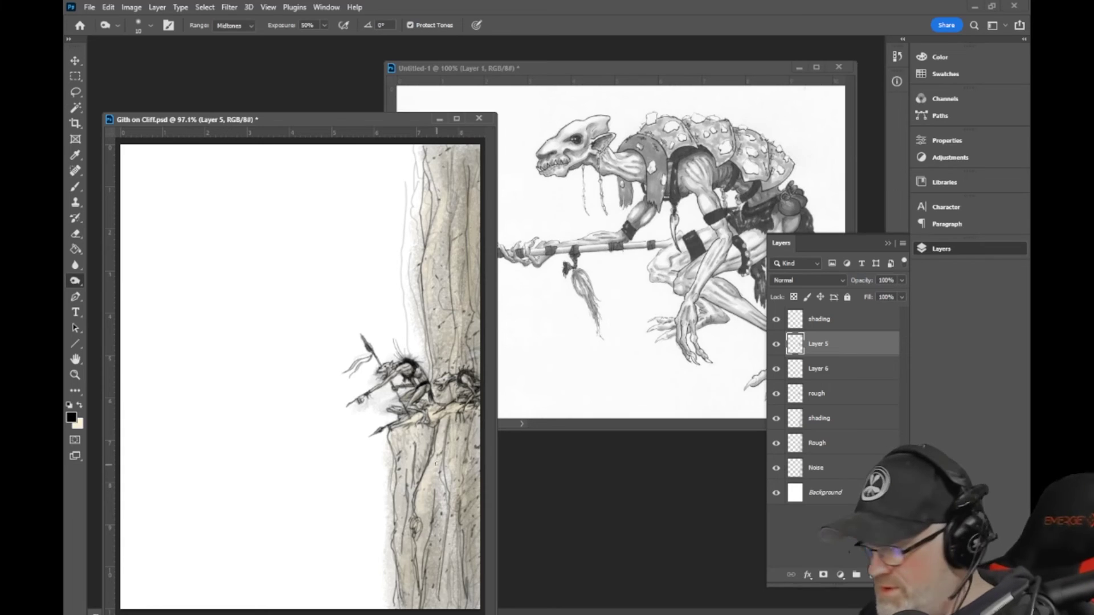
{"action": "left_click", "coordinate": [77, 187]}
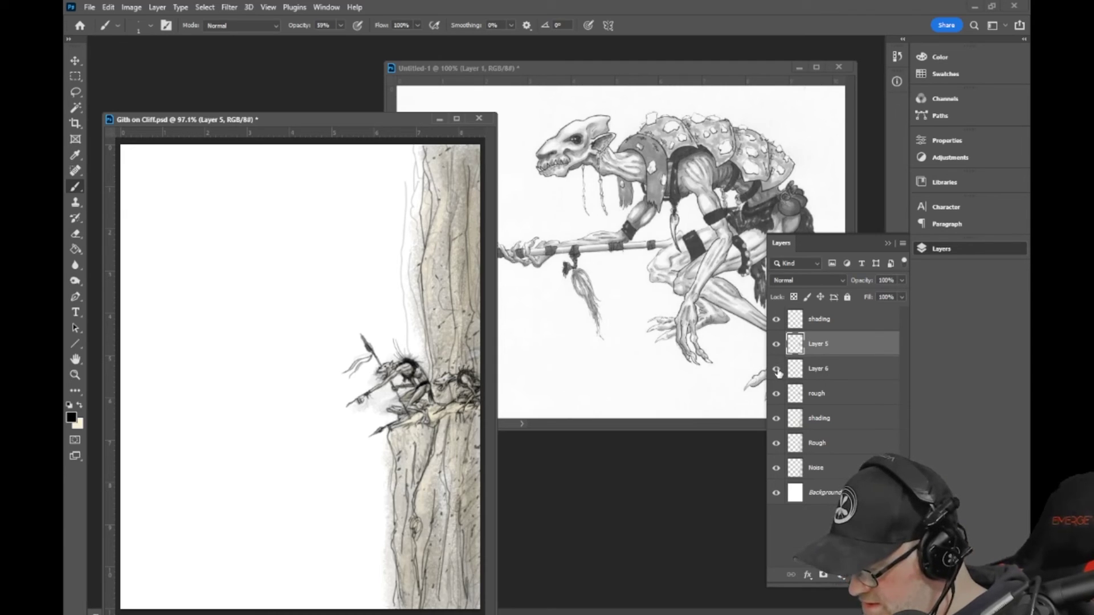
{"action": "left_click", "coordinate": [777, 371]}
{"action": "left_click", "coordinate": [777, 370]}
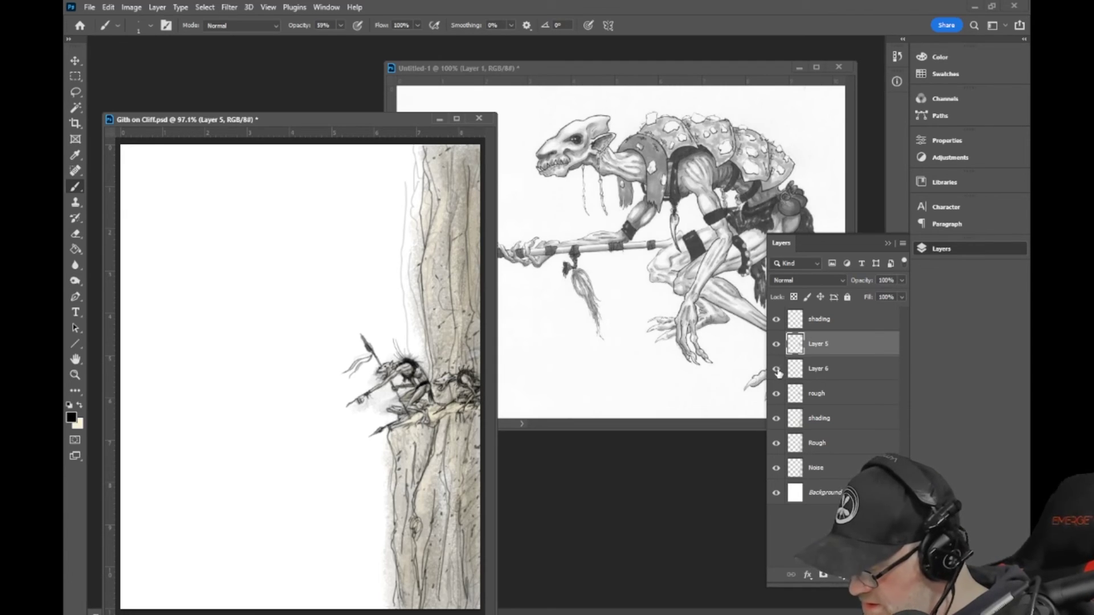
{"action": "left_click", "coordinate": [829, 369]}
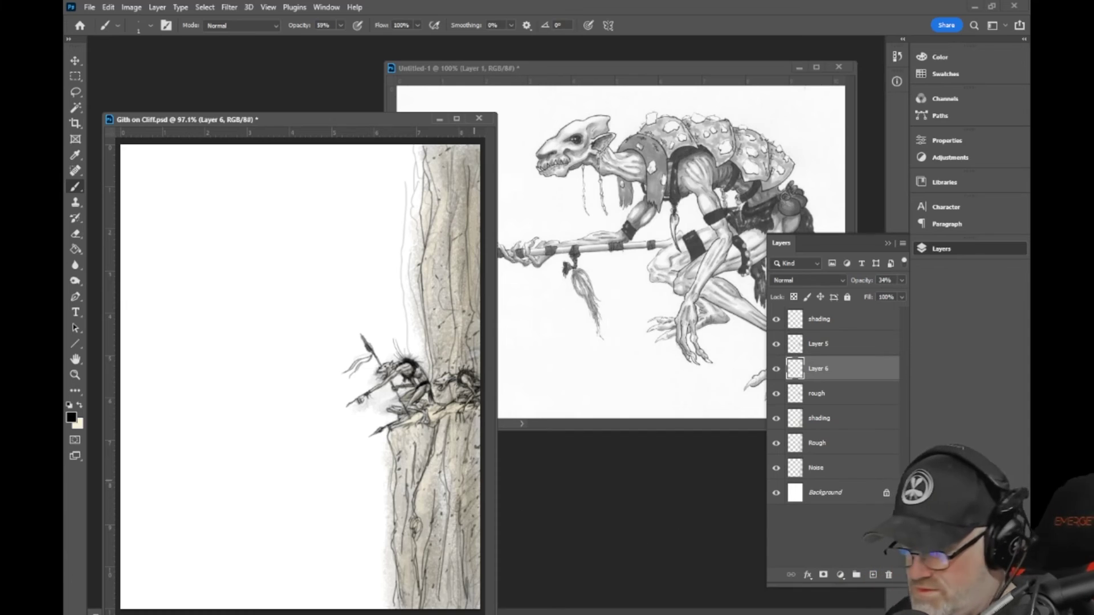
Step: Shade the ledge beside the spear-bearing Gith's foot on Layer 6 with short, small brush strokes
{"action": "left_click", "coordinate": [74, 375]}
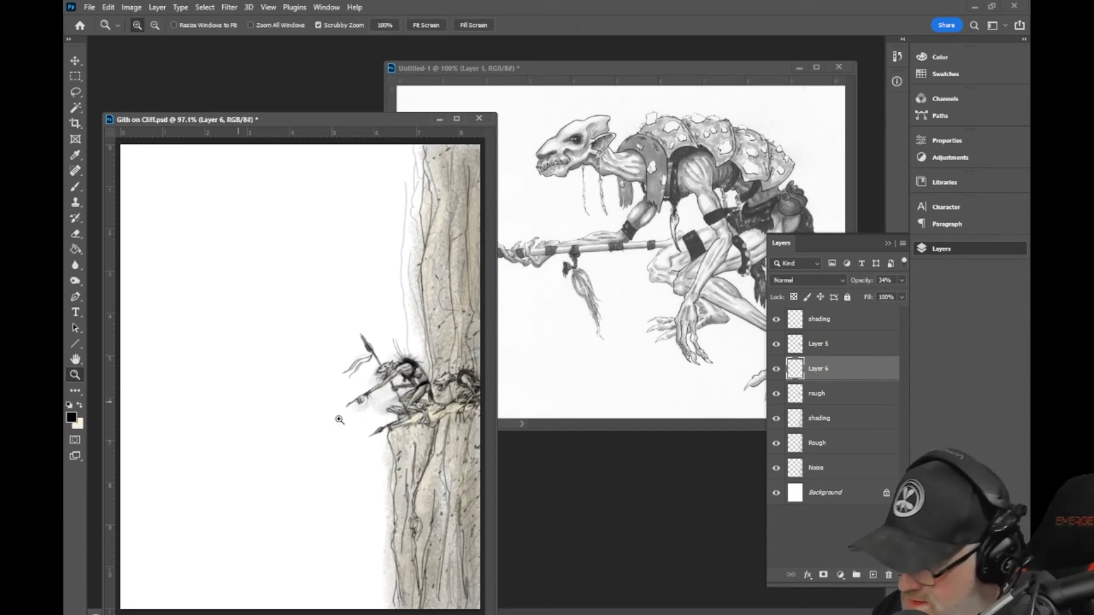
{"action": "left_click", "coordinate": [431, 417]}
{"action": "left_click", "coordinate": [431, 416]}
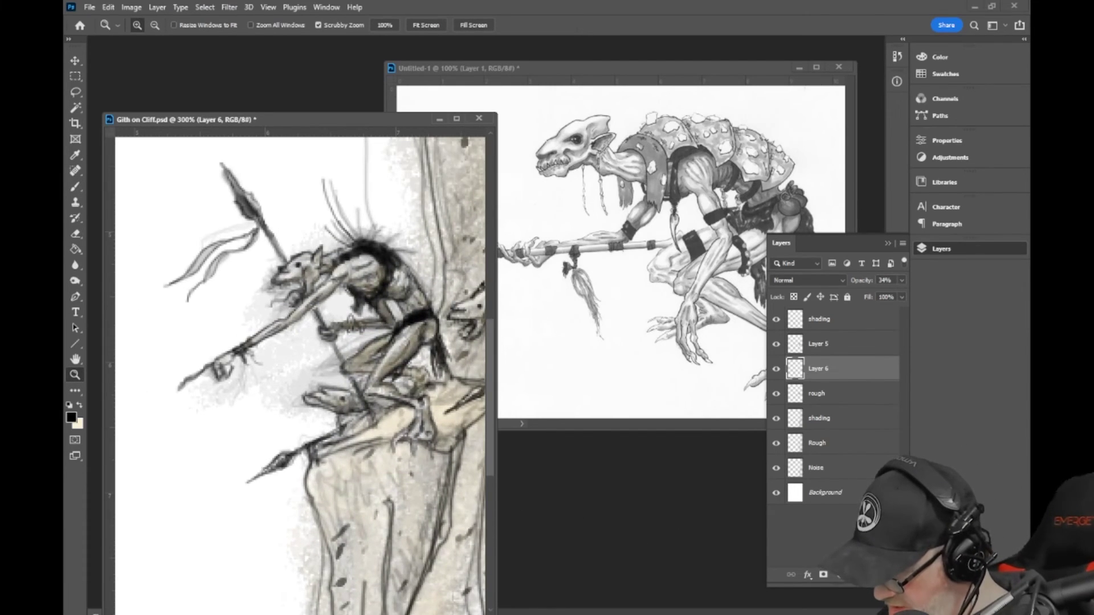
{"action": "left_click", "coordinate": [449, 612]}
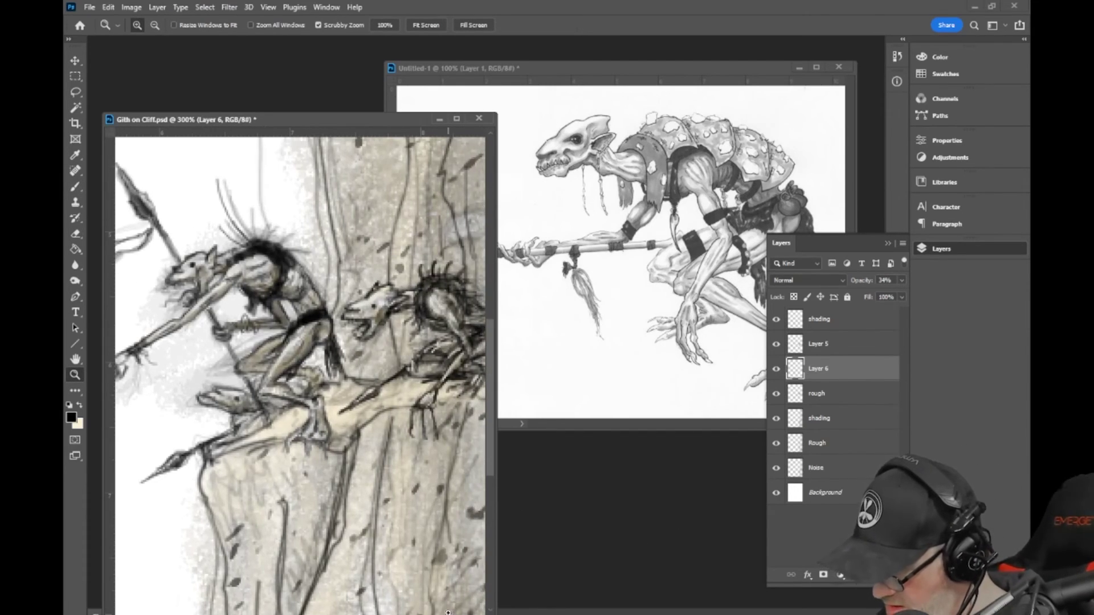
{"action": "left_click", "coordinate": [72, 185]}
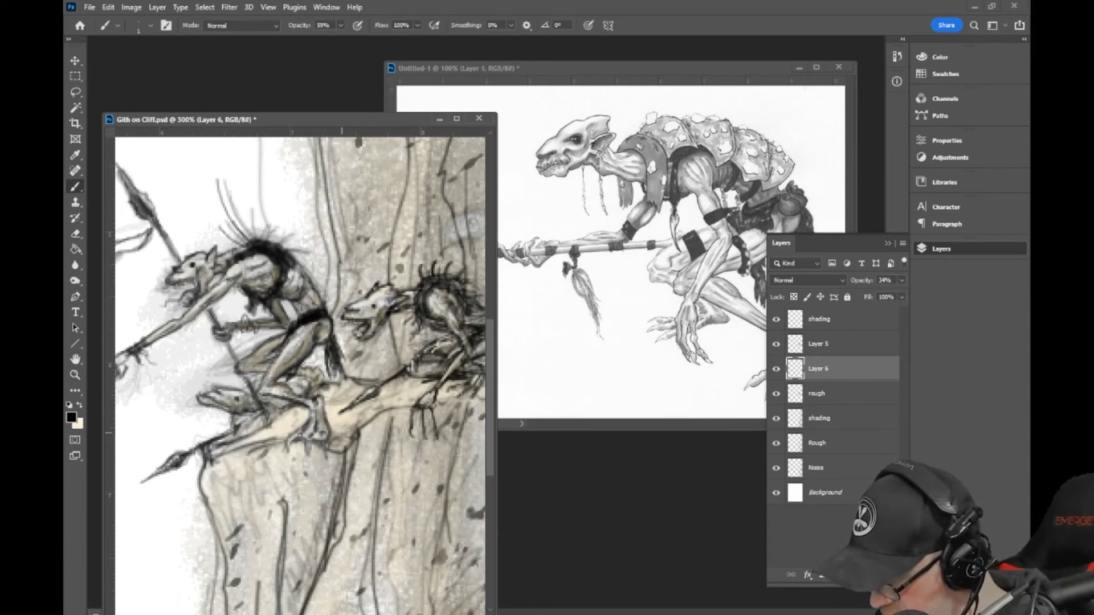
{"action": "mouse_move", "coordinate": [335, 423]}
{"action": "left_mouse_down"}
{"action": "mouse_move", "coordinate": [371, 410]}
{"action": "mouse_move", "coordinate": [342, 408]}
{"action": "left_mouse_up"}
{"action": "left_click_drag", "start_coordinate": [328, 411], "coordinate": [351, 398]}
{"action": "mouse_move", "coordinate": [348, 414]}
{"action": "left_mouse_down"}
{"action": "mouse_move", "coordinate": [376, 403]}
{"action": "mouse_move", "coordinate": [342, 387]}
{"action": "mouse_move", "coordinate": [369, 404]}
{"action": "mouse_move", "coordinate": [335, 436]}
{"action": "left_mouse_up"}
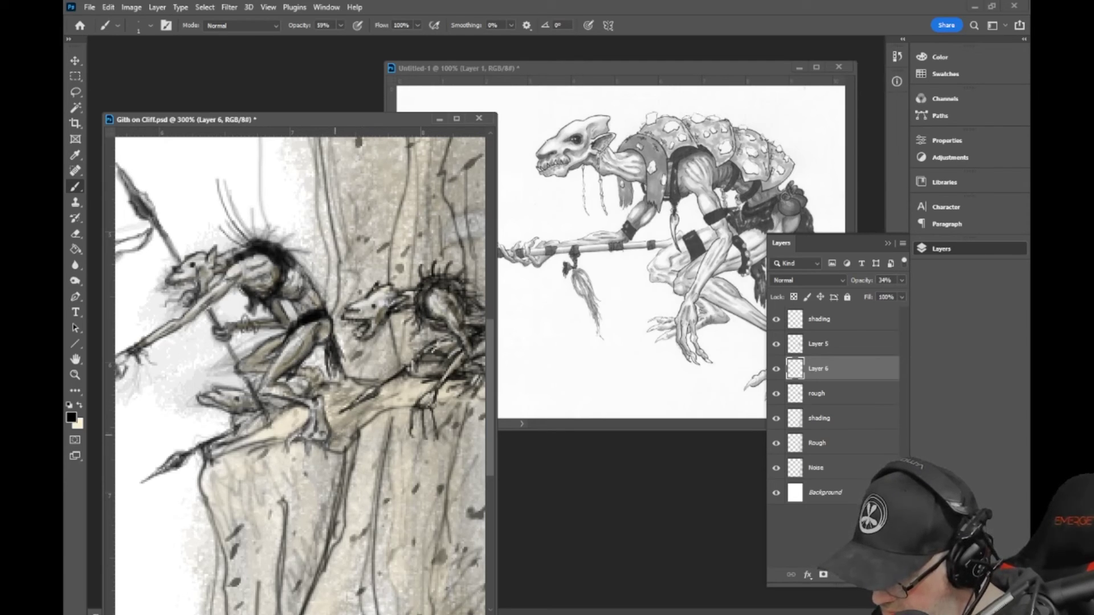
Step: Set the brush opacity to 97% and darken the ledge and the rock between the two Gith
{"action": "left_click", "coordinate": [340, 25]}
{"action": "left_click_drag", "start_coordinate": [351, 39], "coordinate": [362, 39]}
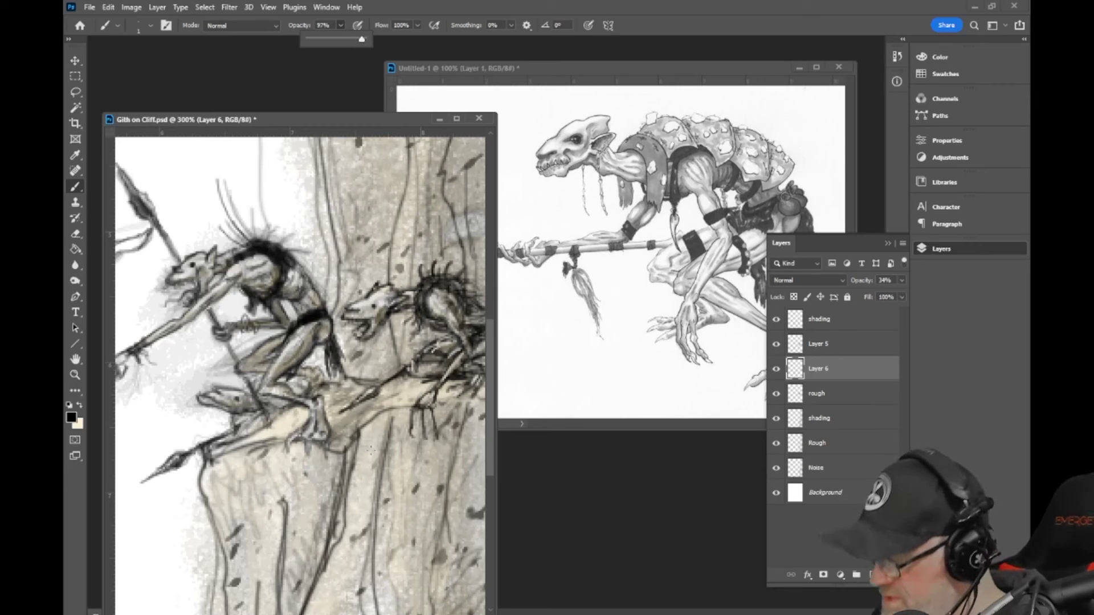
{"action": "left_click", "coordinate": [344, 426]}
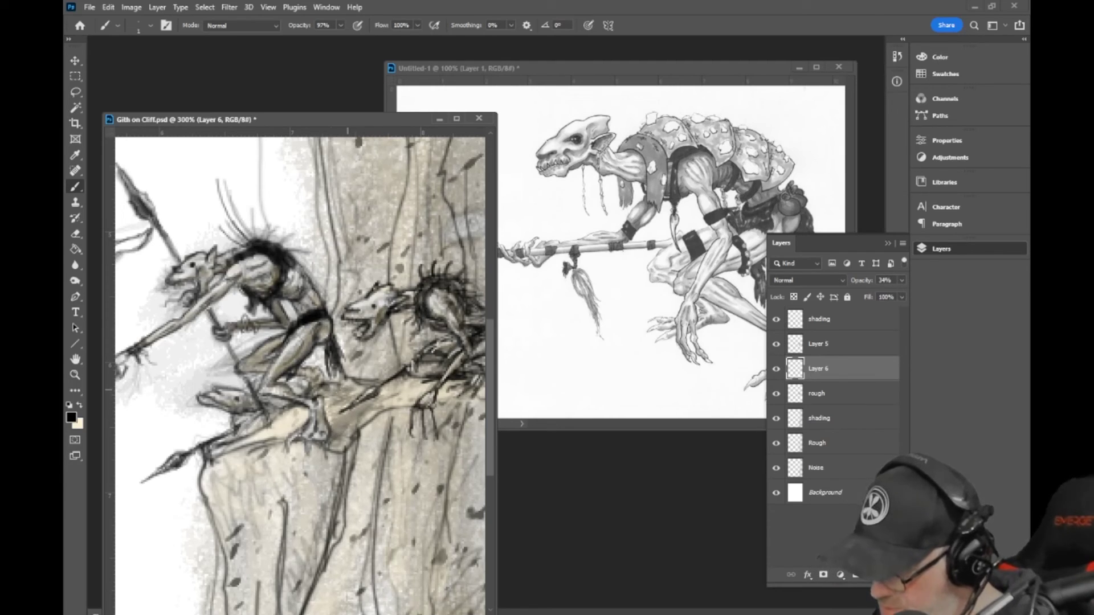
{"action": "mouse_move", "coordinate": [337, 382]}
{"action": "left_mouse_down"}
{"action": "mouse_move", "coordinate": [373, 393]}
{"action": "mouse_move", "coordinate": [366, 360]}
{"action": "mouse_move", "coordinate": [359, 377]}
{"action": "mouse_move", "coordinate": [358, 352]}
{"action": "mouse_move", "coordinate": [363, 360]}
{"action": "mouse_move", "coordinate": [371, 349]}
{"action": "mouse_move", "coordinate": [359, 337]}
{"action": "left_mouse_up"}
{"action": "mouse_move", "coordinate": [359, 293]}
{"action": "left_mouse_down"}
{"action": "mouse_move", "coordinate": [353, 251]}
{"action": "mouse_move", "coordinate": [361, 295]}
{"action": "left_mouse_up"}
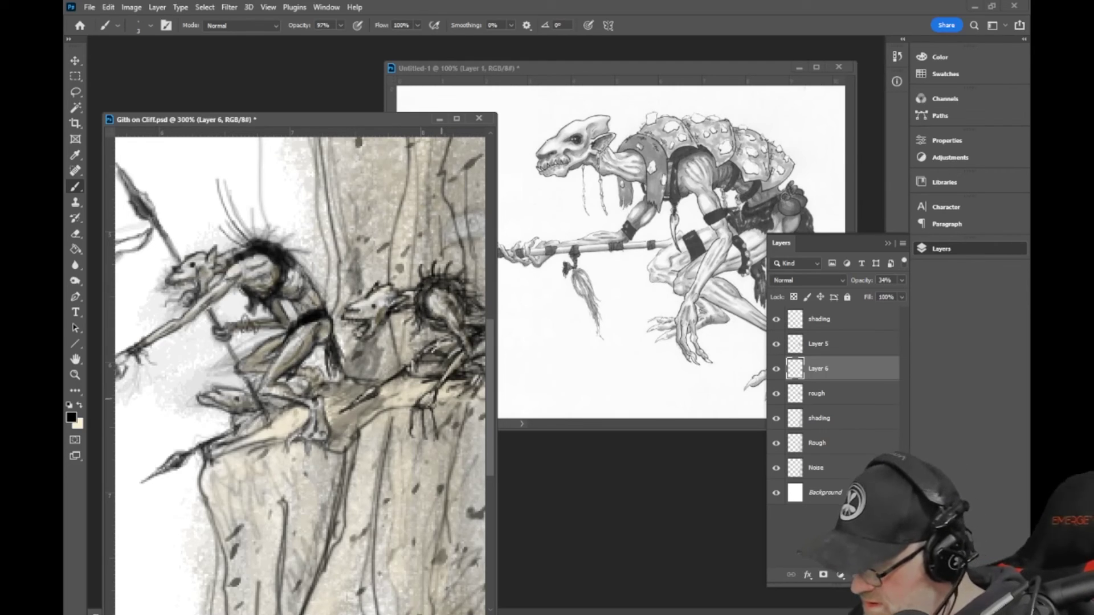
Step: Extend the shading along the ledge beneath the second Gith's hands and body
{"action": "mouse_move", "coordinate": [438, 399]}
{"action": "left_mouse_down"}
{"action": "mouse_move", "coordinate": [463, 381]}
{"action": "mouse_move", "coordinate": [454, 396]}
{"action": "mouse_move", "coordinate": [479, 393]}
{"action": "mouse_move", "coordinate": [449, 399]}
{"action": "left_mouse_up"}
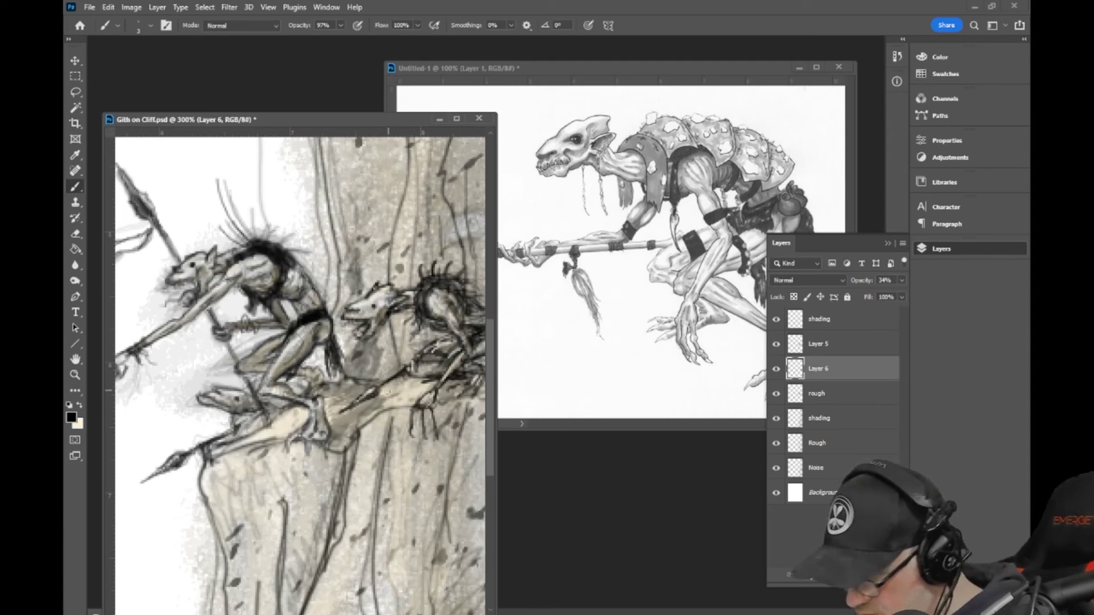
{"action": "mouse_move", "coordinate": [383, 397]}
{"action": "left_mouse_down"}
{"action": "mouse_move", "coordinate": [429, 379]}
{"action": "mouse_move", "coordinate": [396, 392]}
{"action": "left_mouse_up"}
{"action": "left_click_drag", "start_coordinate": [463, 364], "coordinate": [473, 356]}
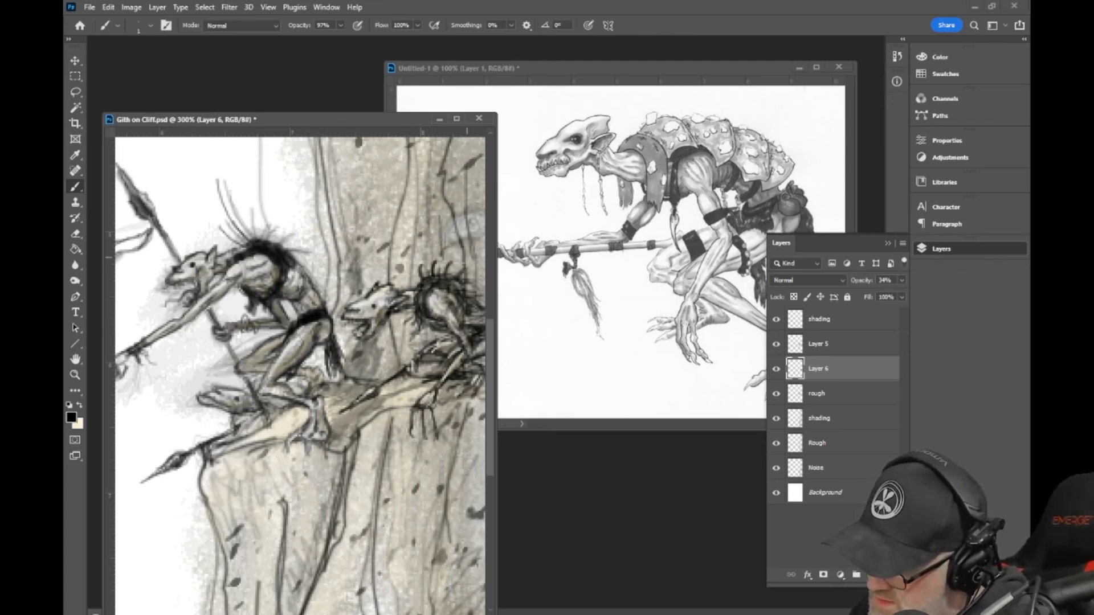
Step: Shade the cliff face above the second Gith's back and the ledge edge beside the lowest Gith
{"action": "left_click_drag", "start_coordinate": [472, 262], "coordinate": [452, 247]}
{"action": "mouse_move", "coordinate": [452, 259]}
{"action": "left_mouse_down"}
{"action": "mouse_move", "coordinate": [430, 249]}
{"action": "mouse_move", "coordinate": [423, 261]}
{"action": "mouse_move", "coordinate": [456, 247]}
{"action": "left_mouse_up"}
{"action": "mouse_move", "coordinate": [475, 276]}
{"action": "left_mouse_down"}
{"action": "mouse_move", "coordinate": [468, 260]}
{"action": "mouse_move", "coordinate": [486, 287]}
{"action": "left_mouse_up"}
{"action": "mouse_move", "coordinate": [485, 278]}
{"action": "left_mouse_down"}
{"action": "mouse_move", "coordinate": [478, 288]}
{"action": "mouse_move", "coordinate": [464, 242]}
{"action": "left_mouse_up"}
{"action": "mouse_move", "coordinate": [467, 249]}
{"action": "left_mouse_down"}
{"action": "mouse_move", "coordinate": [445, 243]}
{"action": "mouse_move", "coordinate": [437, 253]}
{"action": "left_mouse_up"}
{"action": "left_click_drag", "start_coordinate": [484, 258], "coordinate": [478, 250]}
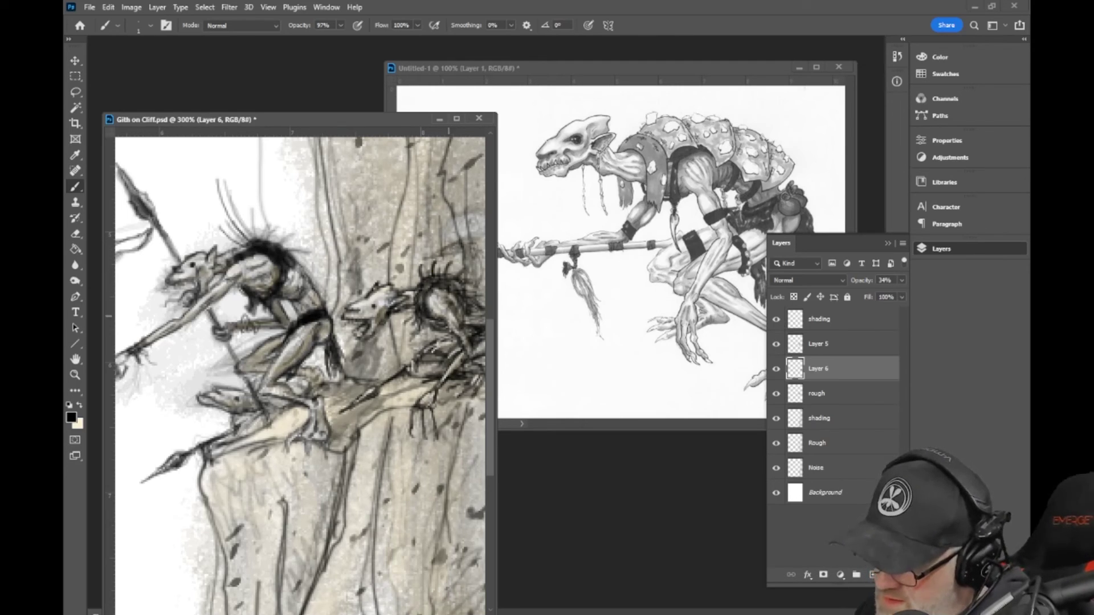
{"action": "mouse_move", "coordinate": [269, 426]}
{"action": "left_mouse_down"}
{"action": "mouse_move", "coordinate": [308, 421]}
{"action": "mouse_move", "coordinate": [297, 421]}
{"action": "left_mouse_up"}
{"action": "left_click_drag", "start_coordinate": [272, 425], "coordinate": [314, 415]}
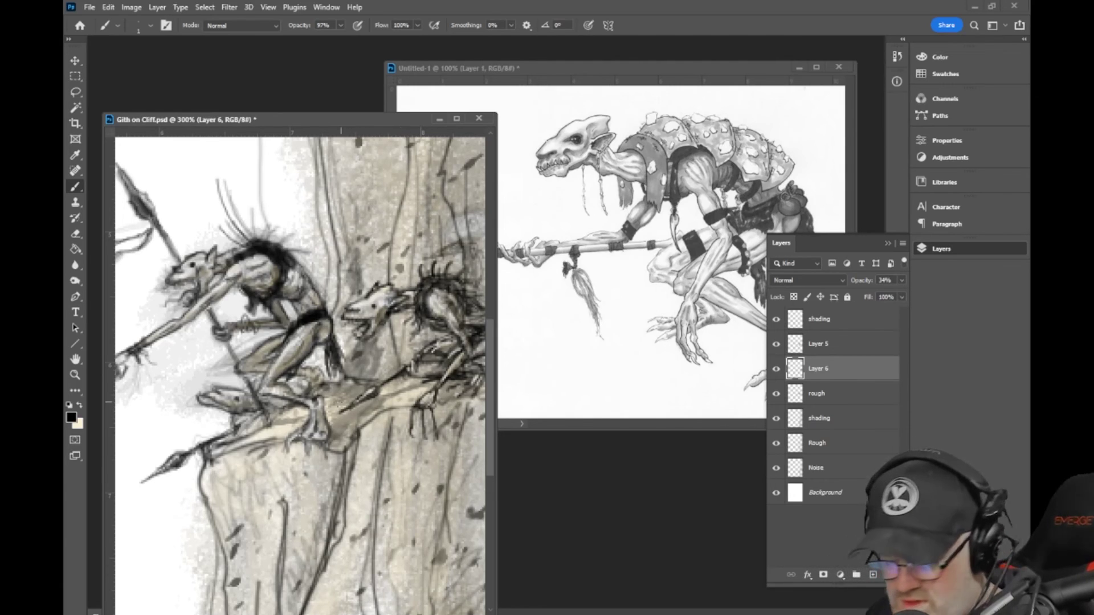
Step: Redo the undone brush stroke on Layer 6
{"action": "scroll", "coordinate": [369, 443], "scroll_direction": "down", "scroll_amount": 3}
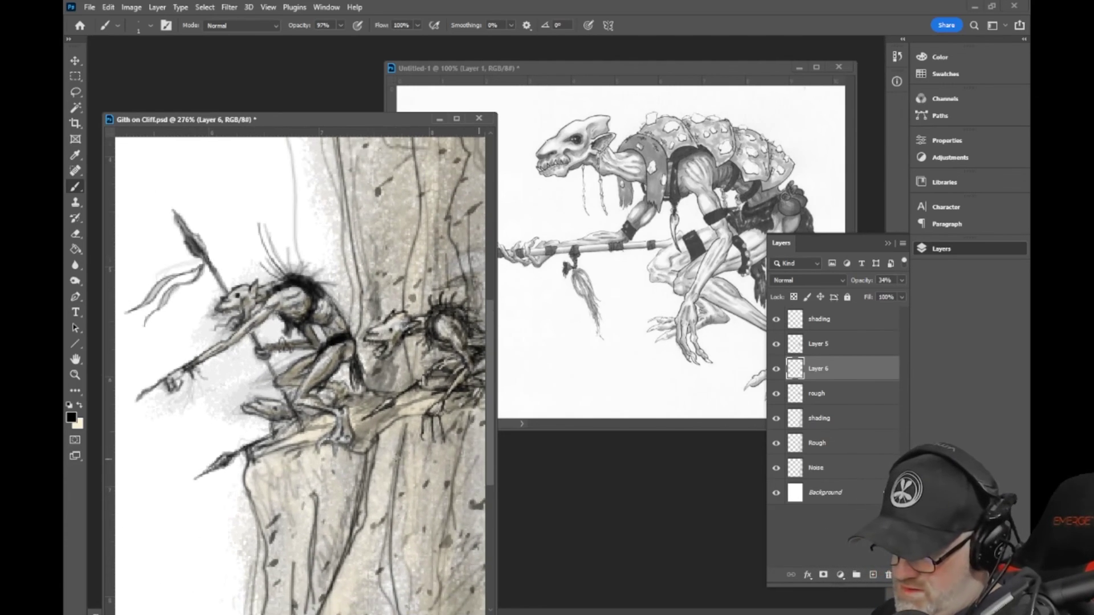
{"action": "scroll", "coordinate": [411, 464], "scroll_direction": "down", "scroll_amount": 4}
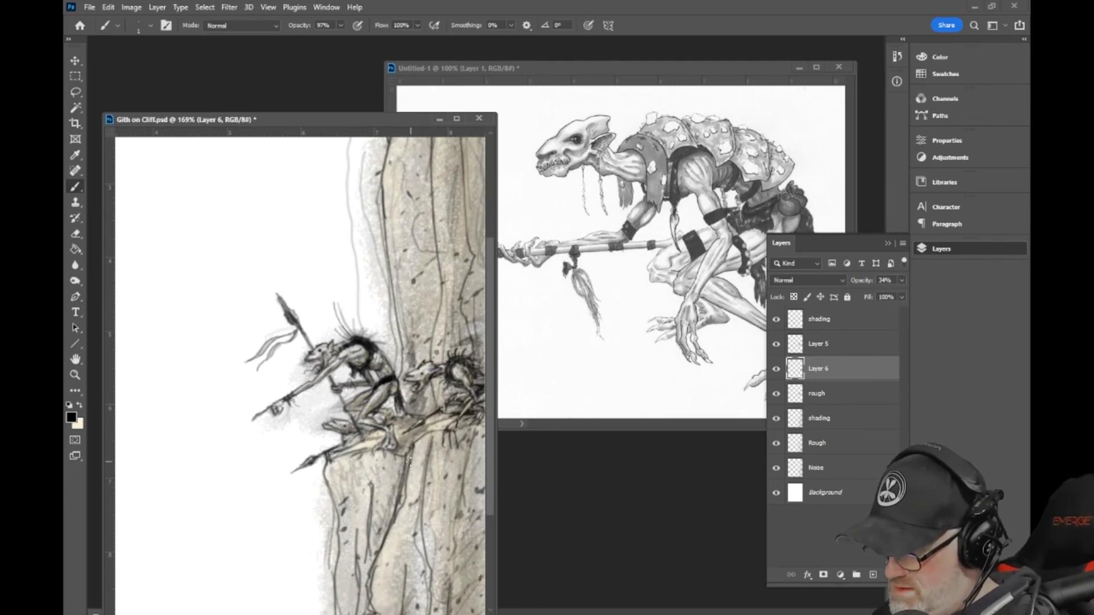
{"action": "scroll", "coordinate": [407, 459], "scroll_direction": "down", "scroll_amount": 2}
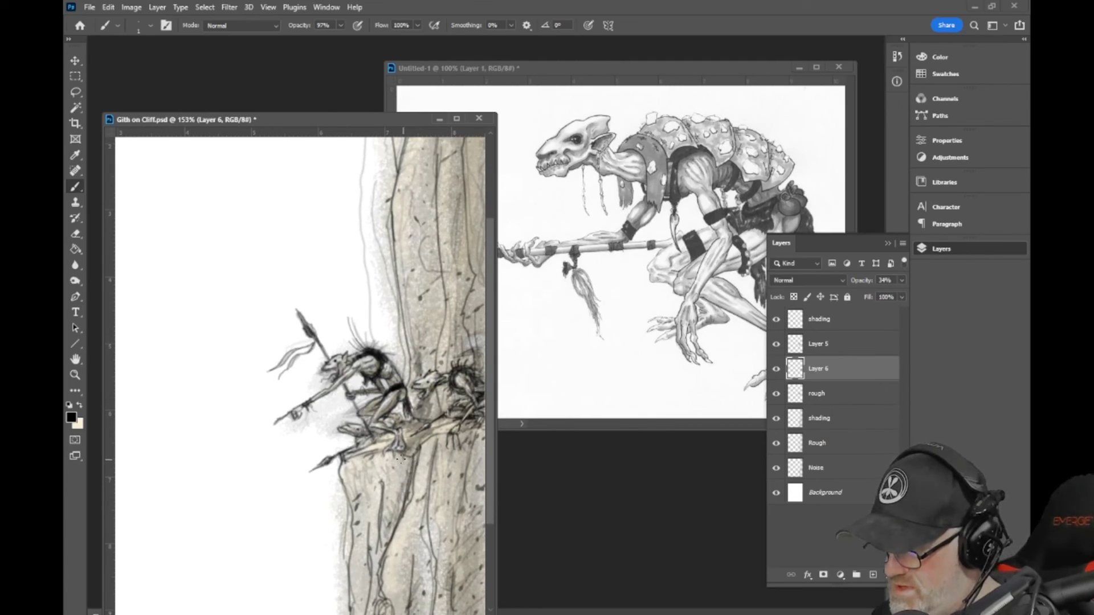
{"action": "scroll", "coordinate": [442, 416], "scroll_direction": "down", "scroll_amount": 1}
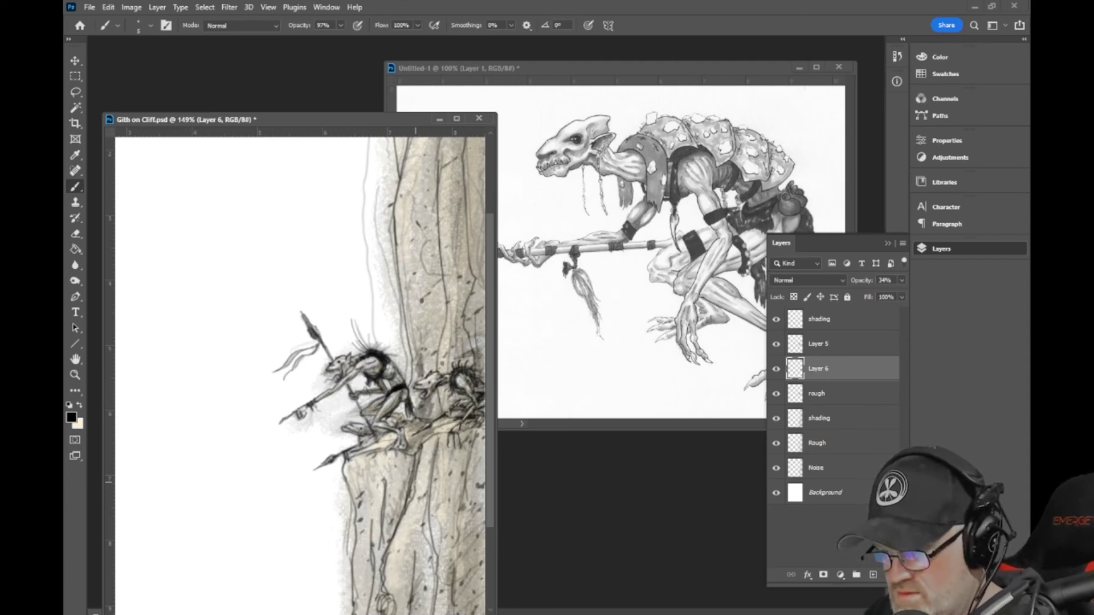
{"action": "left_click", "coordinate": [107, 7]}
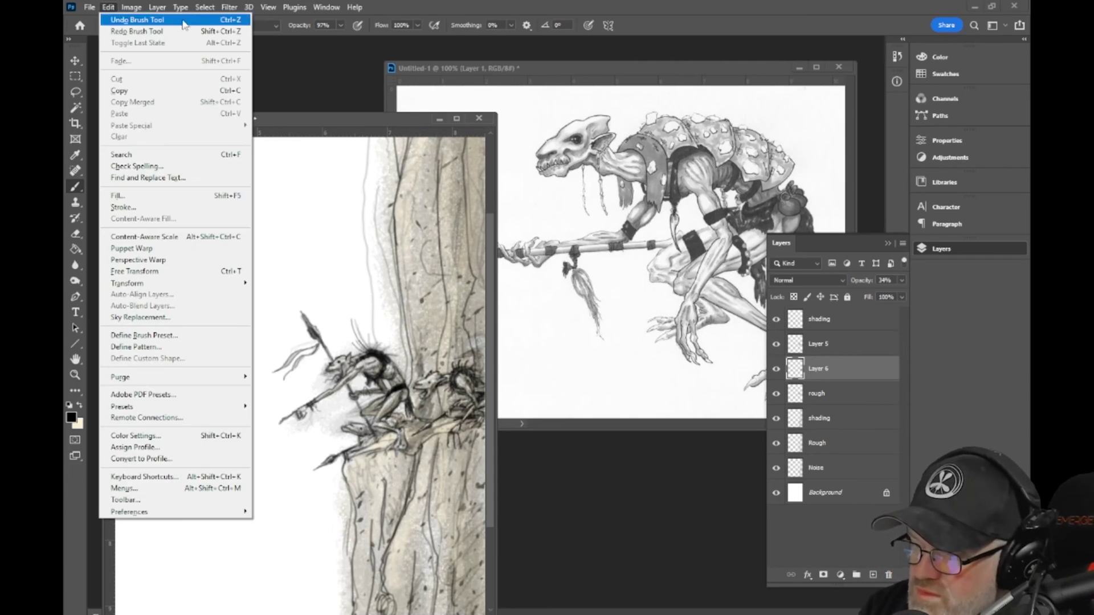
{"action": "left_click", "coordinate": [197, 28]}
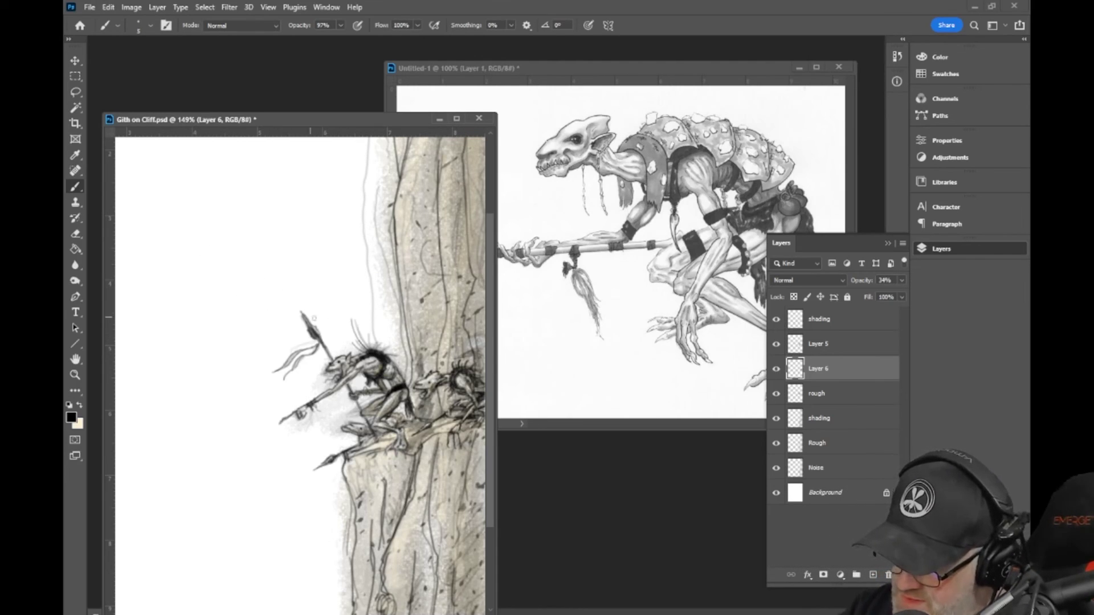
Step: Sketch a thick arrow in the empty sky pointing down at the spear tip on Layer 6, and undo it
{"action": "left_click_drag", "start_coordinate": [211, 262], "coordinate": [285, 312]}
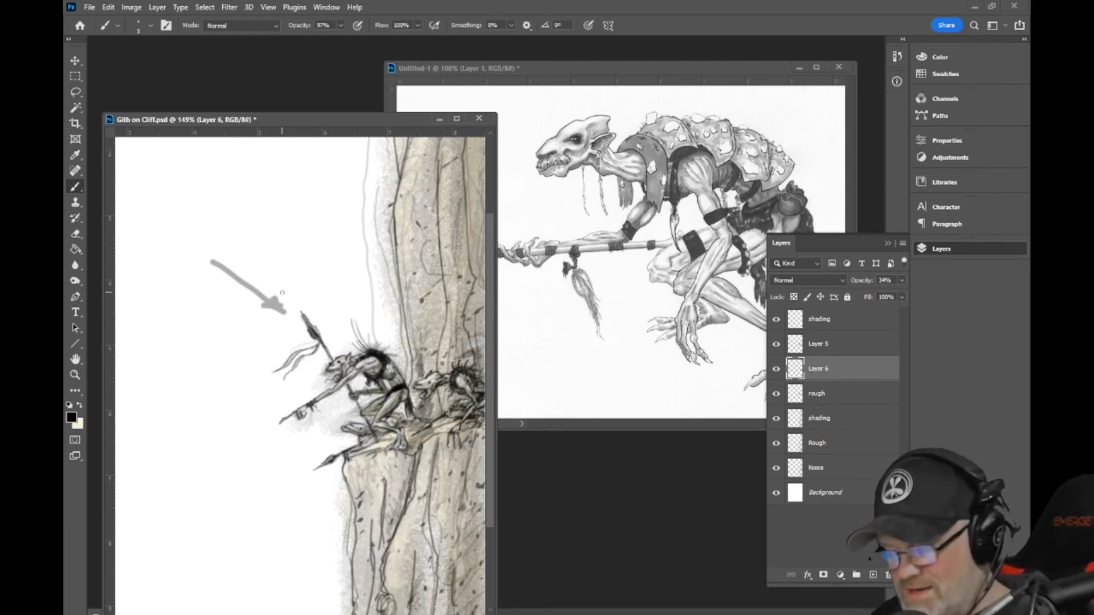
{"action": "key", "text": "ctrl+z"}
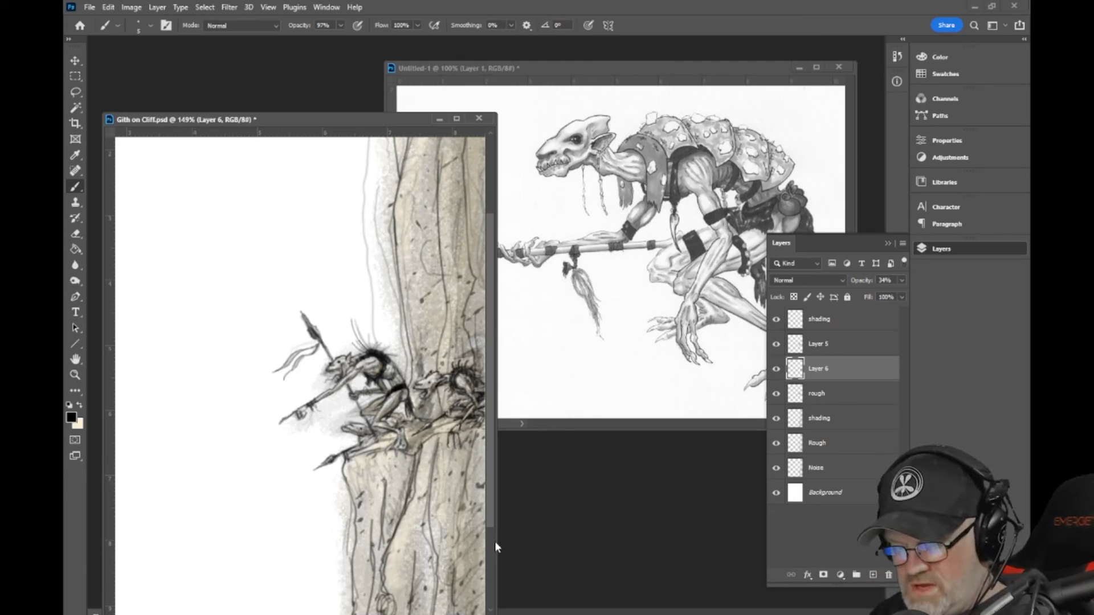
{"action": "scroll", "coordinate": [494, 544], "scroll_direction": "up", "scroll_amount": 2}
{"action": "scroll", "coordinate": [493, 546], "scroll_direction": "down", "scroll_amount": 1}
{"action": "scroll", "coordinate": [494, 545], "scroll_direction": "down", "scroll_amount": 1}
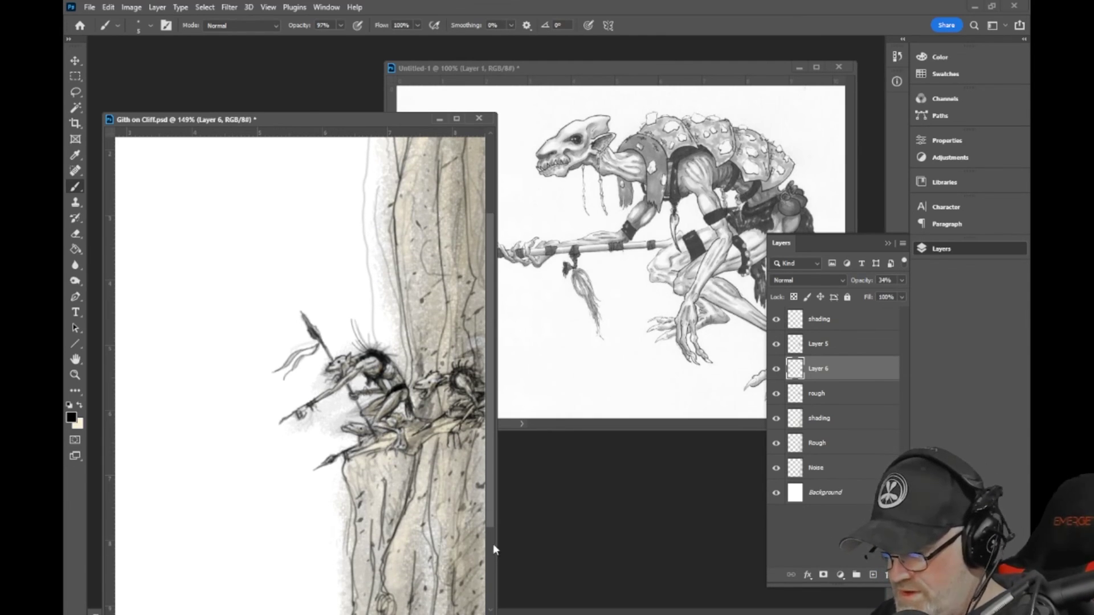
Step: Add a new layer above the top shading layer and set the Brush tool's opacity to 100%
{"action": "left_click", "coordinate": [75, 375]}
{"action": "left_click_drag", "start_coordinate": [484, 519], "coordinate": [414, 515]}
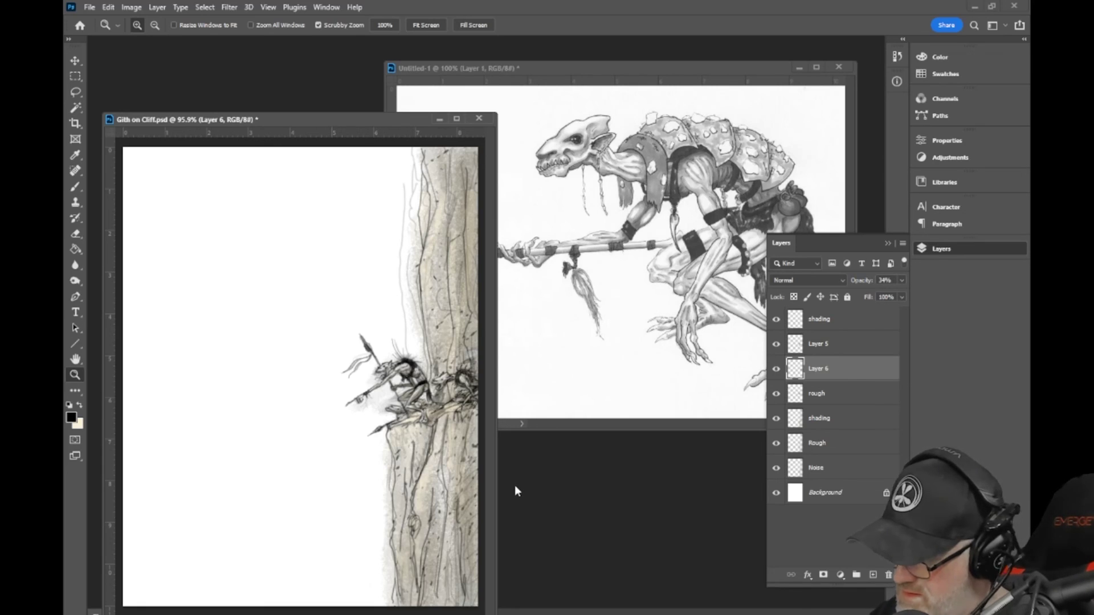
{"action": "left_click", "coordinate": [849, 319]}
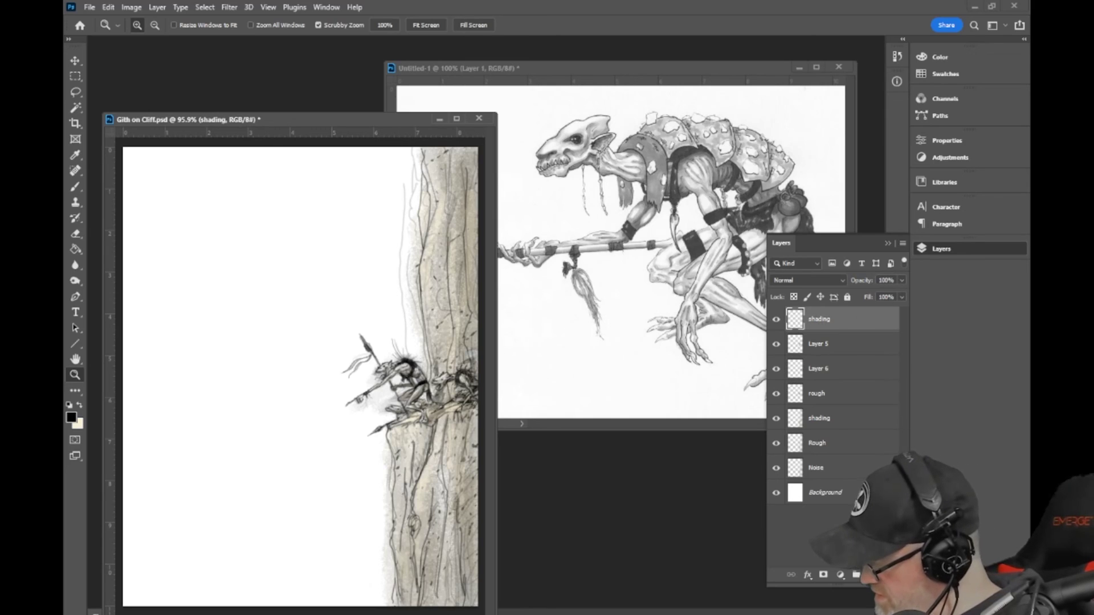
{"action": "key", "text": "ctrl+shift+alt+n"}
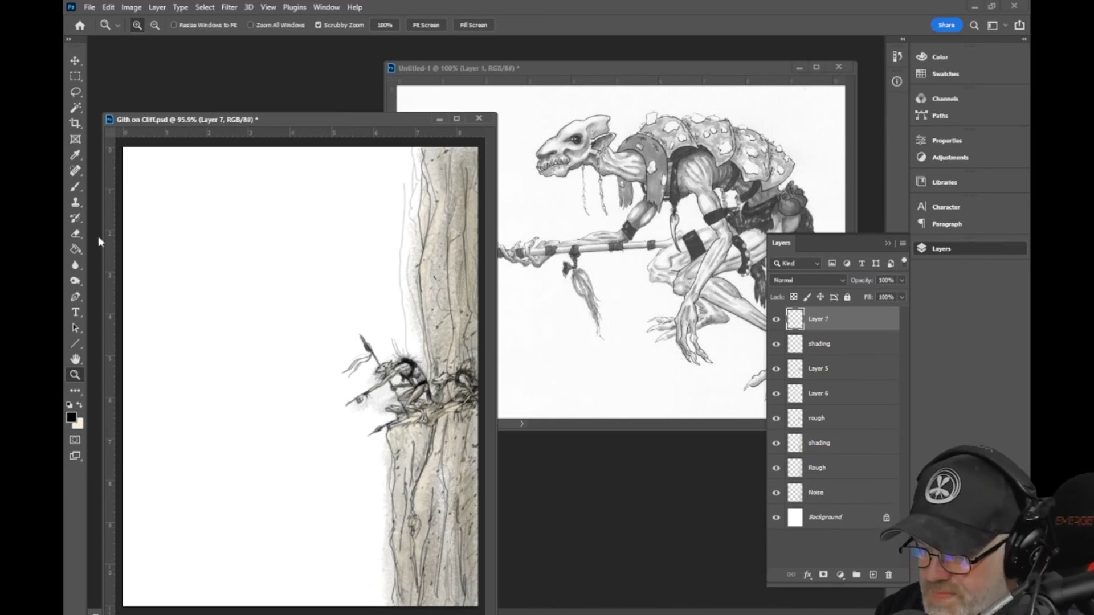
{"action": "left_click", "coordinate": [75, 187]}
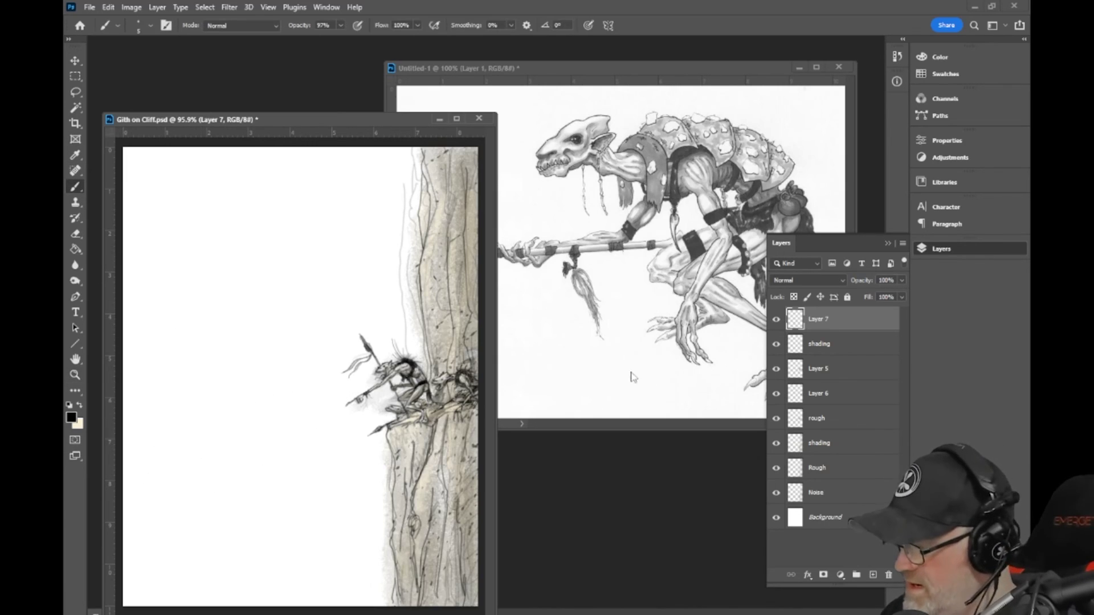
{"action": "left_click", "coordinate": [339, 26]}
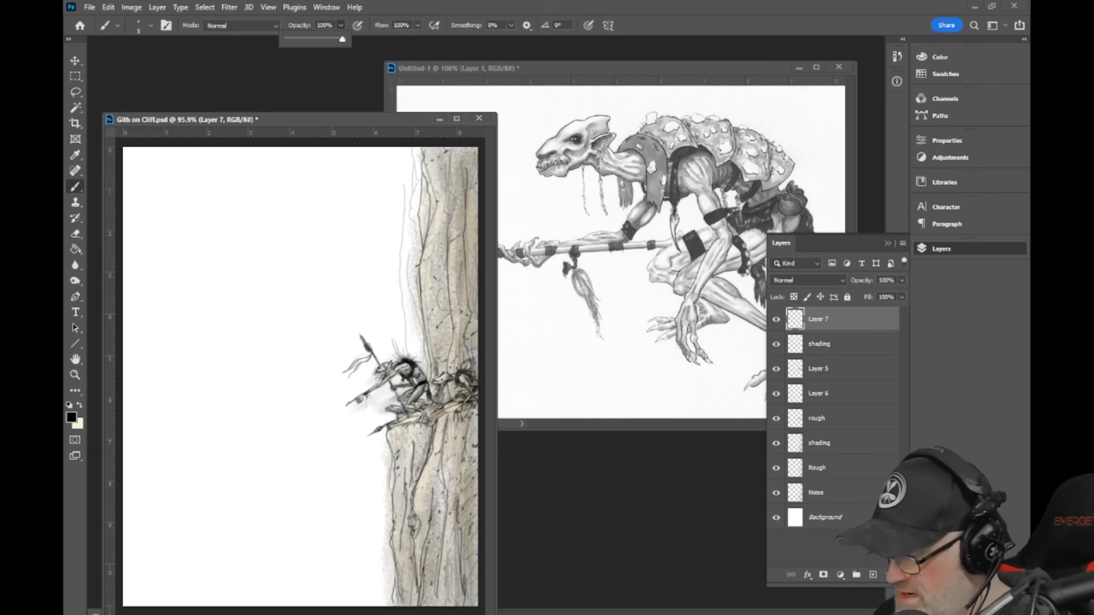
Step: Draw looping black guide curves through the Gith and circle the cliff areas above and below them on Layer 7
{"action": "left_click", "coordinate": [297, 344]}
{"action": "mouse_move", "coordinate": [298, 344]}
{"action": "left_mouse_down"}
{"action": "mouse_move", "coordinate": [346, 376]}
{"action": "mouse_move", "coordinate": [418, 366]}
{"action": "mouse_move", "coordinate": [440, 394]}
{"action": "mouse_move", "coordinate": [465, 396]}
{"action": "mouse_move", "coordinate": [471, 384]}
{"action": "mouse_move", "coordinate": [445, 376]}
{"action": "mouse_move", "coordinate": [342, 445]}
{"action": "mouse_move", "coordinate": [293, 461]}
{"action": "mouse_move", "coordinate": [240, 455]}
{"action": "left_mouse_up"}
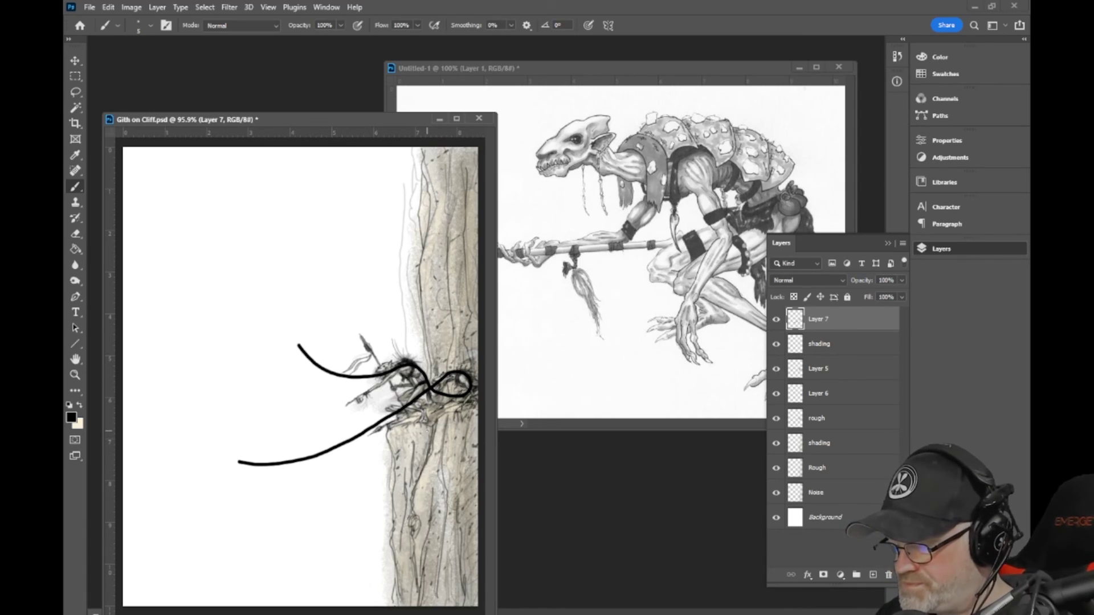
{"action": "mouse_move", "coordinate": [444, 445]}
{"action": "left_mouse_down"}
{"action": "mouse_move", "coordinate": [411, 469]}
{"action": "mouse_move", "coordinate": [461, 542]}
{"action": "mouse_move", "coordinate": [424, 442]}
{"action": "left_mouse_up"}
{"action": "mouse_move", "coordinate": [427, 171]}
{"action": "left_mouse_down"}
{"action": "mouse_move", "coordinate": [393, 265]}
{"action": "mouse_move", "coordinate": [471, 211]}
{"action": "mouse_move", "coordinate": [433, 171]}
{"action": "left_mouse_up"}
Step: Draw ten roughly horizontal black lines down the empty sky area on Layer 7
{"action": "left_click_drag", "start_coordinate": [152, 170], "coordinate": [328, 171]}
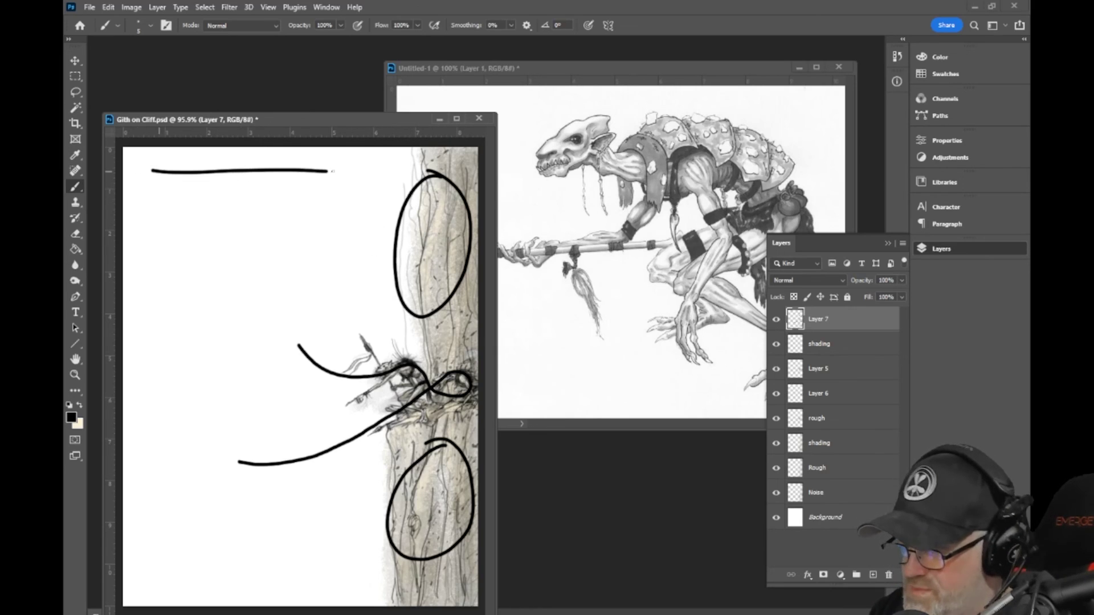
{"action": "left_click_drag", "start_coordinate": [164, 208], "coordinate": [377, 205]}
{"action": "left_click_drag", "start_coordinate": [167, 258], "coordinate": [383, 263]}
{"action": "left_click_drag", "start_coordinate": [176, 304], "coordinate": [375, 295]}
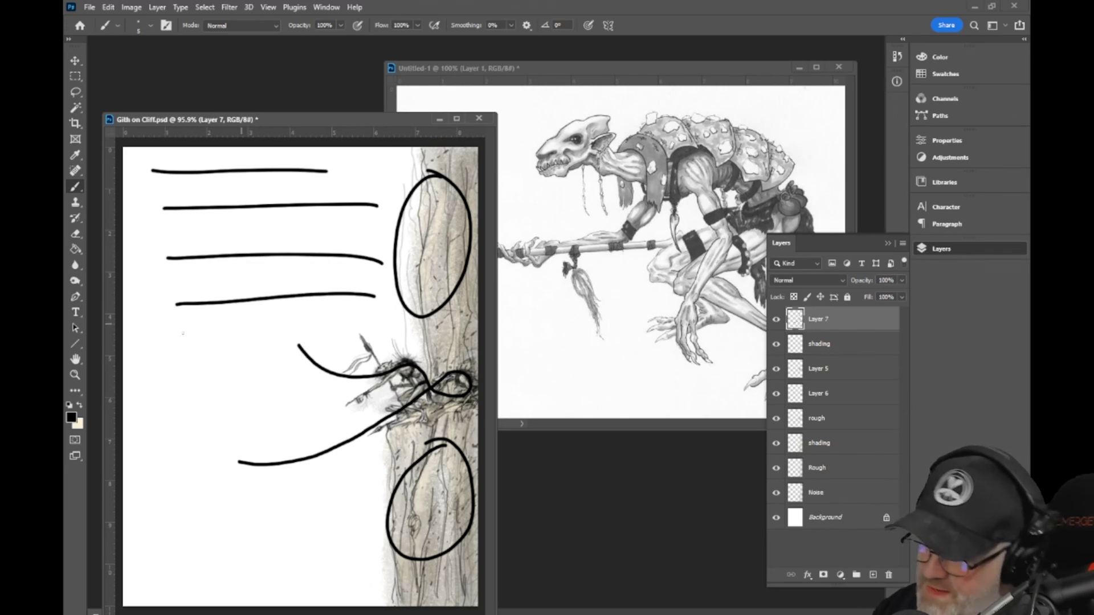
{"action": "left_click_drag", "start_coordinate": [161, 345], "coordinate": [328, 335]}
{"action": "left_click_drag", "start_coordinate": [180, 381], "coordinate": [334, 390]}
{"action": "left_click_drag", "start_coordinate": [166, 436], "coordinate": [329, 437]}
{"action": "left_click_drag", "start_coordinate": [163, 482], "coordinate": [374, 487]}
{"action": "left_click_drag", "start_coordinate": [179, 538], "coordinate": [348, 551]}
{"action": "left_click_drag", "start_coordinate": [208, 573], "coordinate": [317, 567]}
Step: Add arrowheads to the guide curves and a triangle over the spear-bearing Gith, and delete the annotation layer
{"action": "mouse_move", "coordinate": [243, 453]}
{"action": "left_mouse_down"}
{"action": "mouse_move", "coordinate": [224, 458]}
{"action": "mouse_move", "coordinate": [237, 453]}
{"action": "left_mouse_up"}
{"action": "mouse_move", "coordinate": [297, 344]}
{"action": "left_mouse_down"}
{"action": "mouse_move", "coordinate": [283, 336]}
{"action": "mouse_move", "coordinate": [299, 335]}
{"action": "left_mouse_up"}
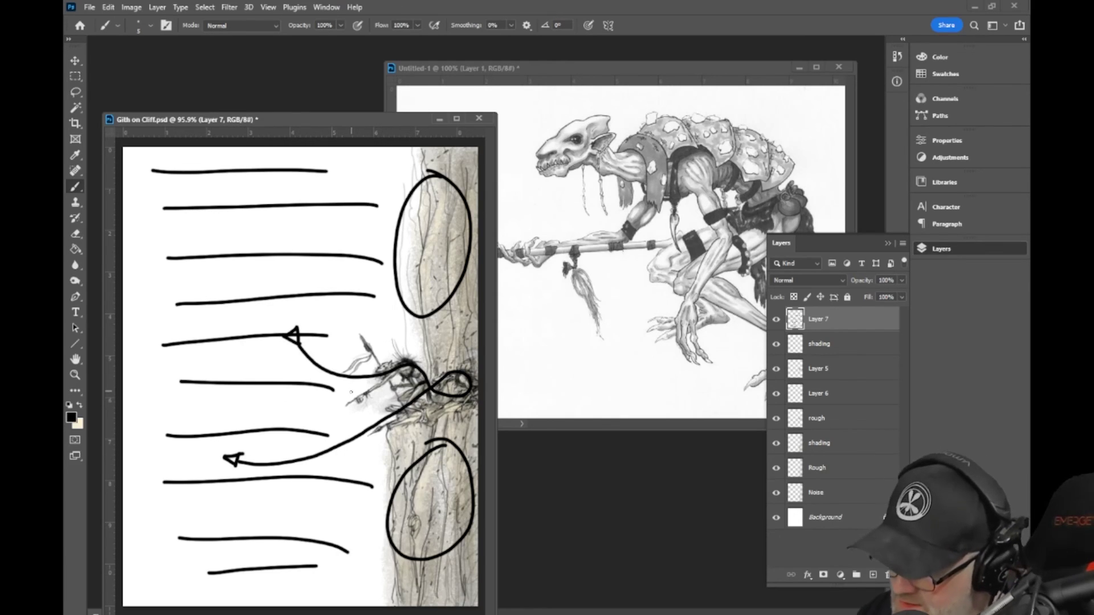
{"action": "mouse_move", "coordinate": [345, 406]}
{"action": "left_mouse_down"}
{"action": "mouse_move", "coordinate": [356, 347]}
{"action": "mouse_move", "coordinate": [387, 371]}
{"action": "mouse_move", "coordinate": [345, 405]}
{"action": "left_mouse_up"}
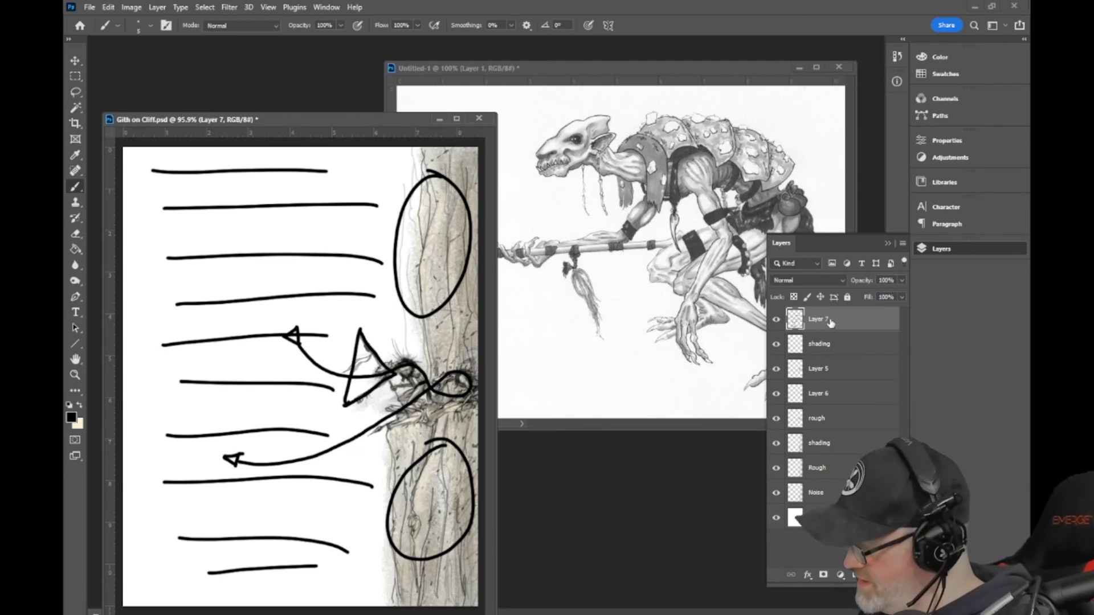
{"action": "mouse_move", "coordinate": [831, 325]}
{"action": "left_mouse_down"}
{"action": "mouse_move", "coordinate": [791, 544]}
{"action": "mouse_move", "coordinate": [809, 573]}
{"action": "mouse_move", "coordinate": [872, 574]}
{"action": "left_mouse_up"}
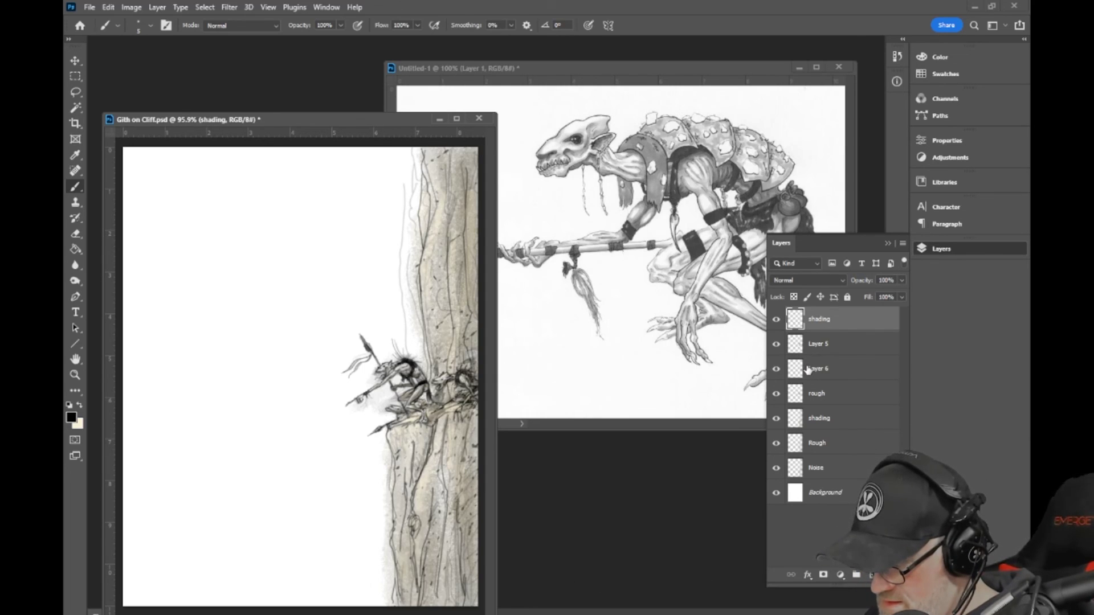
Step: Sign the artwork with a smaller brush at the cliff's lower corner on a new top layer, and collapse the layer list
{"action": "key", "text": "ctrl+shift+alt+n"}
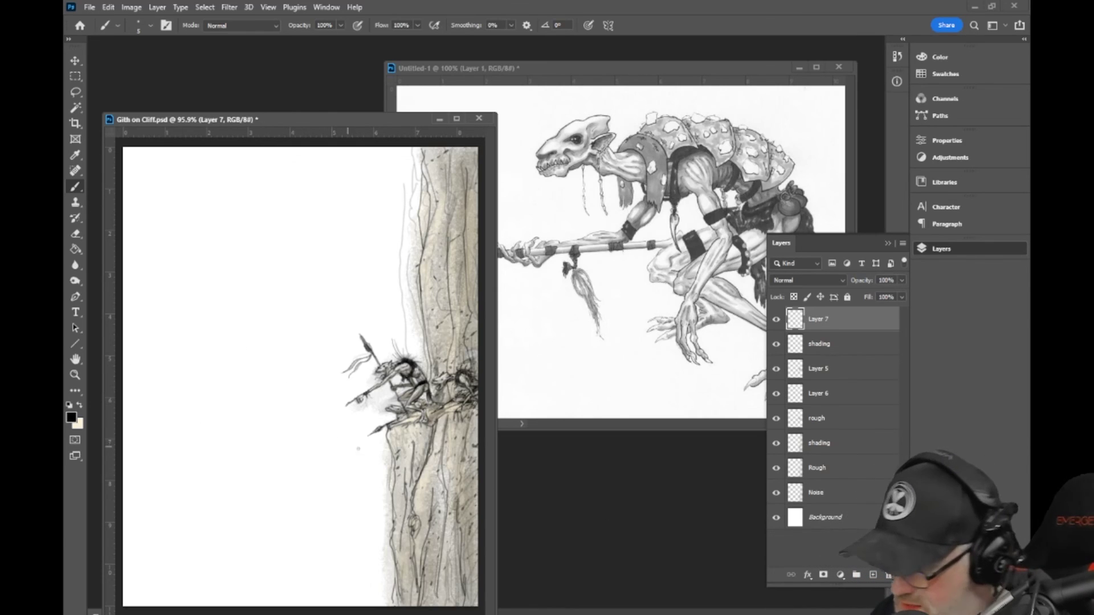
{"action": "key", "text": "bracketleft"}
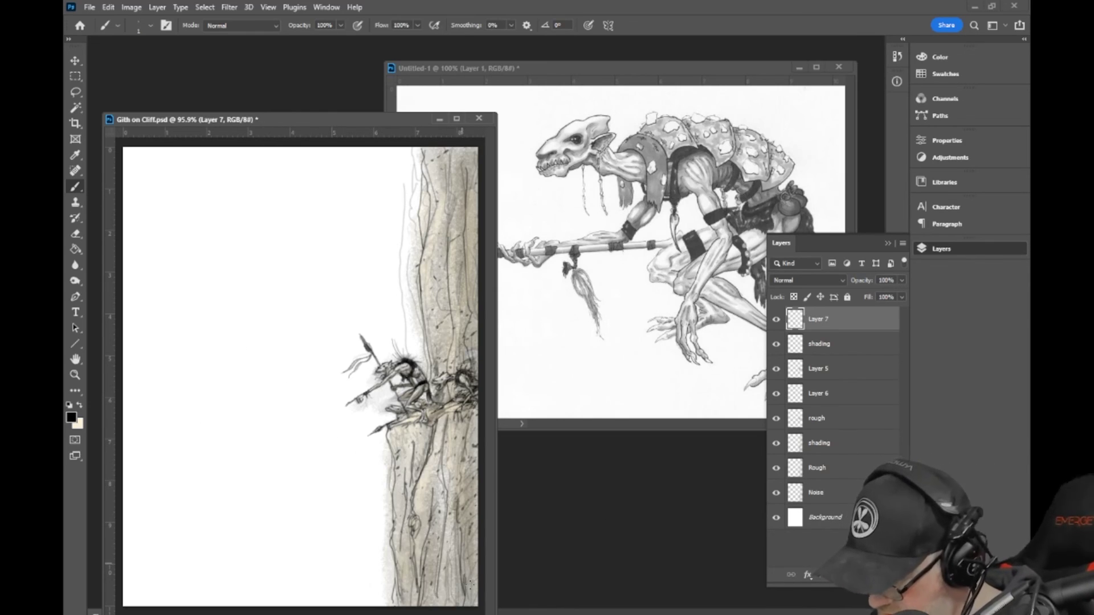
{"action": "left_click_drag", "start_coordinate": [444, 593], "coordinate": [452, 595]}
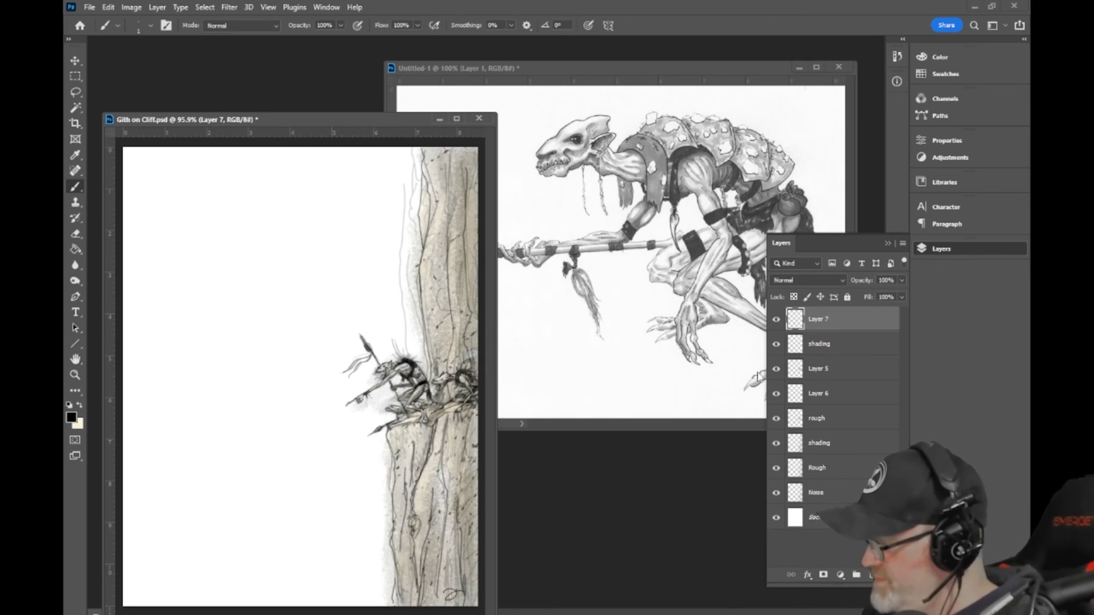
{"action": "left_click", "coordinate": [944, 251]}
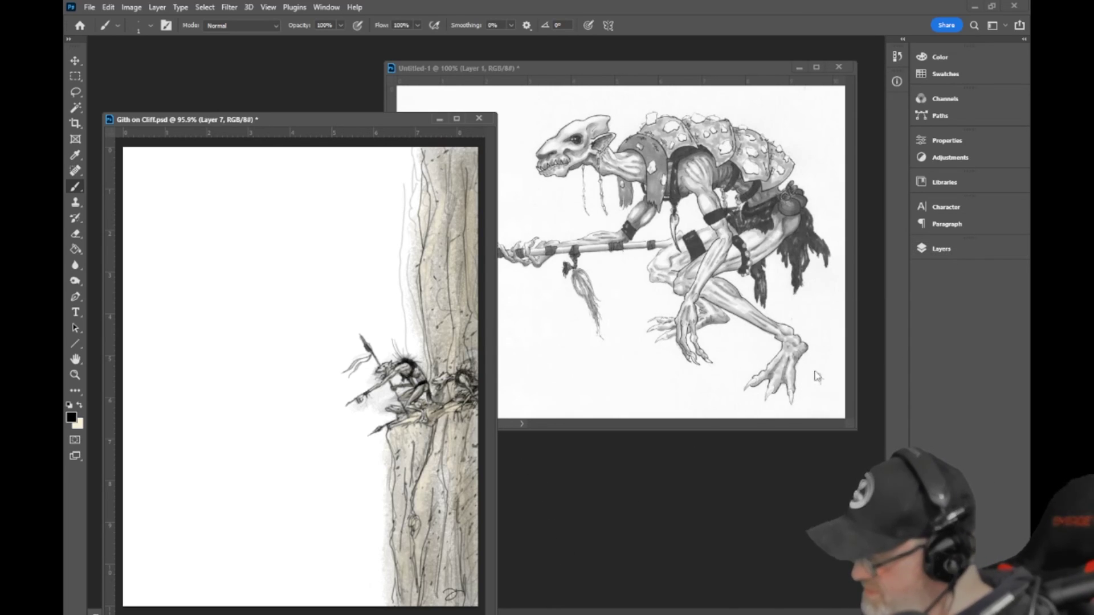